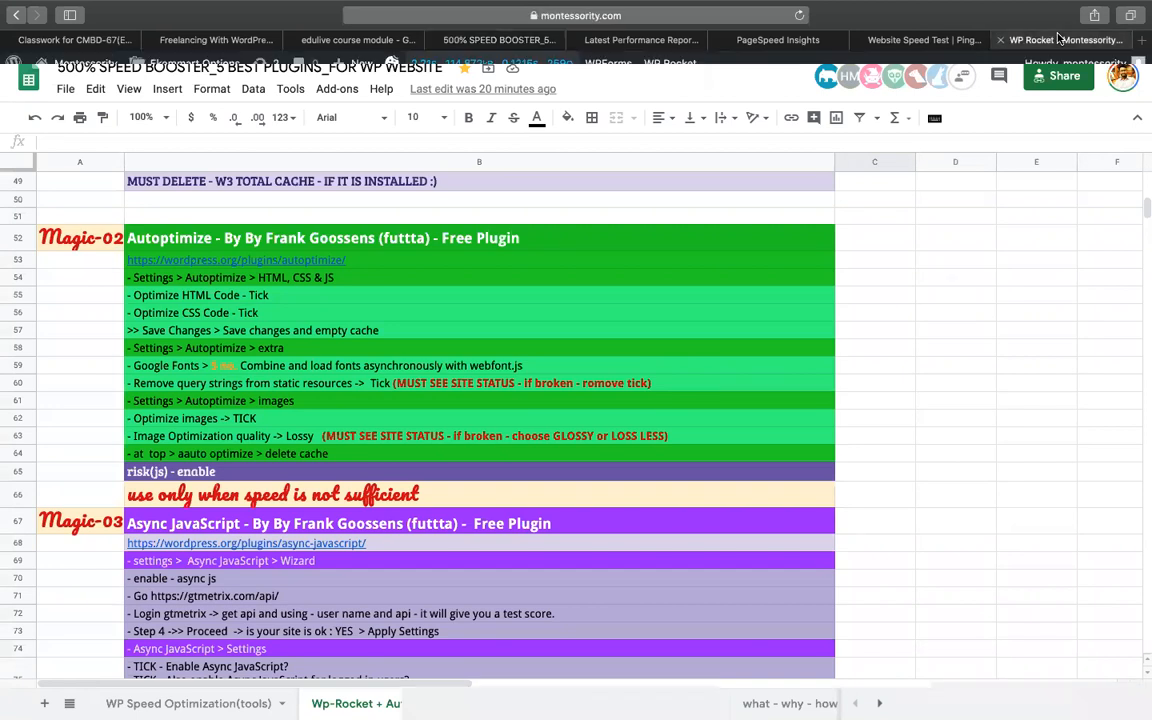
Step: Open the live Montessority site in a separate tab and review the WP Rocket static file settings
mouse_move(80, 63)
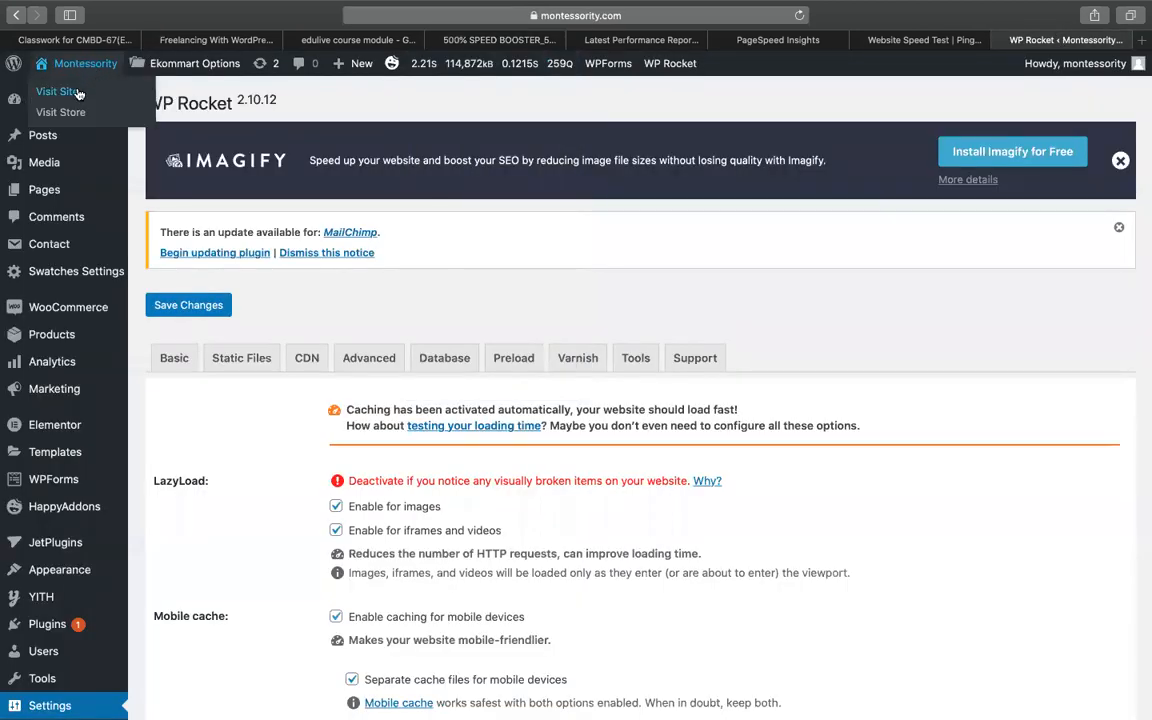
right_click(78, 93)
click(110, 97)
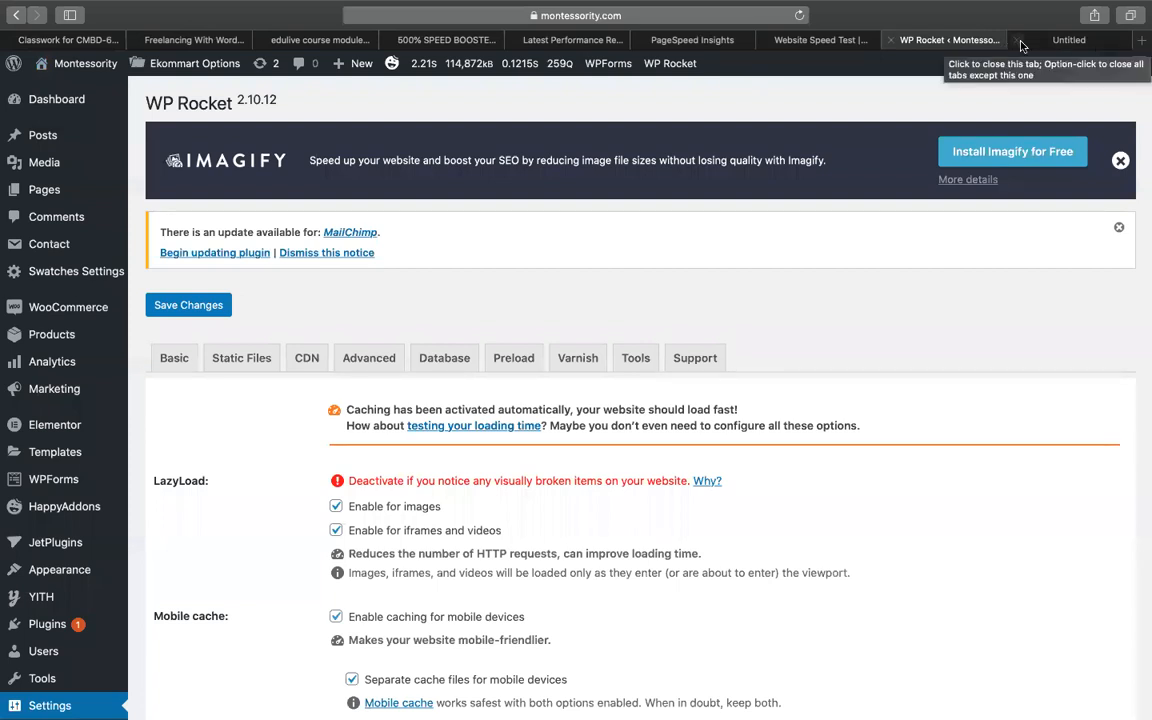
scroll(512, 425, down, 15)
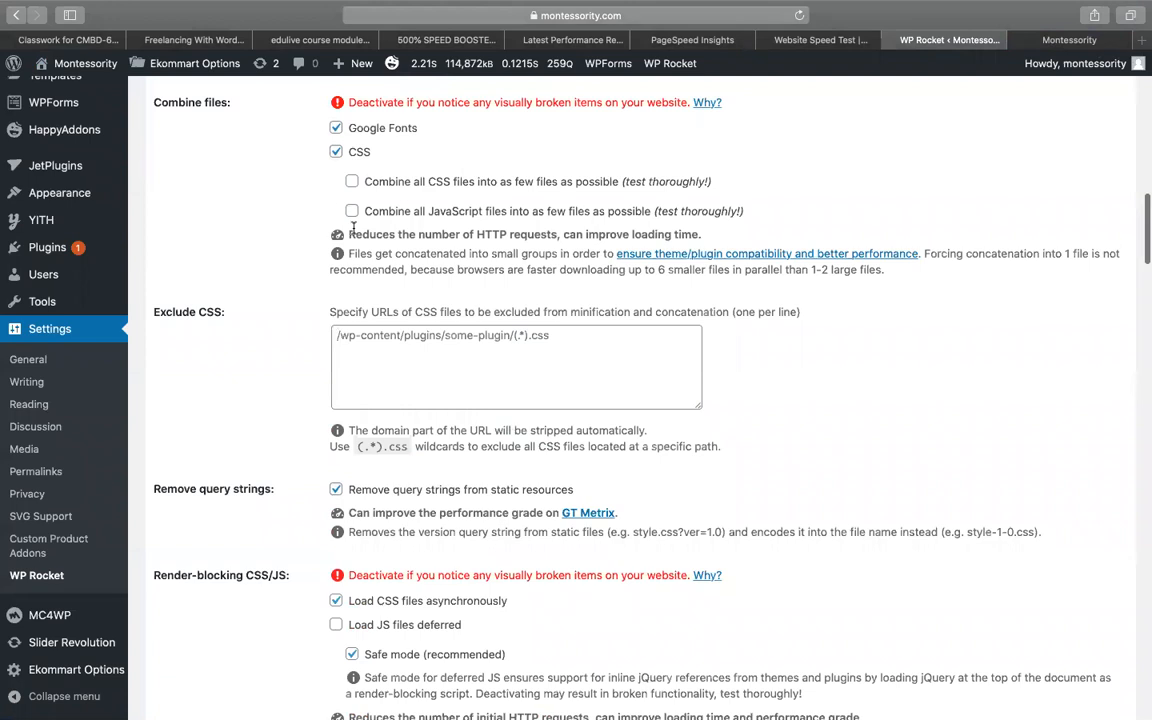
scroll(366, 286, down, 2)
scroll(366, 286, down, 8)
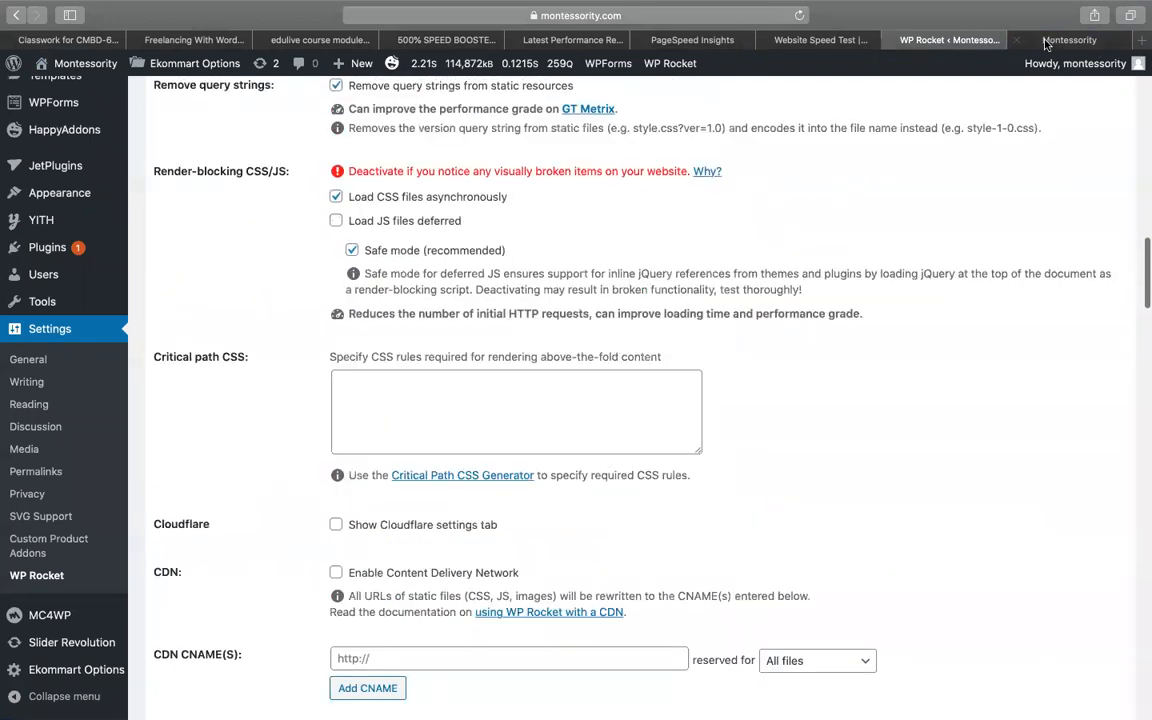
Step: Examine the live home page from the hero banner to the product section for broken or missing content
click(1050, 40)
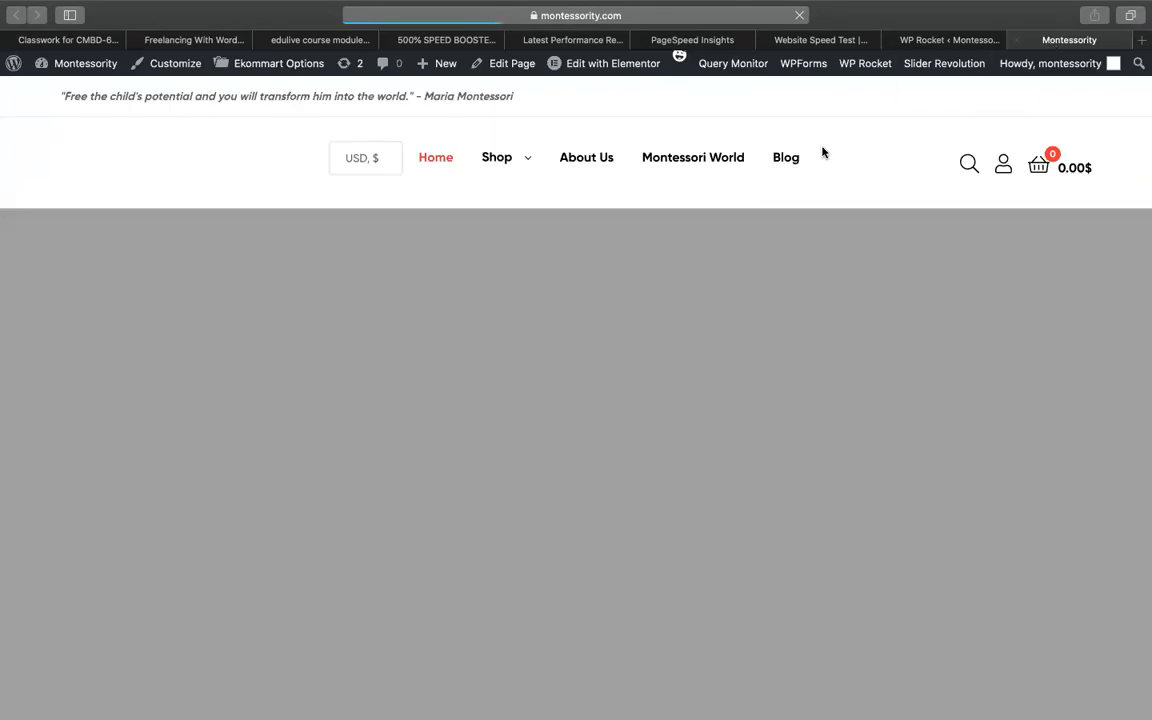
scroll(771, 213, down, 2)
scroll(771, 213, down, 6)
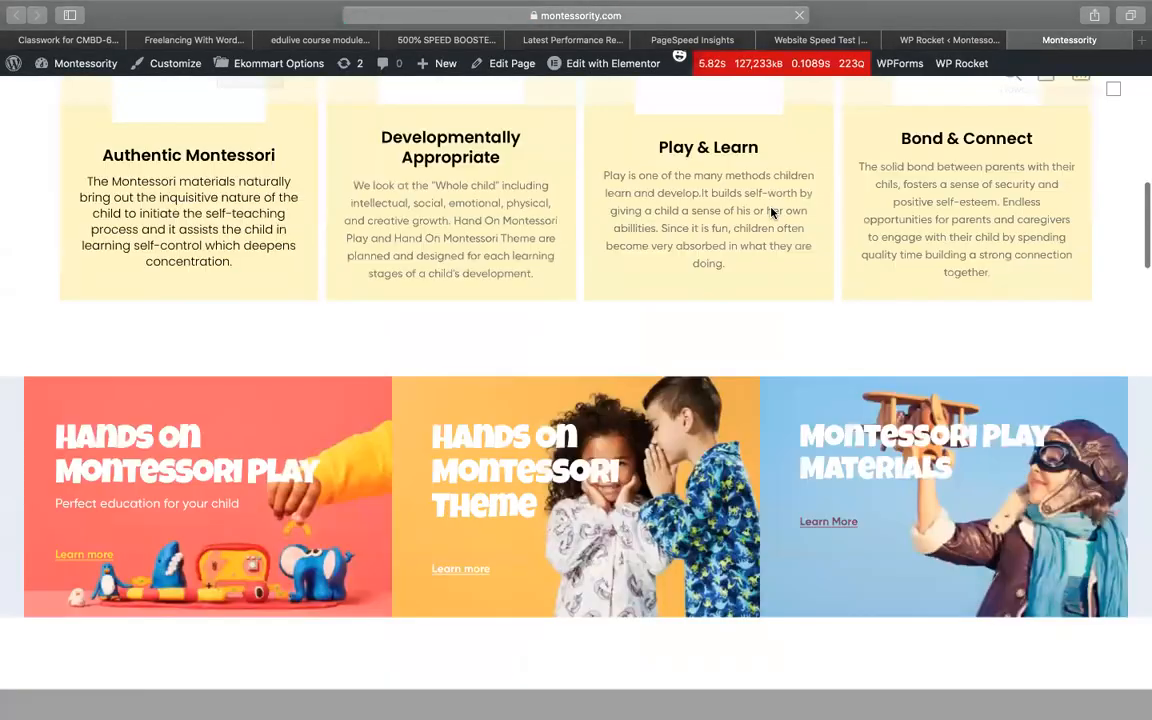
scroll(771, 213, down, 3)
scroll(817, 239, up, 10)
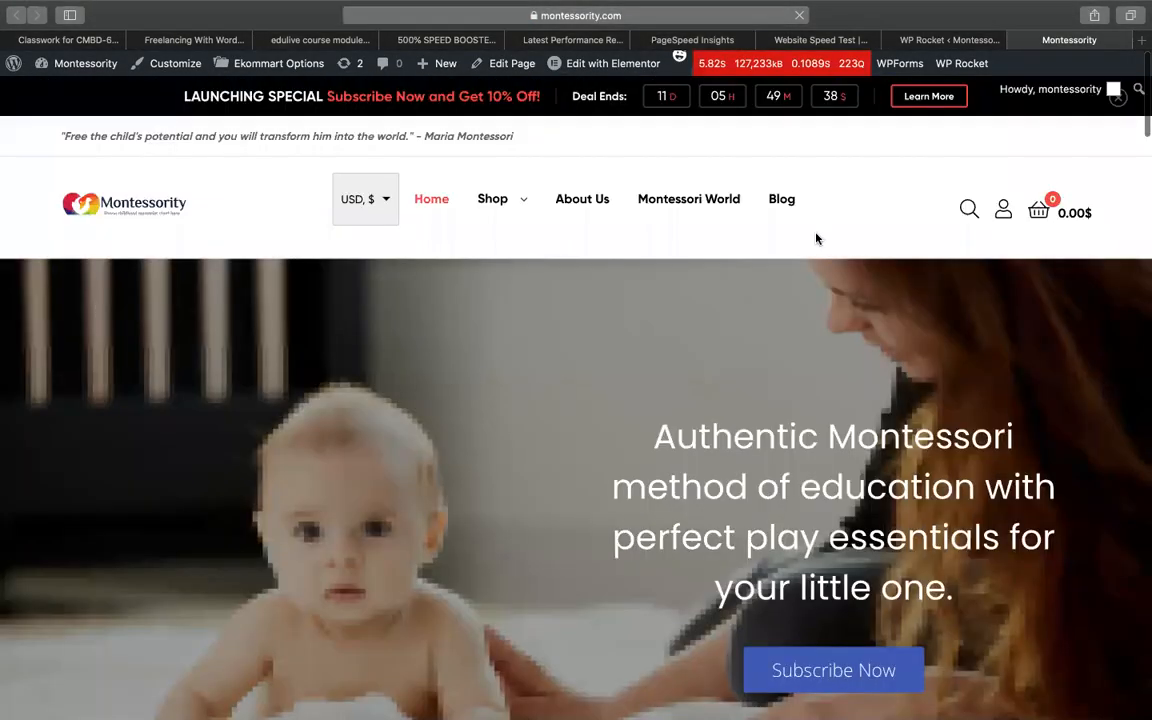
scroll(817, 239, down, 5)
scroll(816, 238, up, 10)
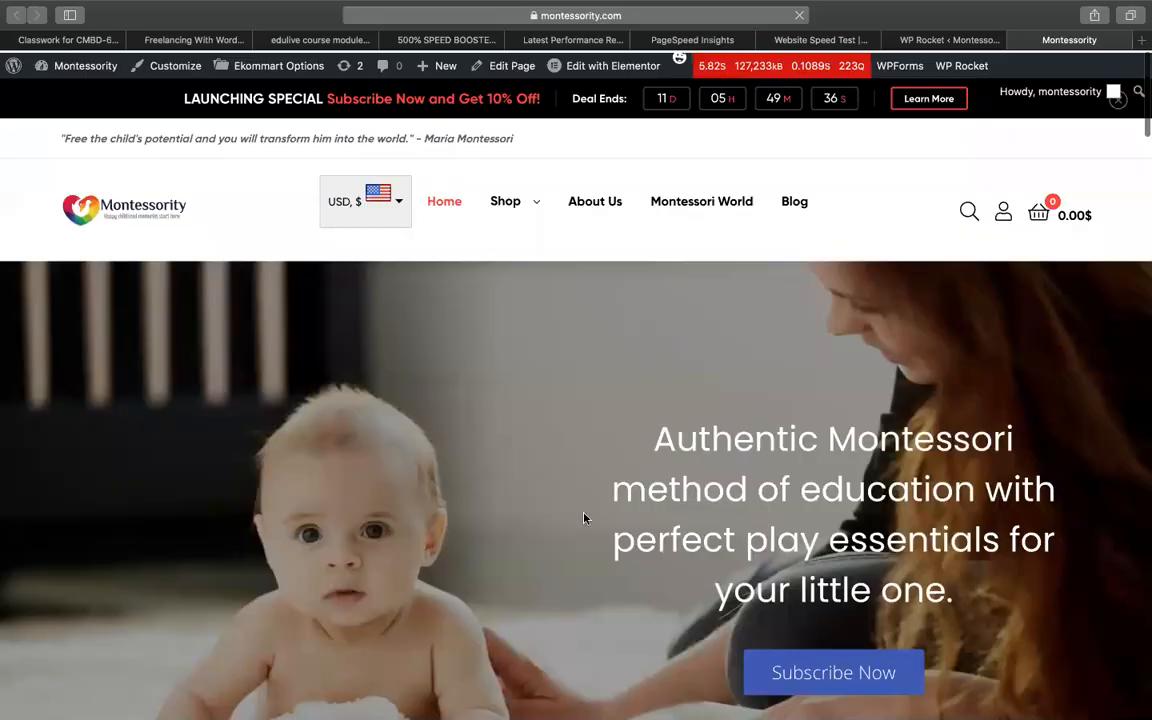
scroll(585, 517, down, 5)
scroll(584, 514, down, 5)
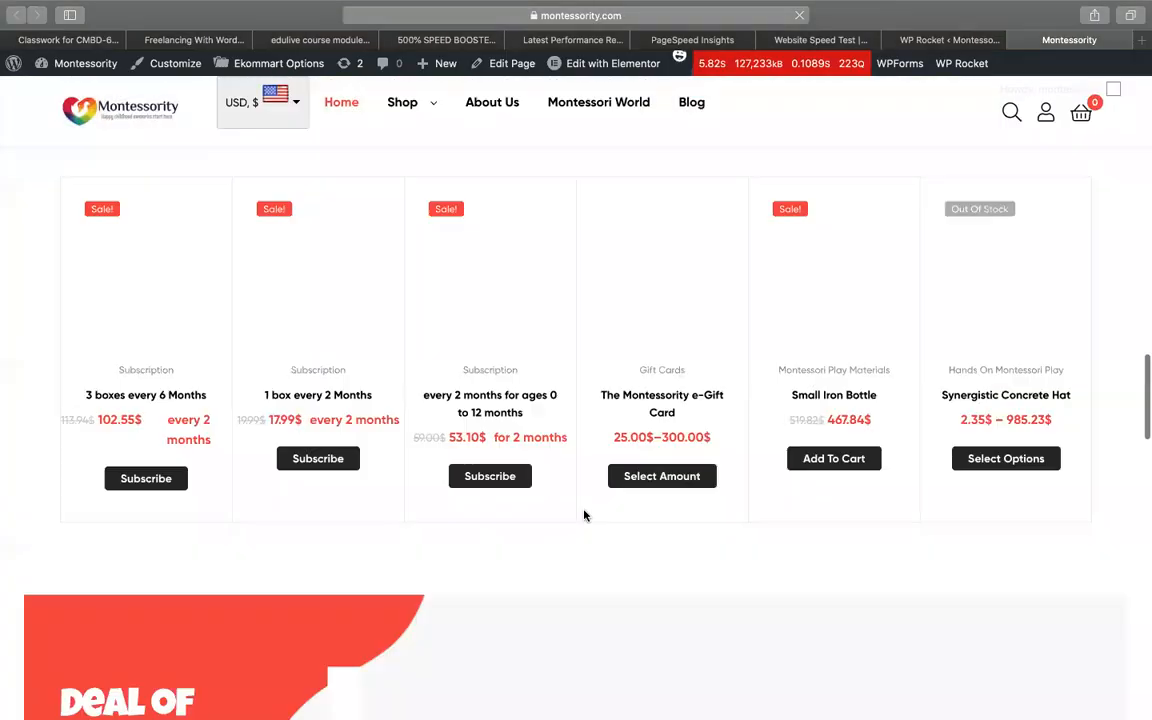
scroll(584, 514, up, 4)
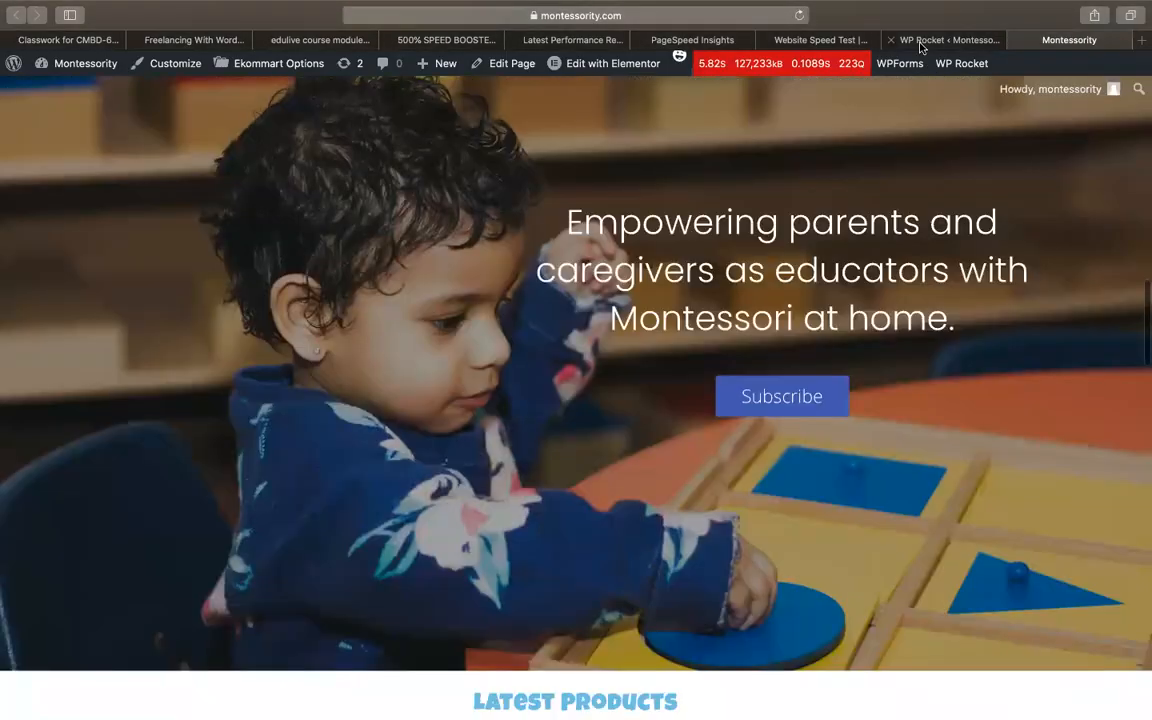
Step: Copy the plugin name "Autoptimize" from the Magic-02 heading in the speed booster spreadsheet
click(920, 42)
click(815, 42)
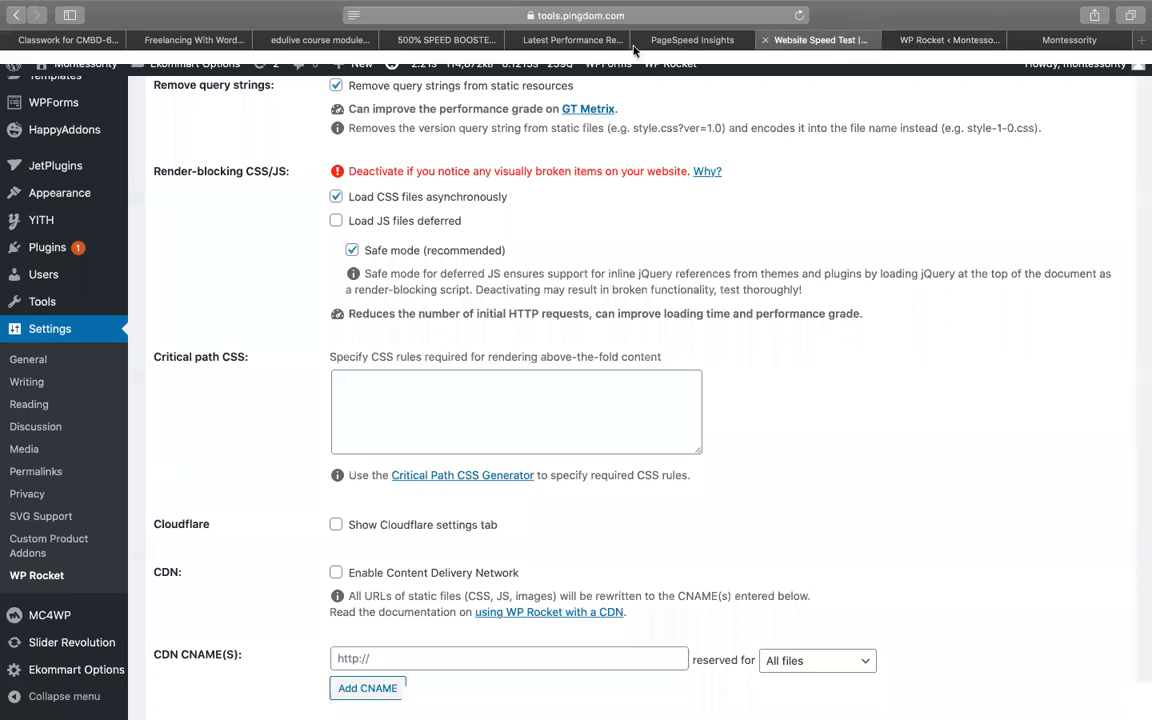
click(432, 42)
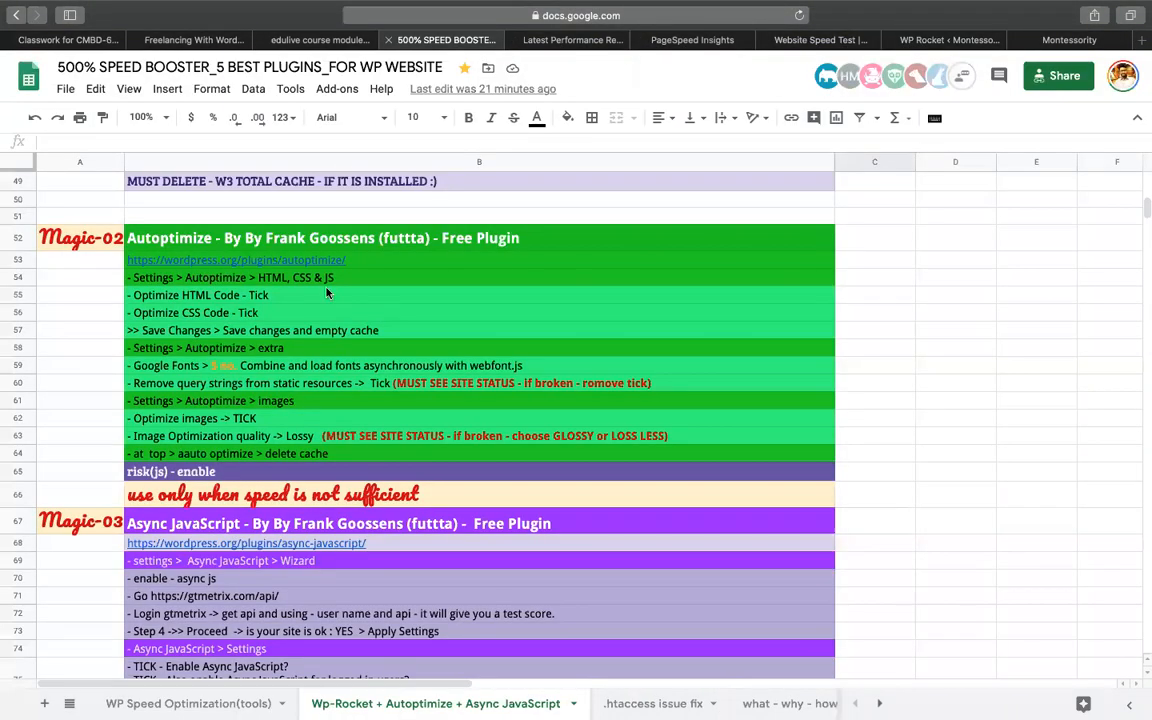
double_click(215, 237)
right_click(180, 238)
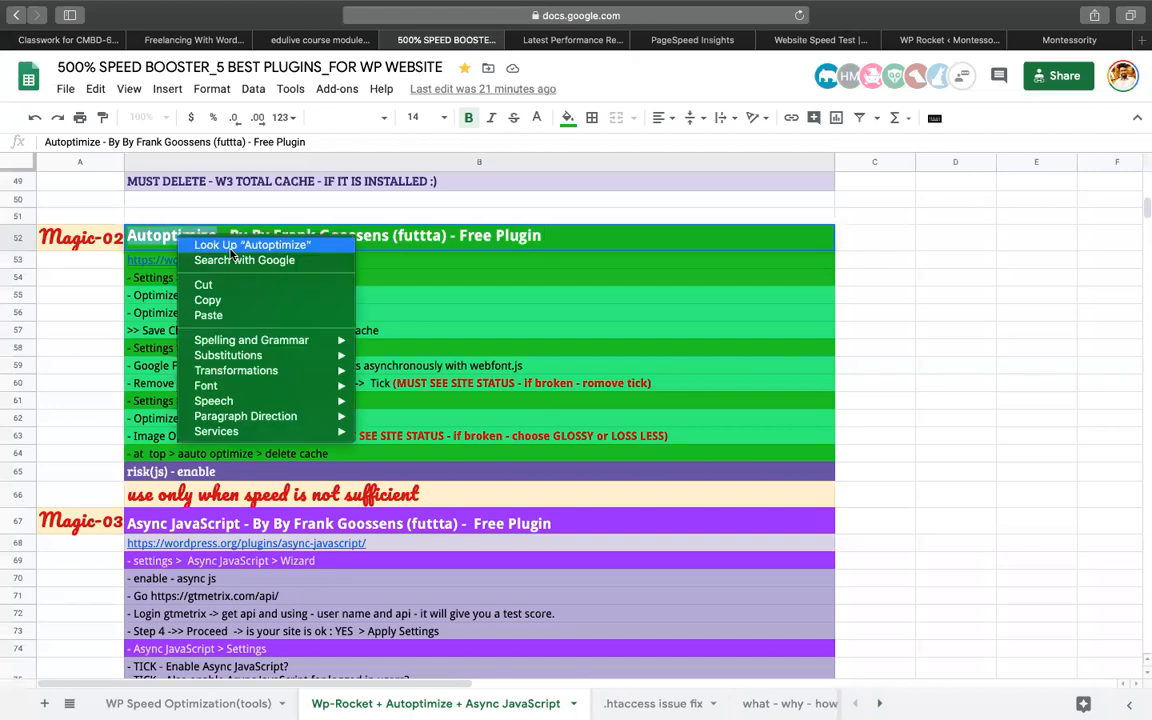
click(207, 300)
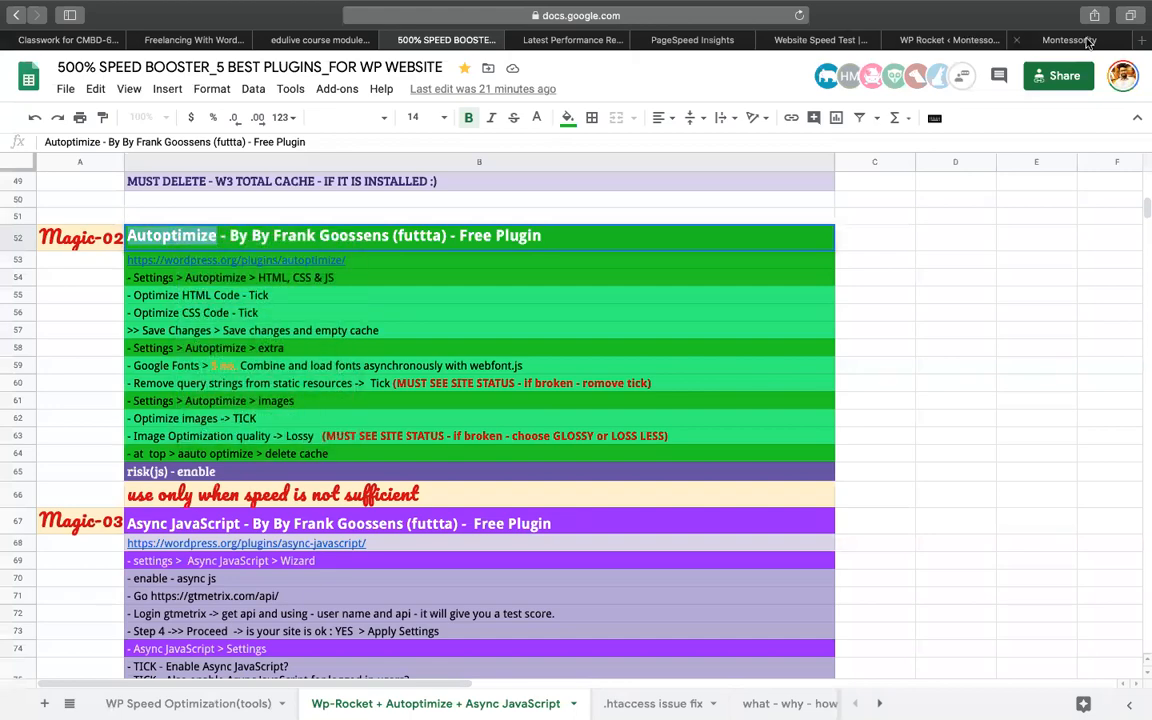
Step: Find the Autoptimize plugin in the WordPress plugin directory, then install and activate it
click(975, 40)
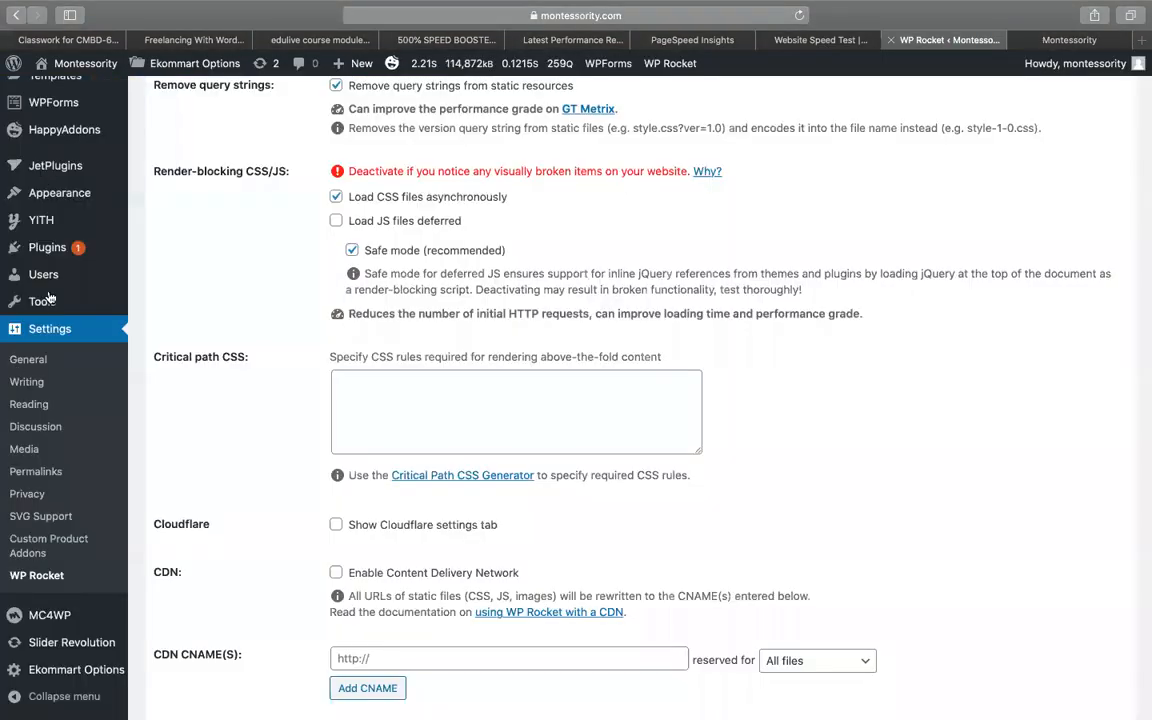
mouse_move(132, 244)
click(152, 274)
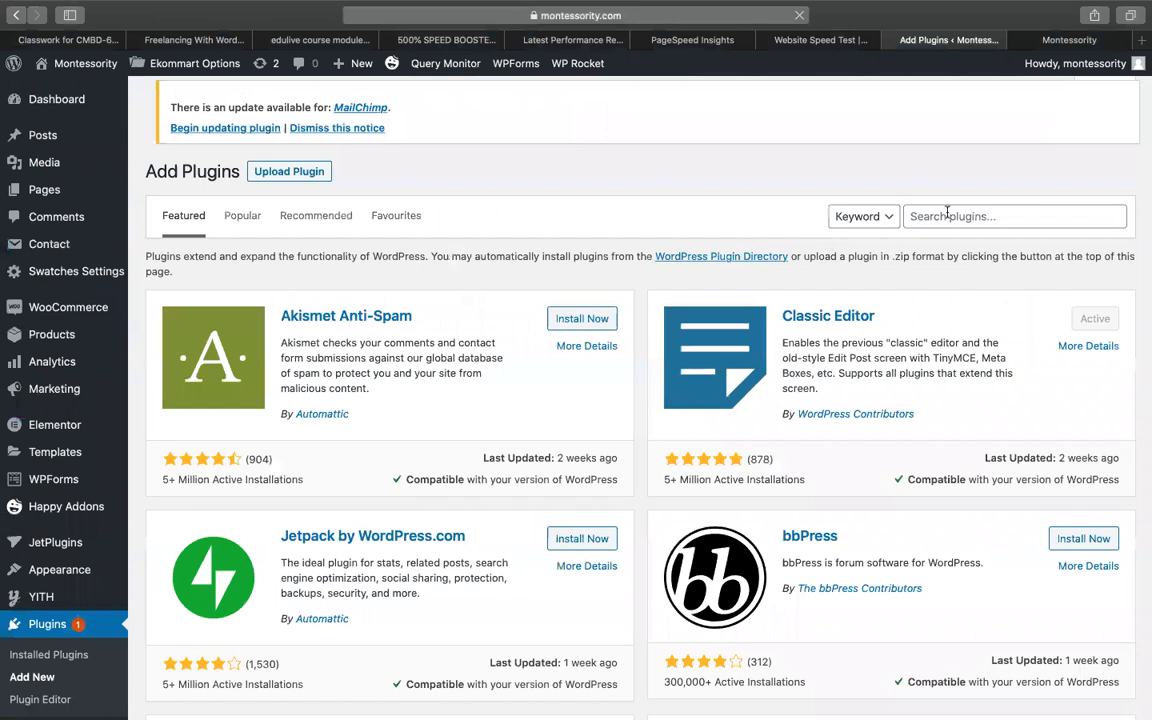
click(949, 216)
text(Autoptimize)
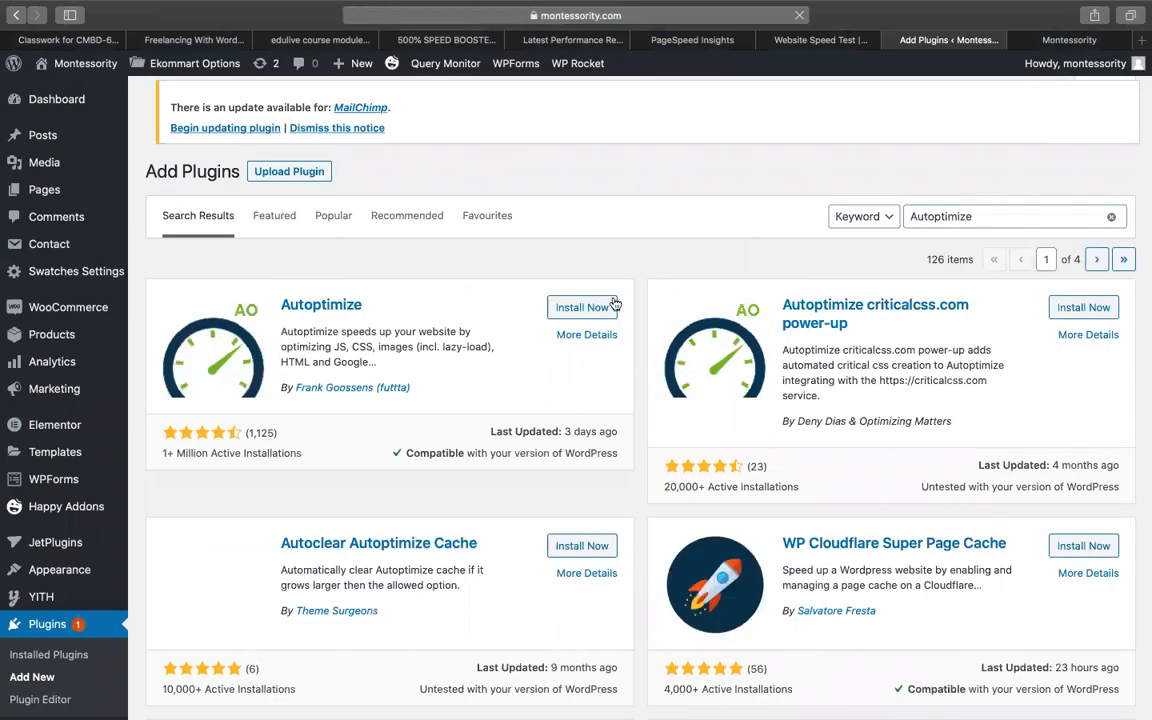
click(591, 311)
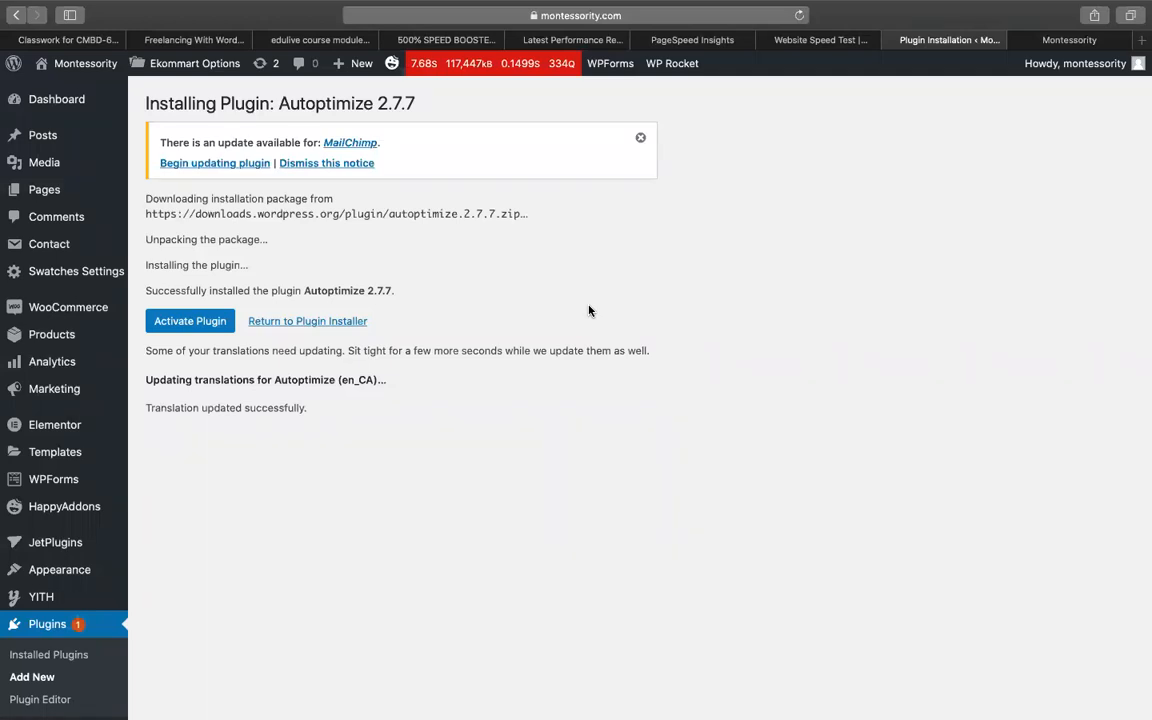
click(191, 330)
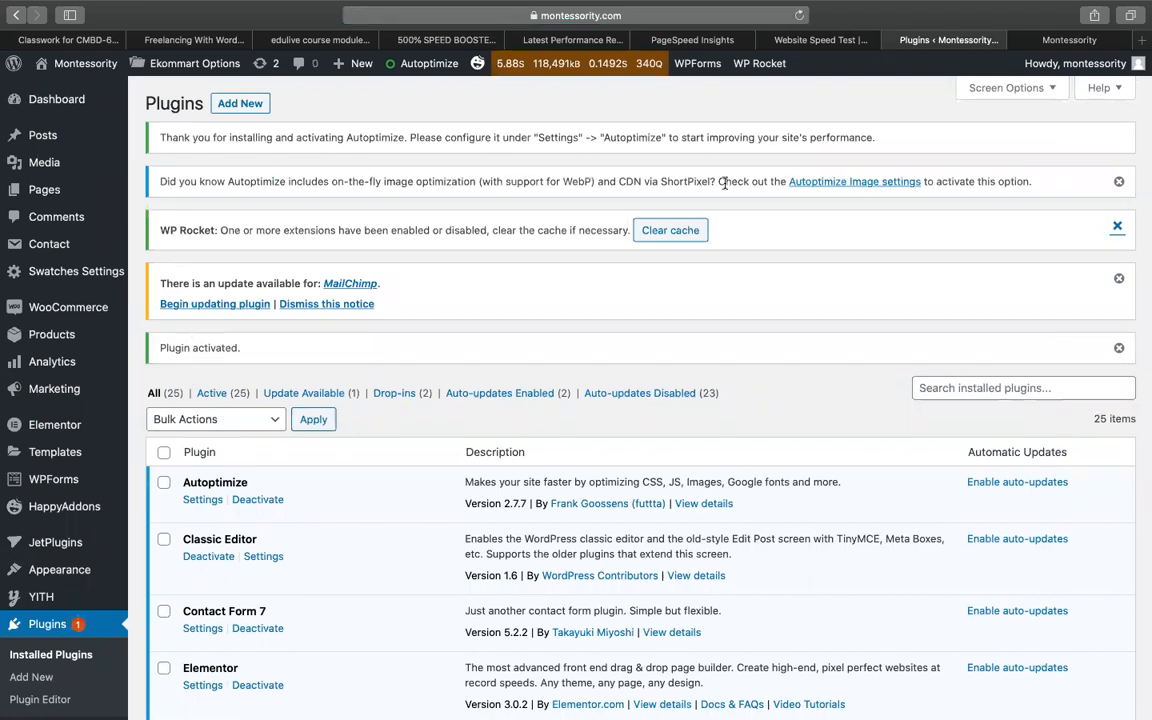
Step: Check the spreadsheet's "Settings > Autoptimize > HTML, CSS & JS" instruction and open the Autoptimize settings in WordPress
click(438, 55)
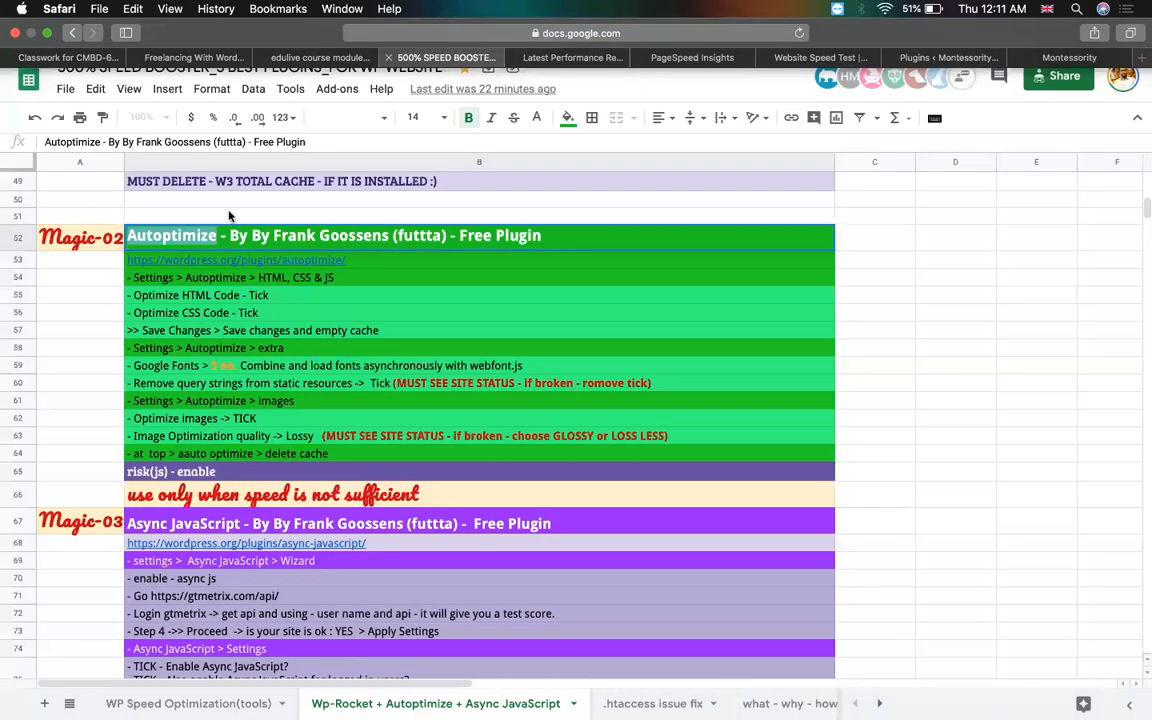
click(183, 284)
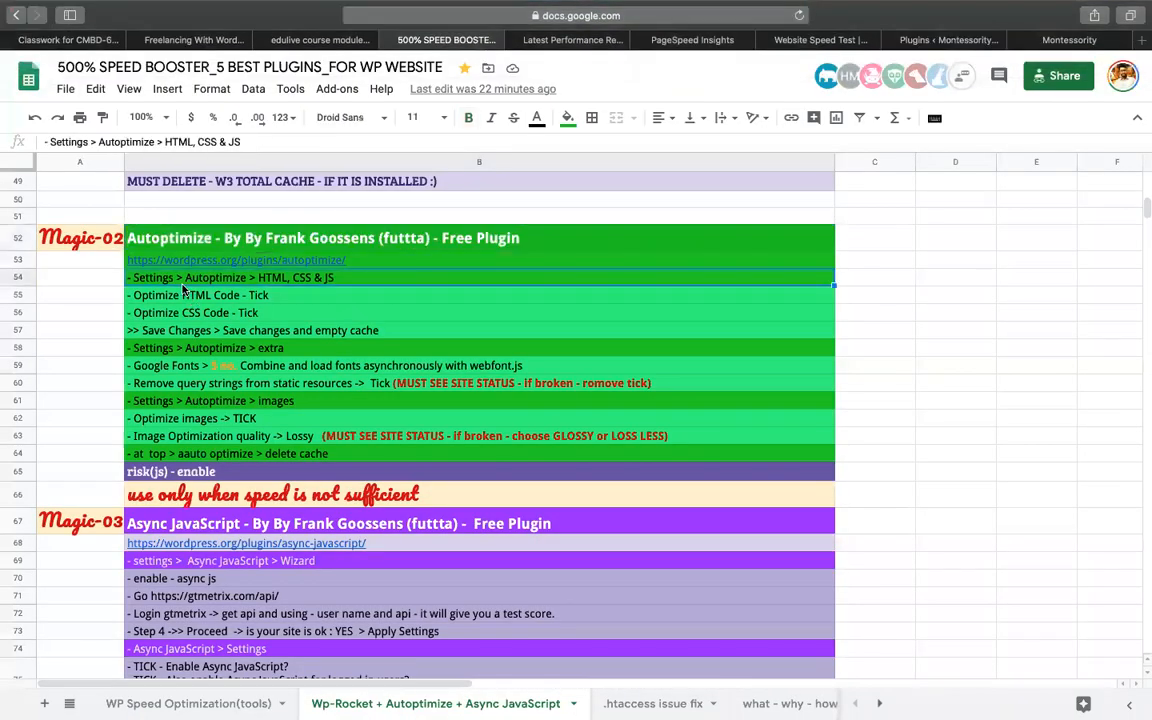
click(952, 37)
scroll(75, 532, down, 5)
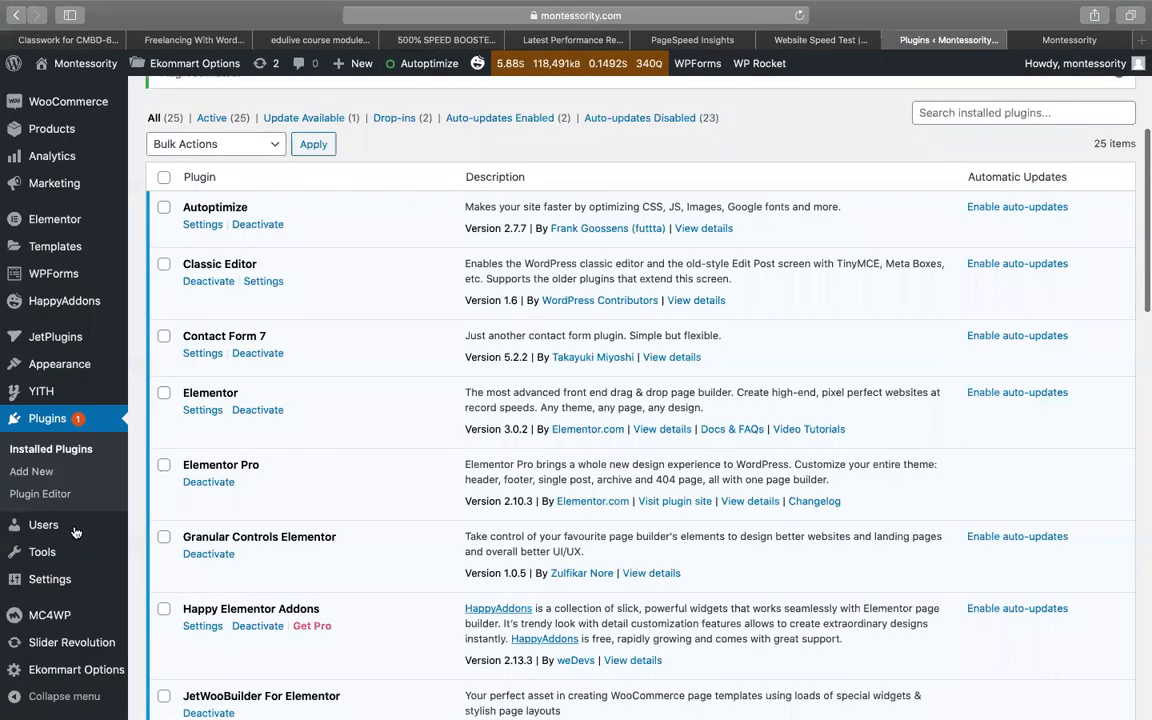
scroll(319, 428, down, 3)
mouse_move(60, 578)
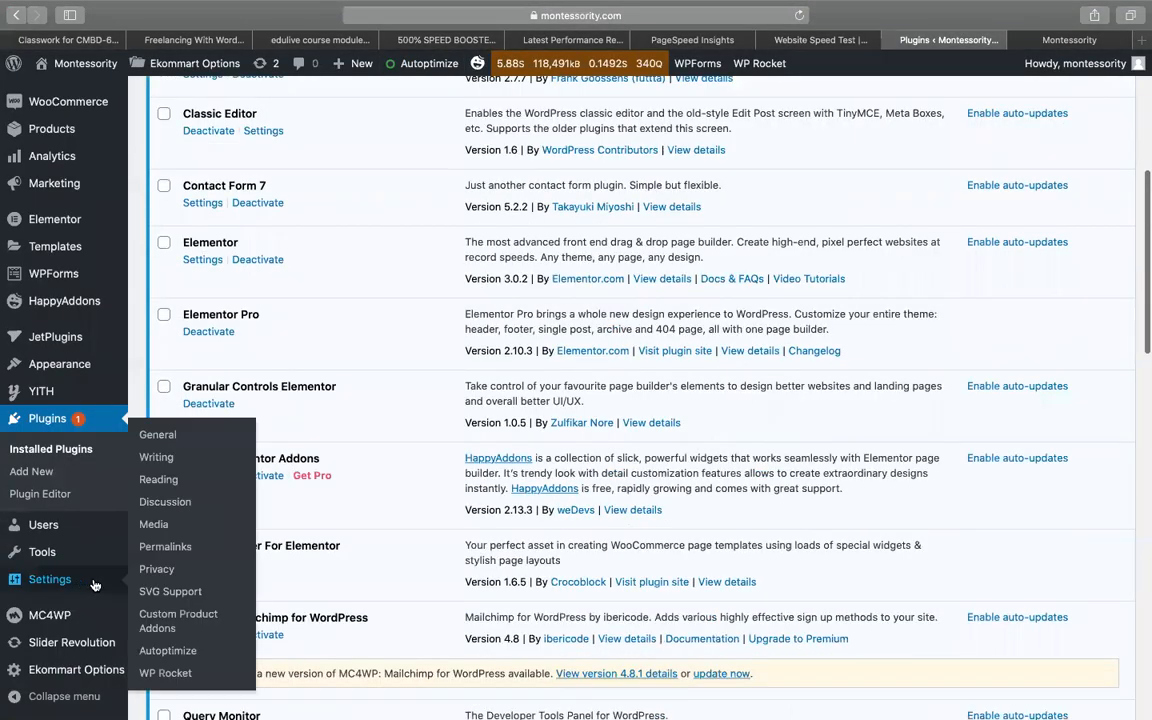
click(161, 651)
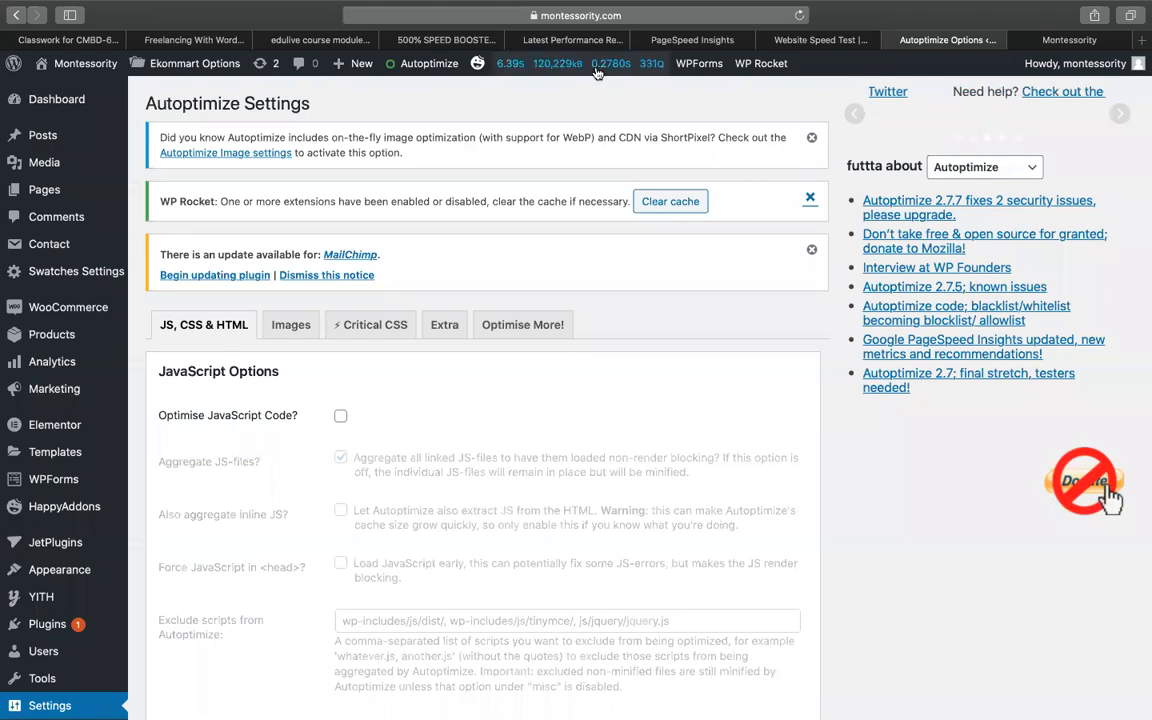
Step: Consult the spreadsheet's tick instructions and enable Optimise CSS Code and Optimise HTML Code in the Autoptimize settings
click(424, 40)
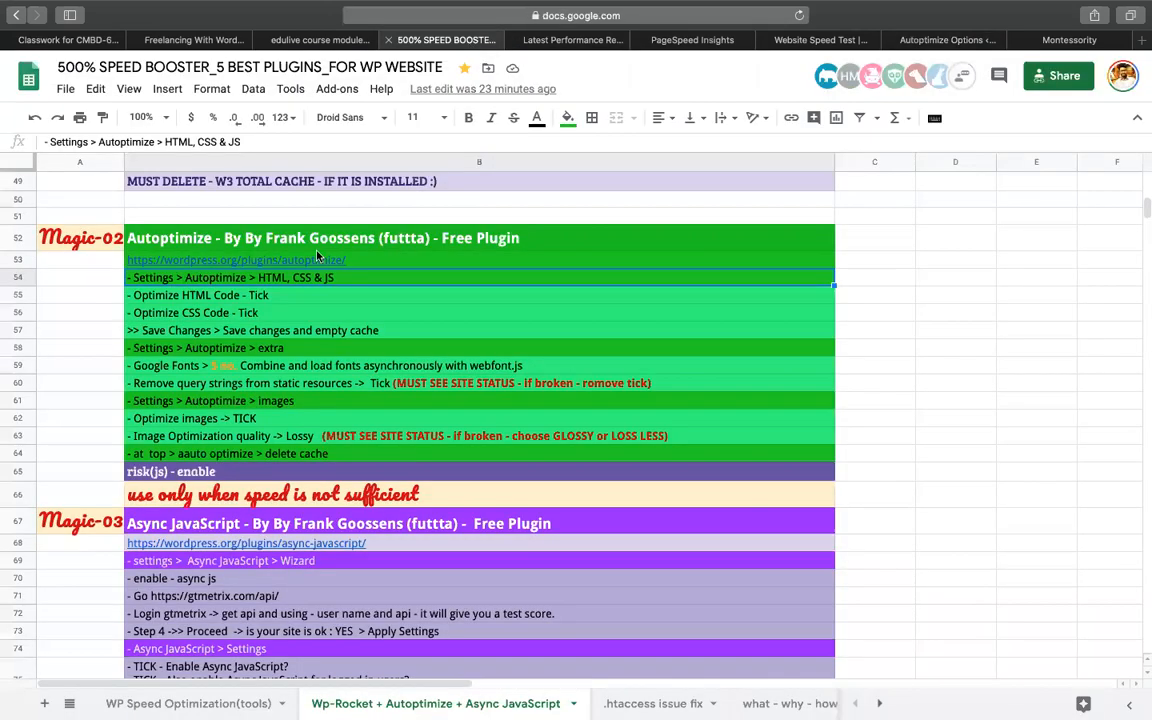
click(230, 294)
click(240, 312)
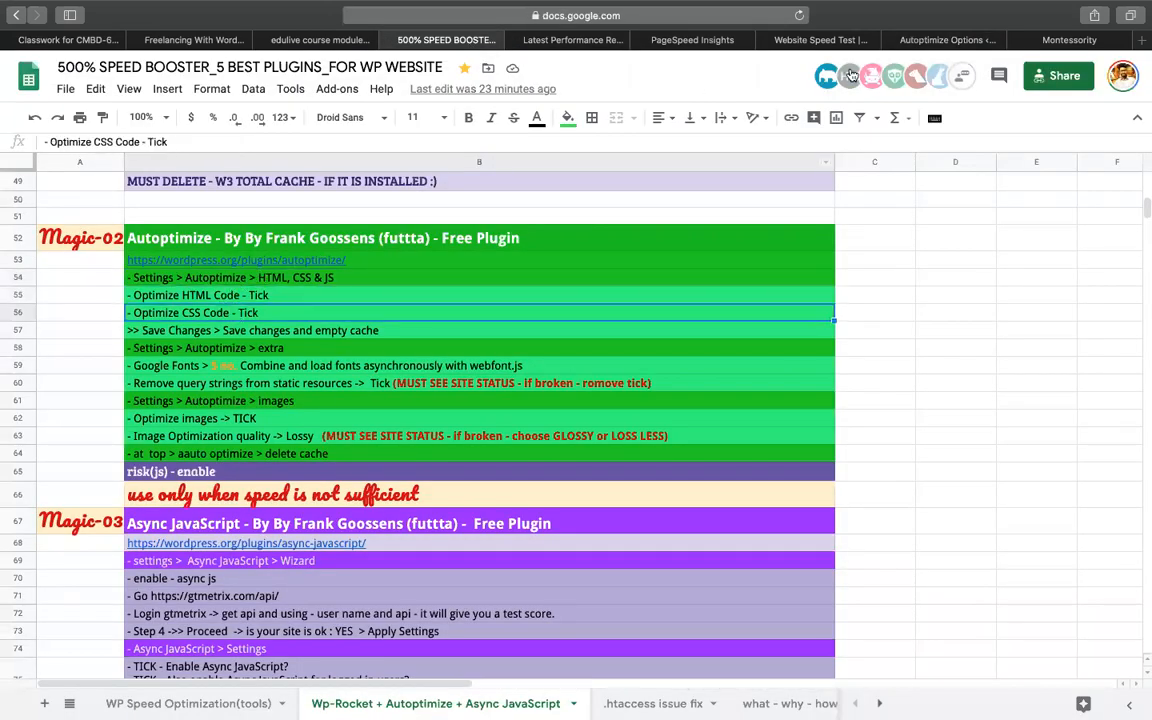
click(945, 40)
scroll(415, 380, down, 1)
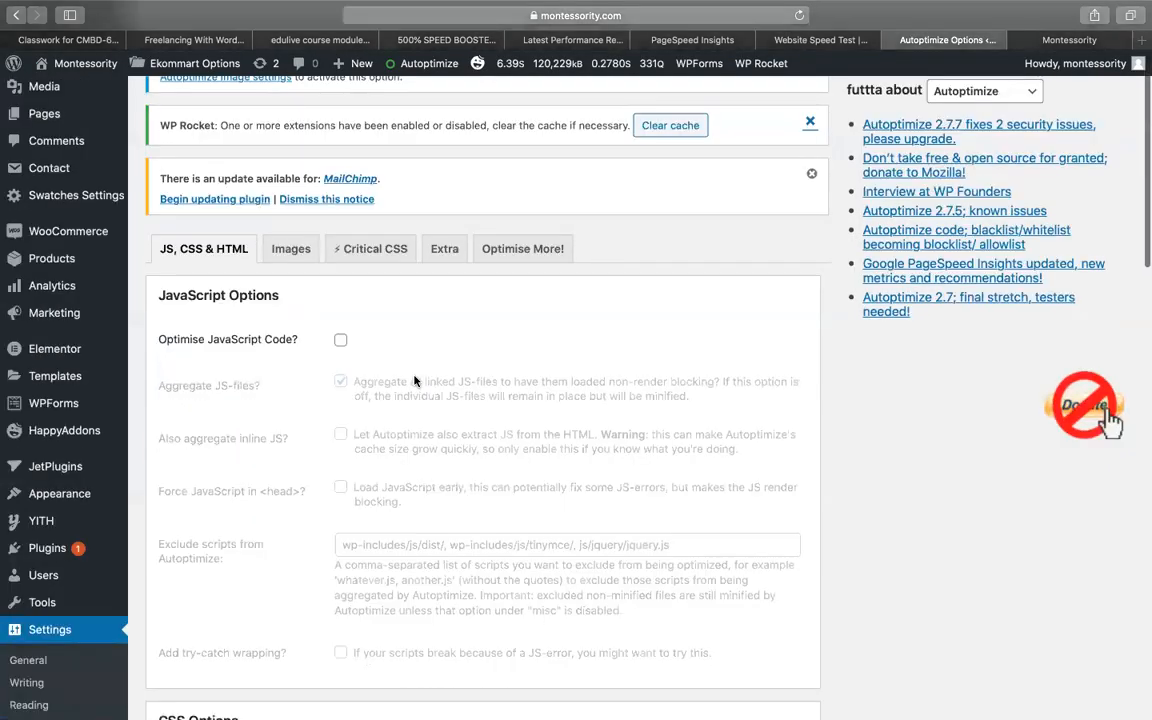
scroll(413, 380, down, 5)
click(341, 342)
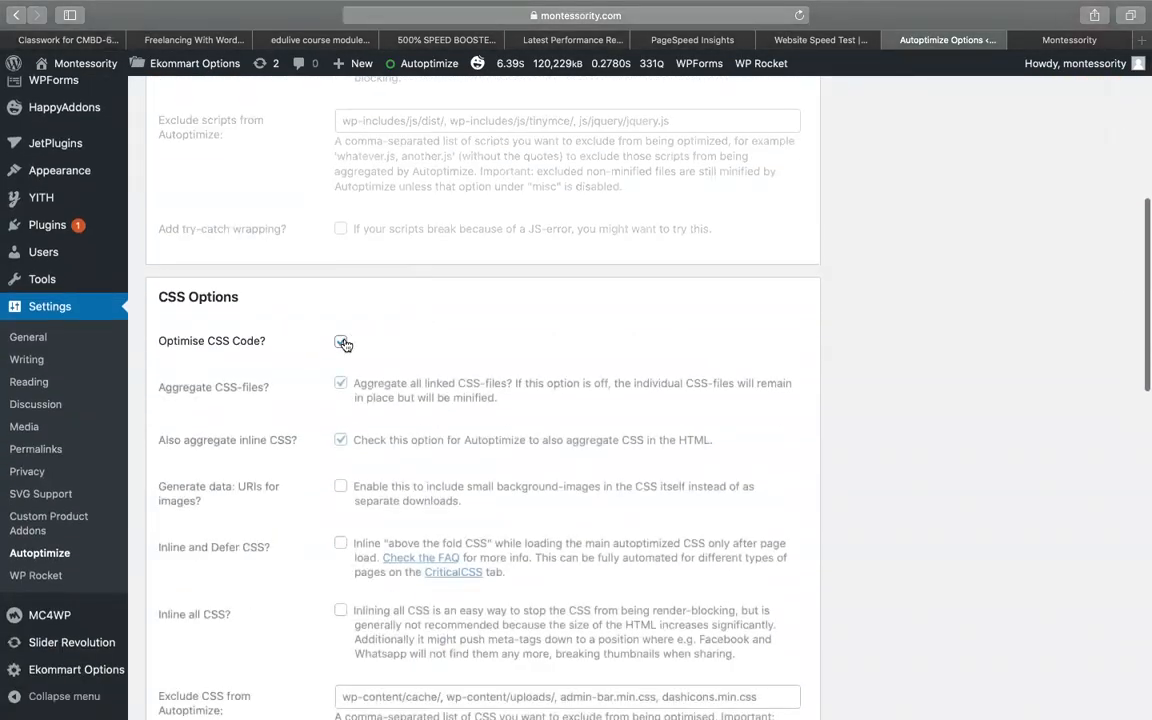
scroll(341, 360, down, 6)
click(341, 368)
Step: Save the Autoptimize settings, then save them again with the cache emptied
scroll(460, 386, down, 8)
scroll(458, 386, up, 6)
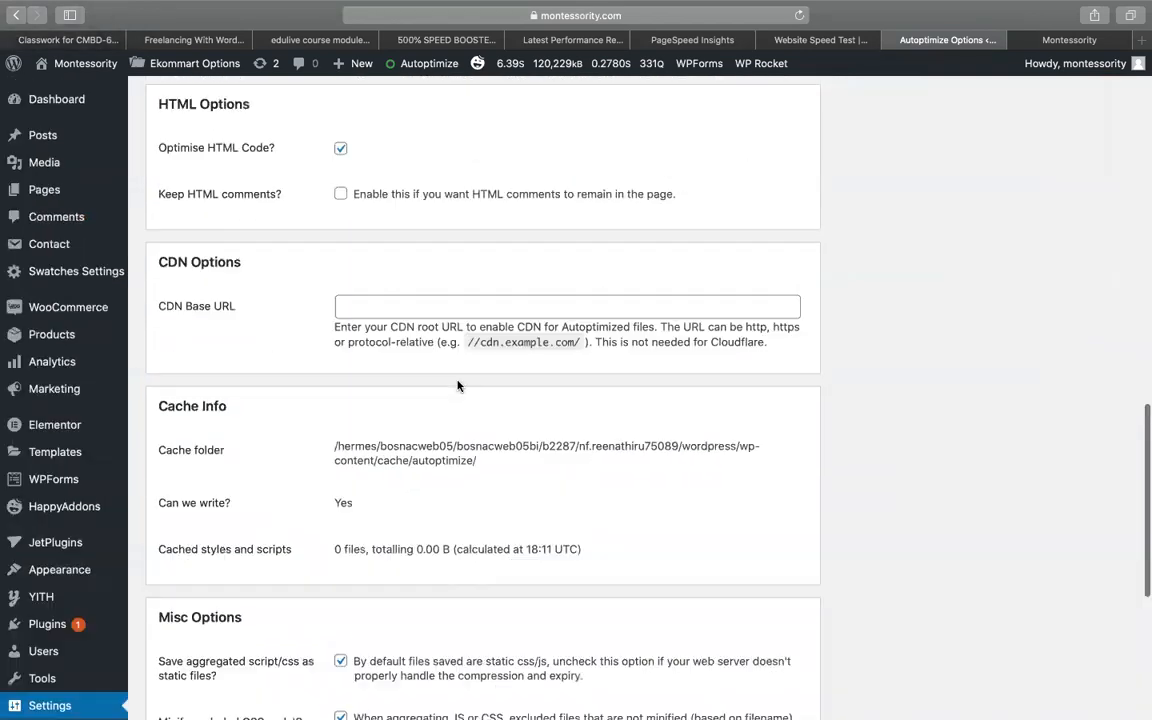
scroll(674, 391, down, 5)
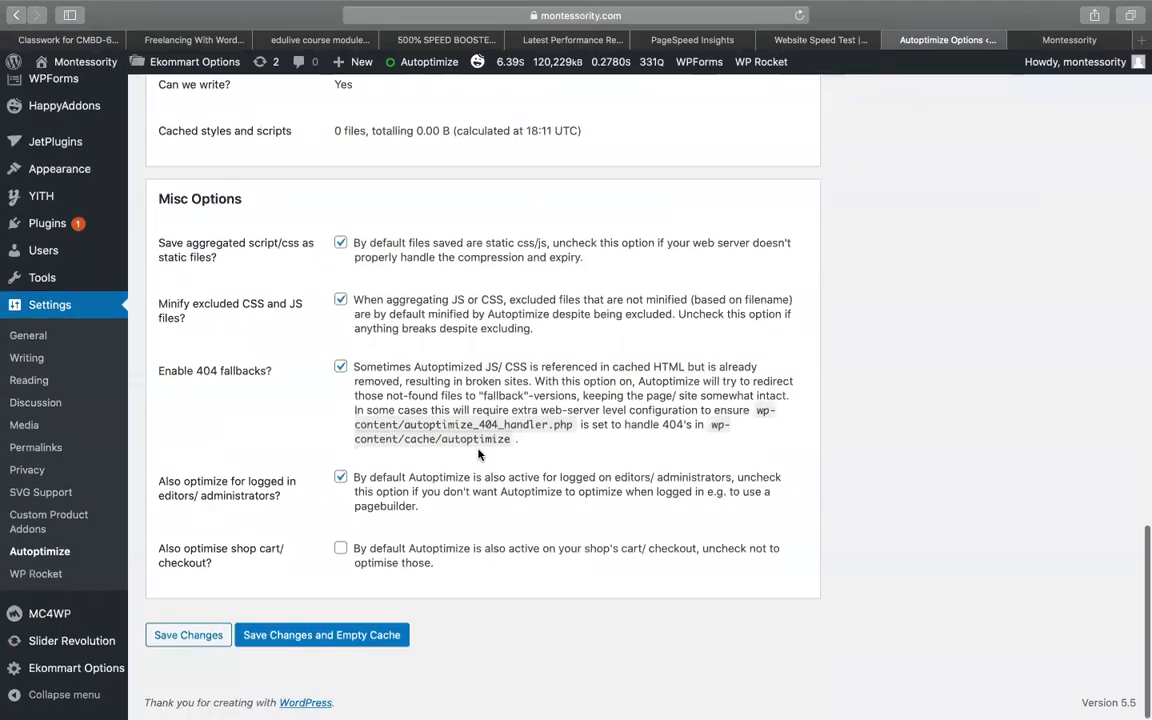
click(203, 634)
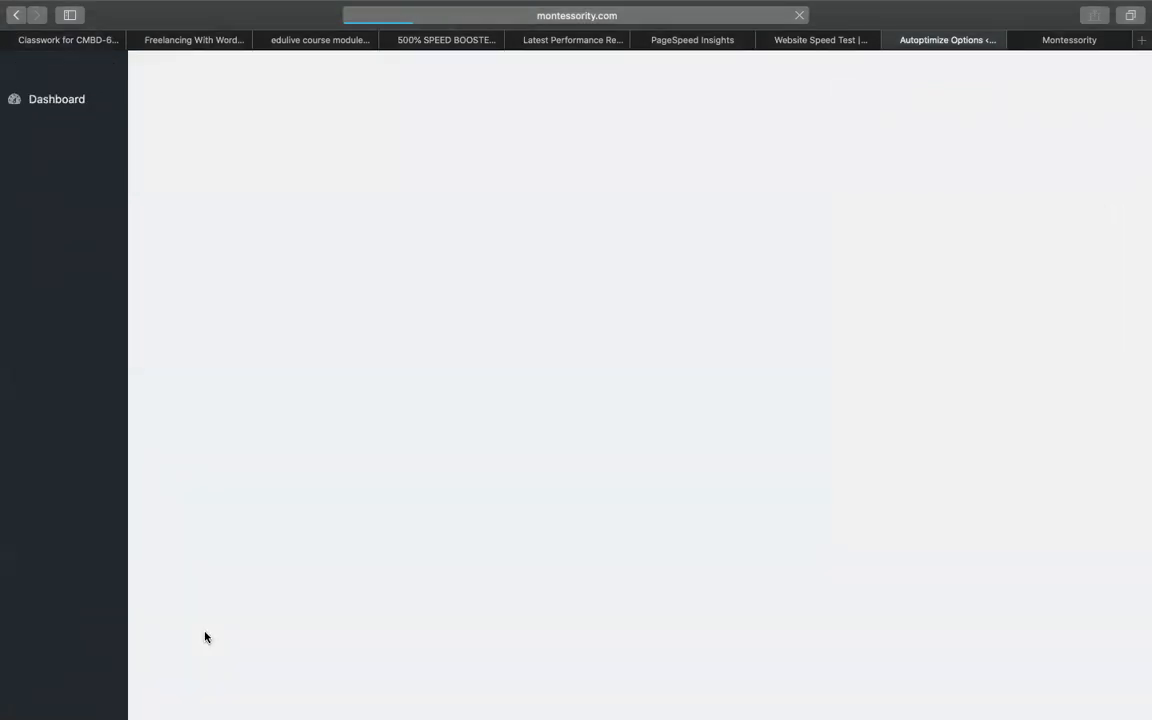
scroll(257, 624, down, 15)
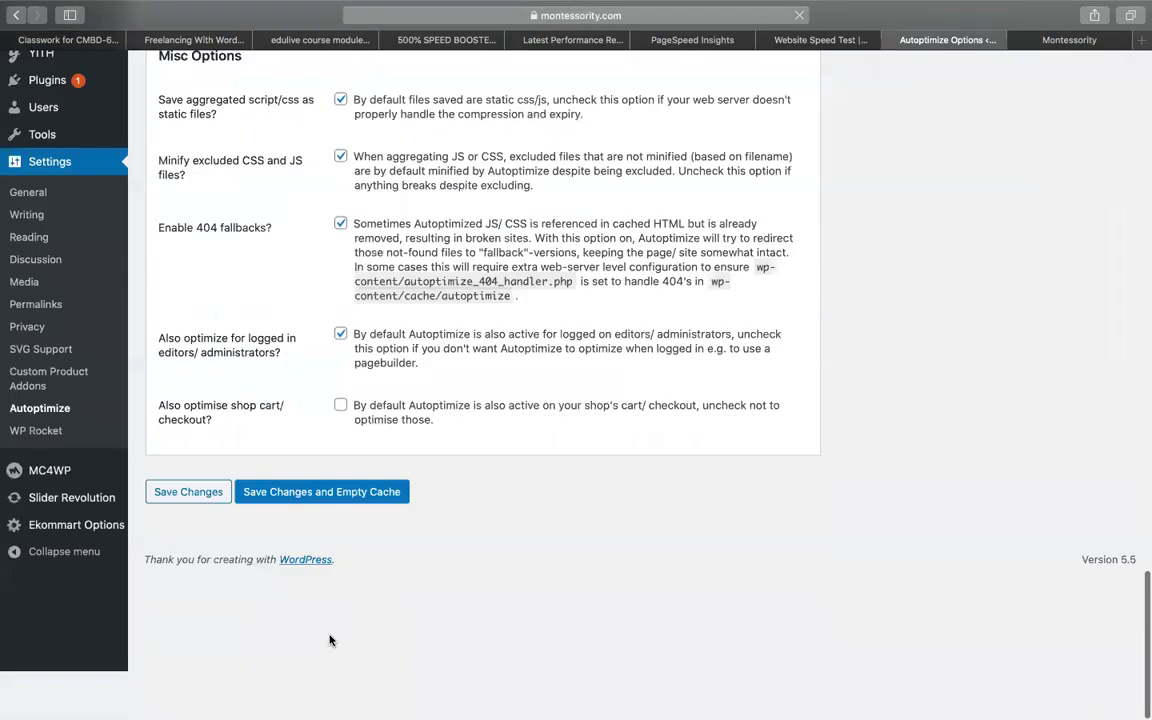
click(388, 495)
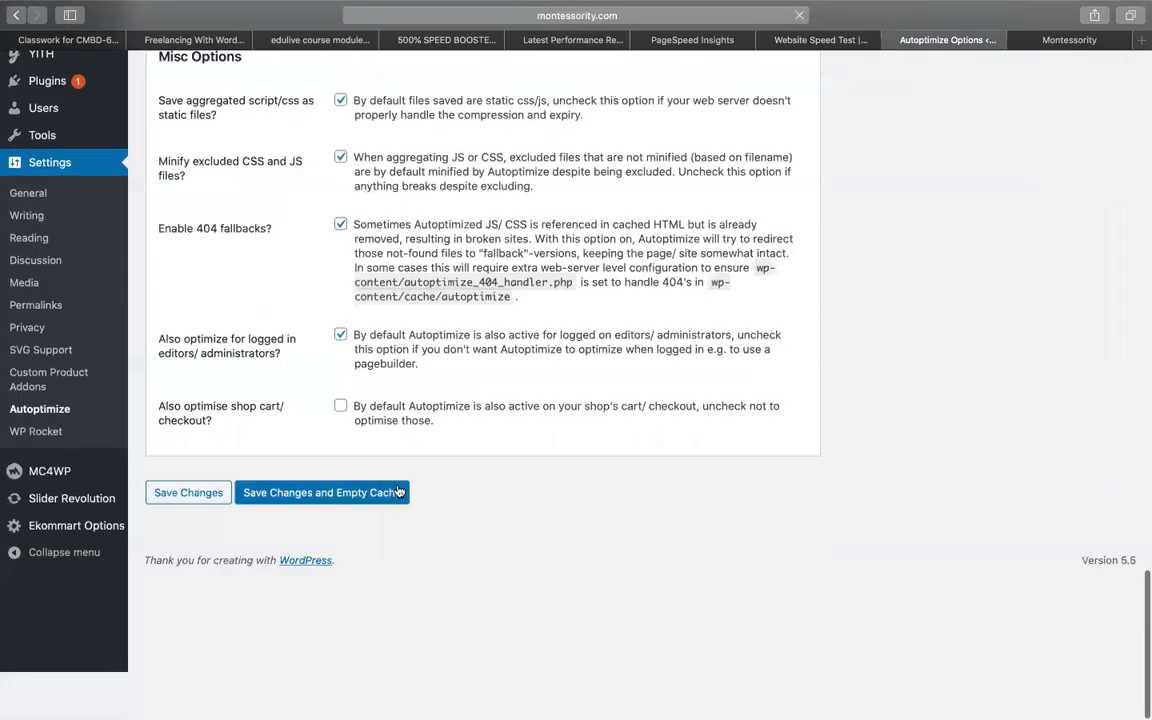
Step: Consult the spreadsheet's "Settings > Autoptimize > extra" instruction and open the Extra settings of Autoptimize
click(416, 42)
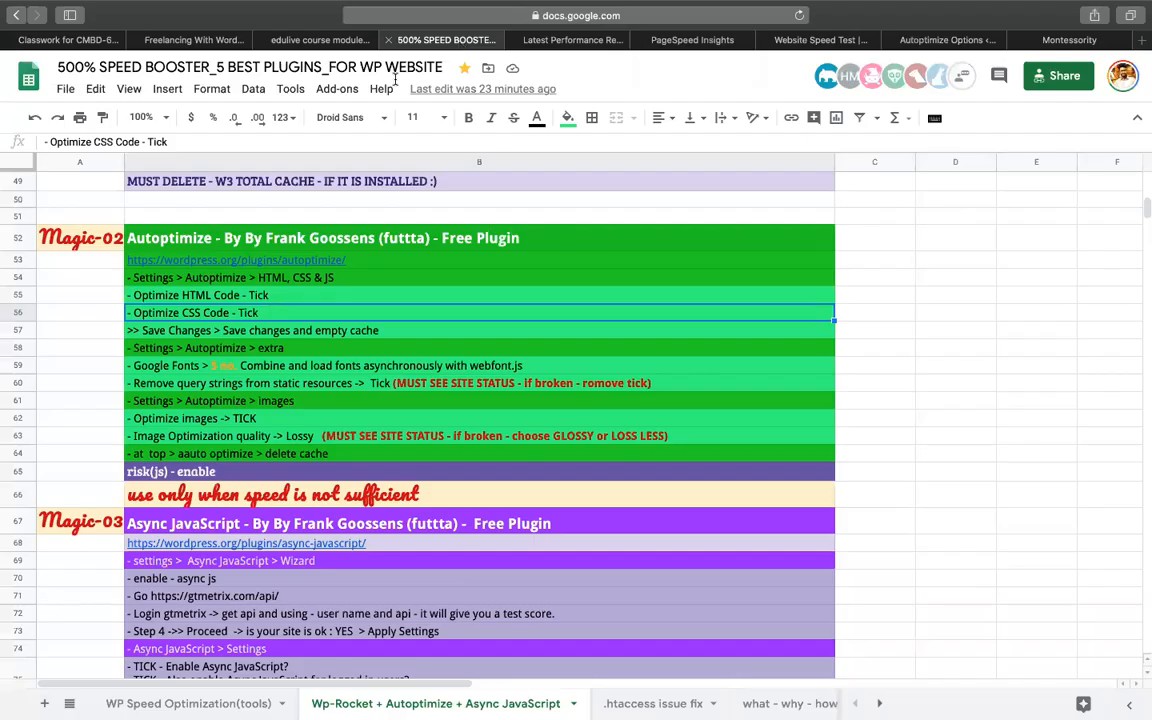
click(214, 333)
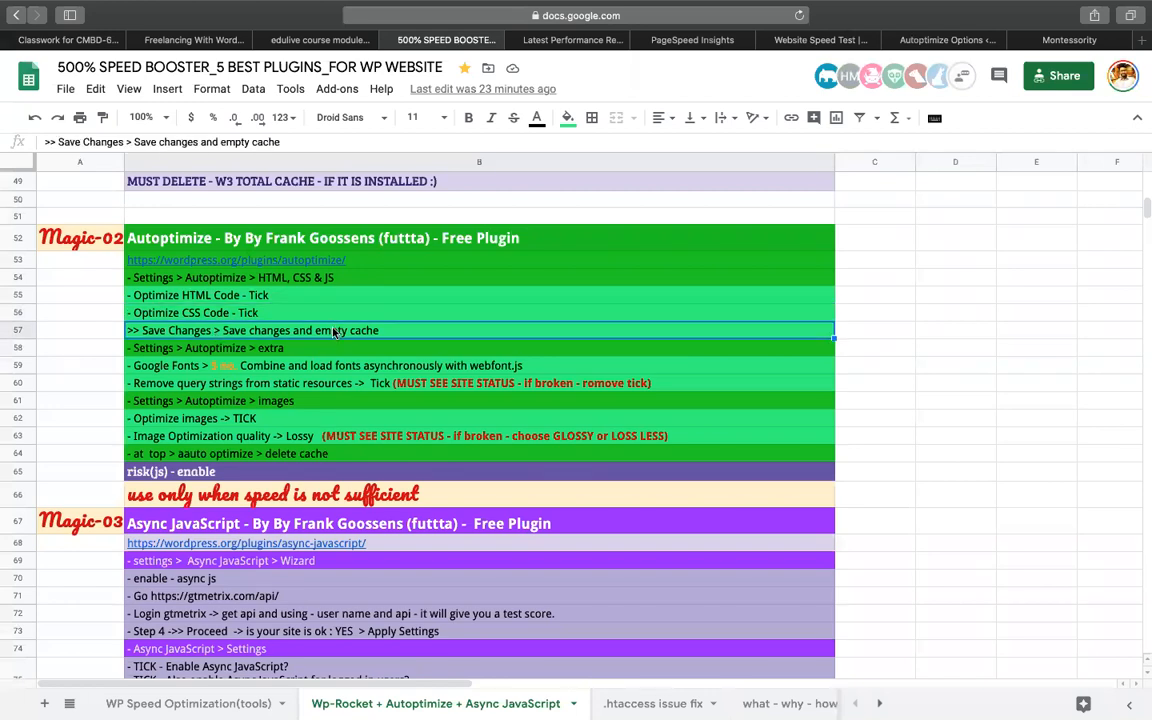
click(213, 350)
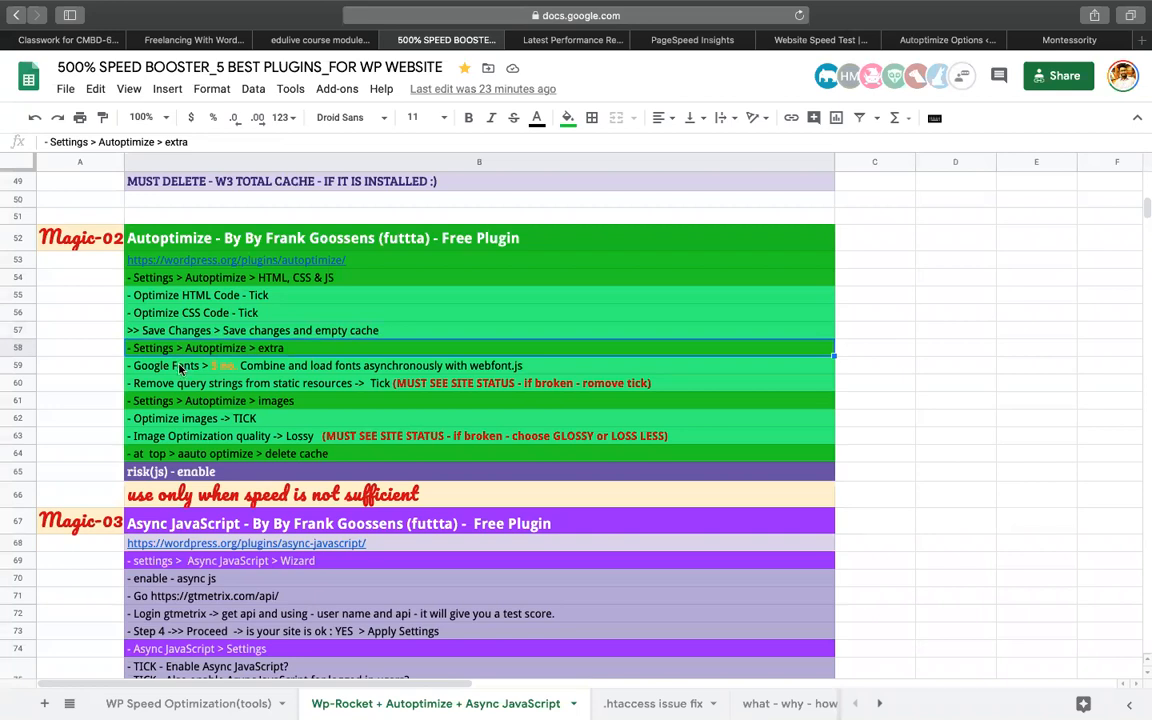
double_click(222, 348)
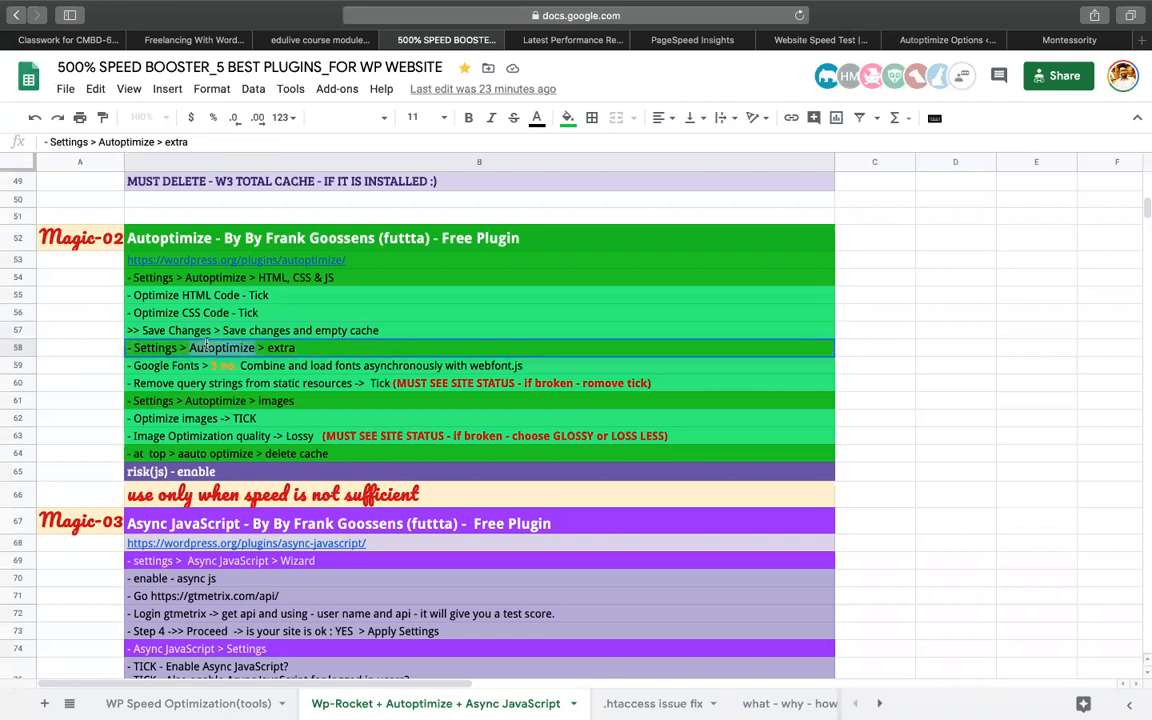
click(886, 40)
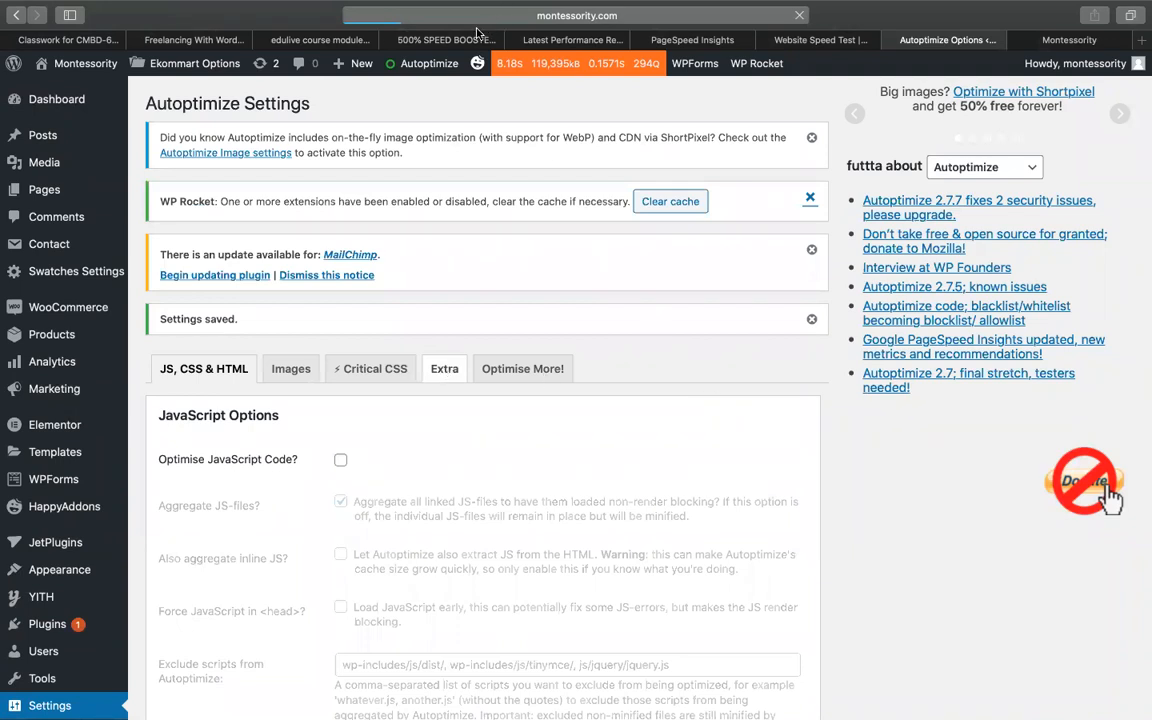
Step: Following the checklist, set Google Fonts to "Combine and load fonts asynchronously with webfont.js" in the Extra settings and save
click(425, 36)
click(157, 369)
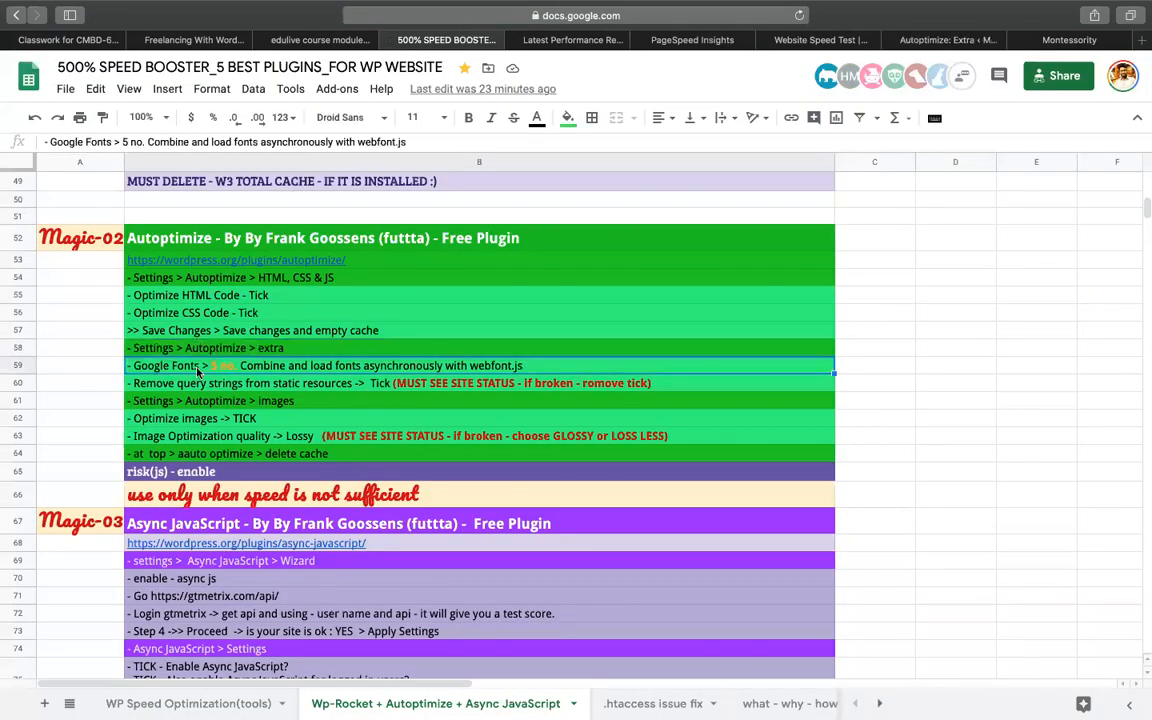
click(950, 39)
scroll(188, 316, down, 3)
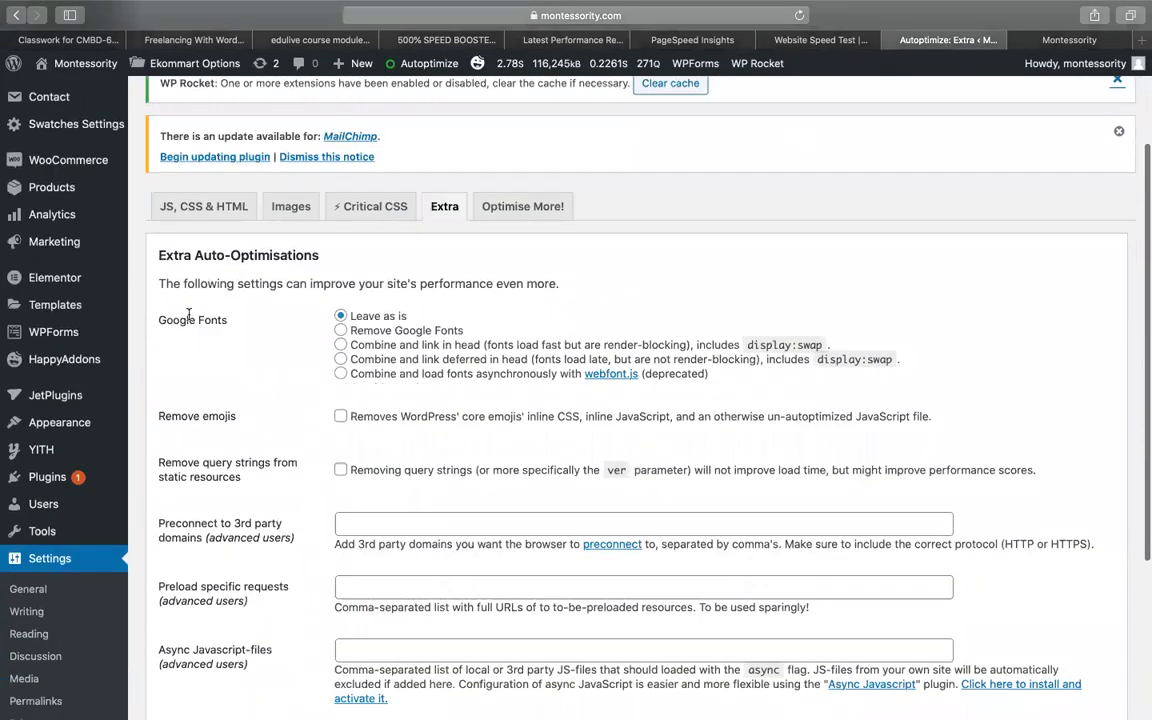
click(340, 373)
scroll(401, 363, down, 5)
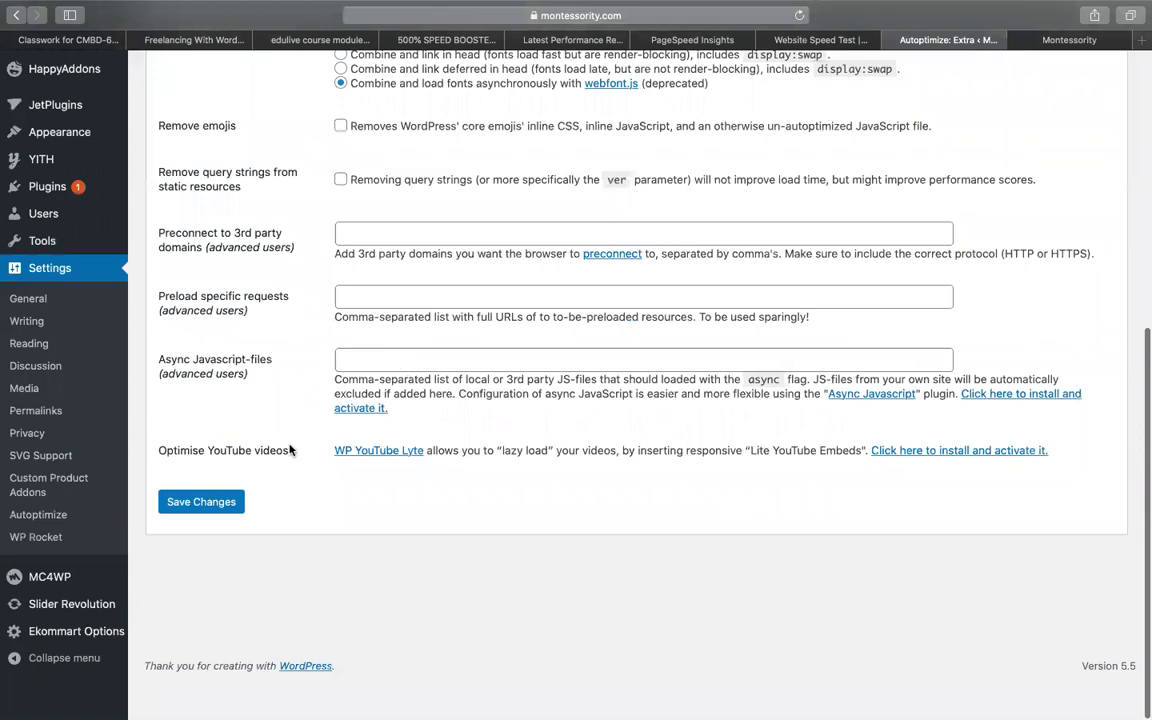
click(206, 540)
Step: Check the spreadsheet's next instruction, enable "Remove query strings from static resources" in the Extra settings and save the changes
click(502, 45)
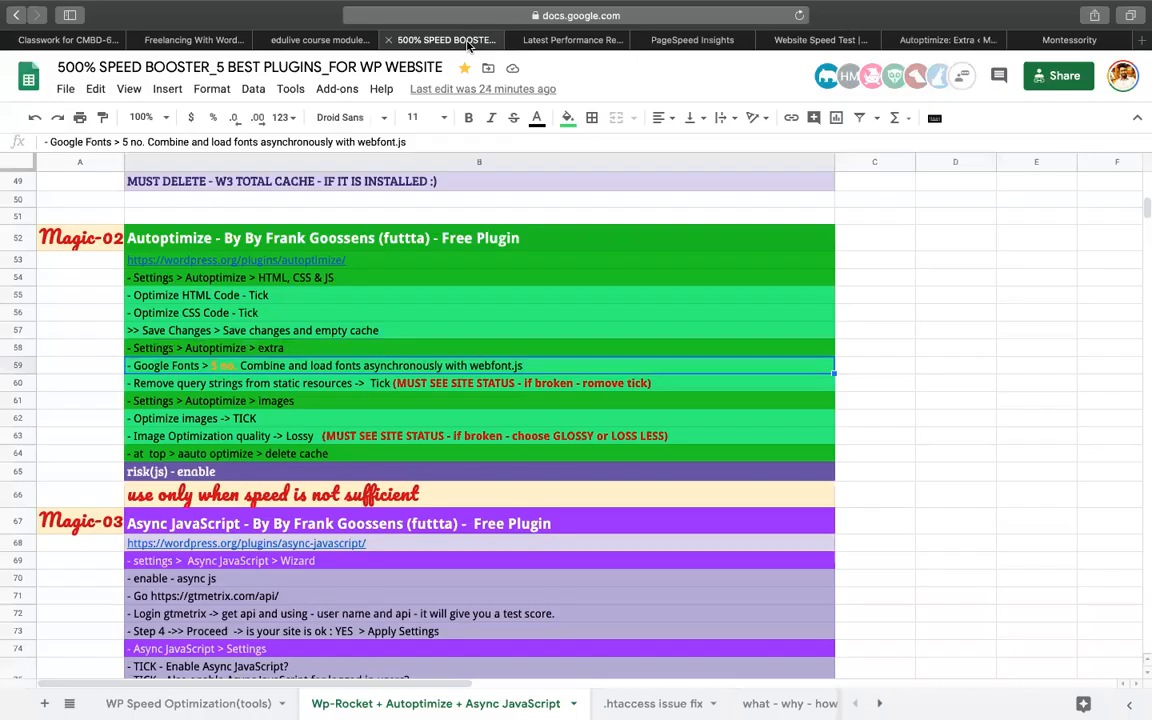
click(167, 387)
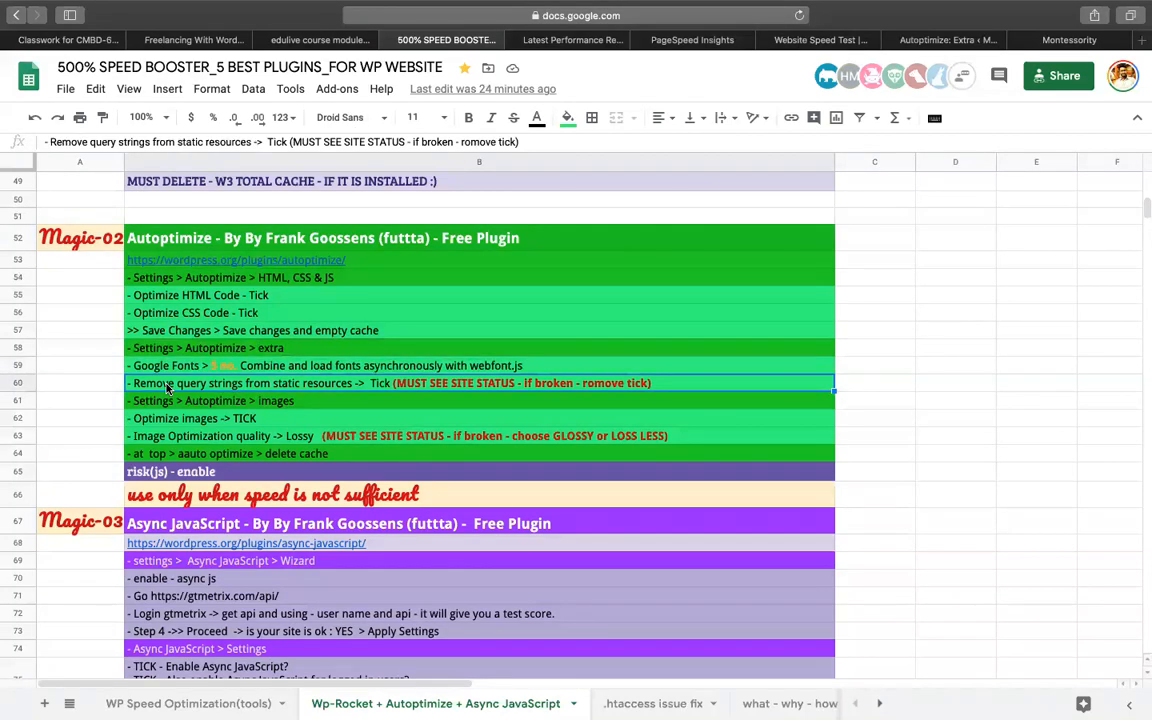
click(919, 42)
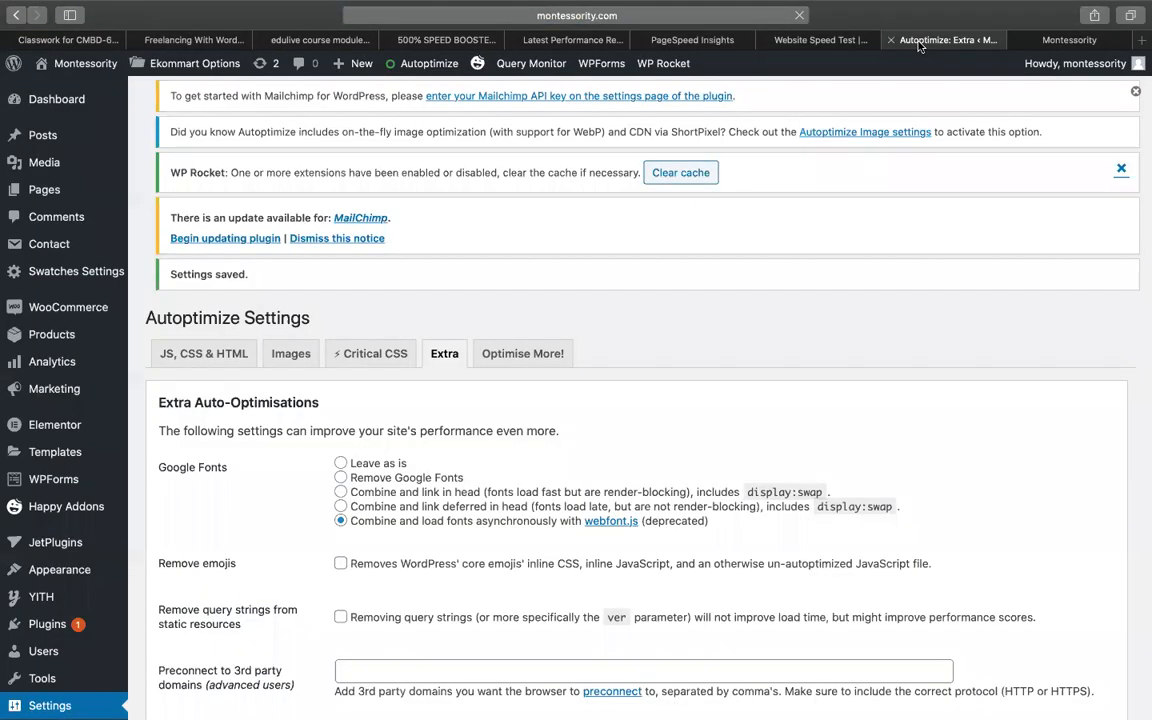
scroll(241, 300, down, 5)
scroll(241, 301, down, 1)
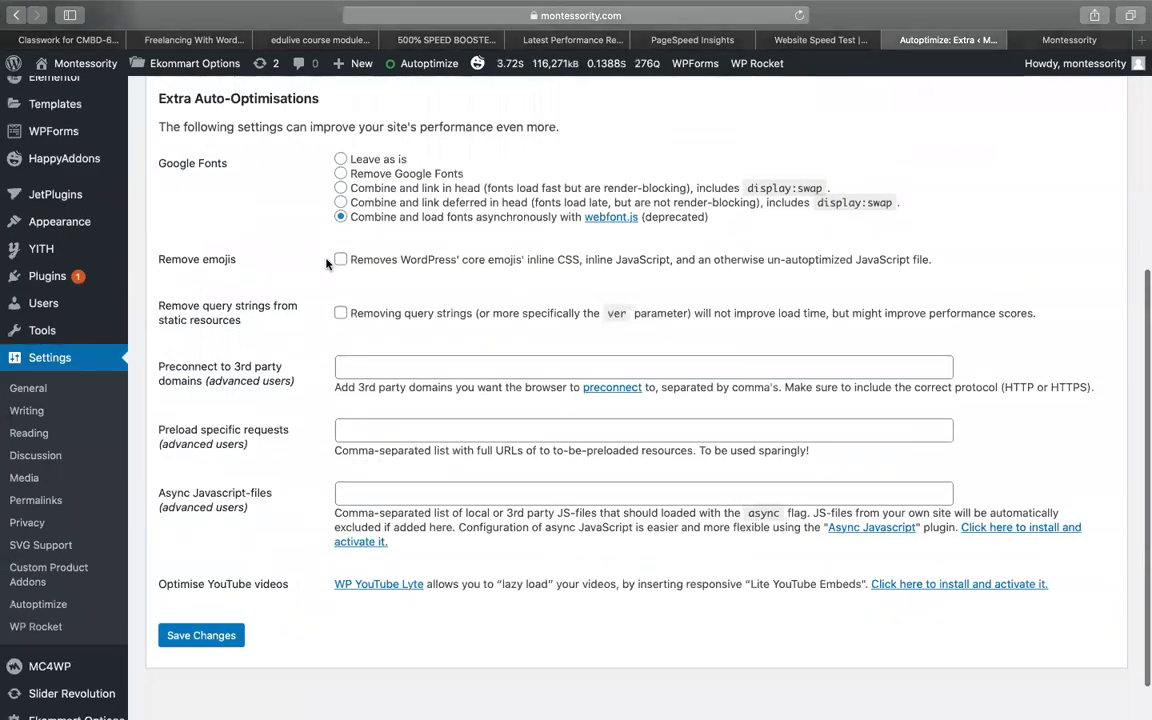
drag(213, 306, 275, 306)
click(340, 313)
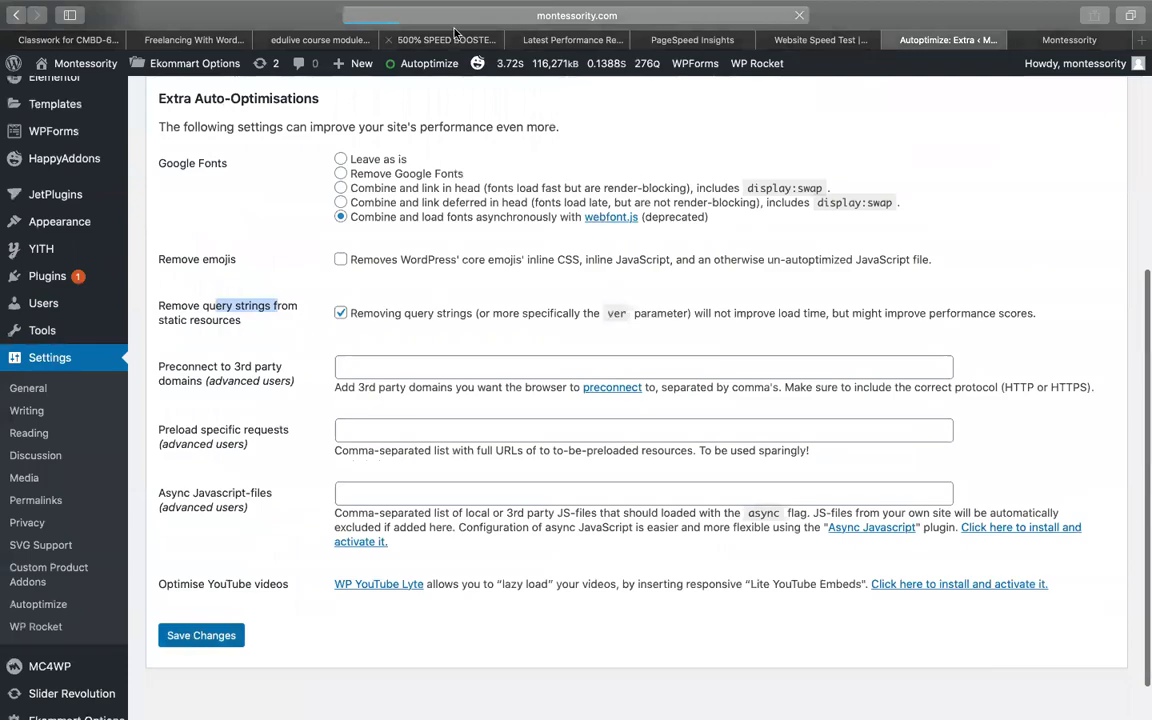
Step: Consult the spreadsheet's "Settings > Autoptimize > images" instruction and open the Images settings of Autoptimize
click(399, 36)
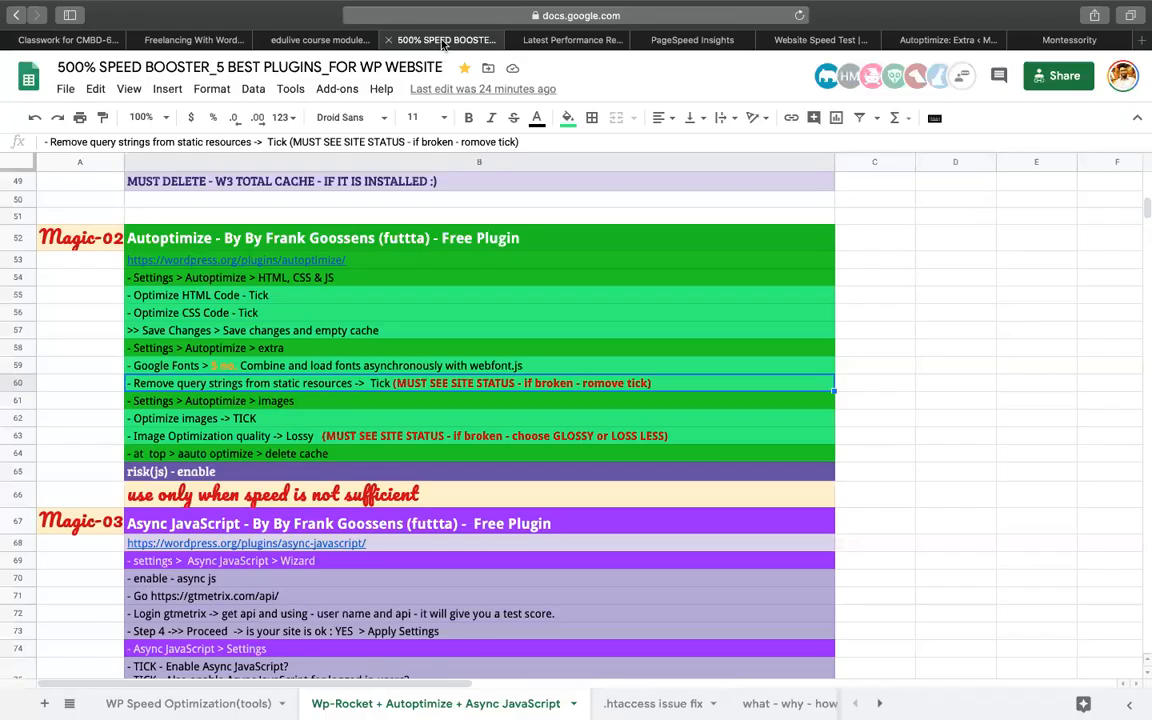
click(163, 401)
click(922, 40)
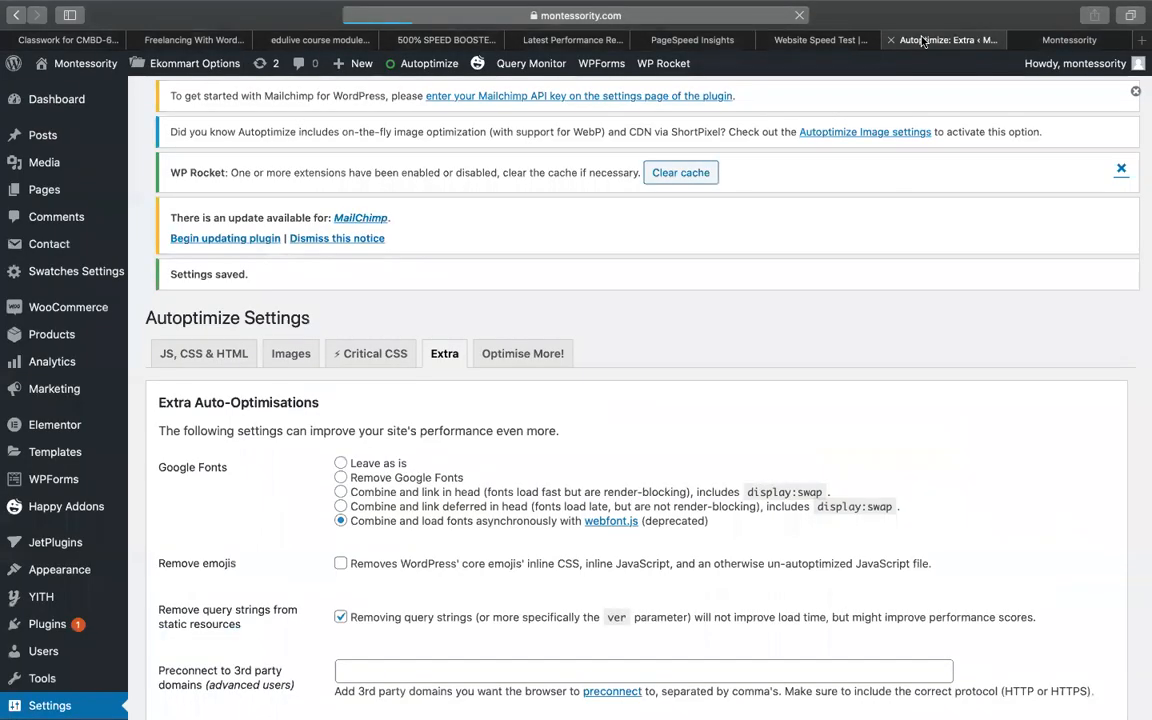
click(291, 353)
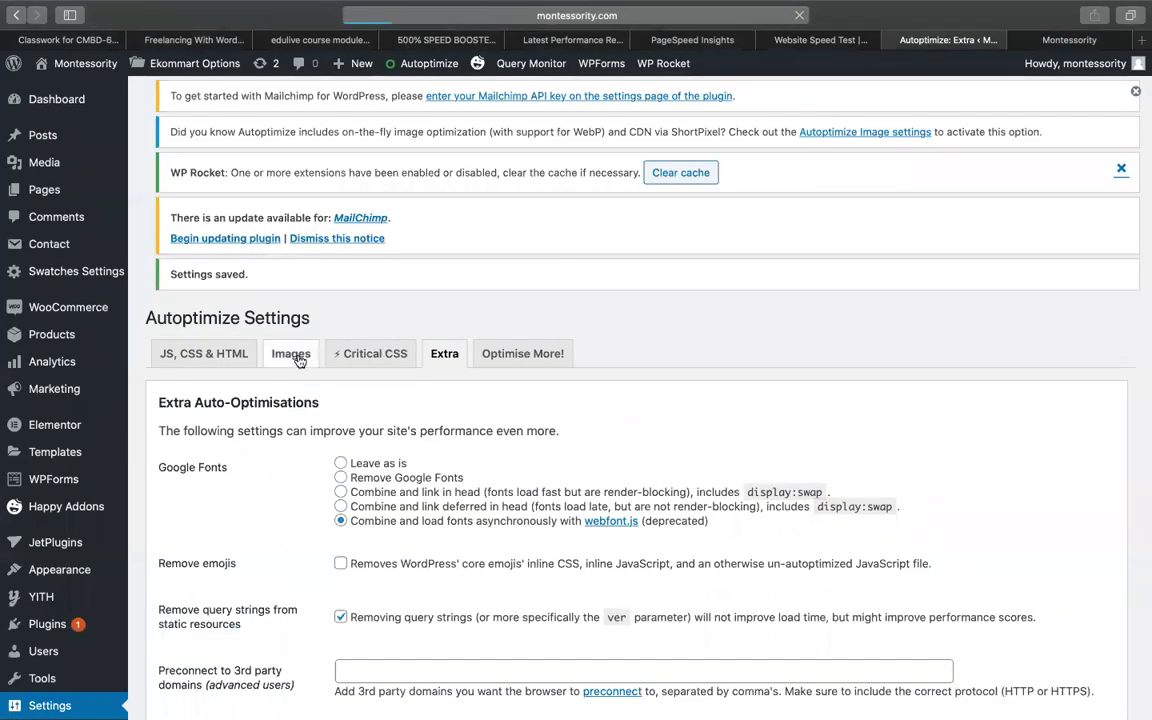
Step: Read the spreadsheet's image optimization instructions and enable Optimize Images in the Autoptimize settings
click(404, 44)
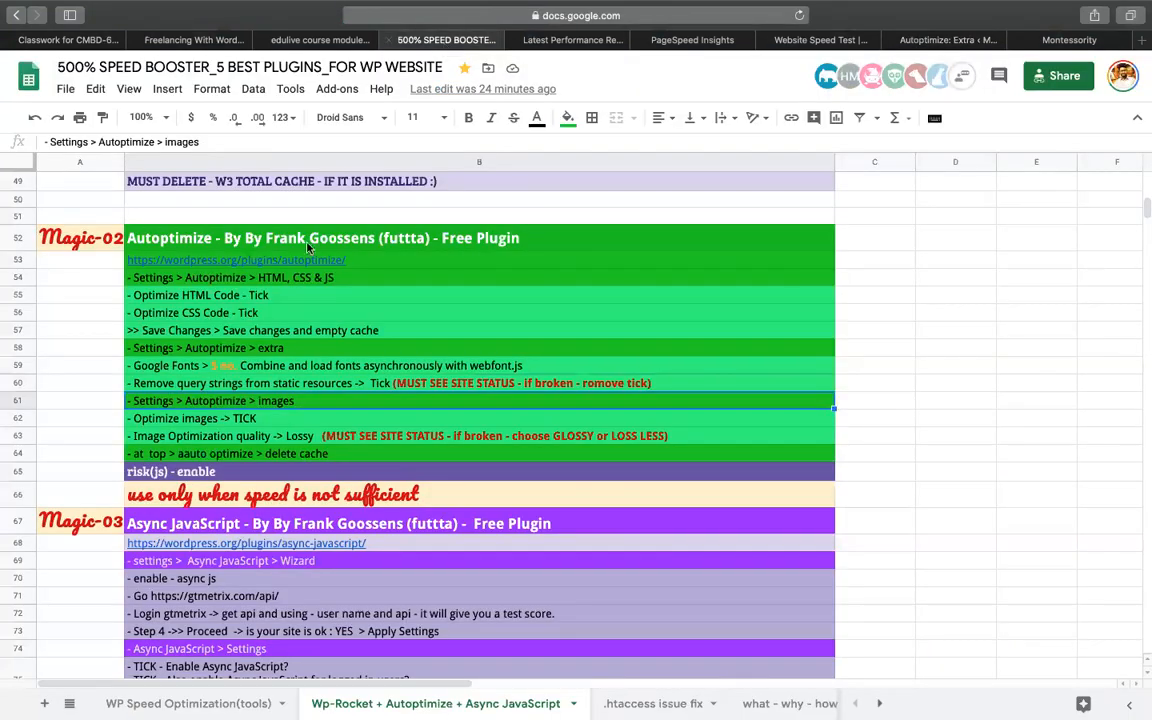
click(190, 437)
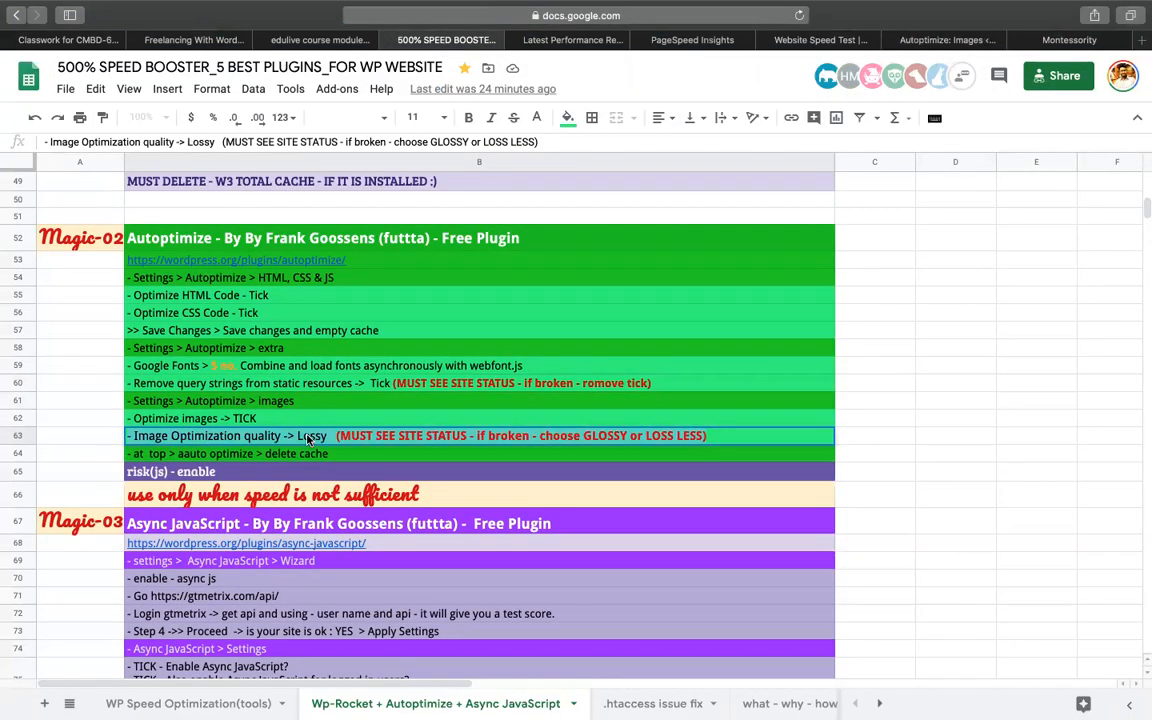
click(945, 39)
scroll(201, 570, down, 2)
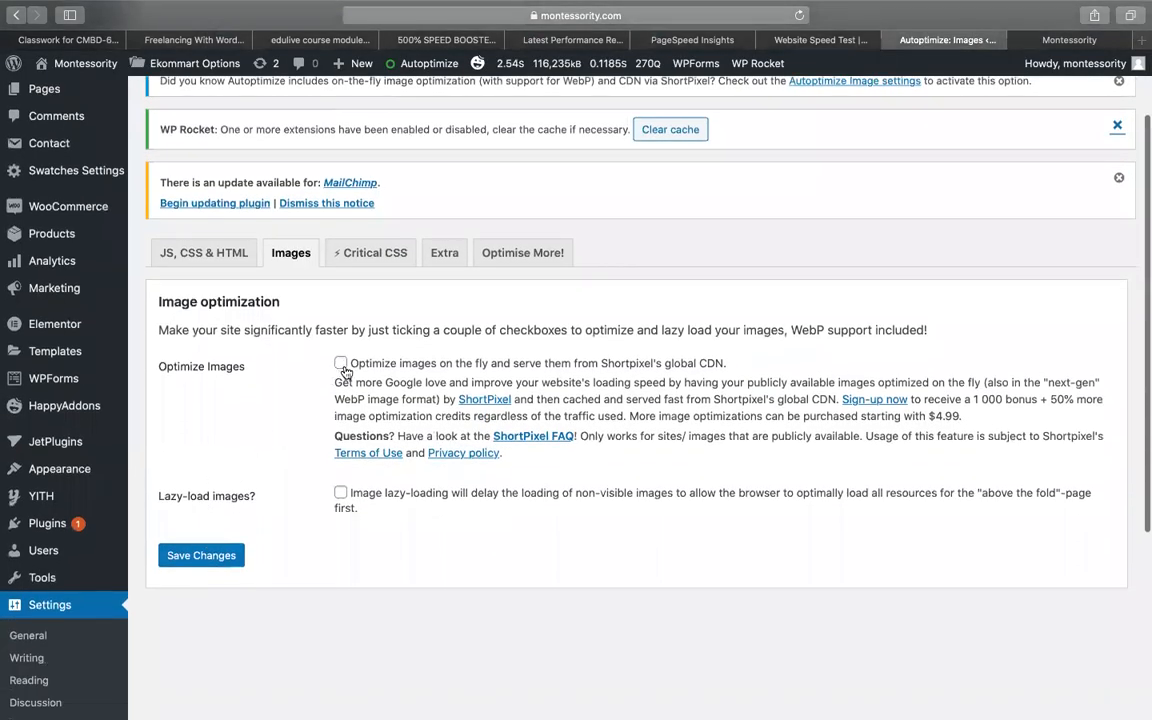
click(341, 364)
Step: Set the Image Optimization quality to Lossy and save the image settings
click(366, 496)
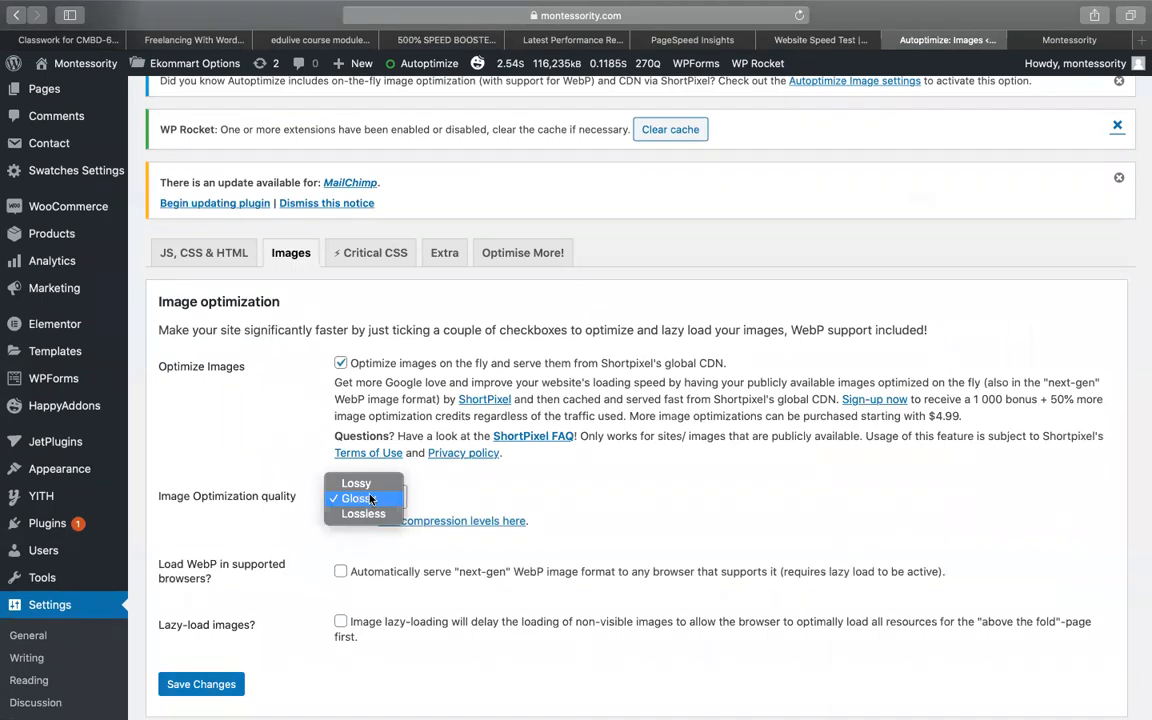
click(367, 494)
click(367, 494)
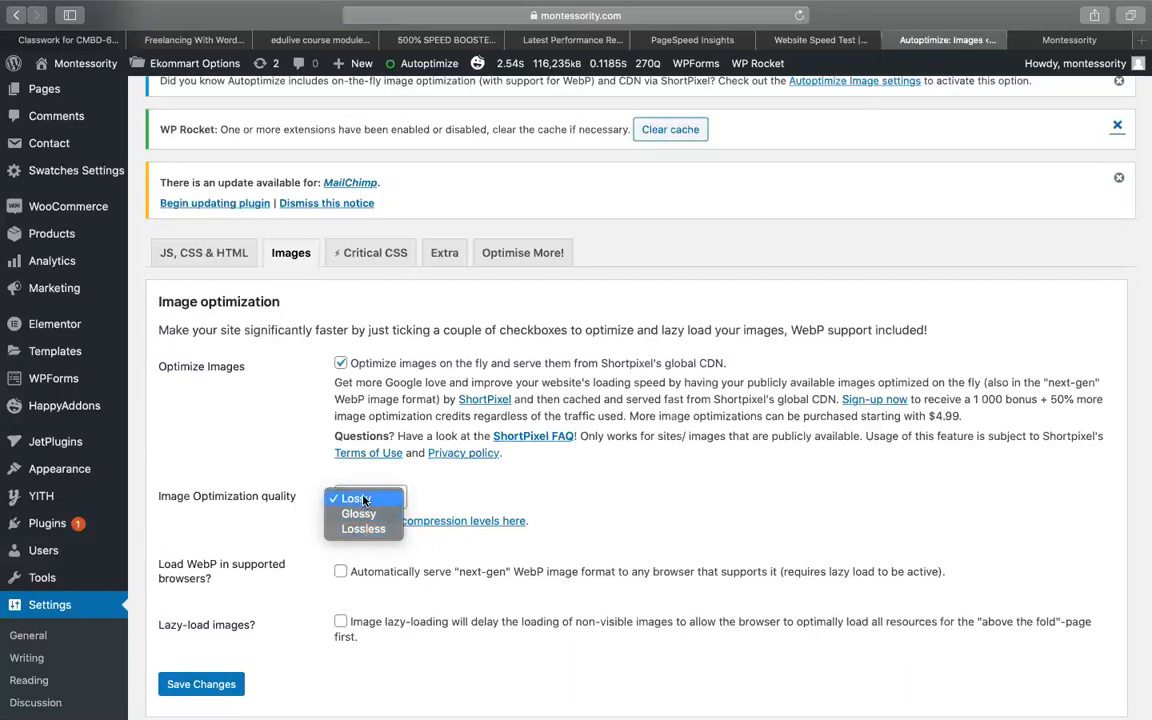
click(345, 498)
click(221, 680)
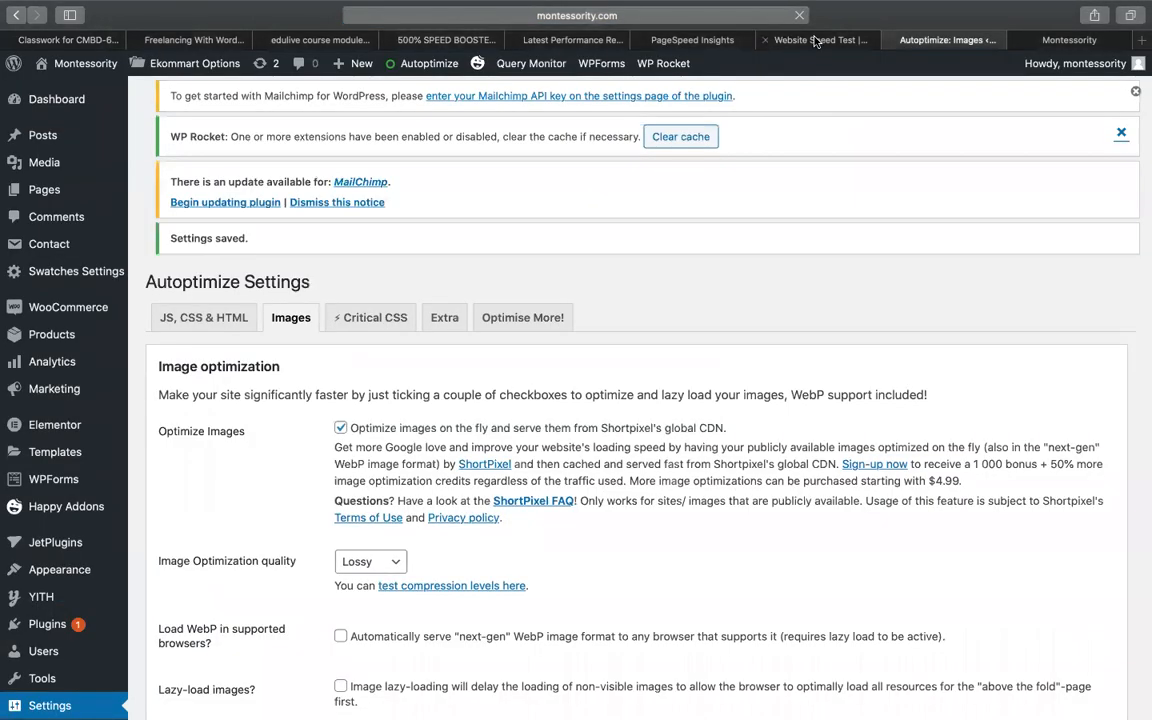
click(815, 40)
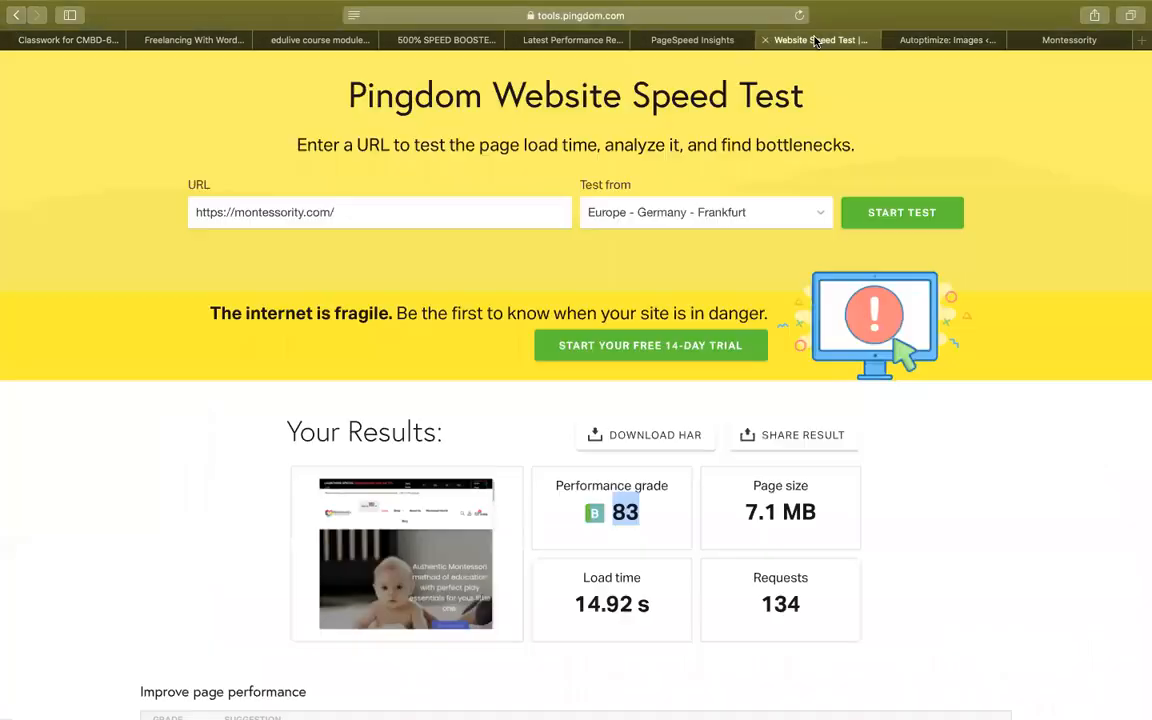
click(884, 218)
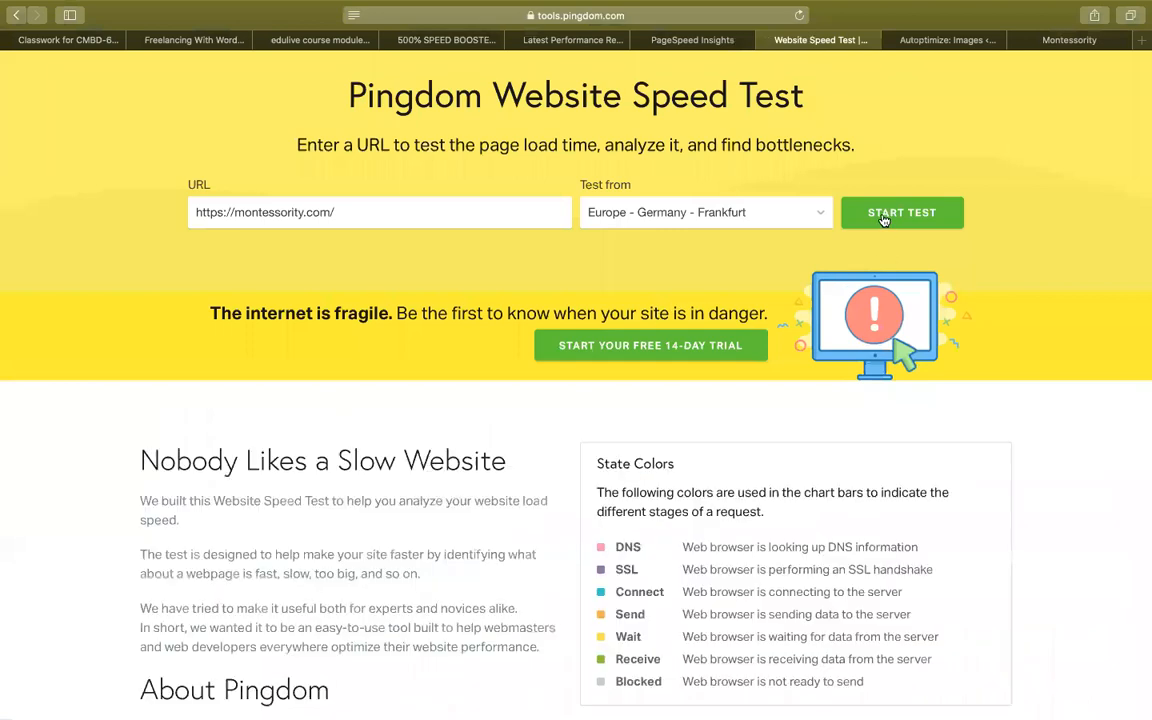
click(622, 40)
click(816, 161)
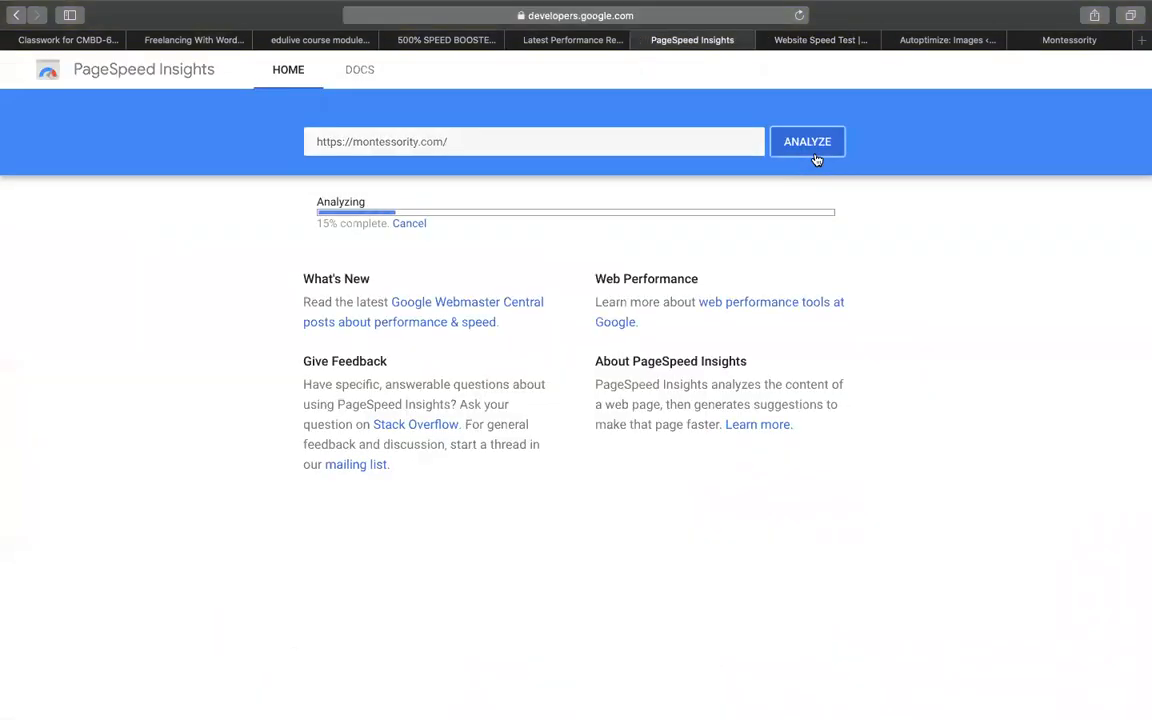
click(571, 40)
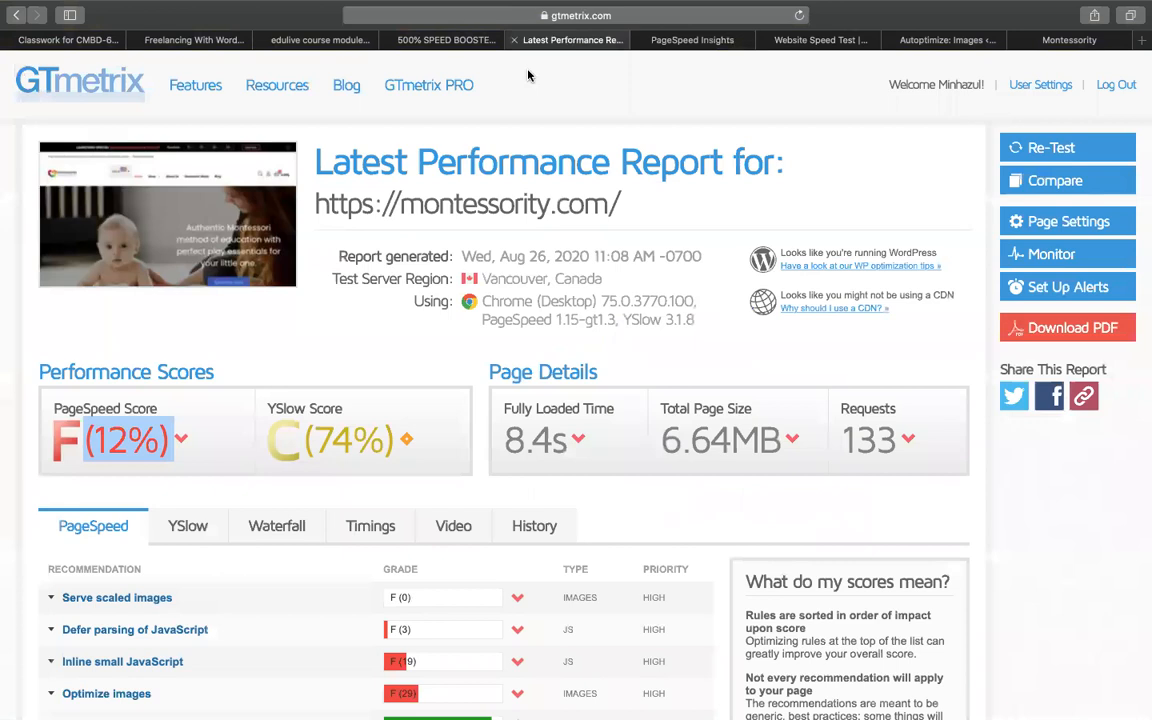
click(1010, 140)
Step: Check the Pingdom and GTmetrix results, then repeat the site's speed tests, including PageSpeed Insights
click(693, 38)
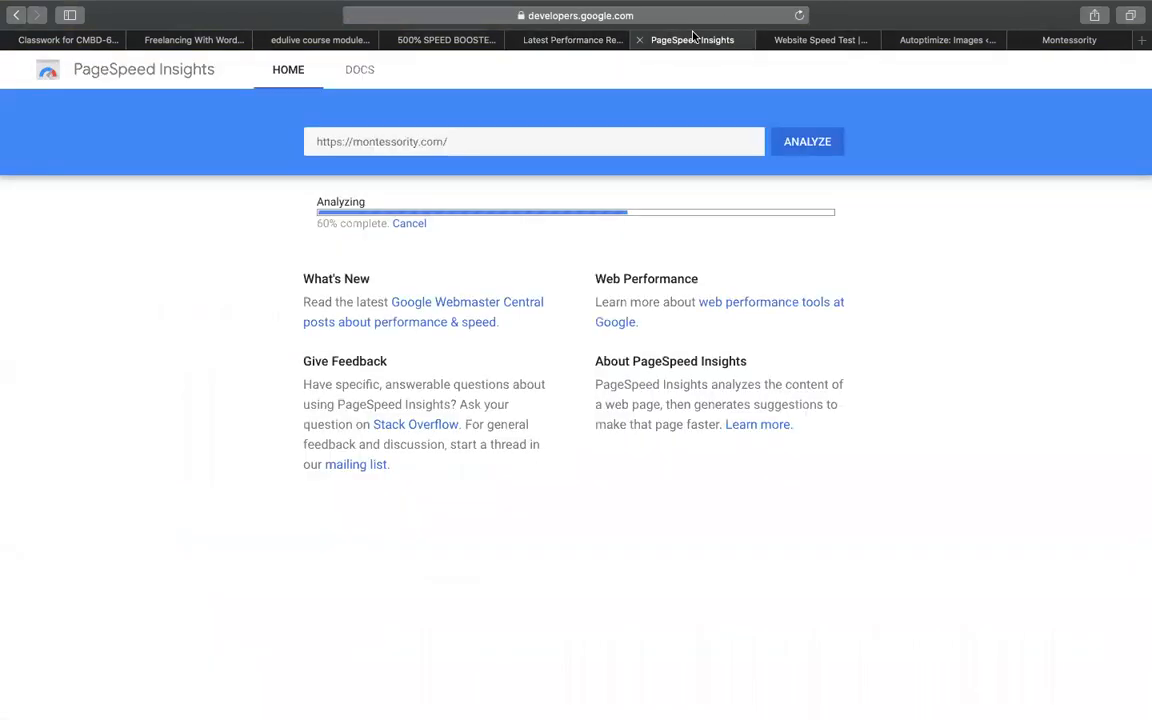
click(816, 40)
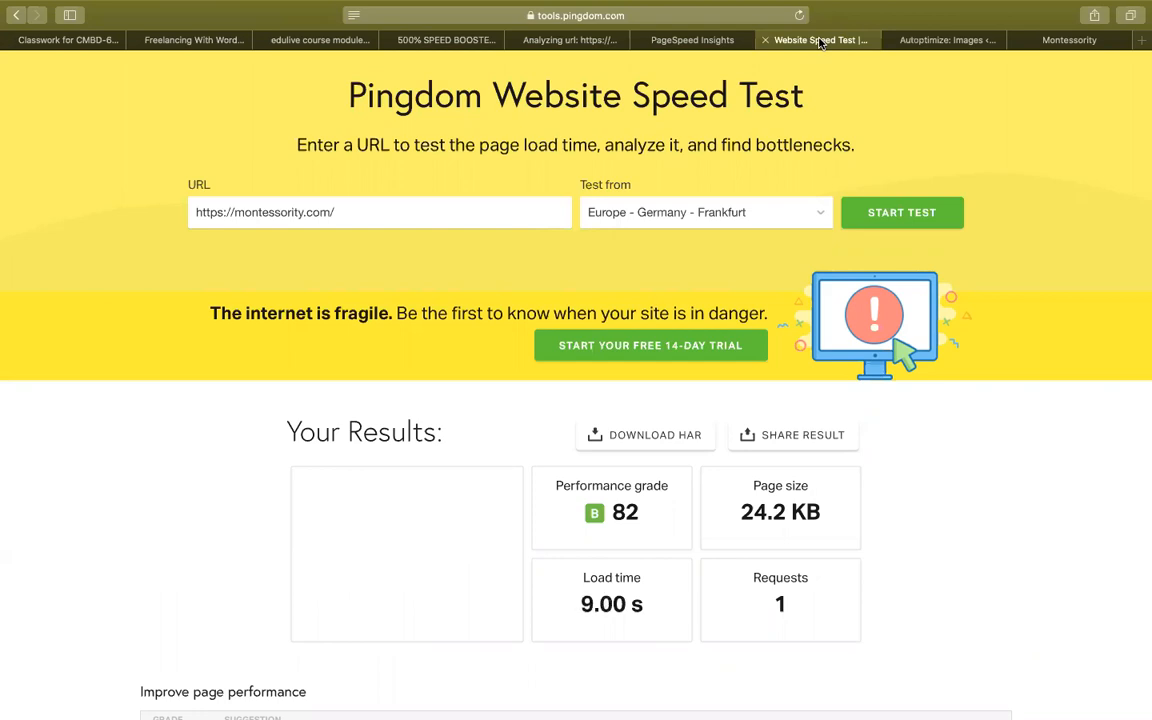
click(685, 40)
click(818, 141)
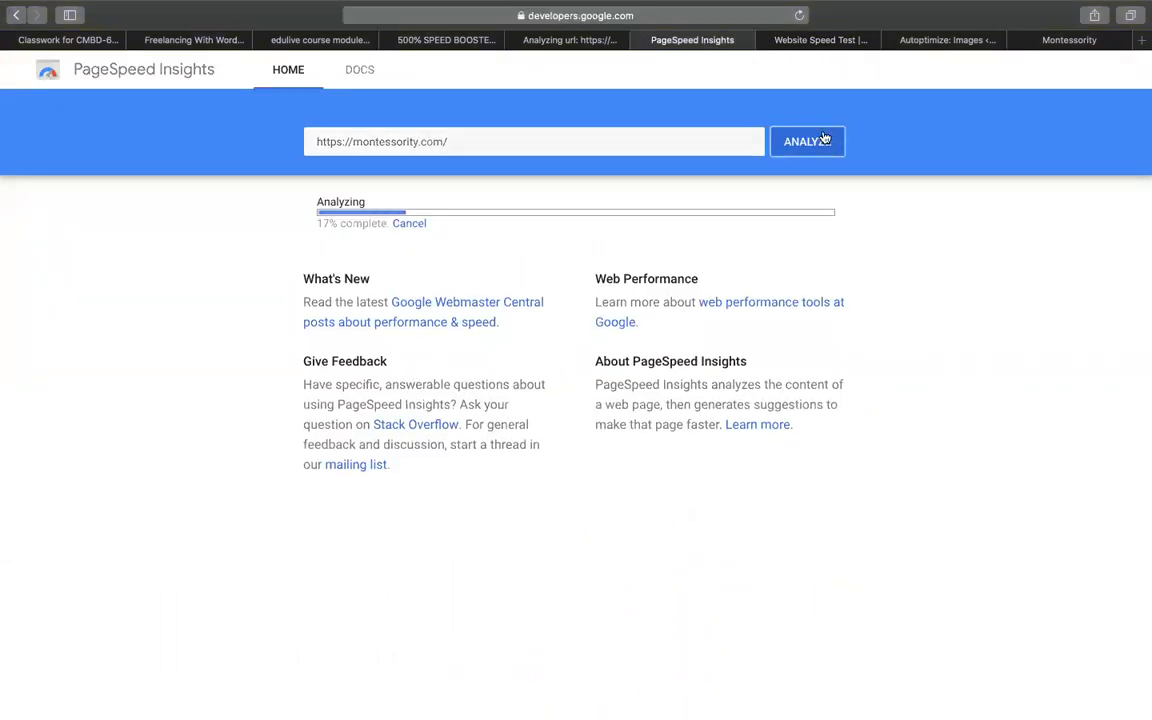
click(584, 40)
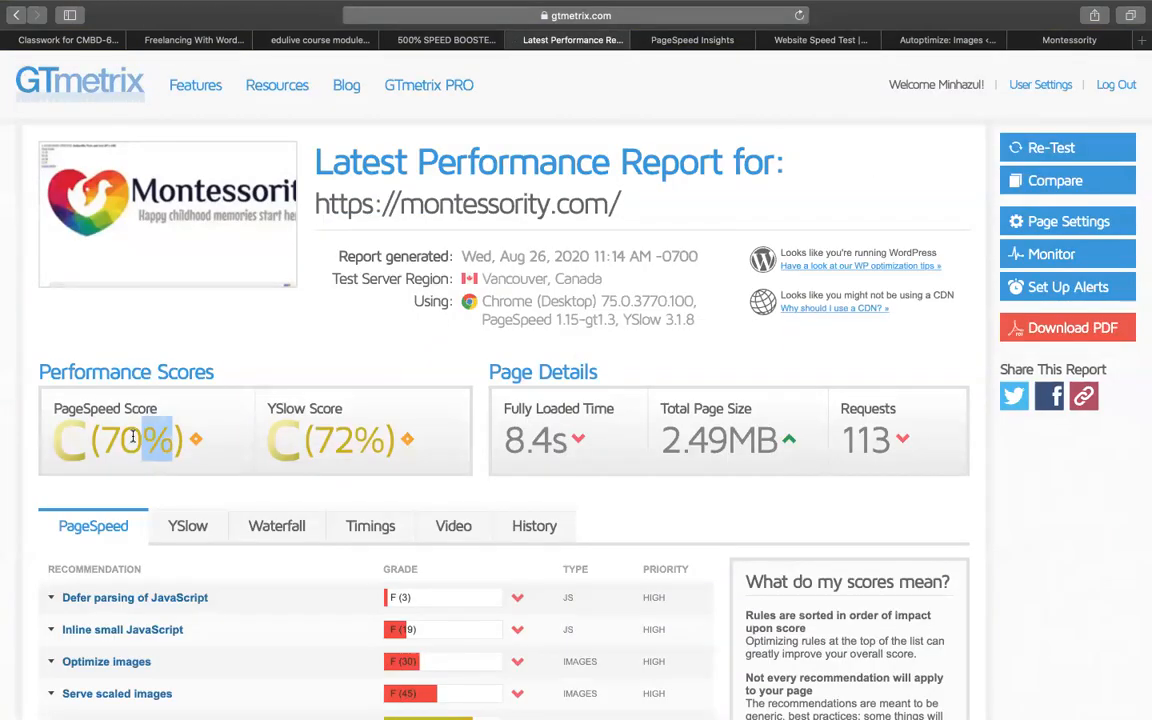
double_click(120, 436)
click(1050, 148)
Step: Review the repeated Pingdom results and the mobile and desktop scores in PageSpeed Insights
click(655, 40)
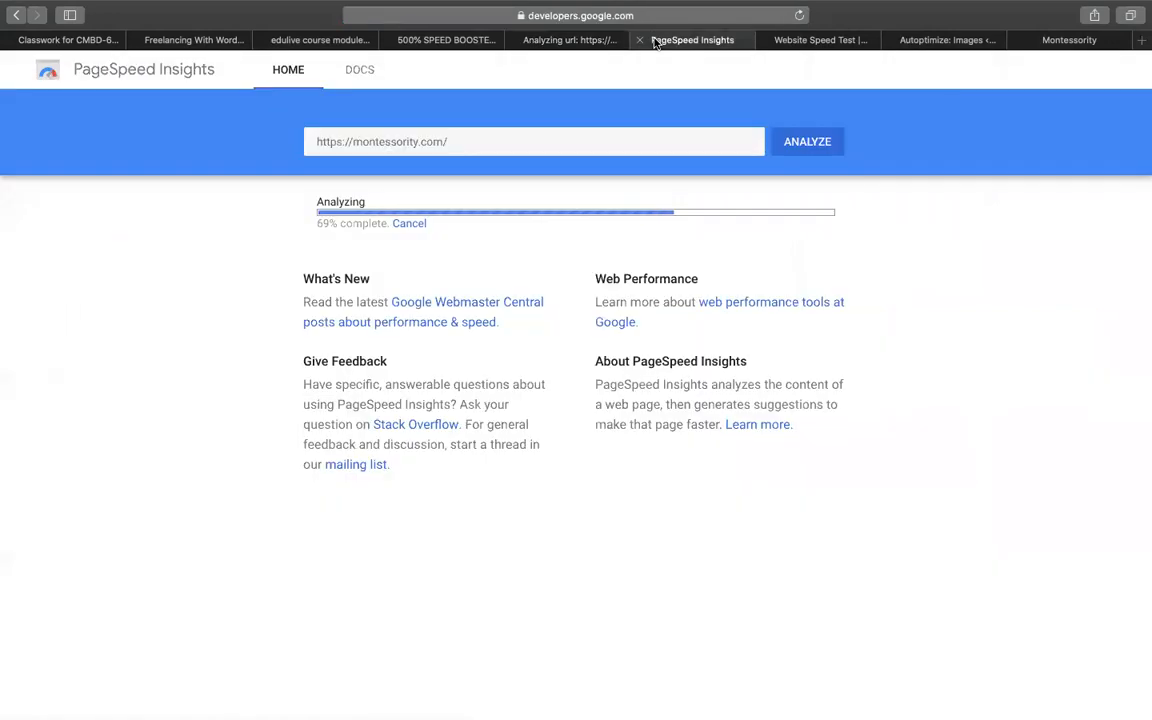
click(828, 40)
click(993, 41)
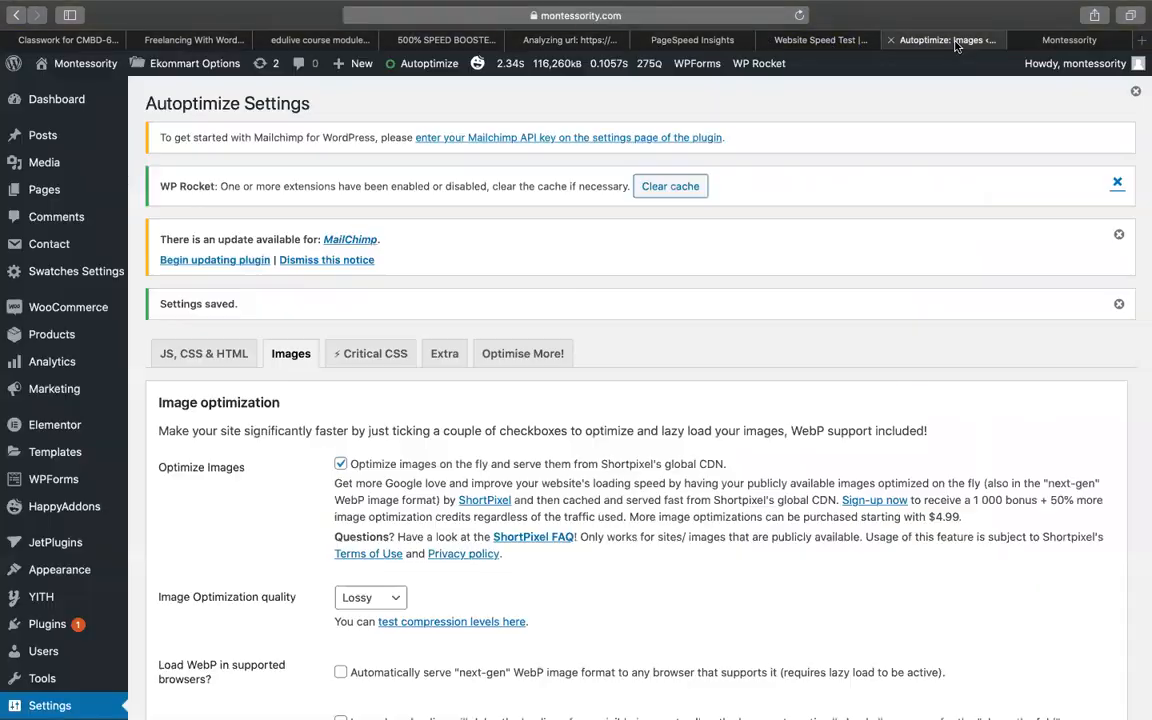
click(815, 42)
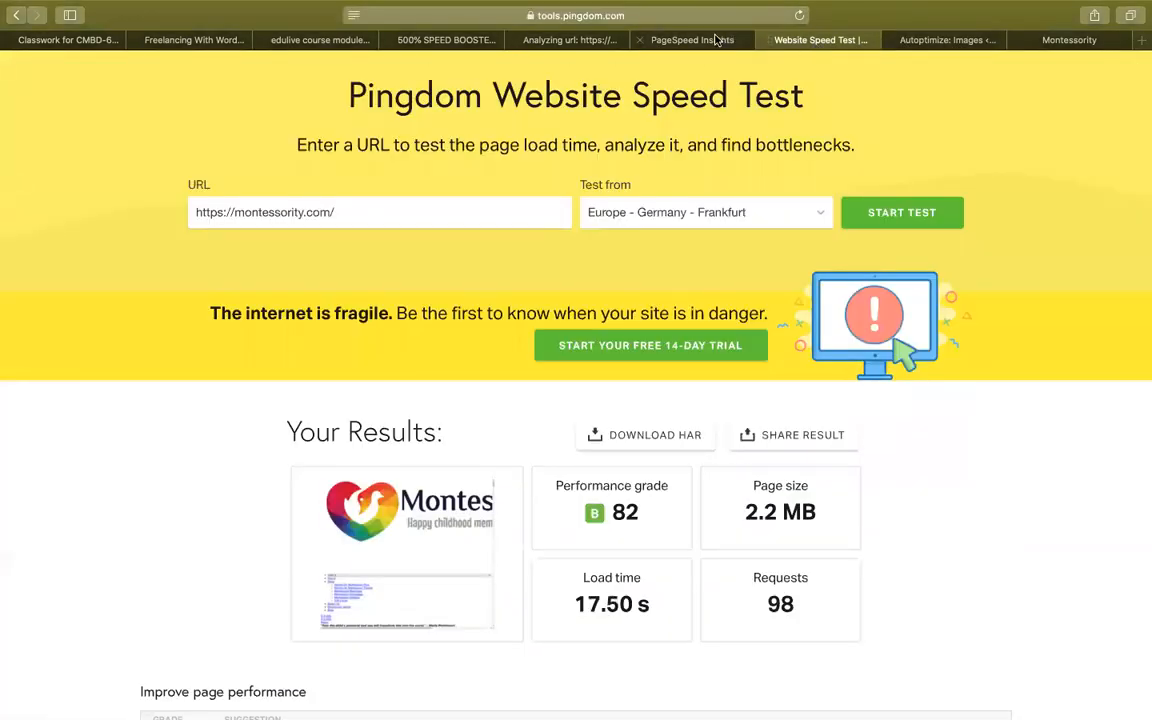
click(716, 40)
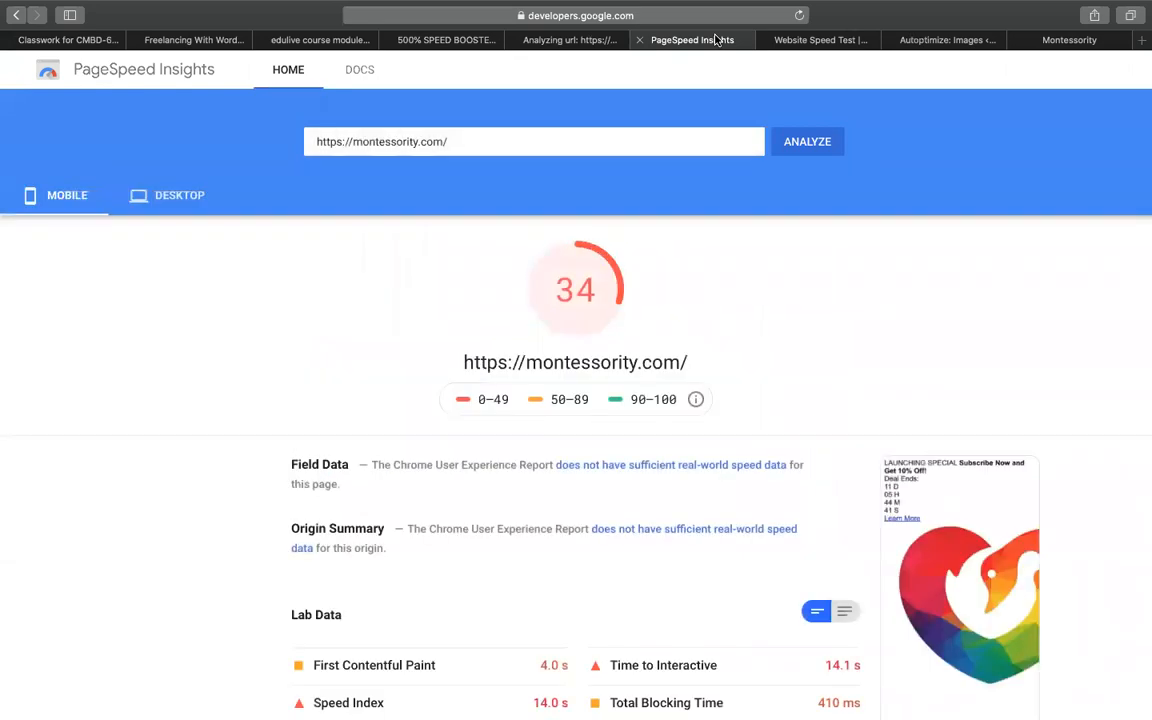
click(169, 208)
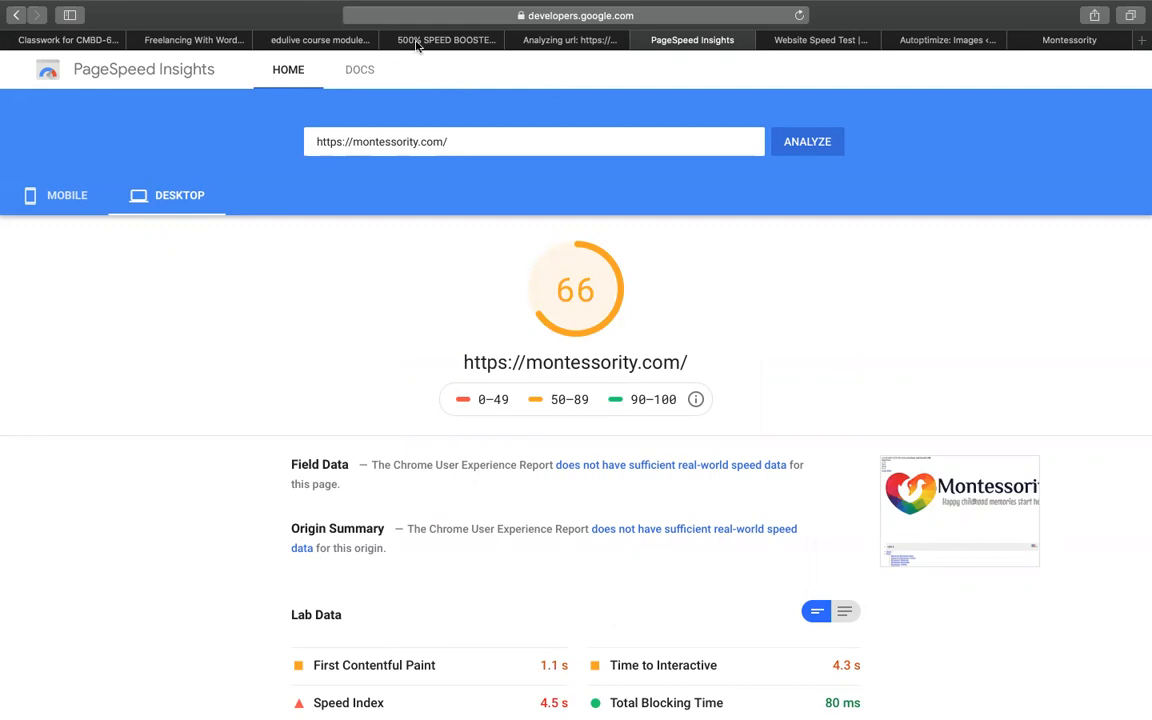
Step: Enable lazy-loading of images and automatic WebP serving in Autoptimize's image optimization settings, and save the changes
click(1066, 40)
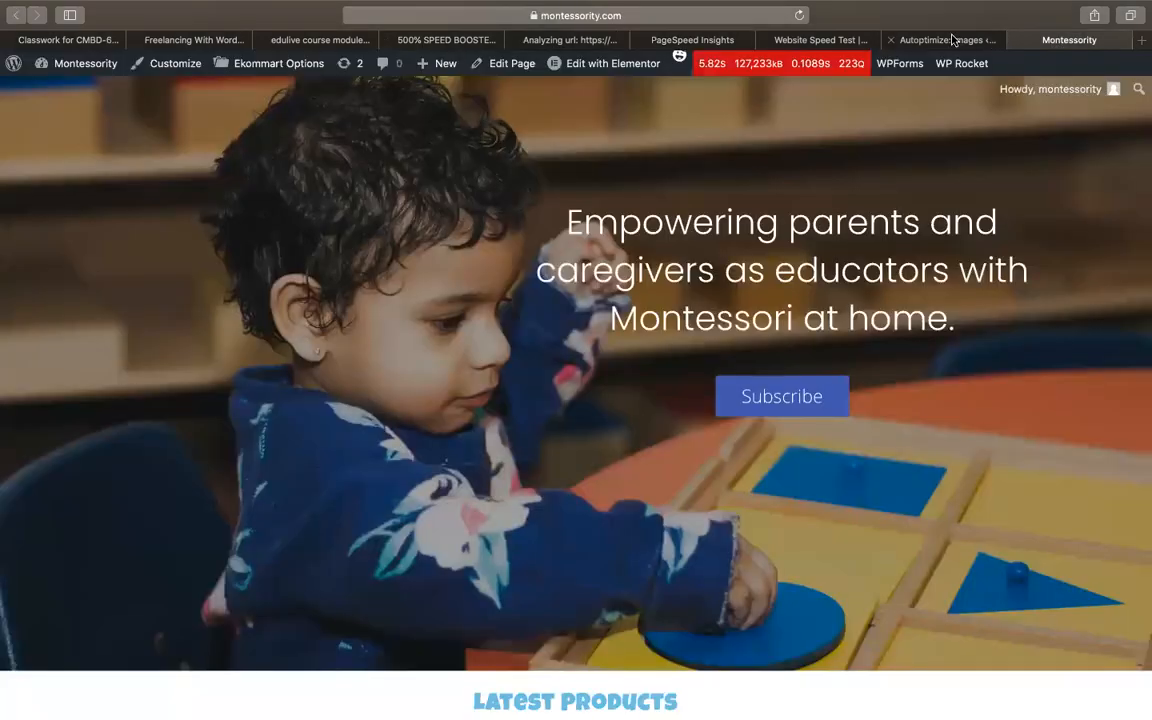
click(947, 40)
scroll(560, 294, down, 3)
scroll(560, 294, down, 2)
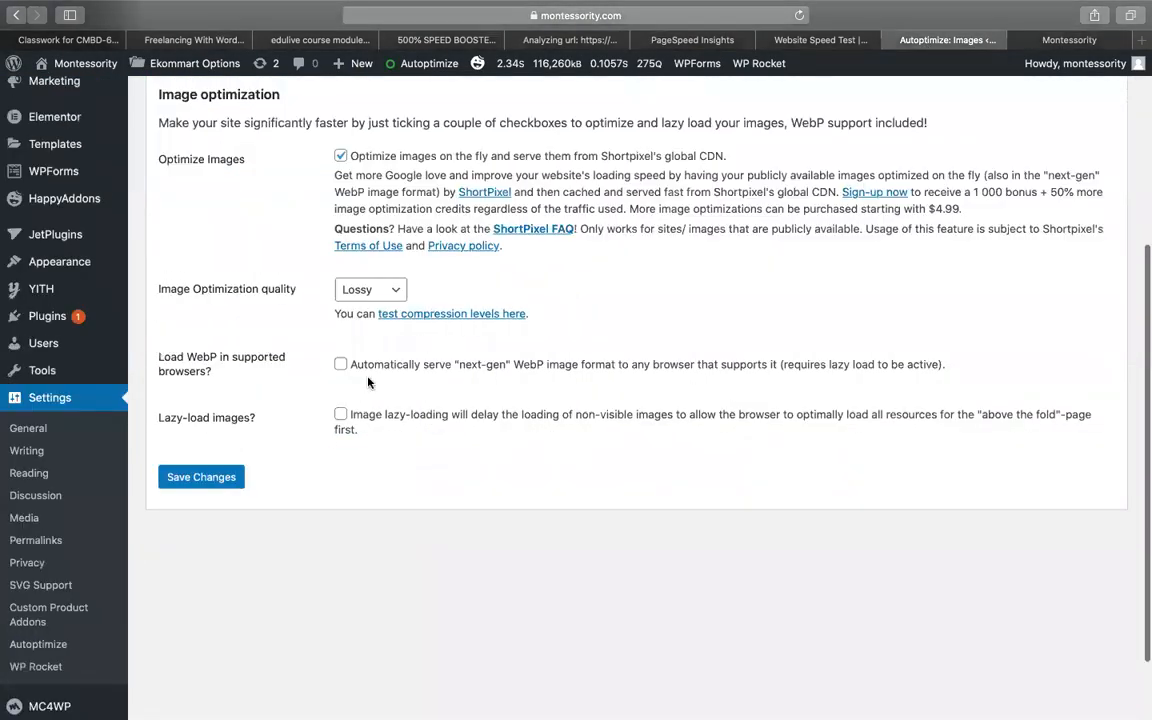
click(340, 414)
click(340, 364)
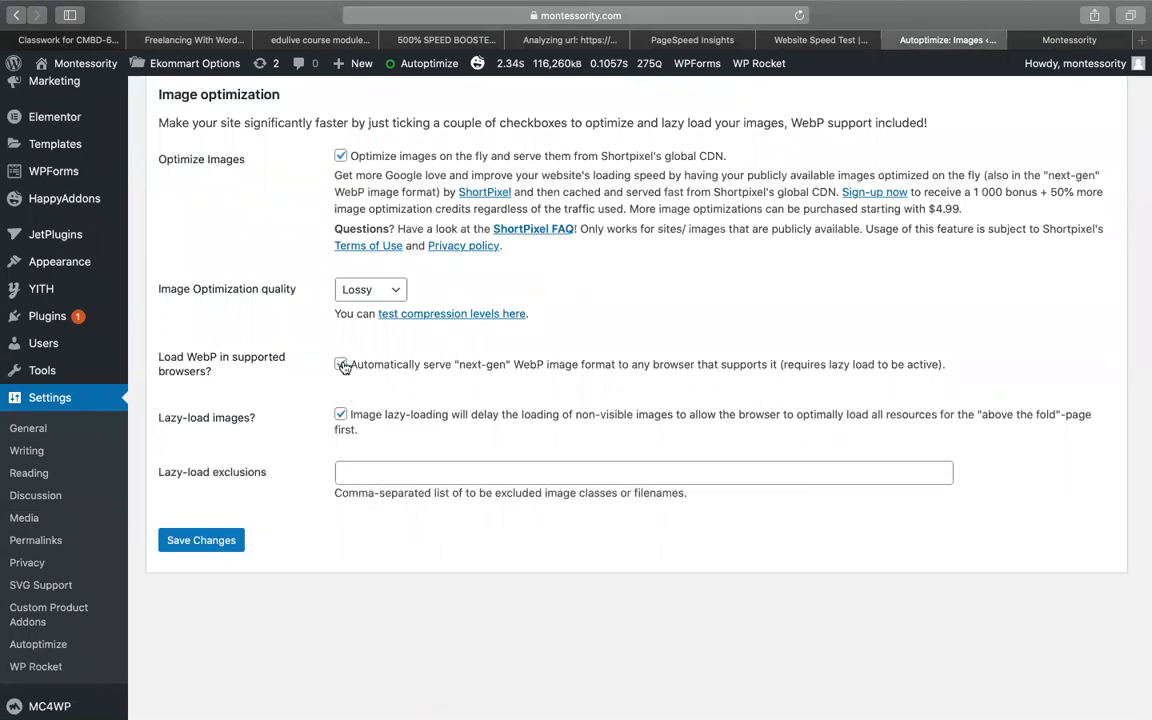
click(195, 544)
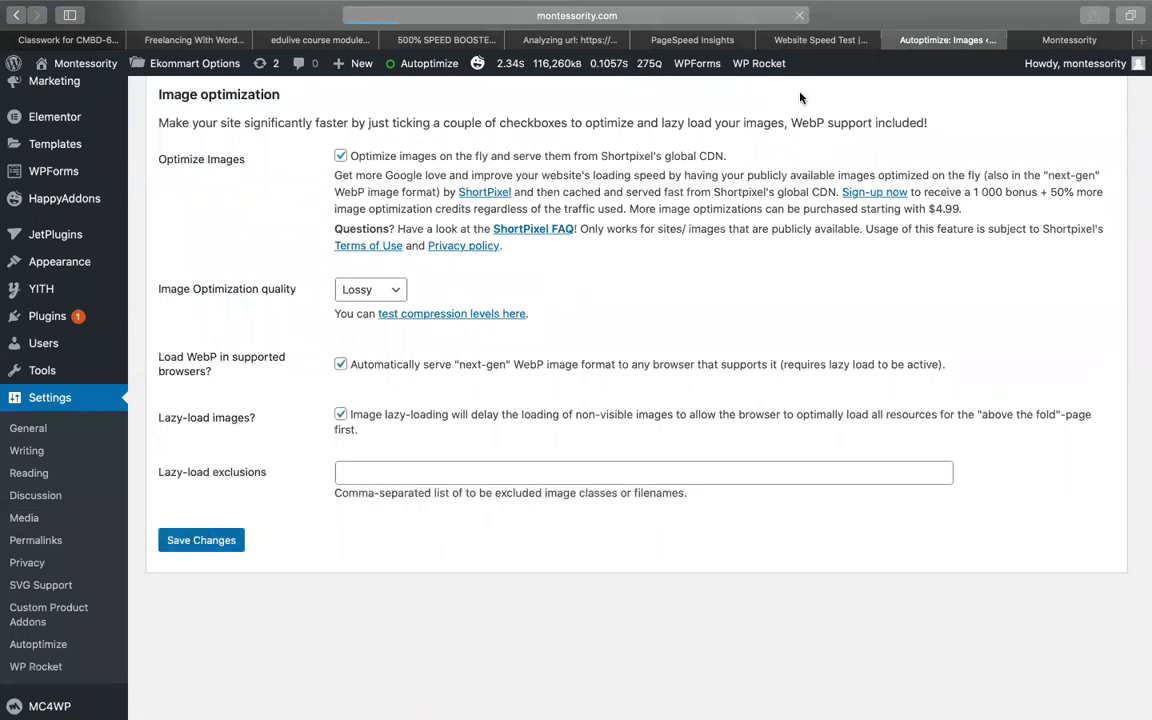
click(830, 44)
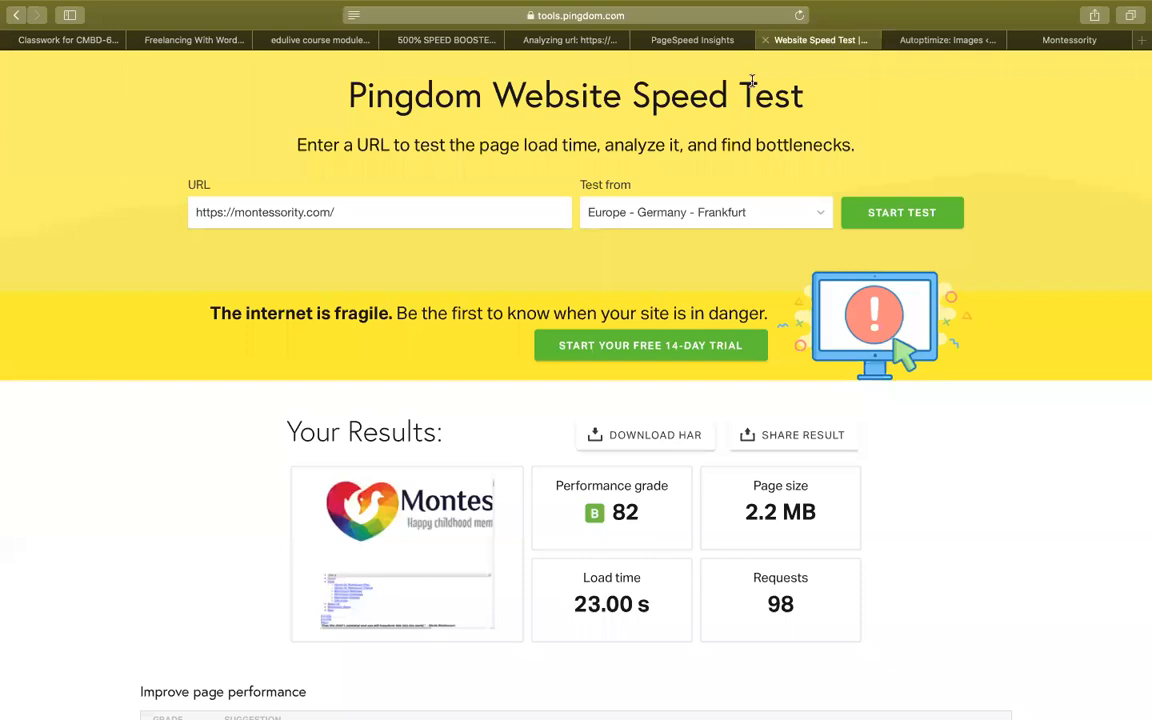
click(885, 216)
click(692, 40)
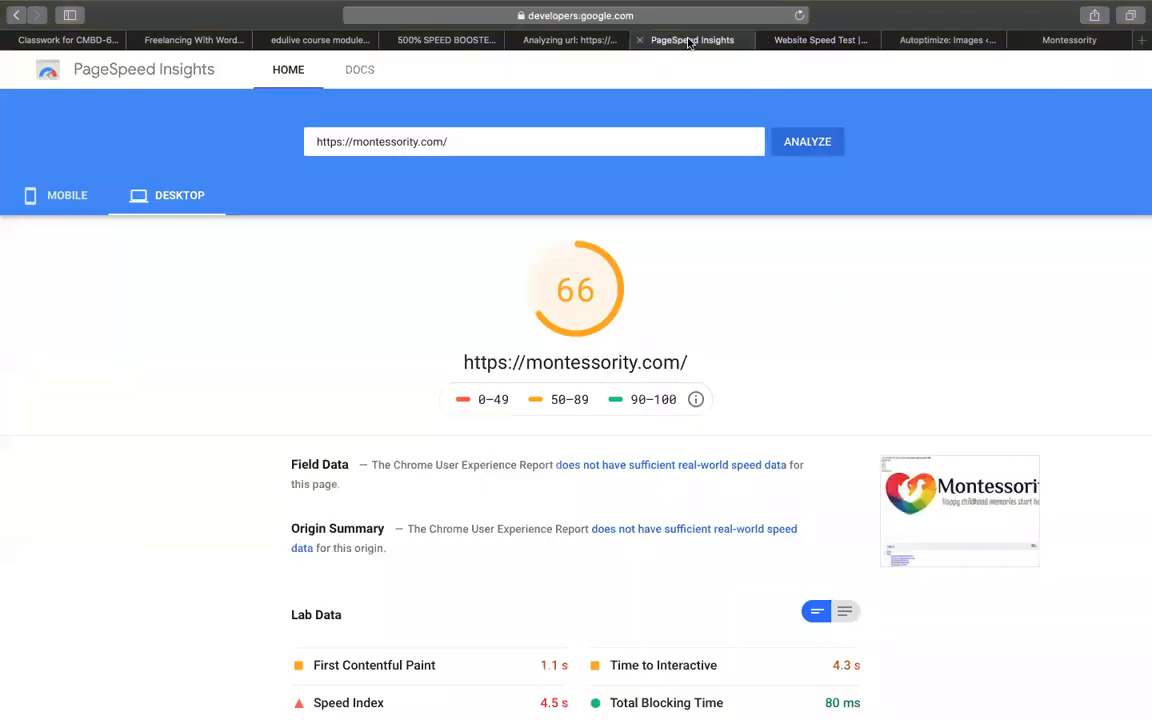
click(807, 145)
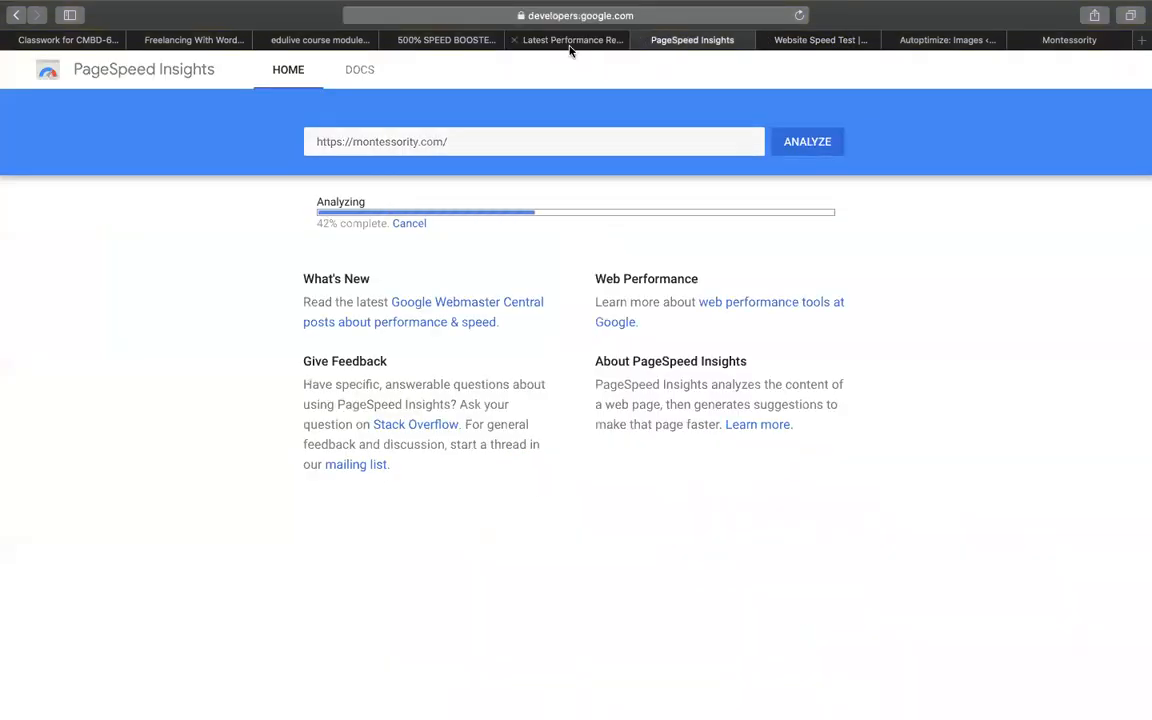
click(572, 40)
click(1016, 152)
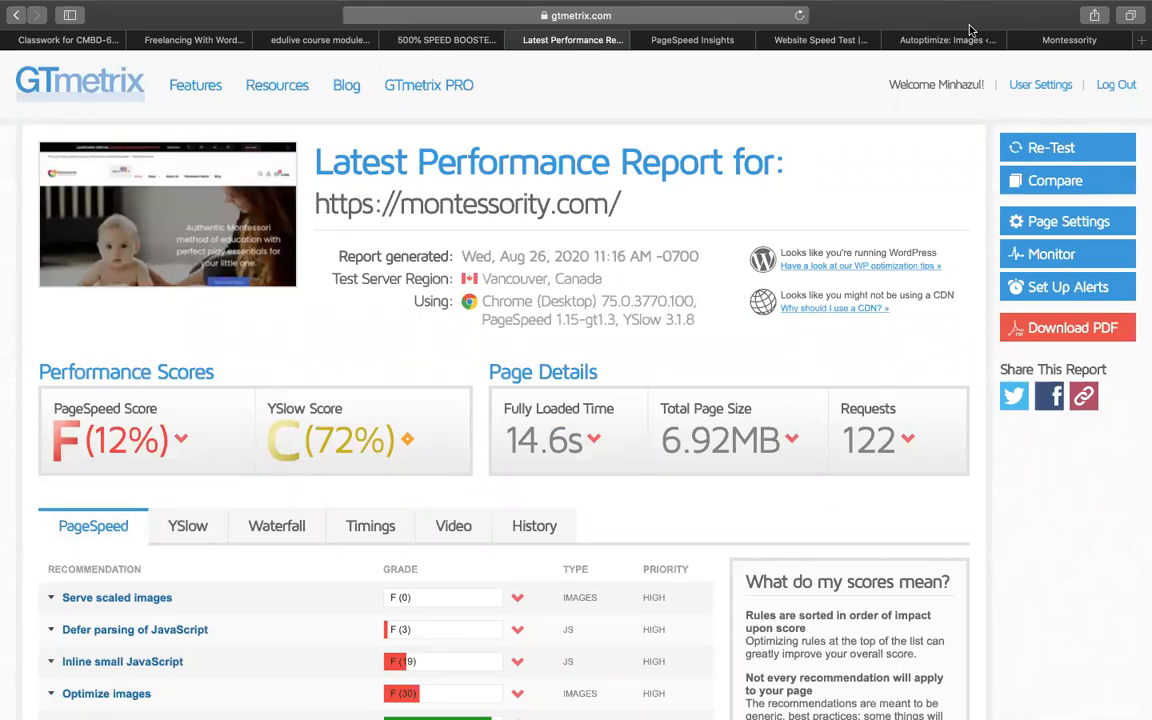
Step: Check the mobile and desktop scores in PageSpeed Insights and the progress of the Pingdom test
click(688, 39)
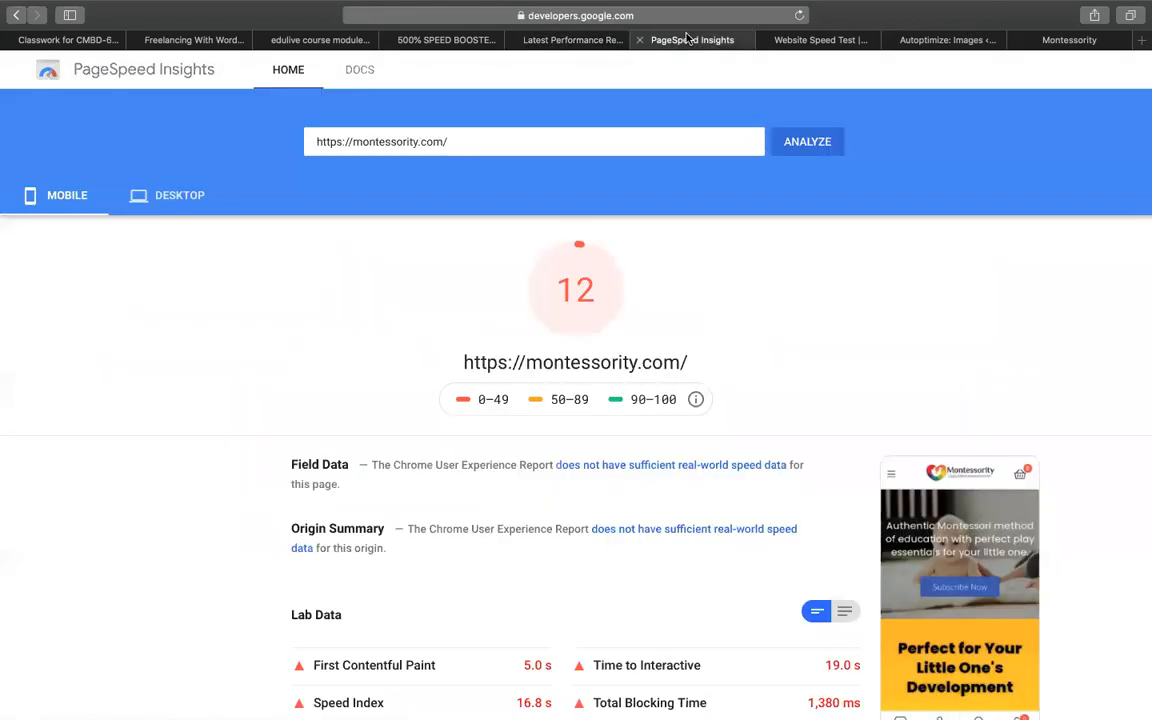
click(172, 195)
click(764, 43)
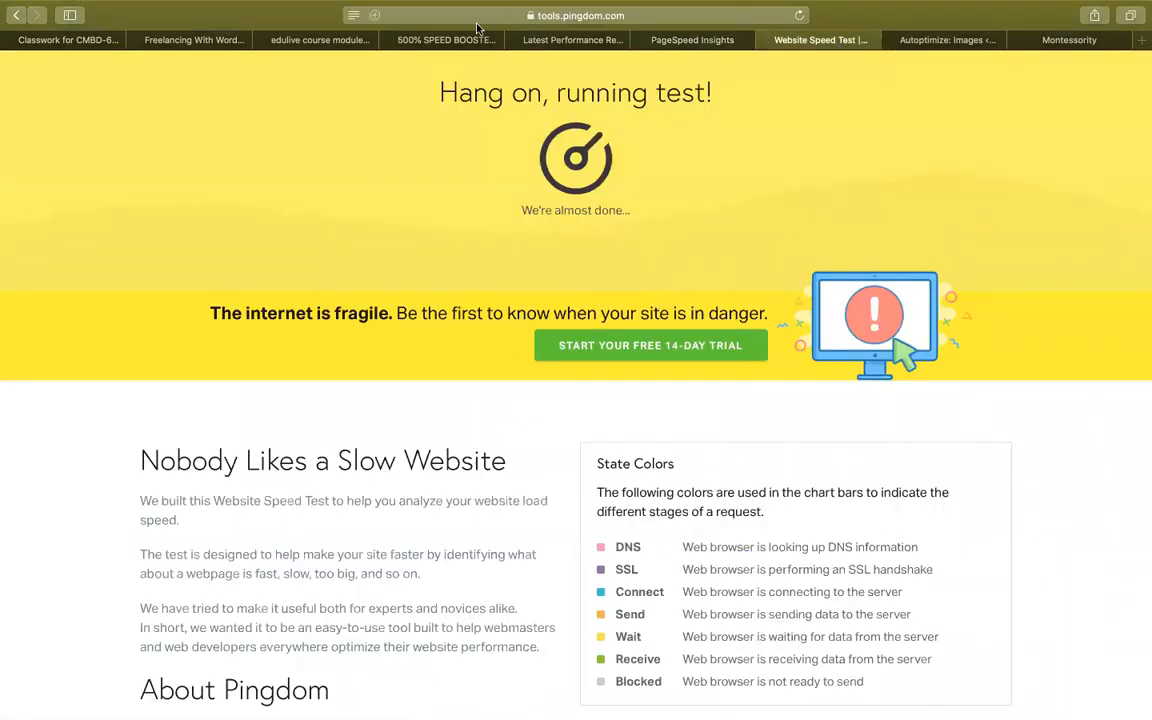
Step: Disable WebP loading and image lazy-loading in Autoptimize's image settings, and save the changes
click(945, 40)
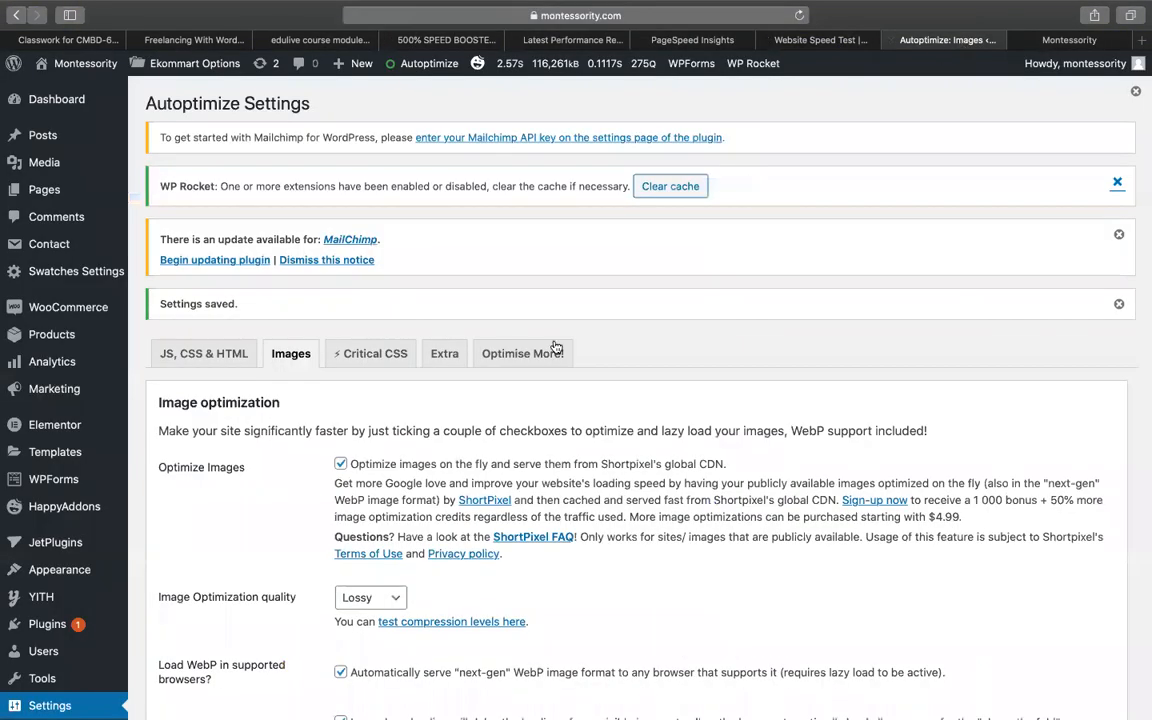
scroll(553, 350, down, 10)
click(340, 273)
click(340, 323)
click(200, 388)
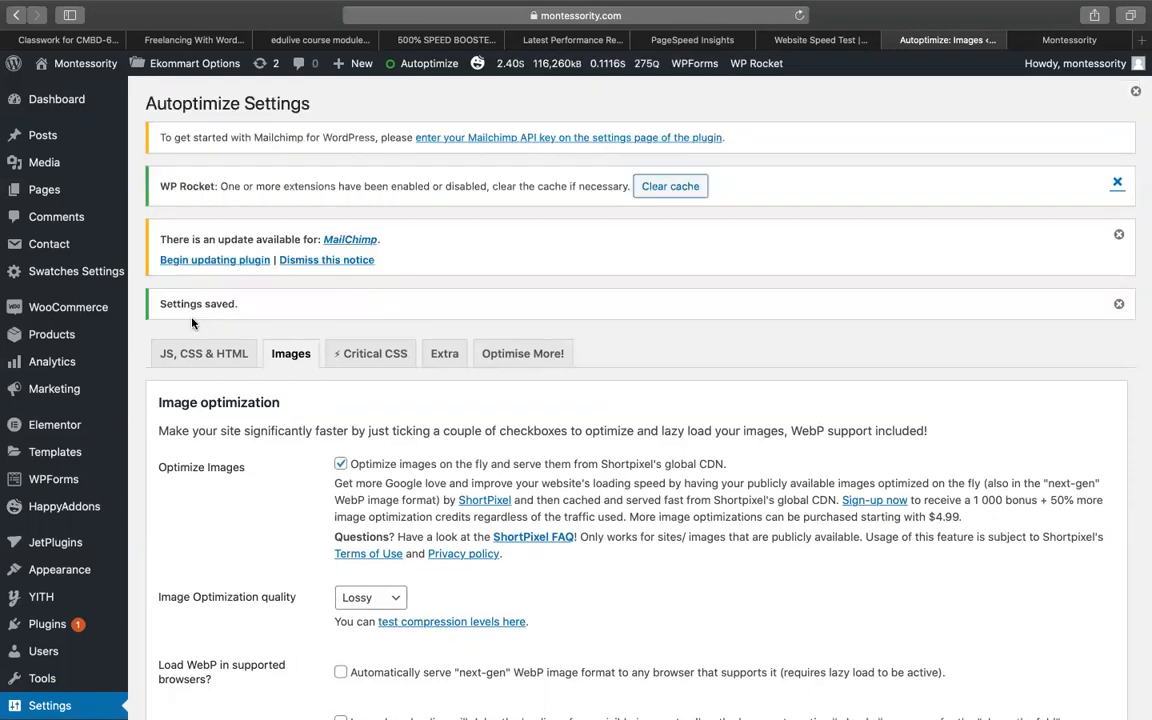
Step: Enable Optimise JavaScript Code in Autoptimize's JS, CSS & HTML settings and save the changes
click(204, 353)
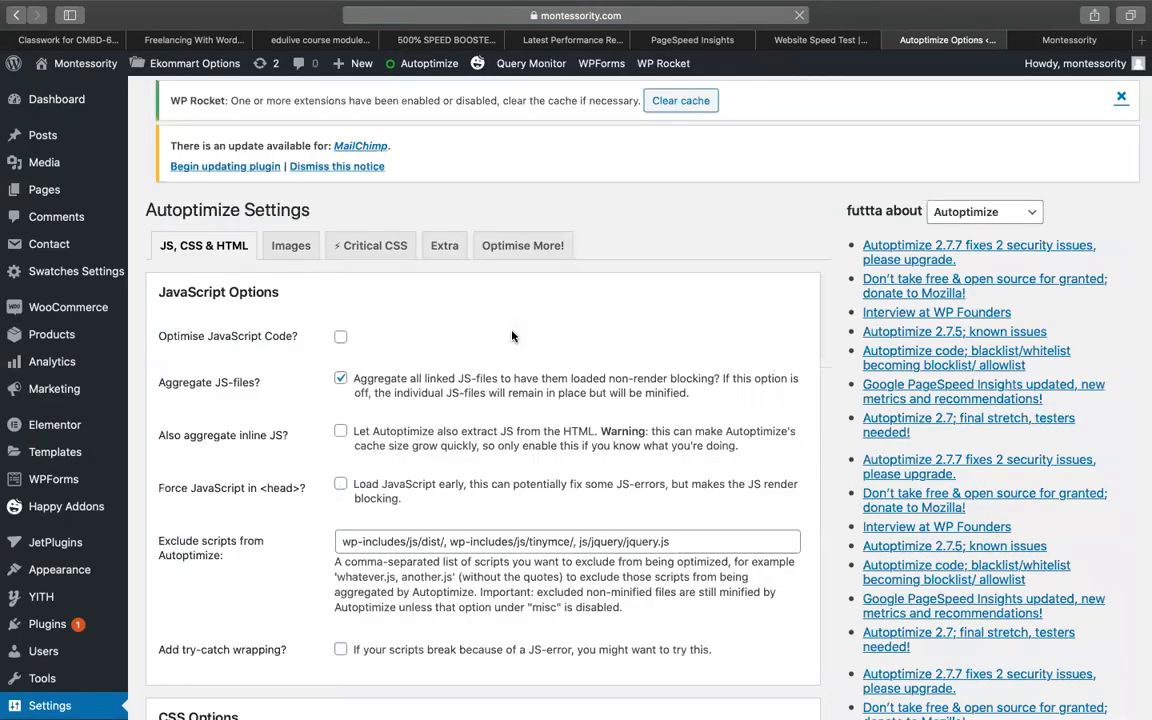
click(340, 336)
scroll(459, 344, down, 20)
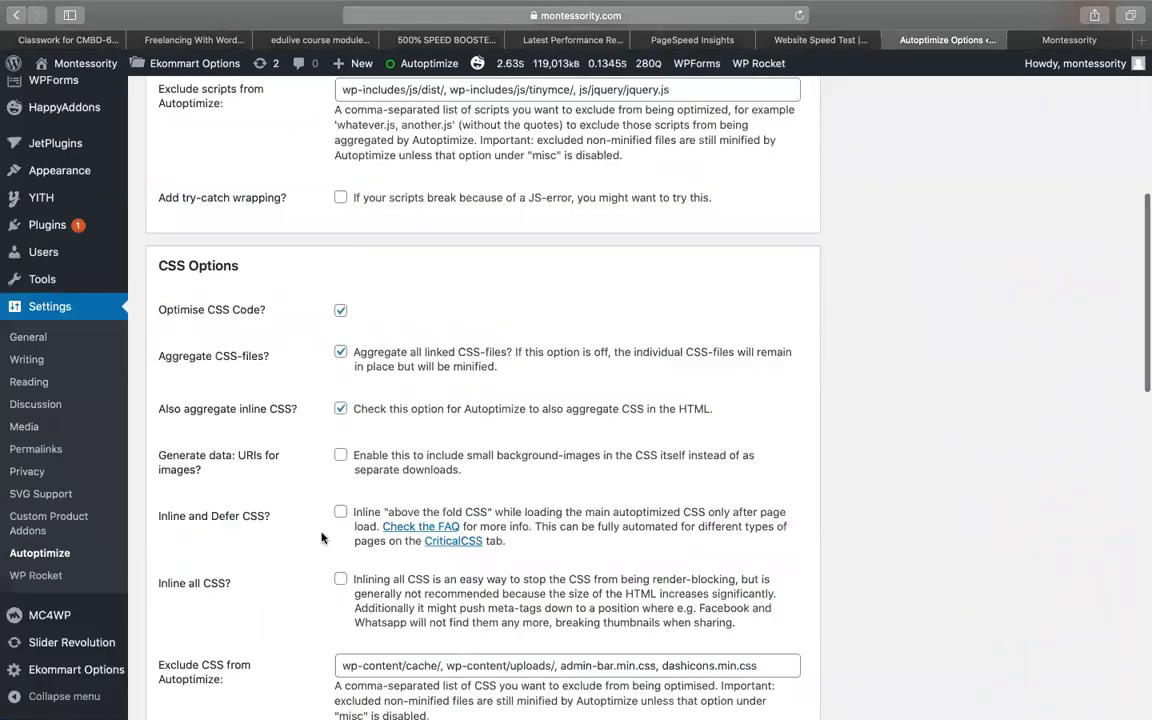
click(183, 645)
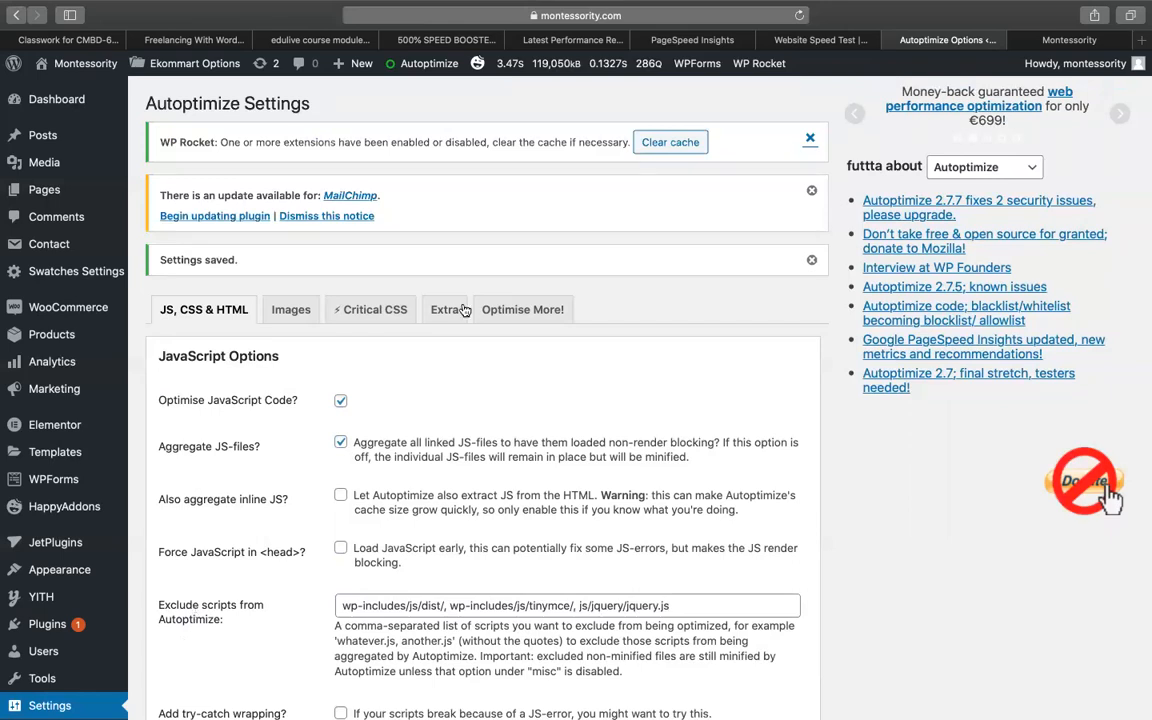
Step: Repeat the PageSpeed Insights and GTmetrix tests of the site and review the PageSpeed Insights mobile and desktop scores
click(689, 41)
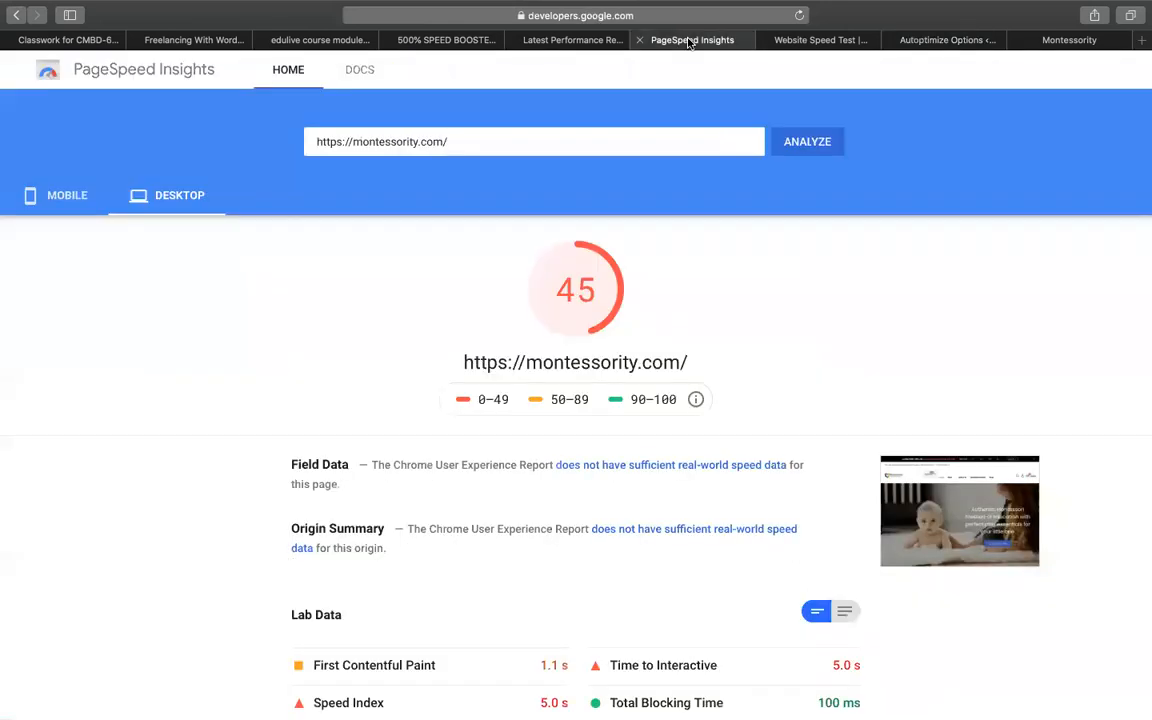
click(790, 143)
click(820, 40)
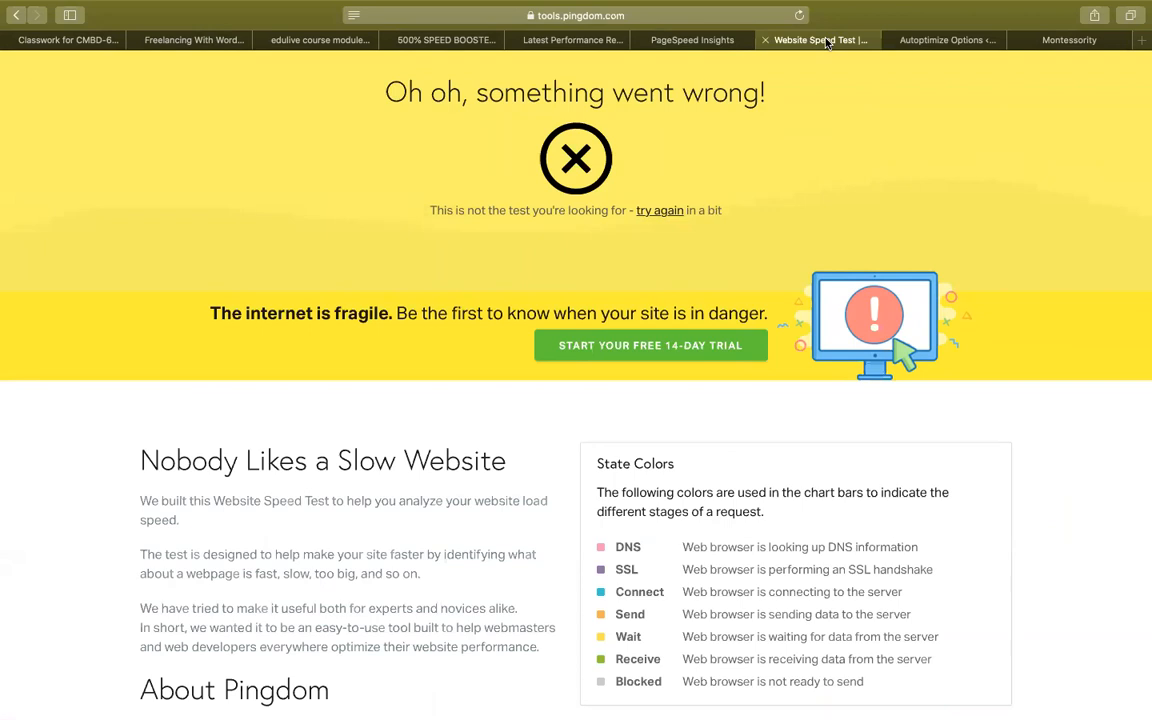
click(651, 38)
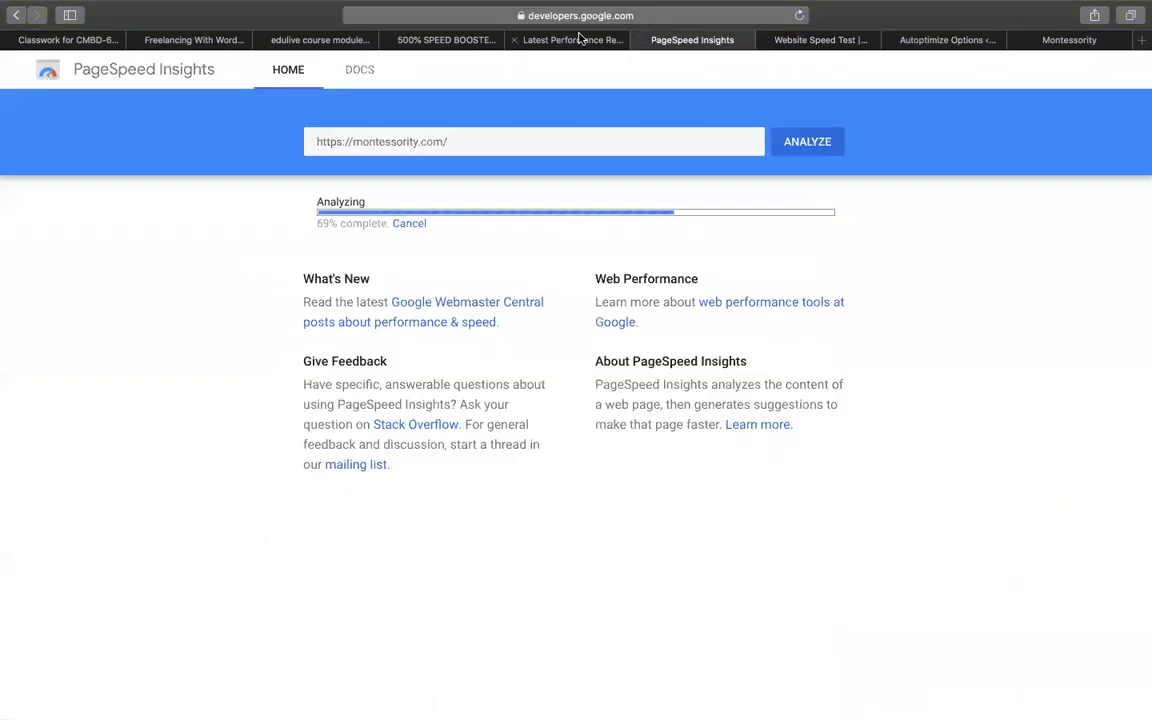
click(578, 38)
click(1043, 147)
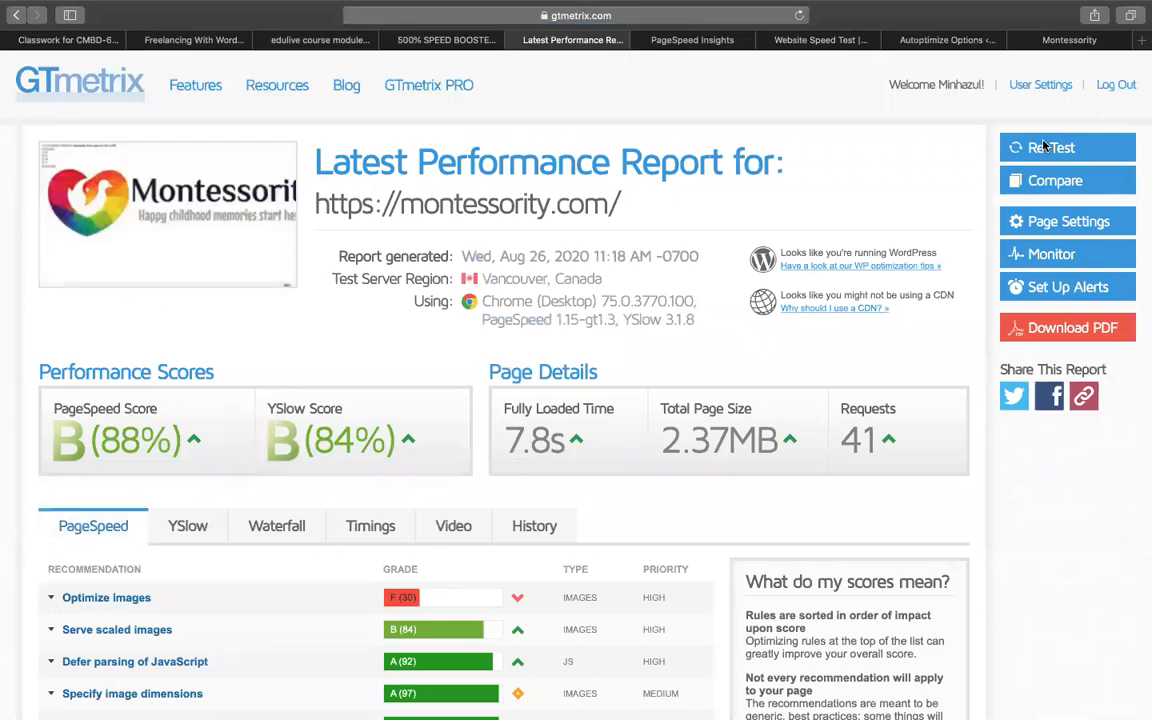
click(705, 44)
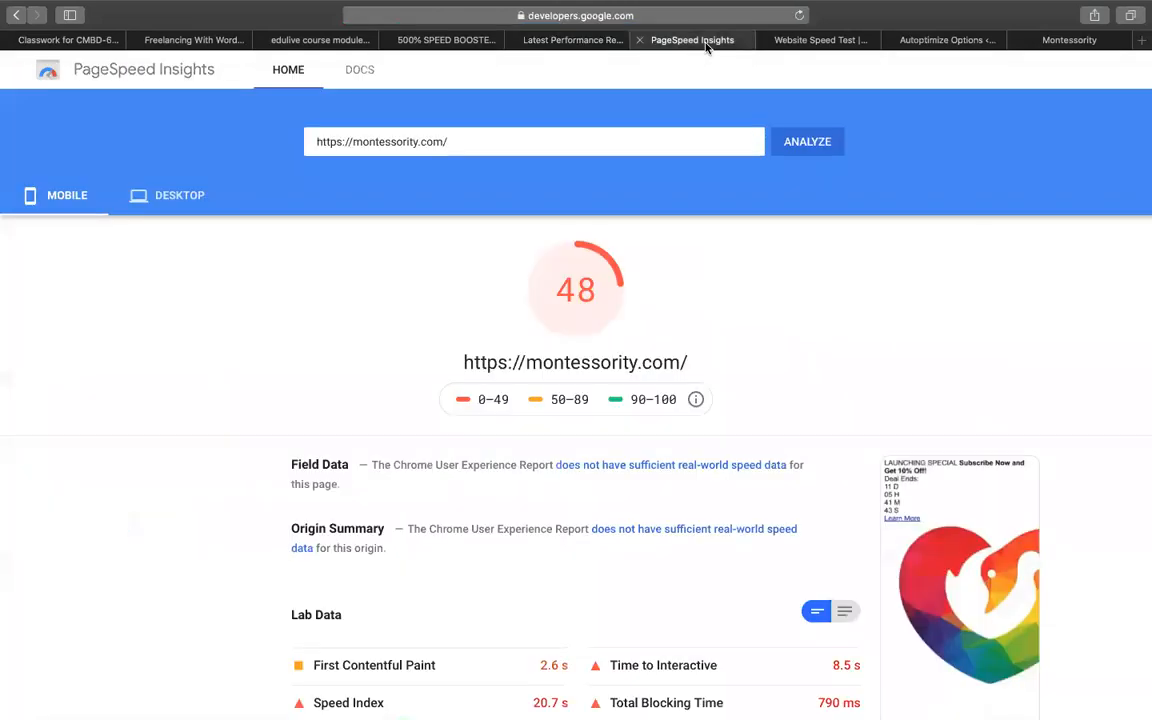
click(160, 195)
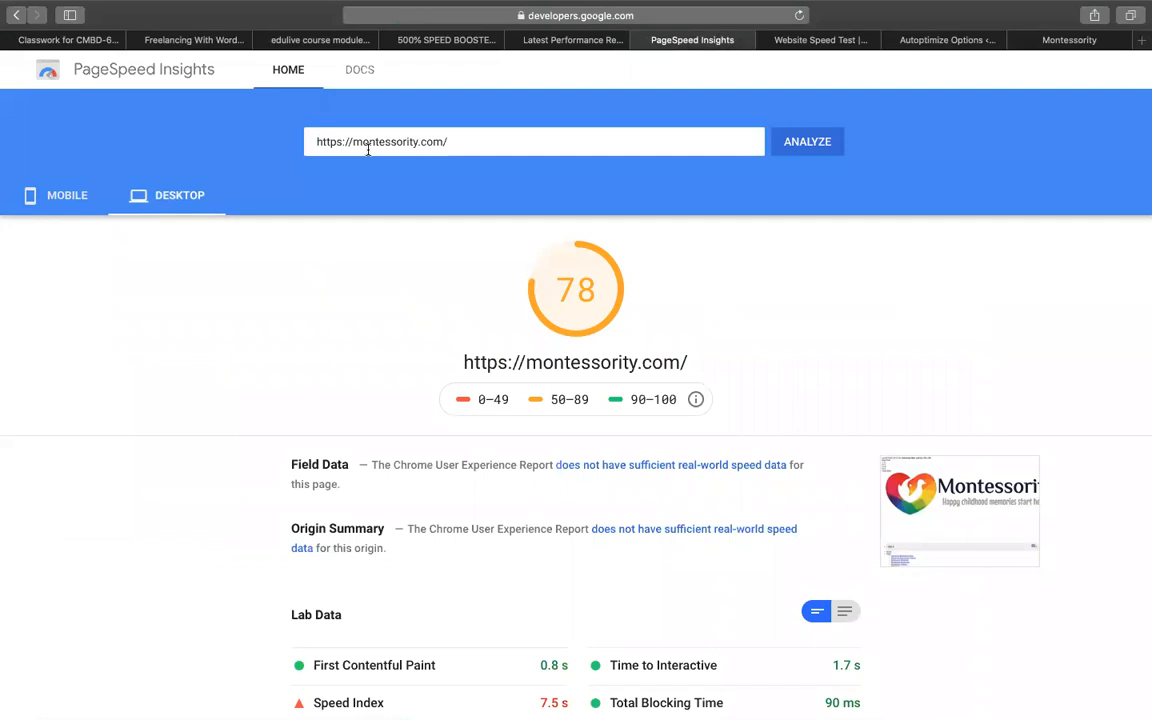
click(838, 41)
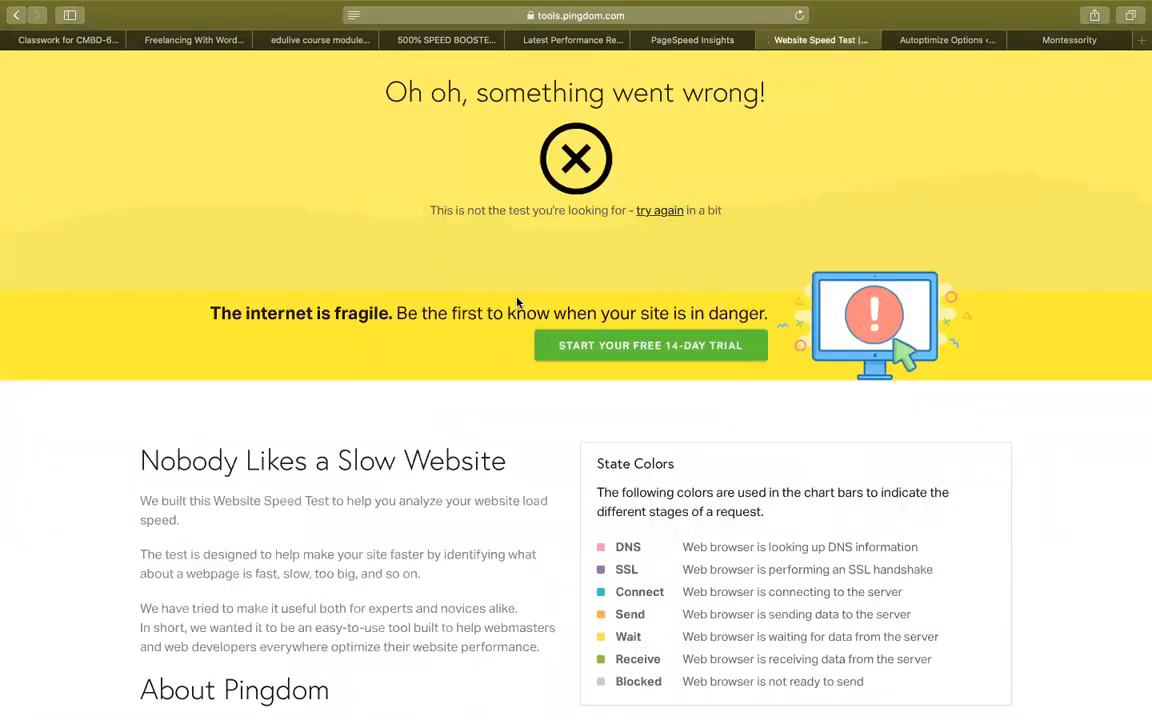
scroll(520, 290, up, 3)
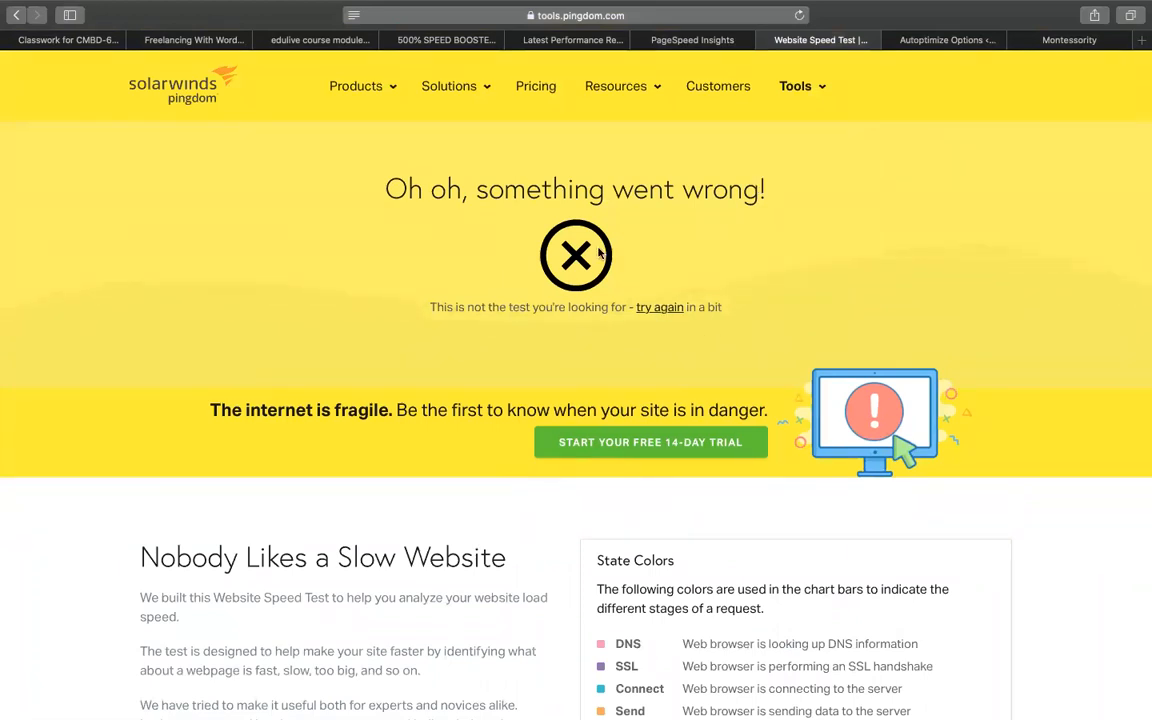
click(657, 308)
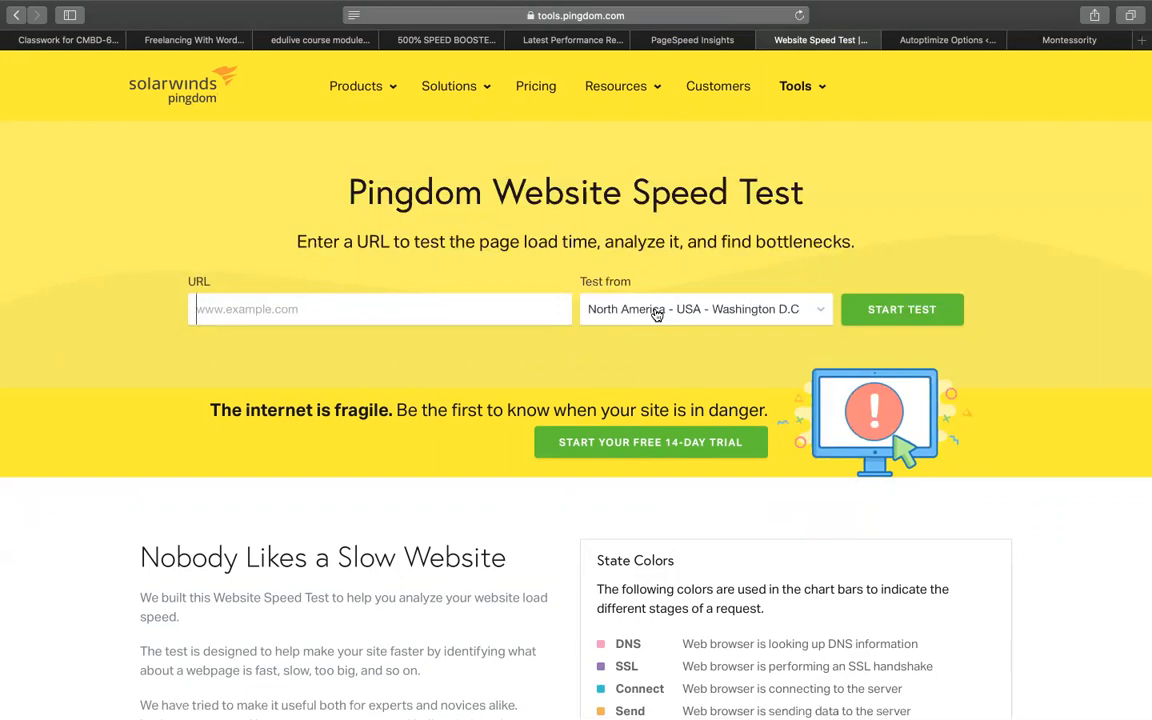
text(Autoptimize)
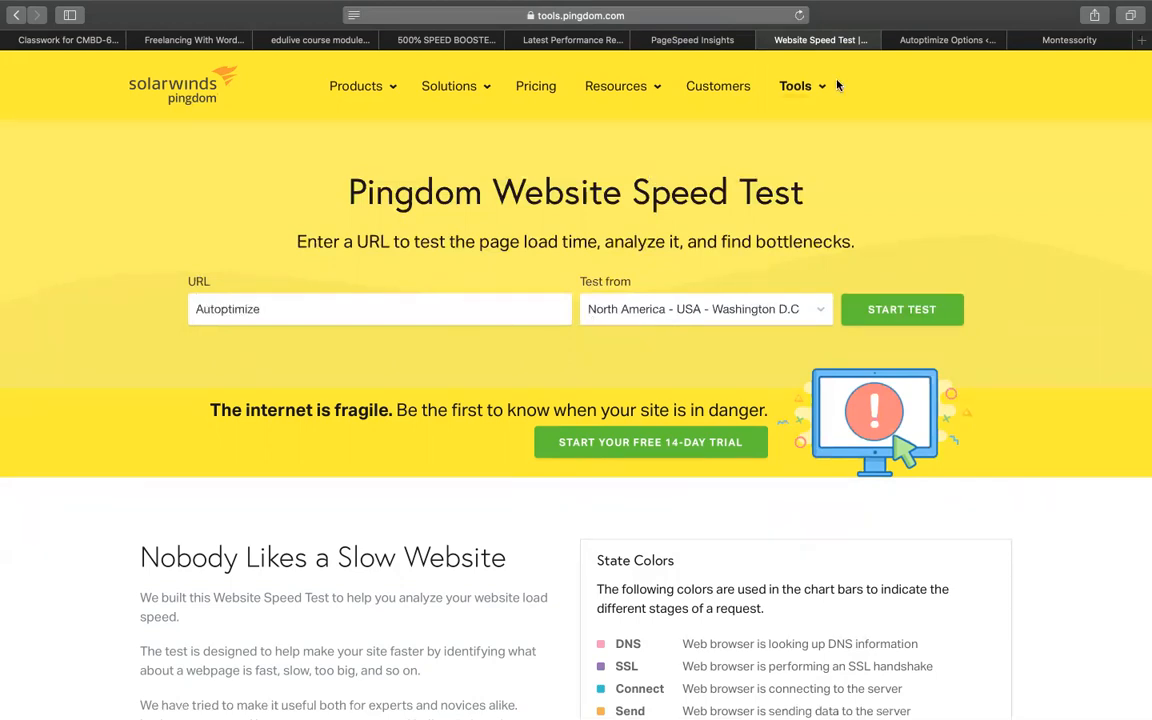
click(690, 40)
click(485, 145)
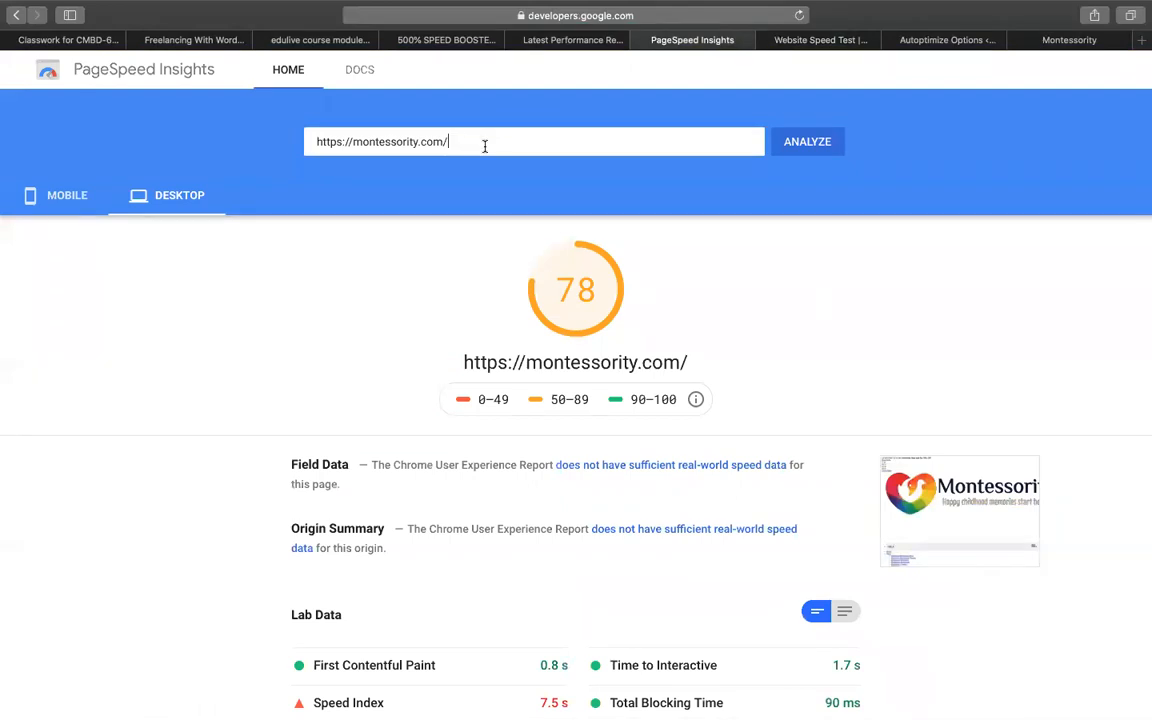
key(super+a)
key(super+c)
click(770, 40)
key(super+a)
key(super+v)
key(Return)
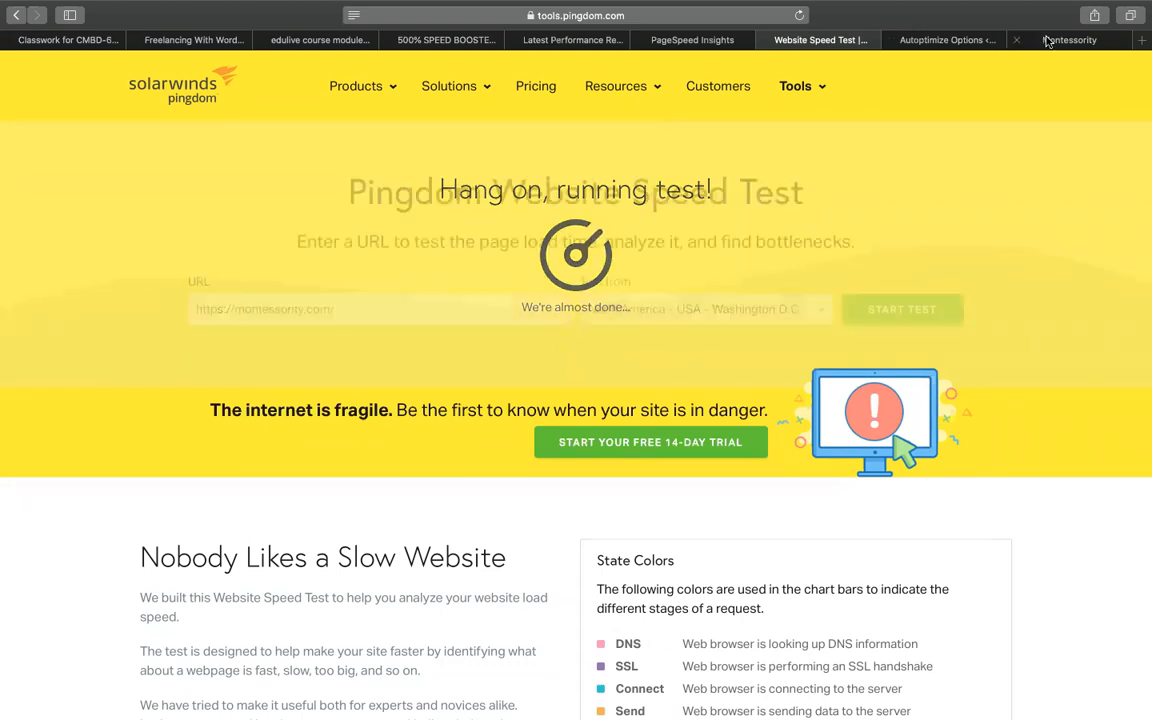
Step: Reload the Montessority home page and examine the performance grade, page size, load time and requests in Pingdom
click(1047, 40)
click(799, 15)
click(818, 40)
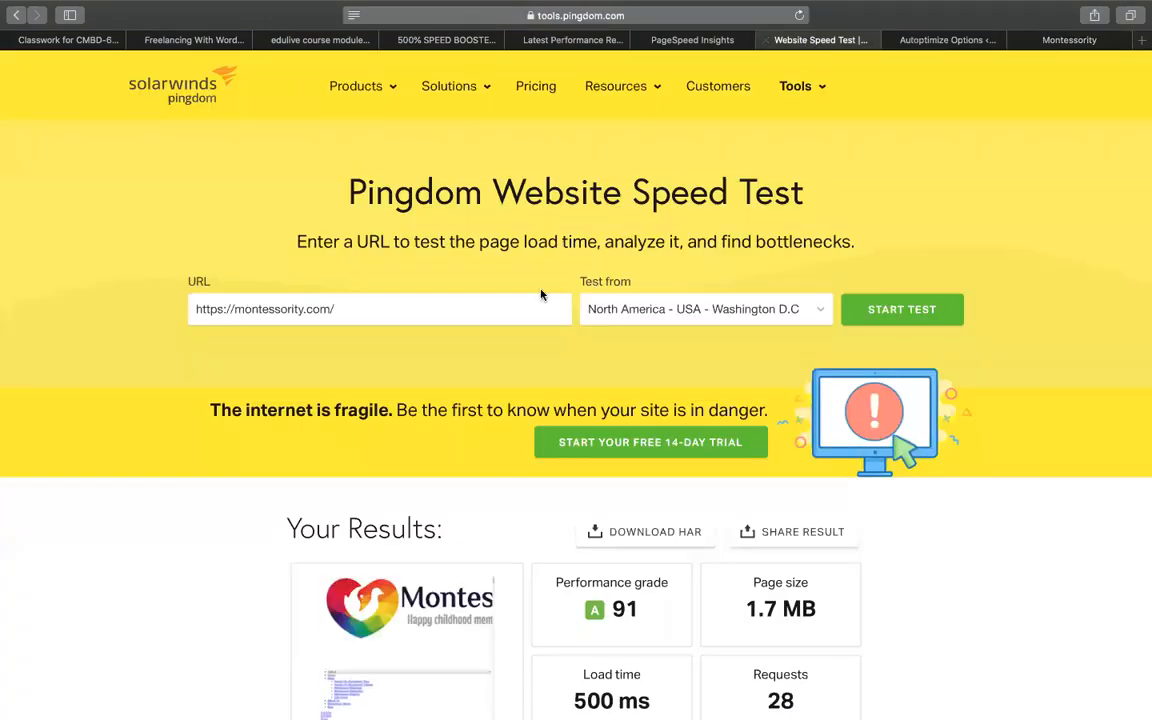
scroll(570, 458, down, 2)
scroll(570, 458, down, 1)
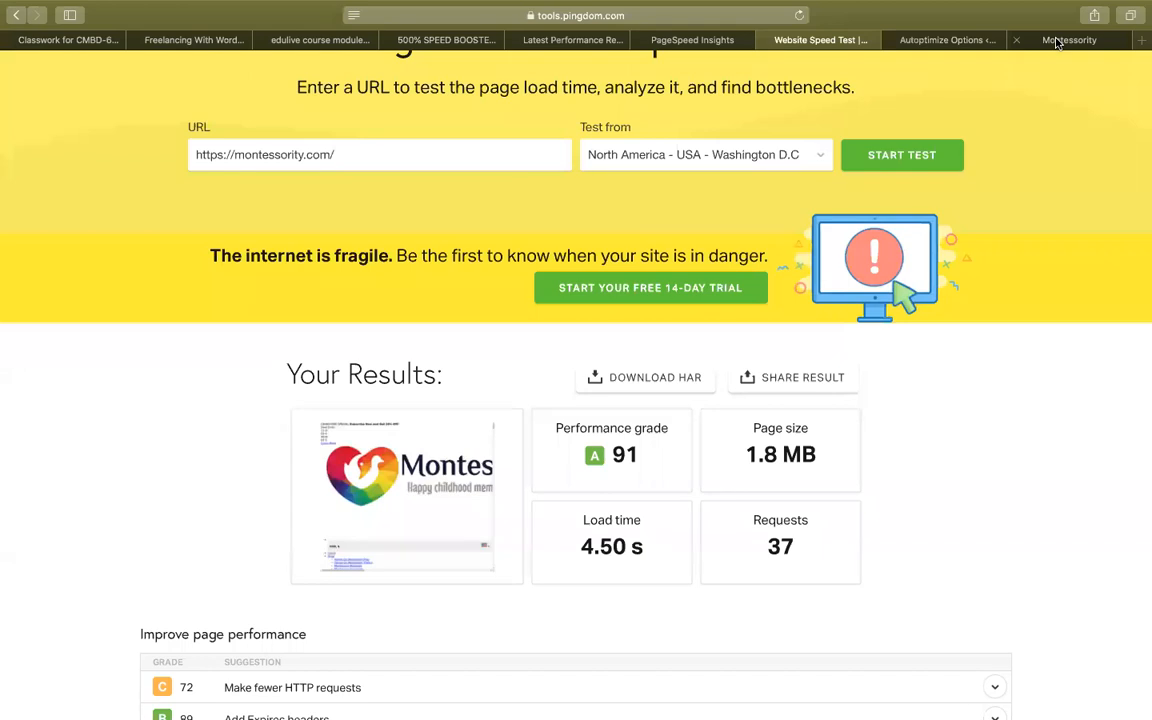
Step: Inspect the reloaded Montessority home page for correct display of its banner, content sections and images
click(1056, 40)
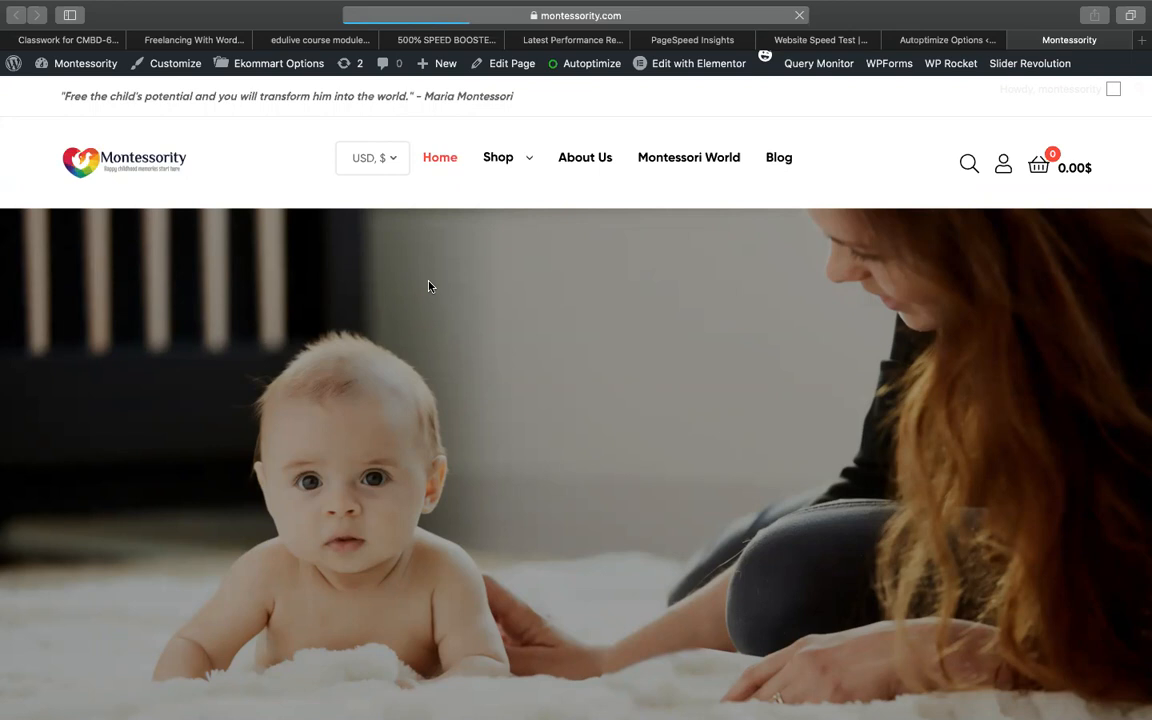
scroll(429, 287, down, 10)
scroll(429, 287, up, 8)
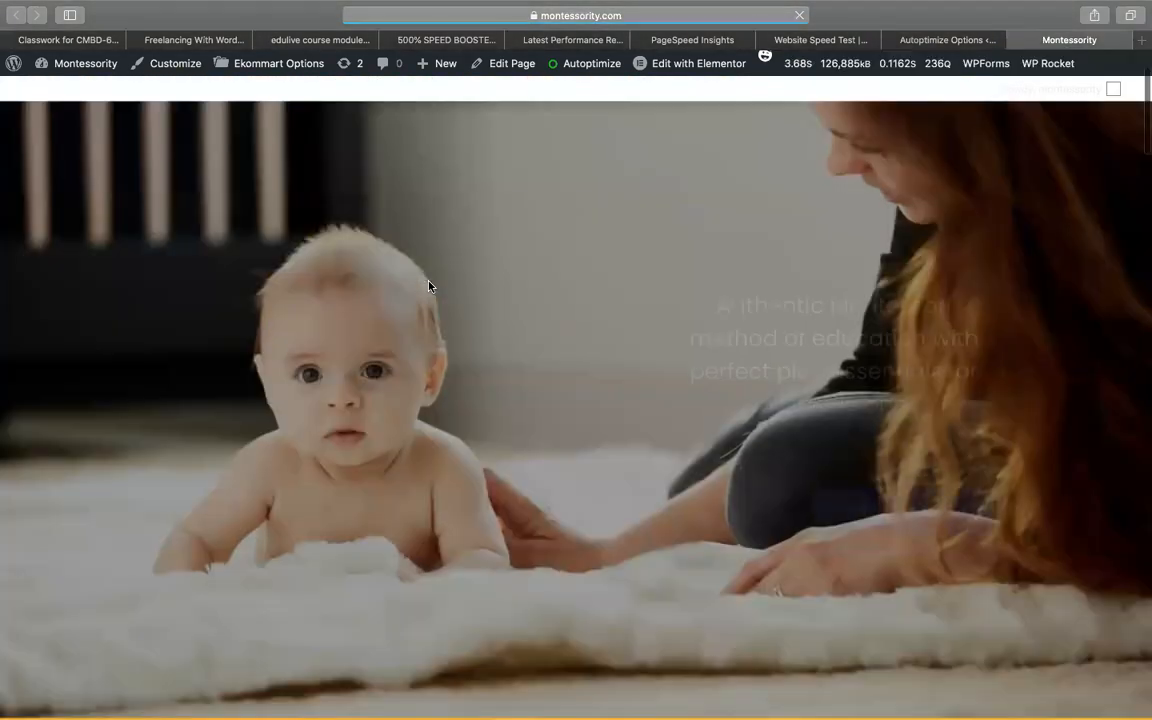
scroll(429, 287, down, 5)
scroll(429, 287, up, 3)
scroll(429, 287, down, 5)
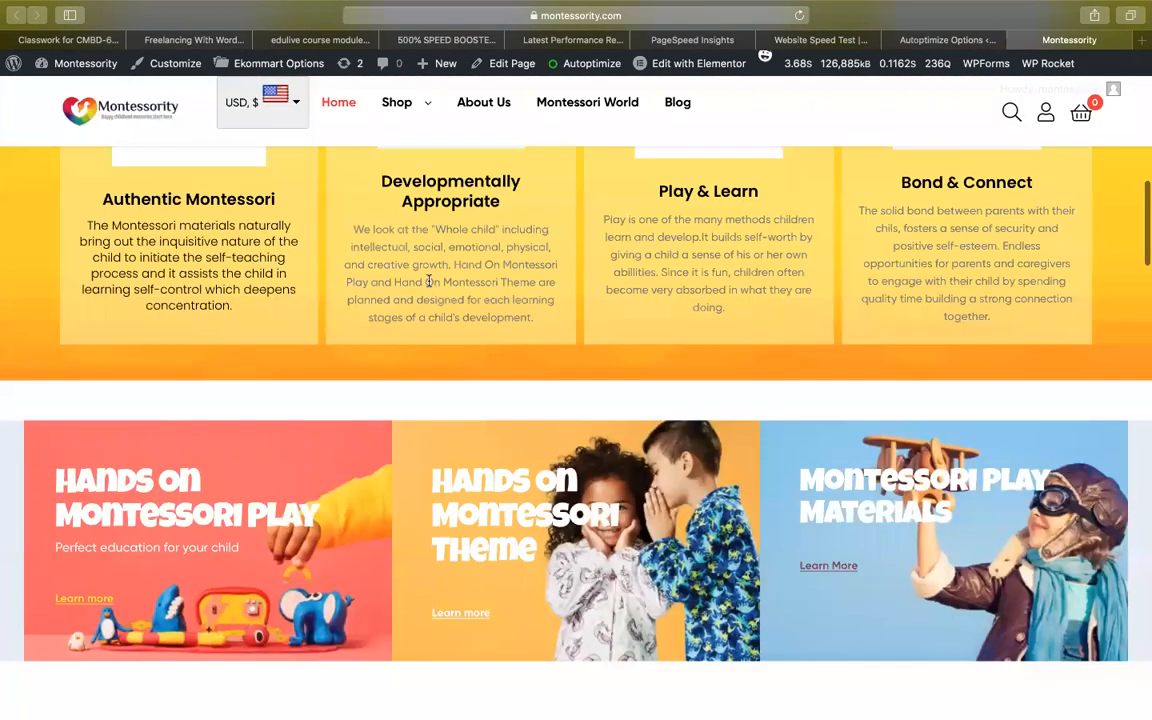
scroll(429, 287, up, 8)
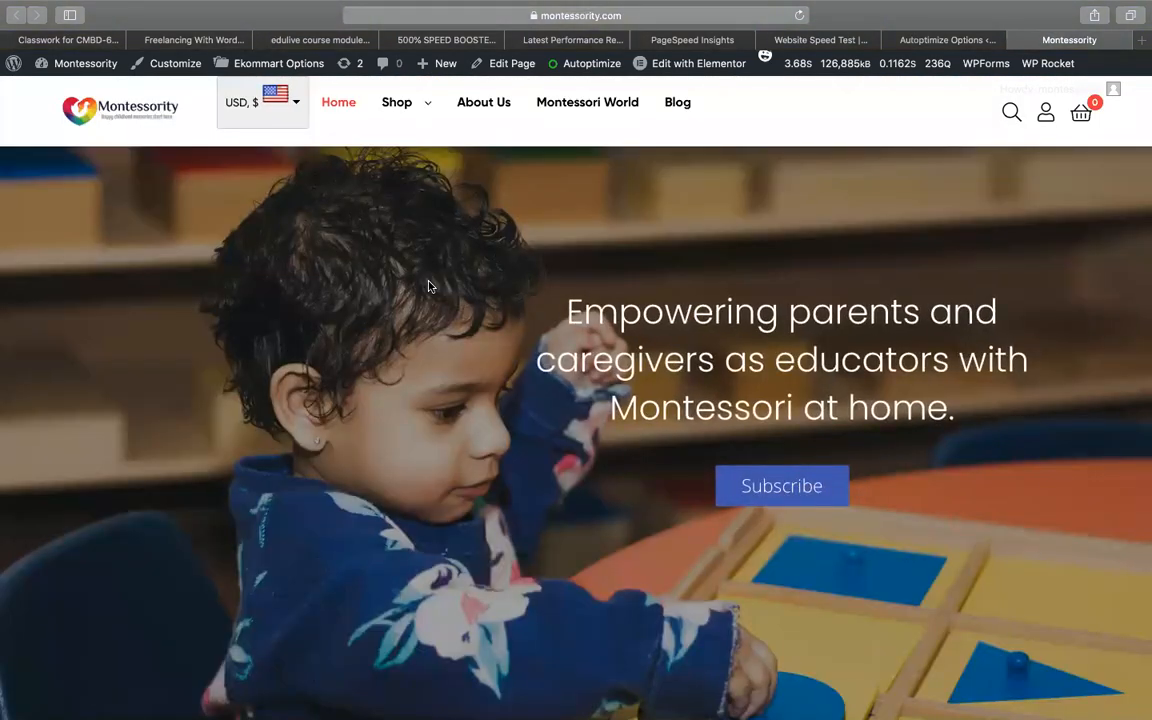
Step: Review the current PageSpeed Insights, GTmetrix and Pingdom results for the Montessority site
click(676, 42)
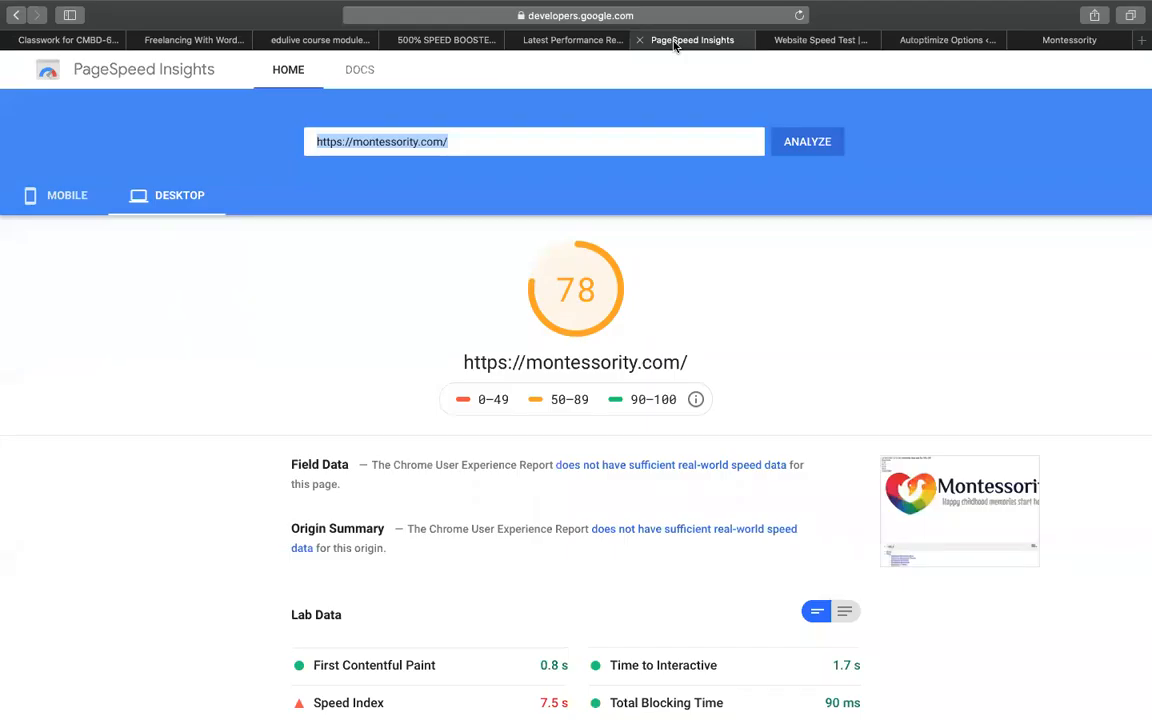
click(516, 38)
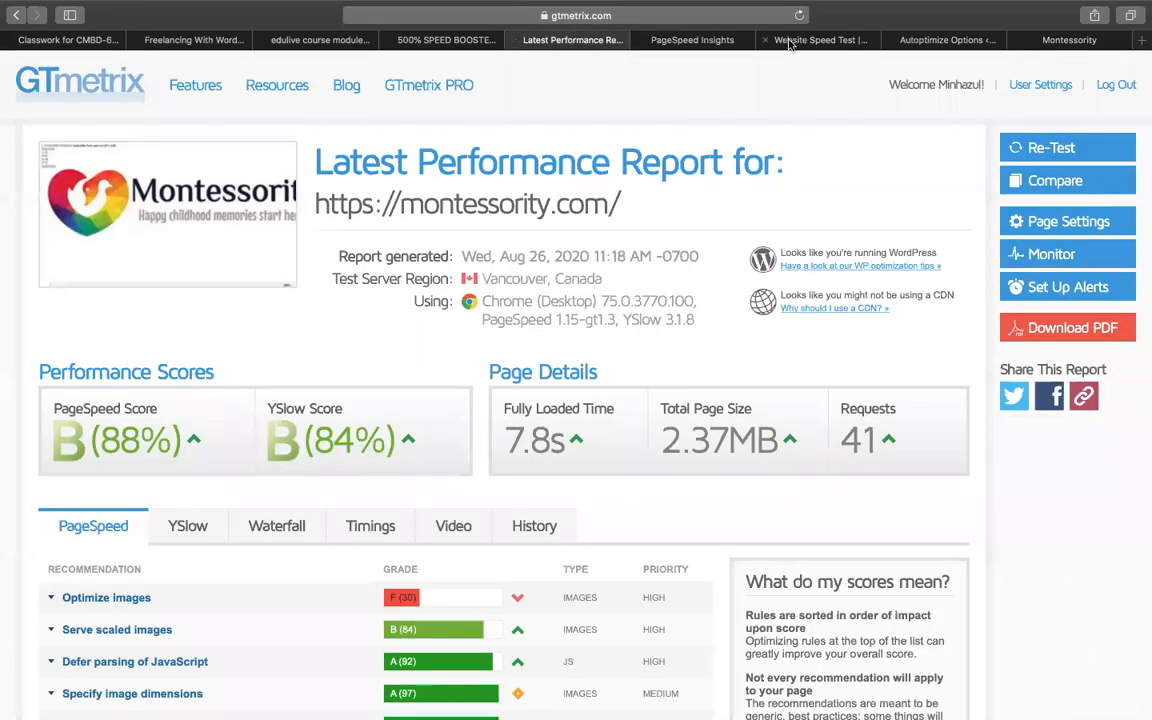
click(789, 41)
Step: Delete the Autoptimize cache in WordPress and locate the matching delete cache instruction in the speed booster spreadsheet
click(975, 41)
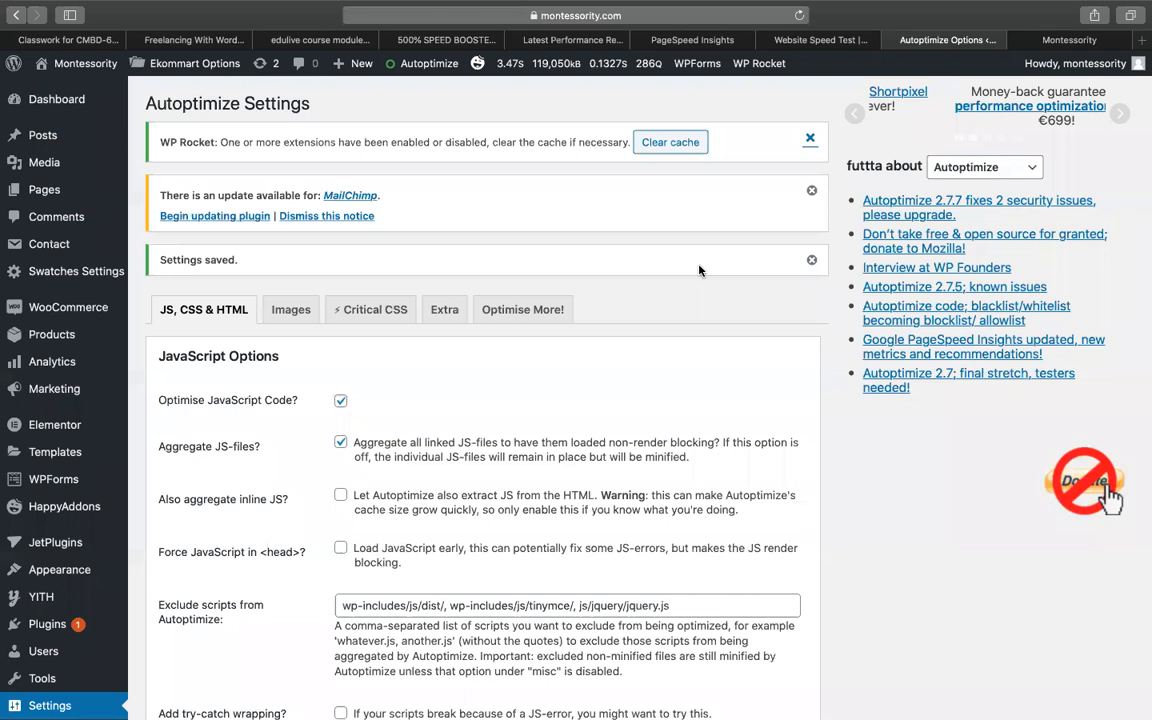
mouse_move(425, 63)
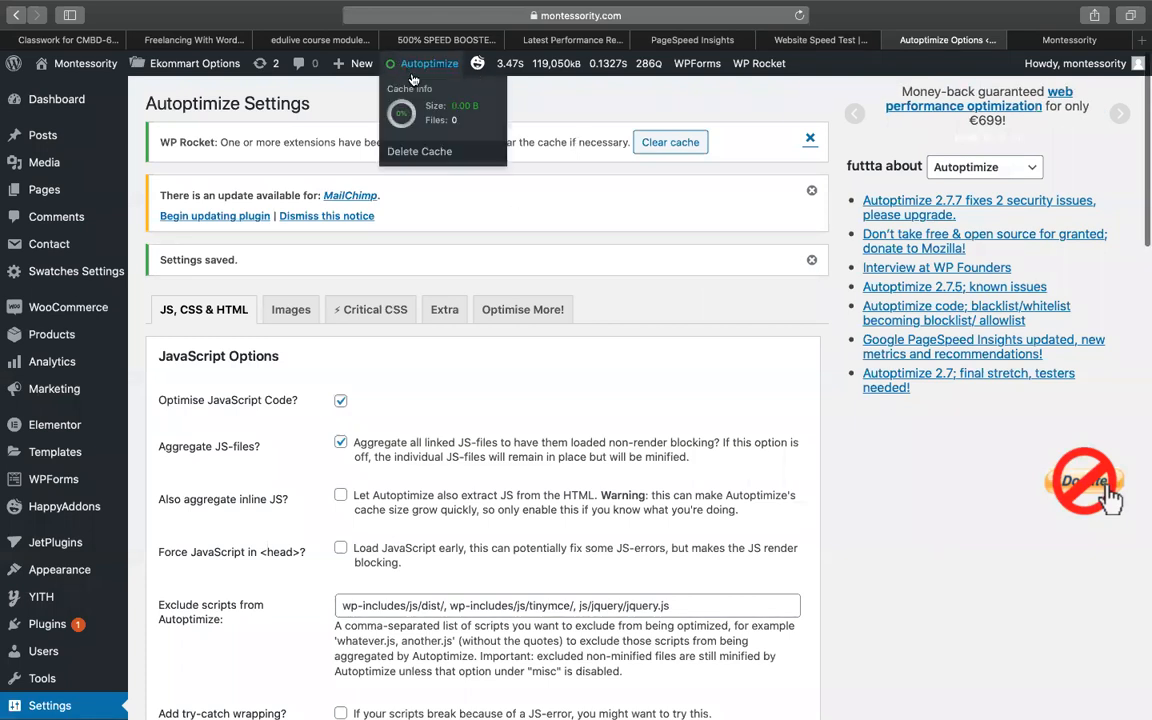
click(419, 150)
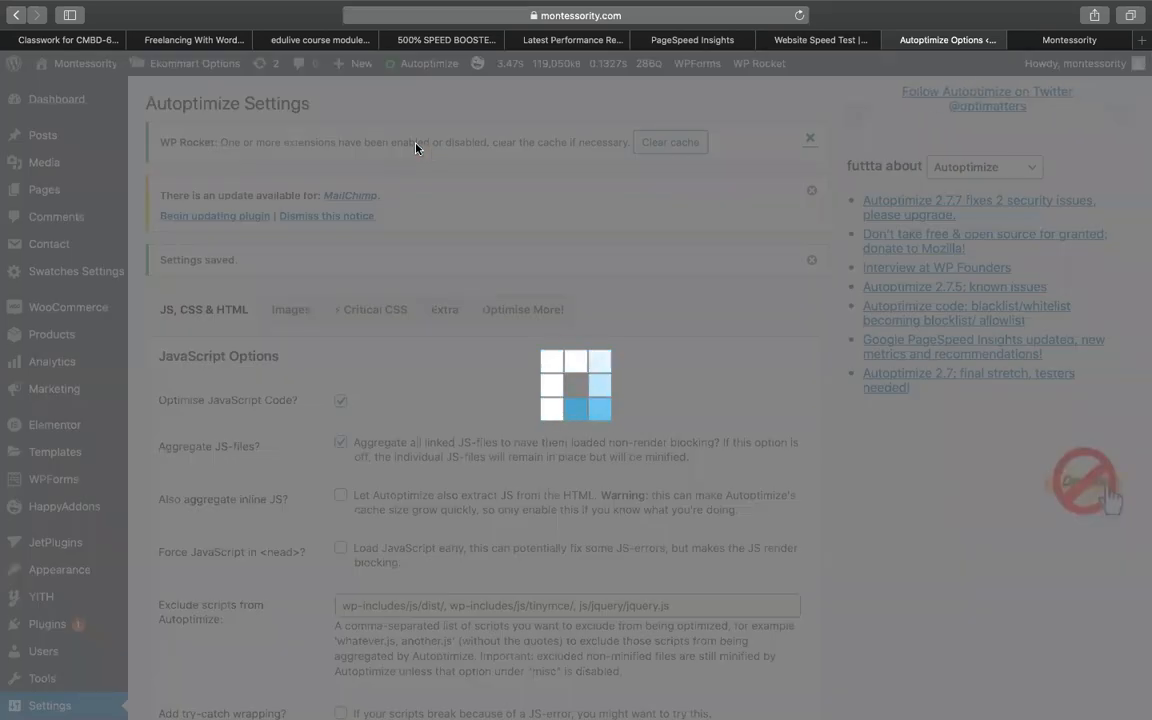
click(440, 40)
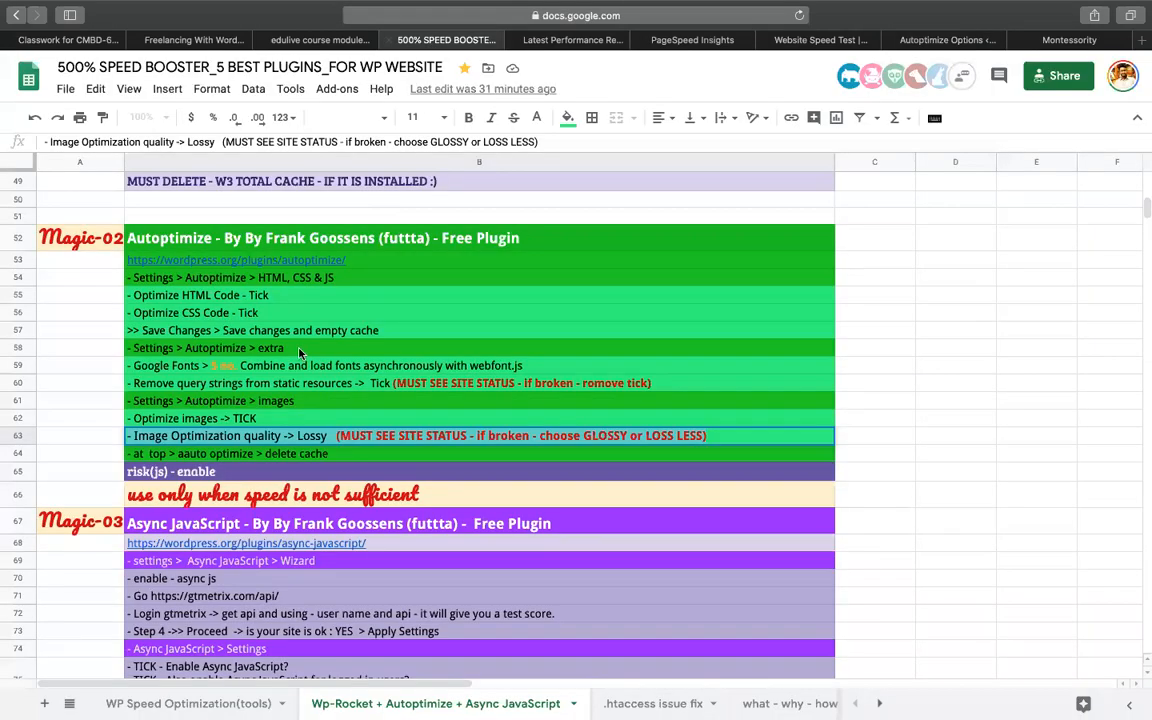
click(157, 456)
Step: Return to the Autoptimize settings page in WordPress and clear the WP Rocket cache
click(942, 40)
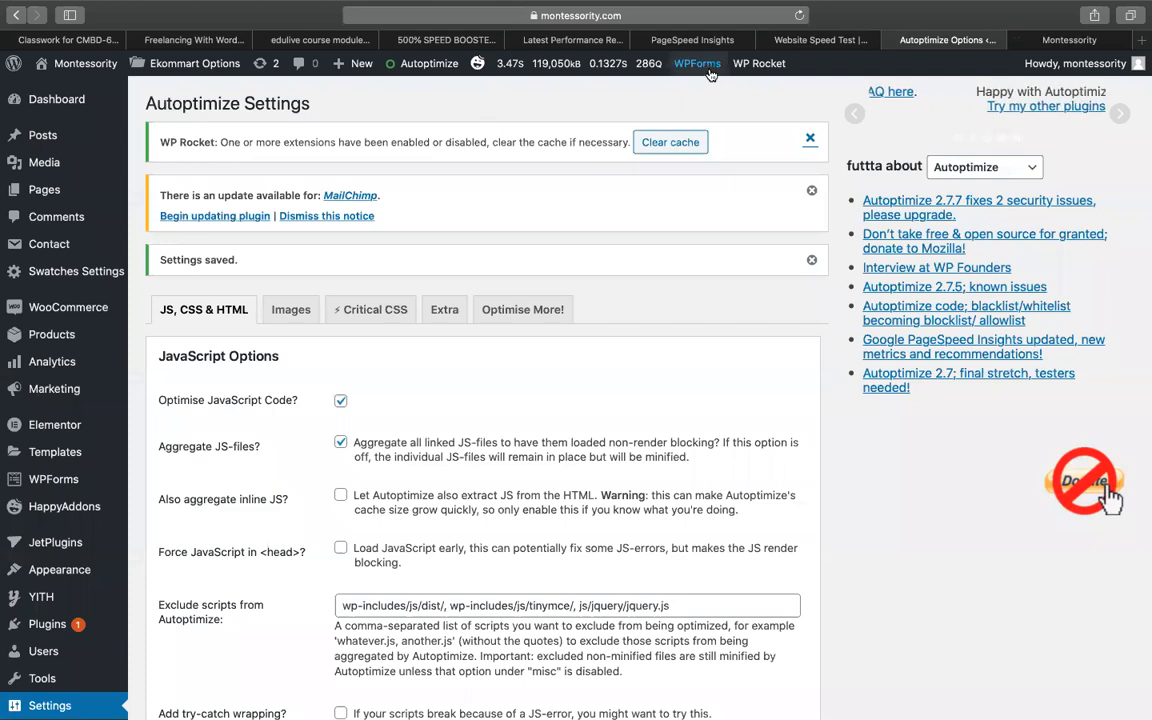
mouse_move(759, 63)
click(763, 112)
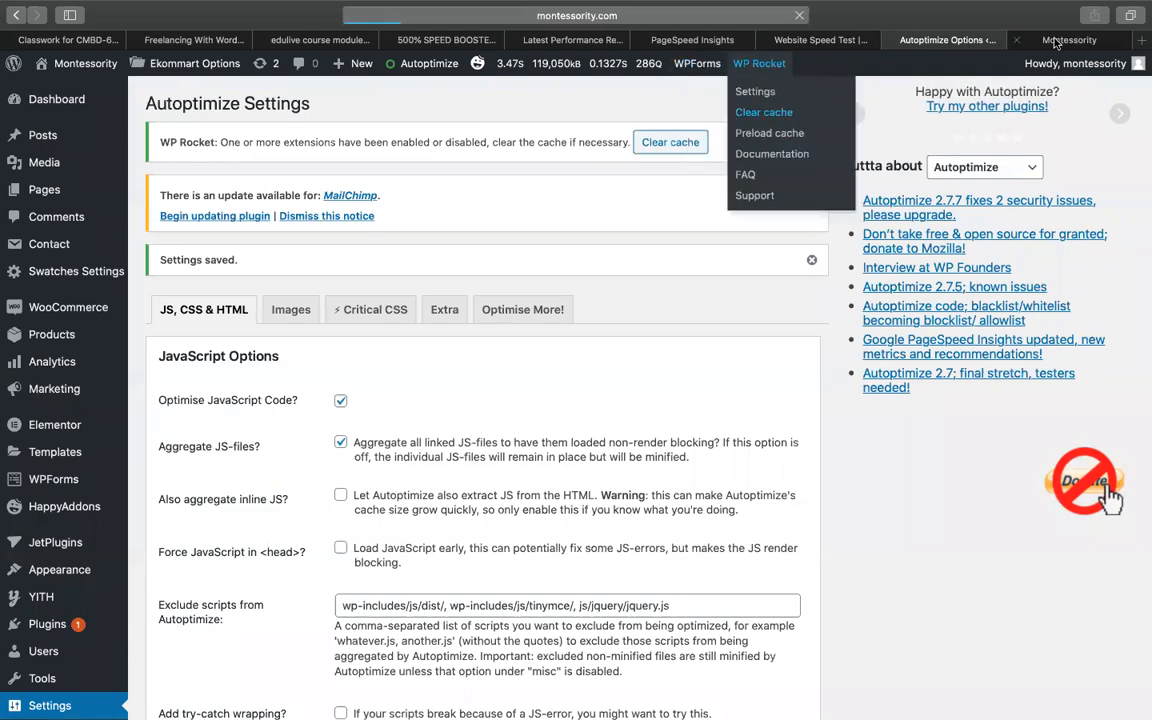
Step: Reload the logged-in Montessority home page and inspect its header, banners and latest products section for broken layout
click(1055, 41)
click(798, 16)
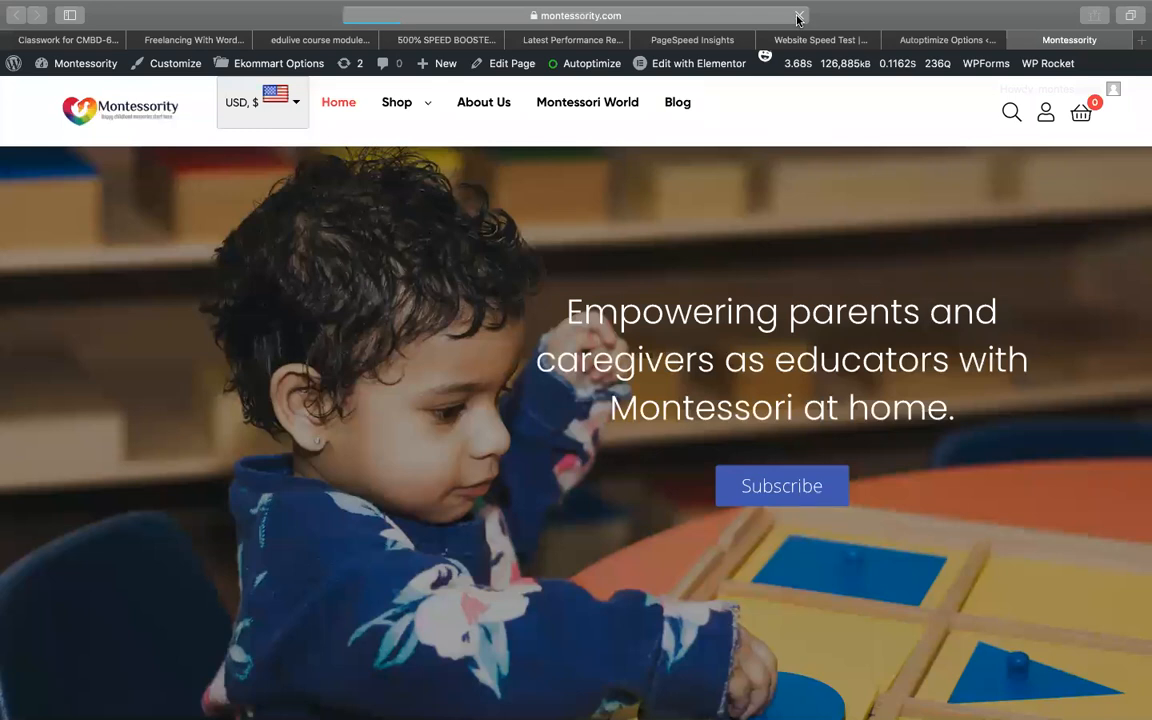
click(735, 10)
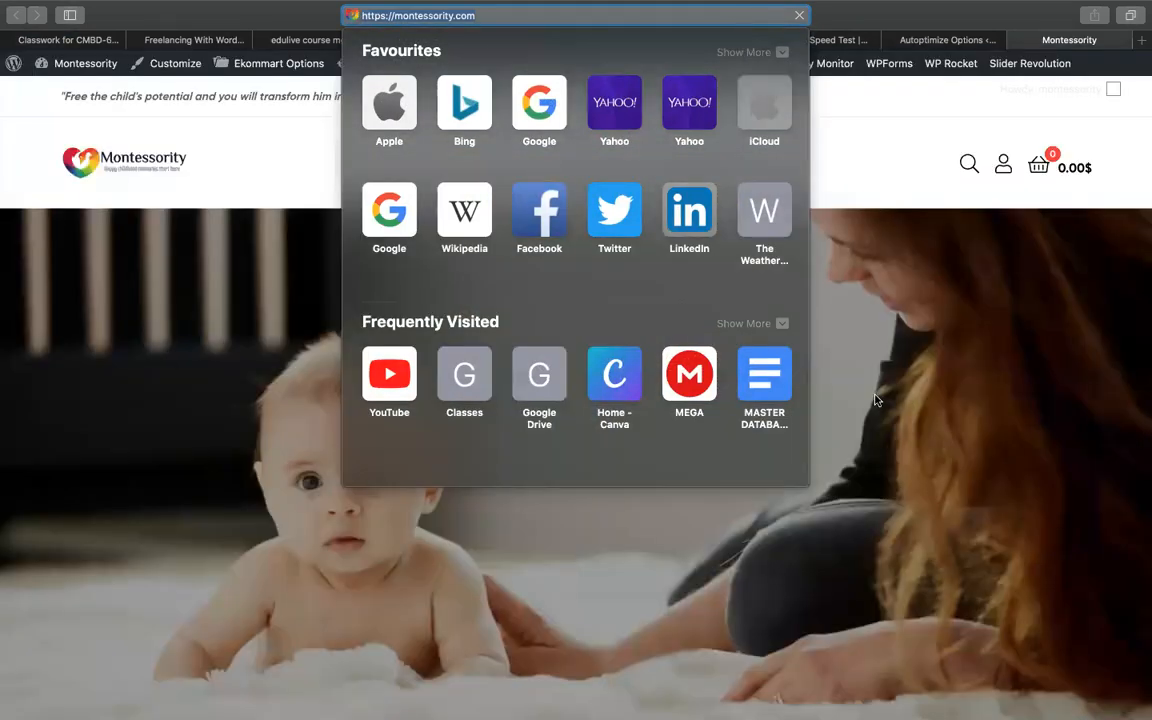
click(876, 400)
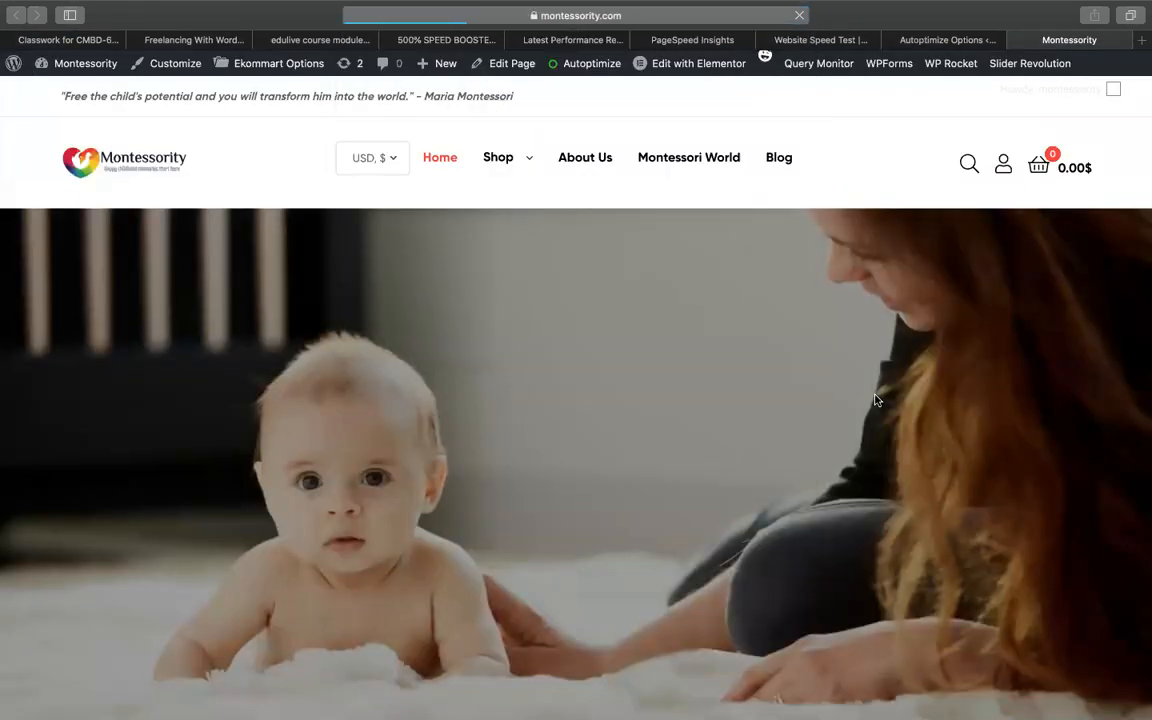
scroll(876, 401, down, 12)
scroll(876, 401, up, 3)
scroll(876, 401, down, 6)
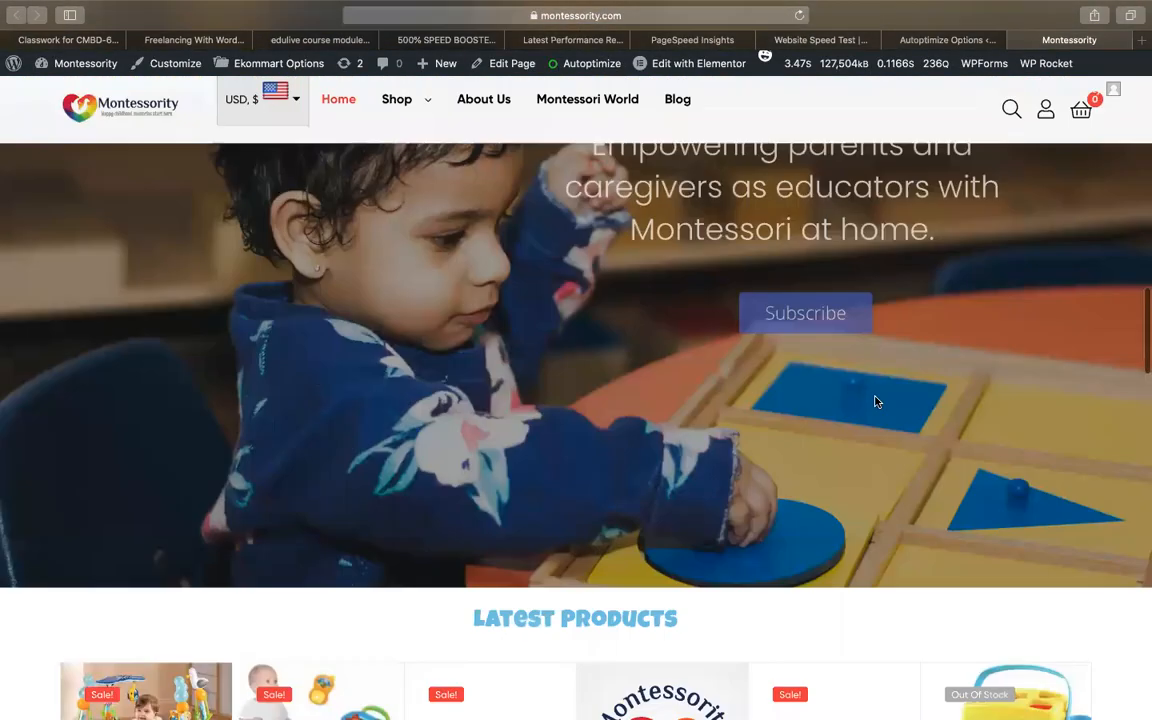
scroll(876, 401, up, 4)
Step: Load the Montessority home page in the logged-out browser window and inspect its banner, development cards and Montessori image tiles
key(ctrl+Right)
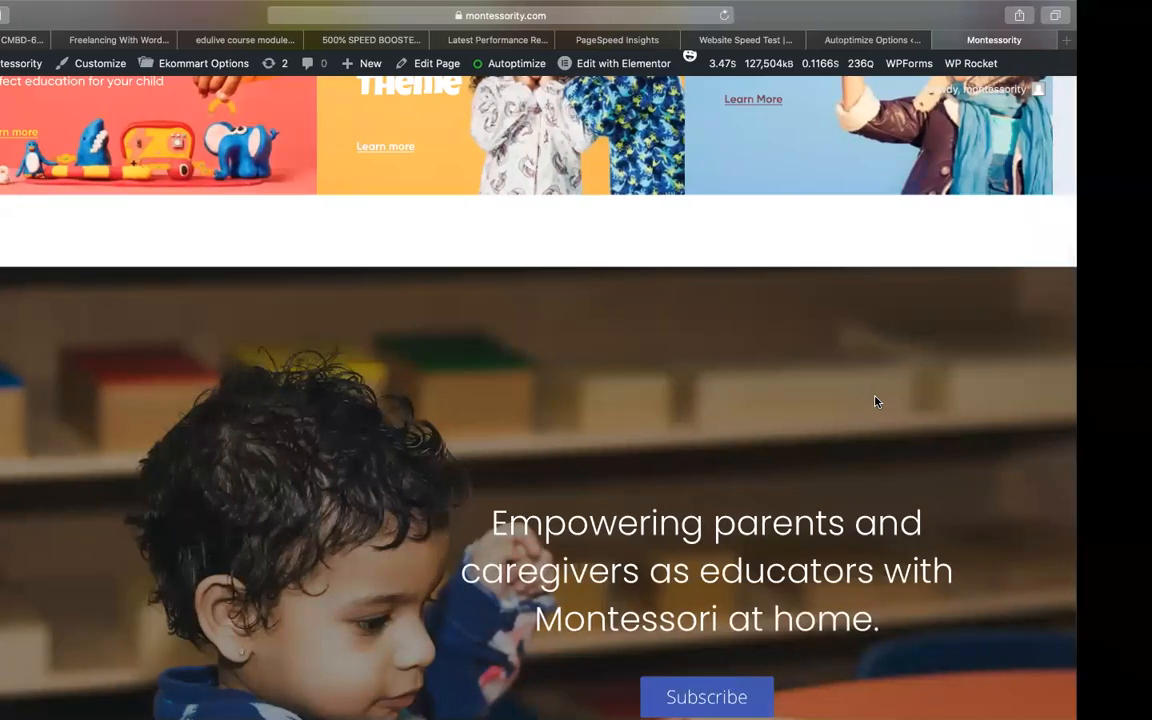
key(Return)
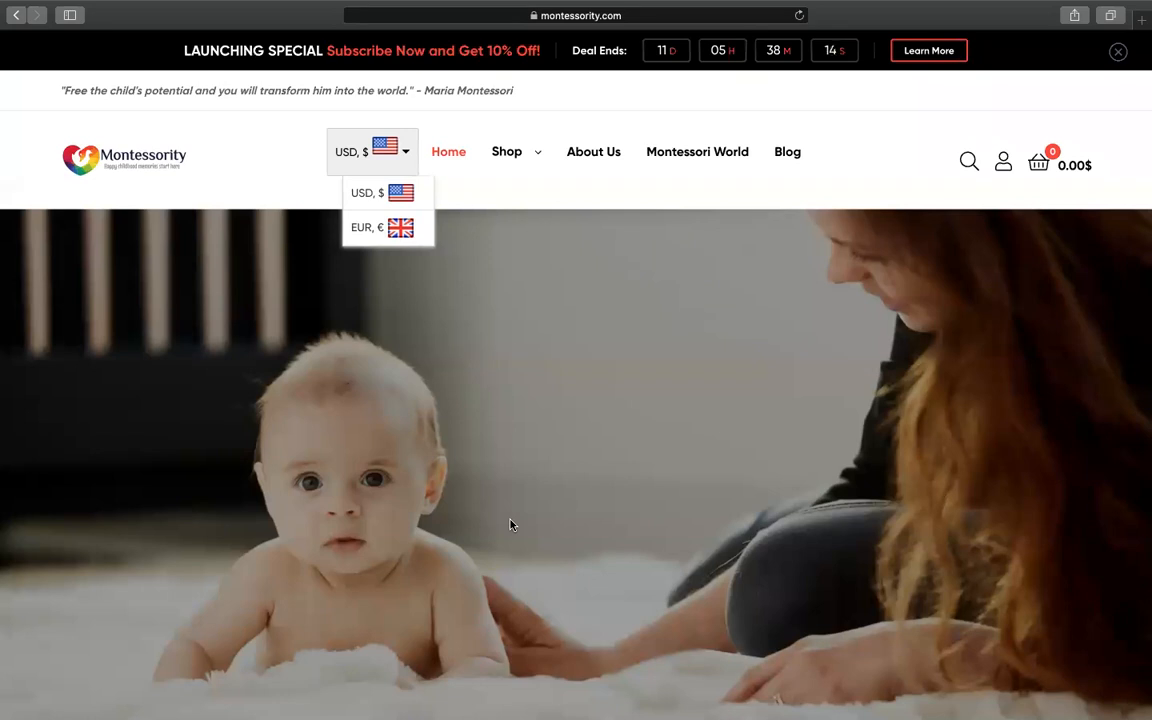
scroll(872, 329, down, 5)
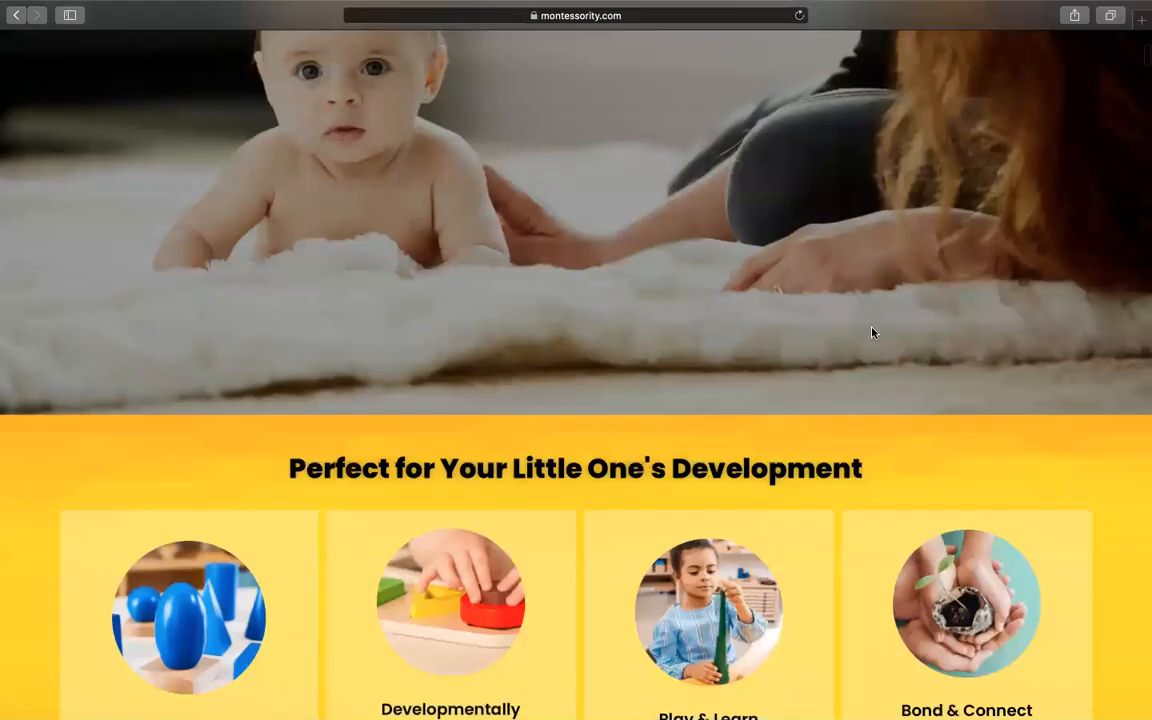
scroll(872, 333, down, 5)
scroll(872, 333, down, 2)
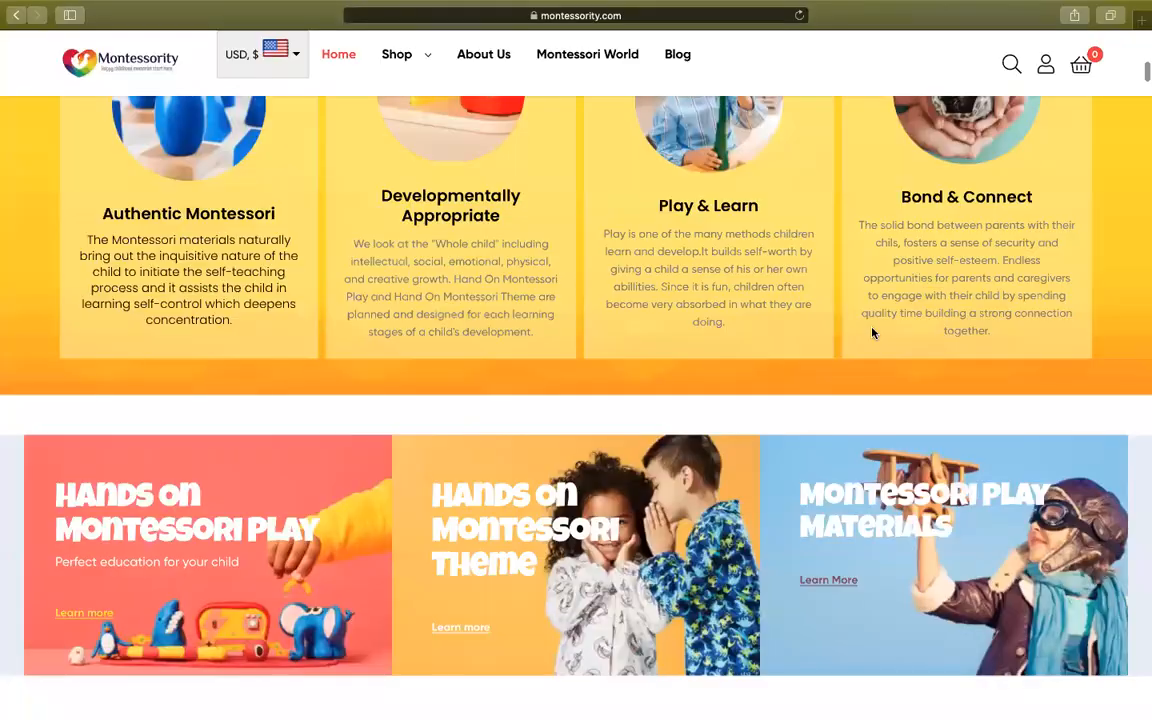
scroll(783, 483, up, 15)
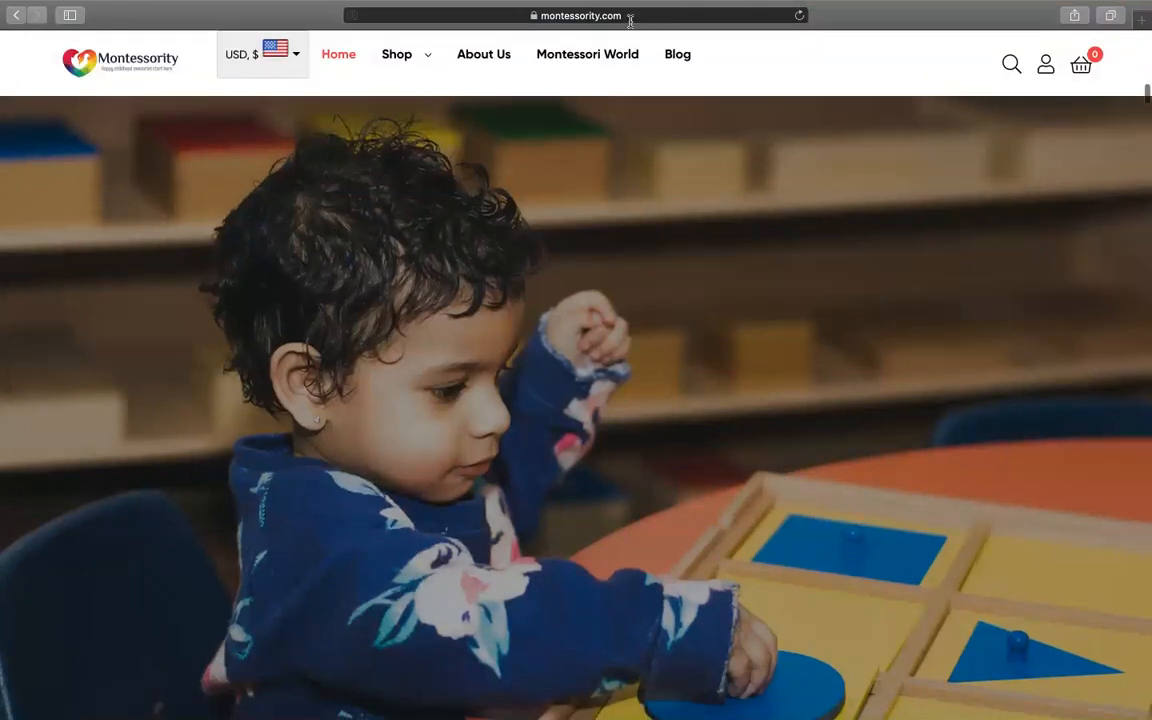
Step: Reload the logged-out Montessority home page and check every section down to Best Sellers and Top Ratings
click(627, 15)
key(Return)
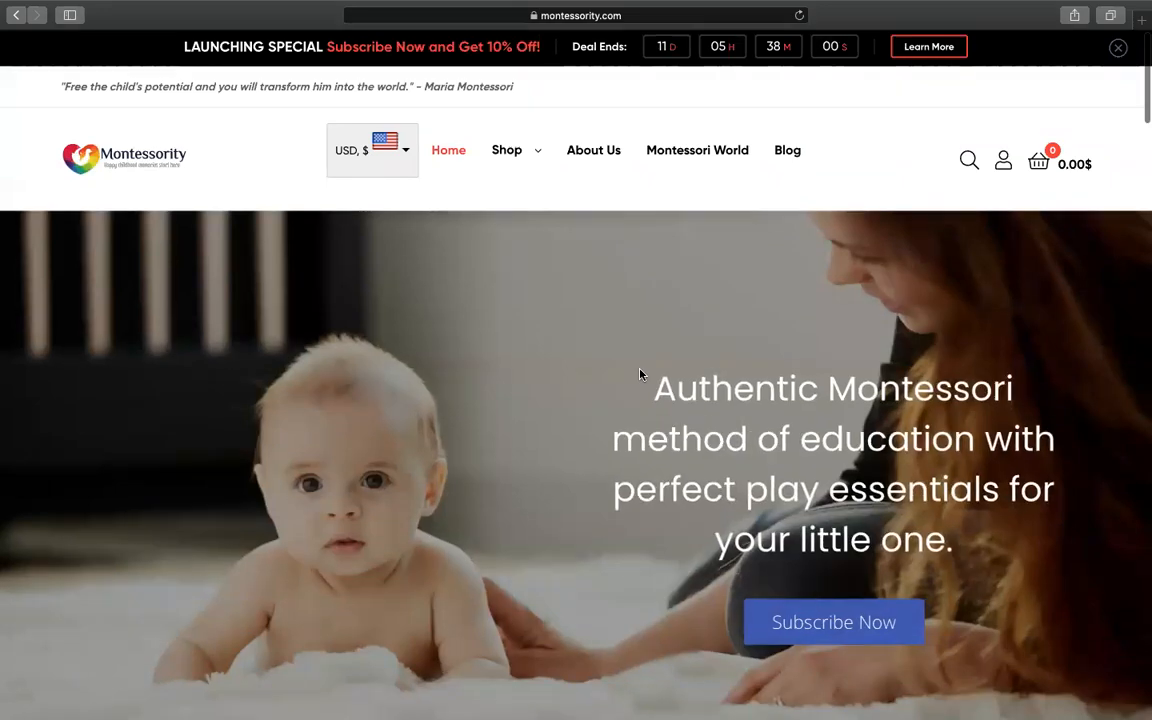
scroll(640, 374, down, 3)
scroll(640, 374, down, 10)
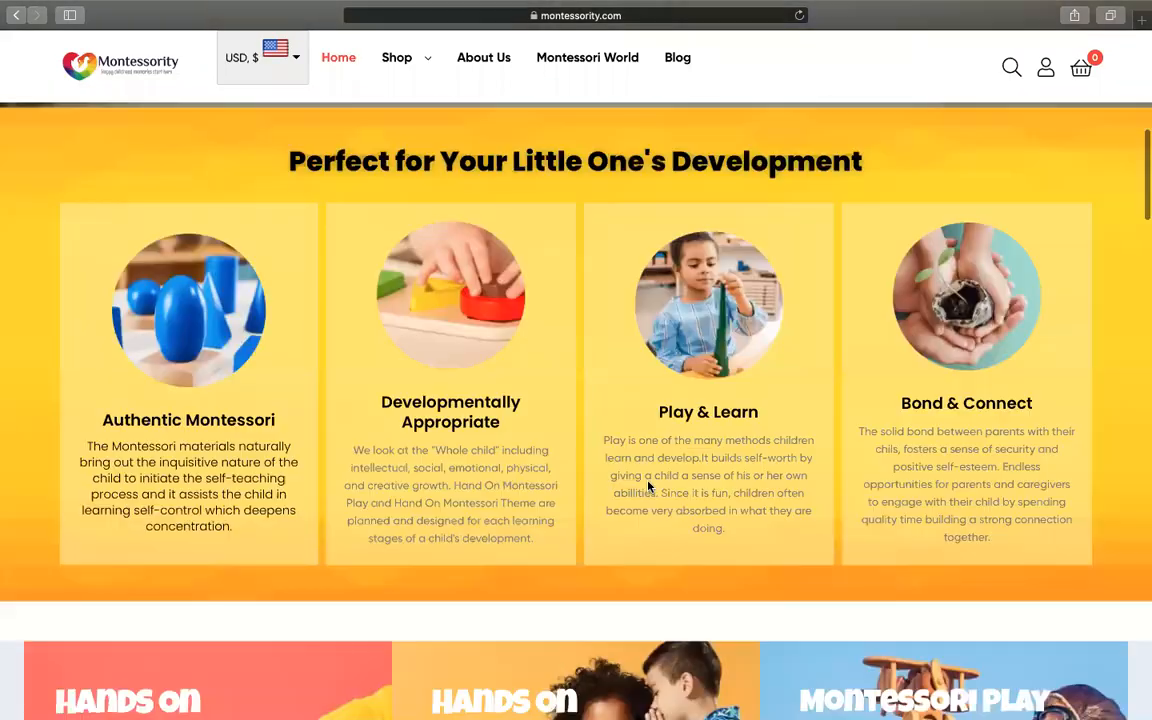
scroll(640, 504, down, 3)
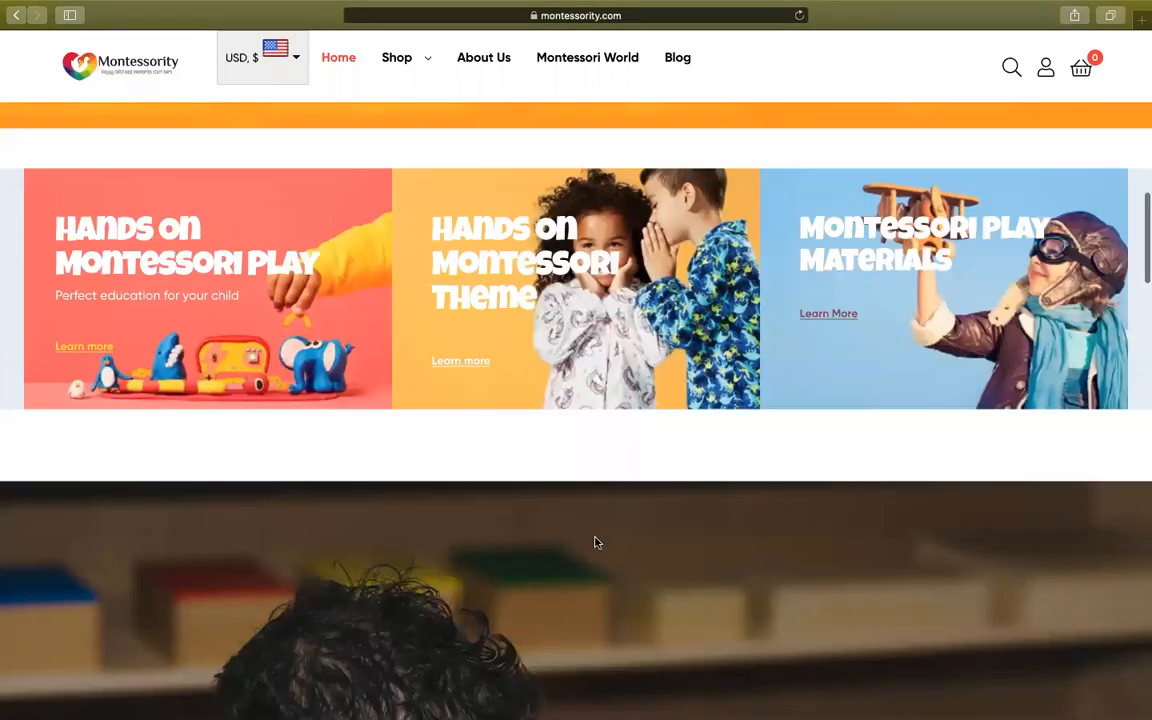
scroll(594, 540, down, 8)
scroll(714, 527, down, 15)
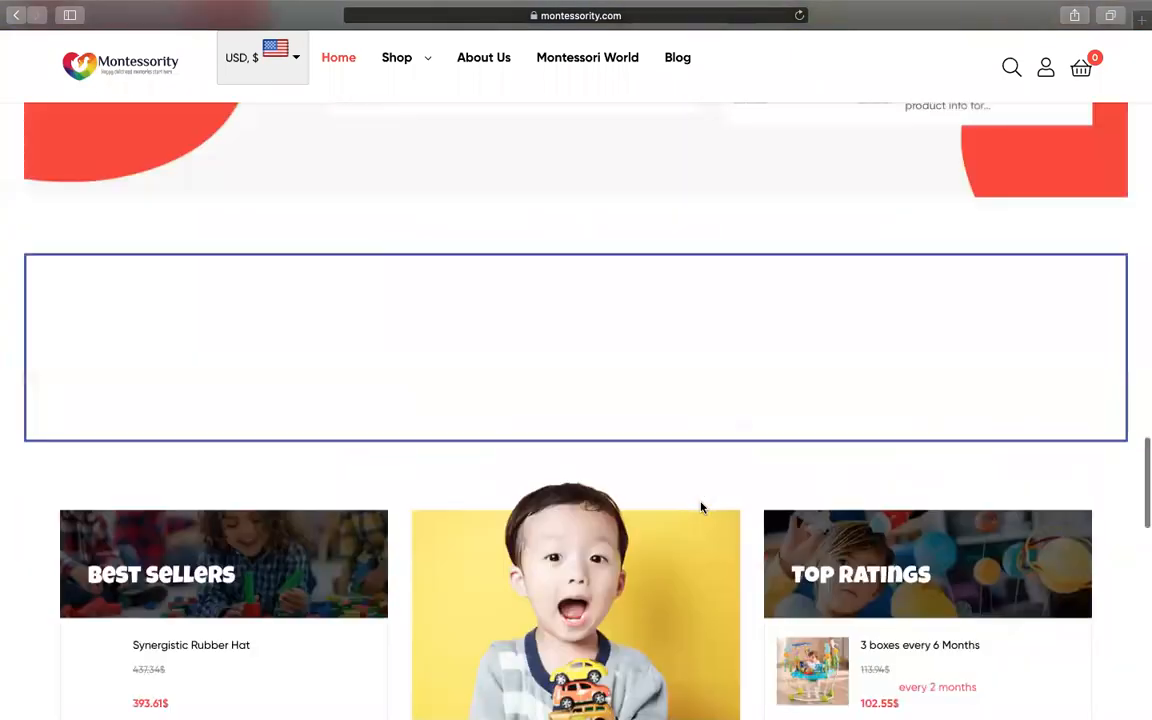
scroll(702, 506, up, 20)
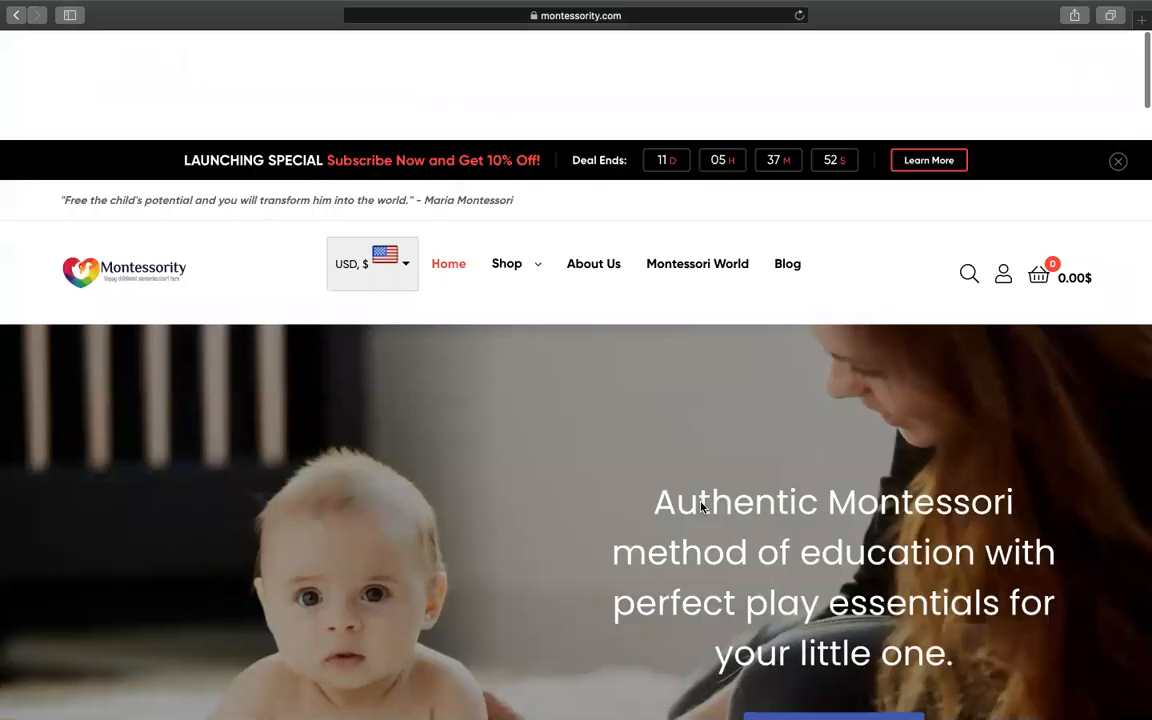
Step: Insert two blank rows below the "Optimize CSS Code - Tick" line in the spreadsheet's Autoptimize section
mouse_move(121, 7)
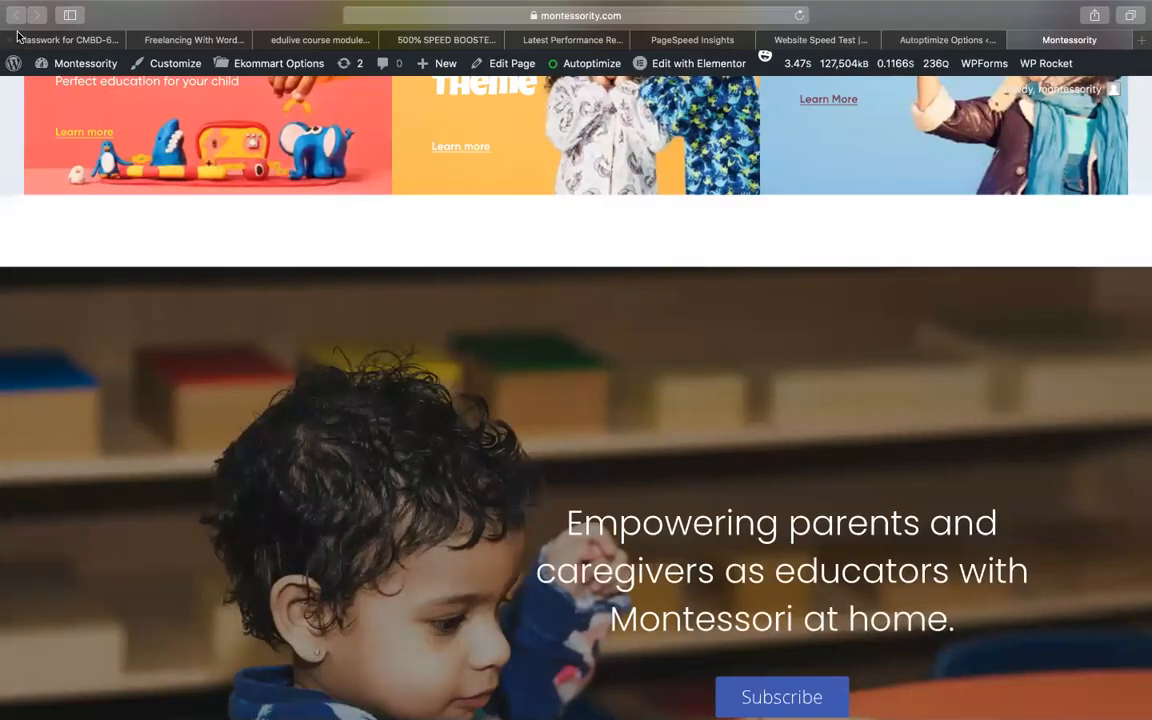
scroll(70, 200, up, 10)
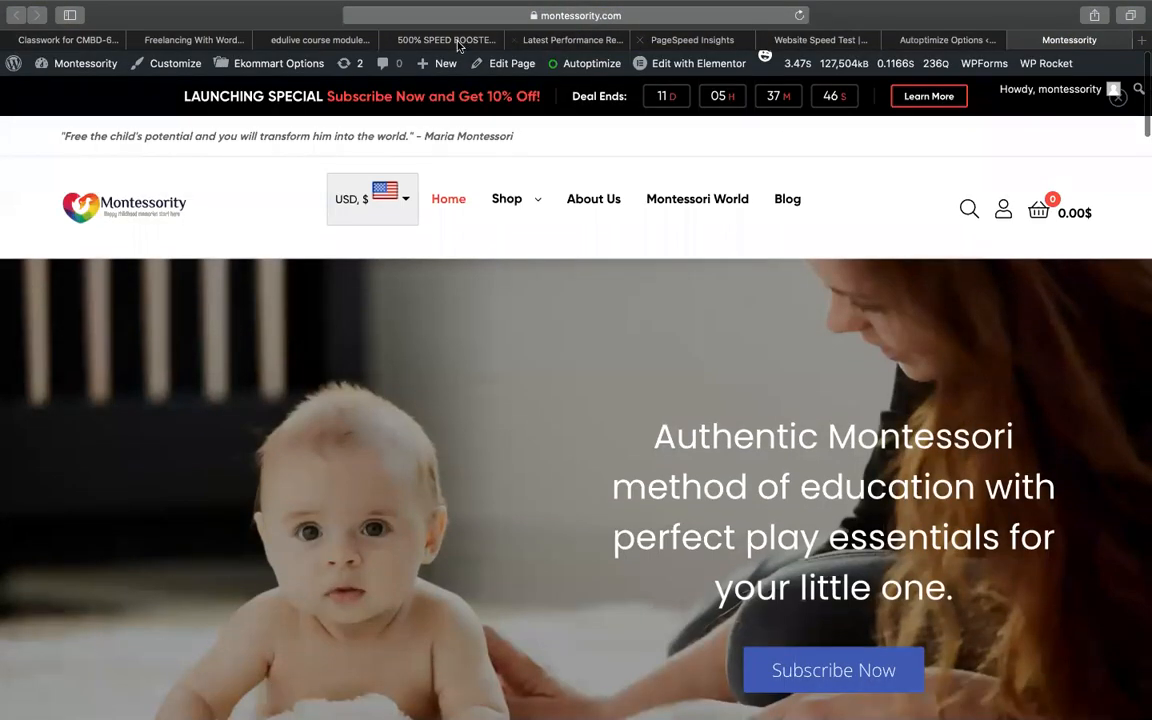
click(456, 42)
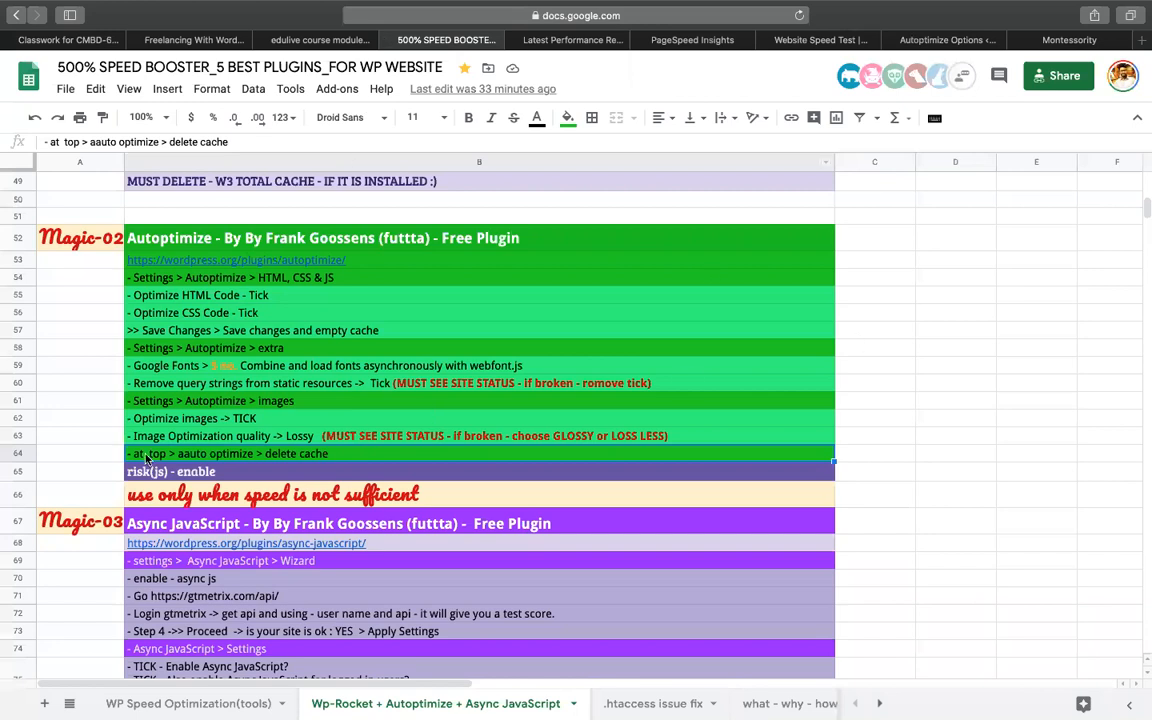
click(188, 312)
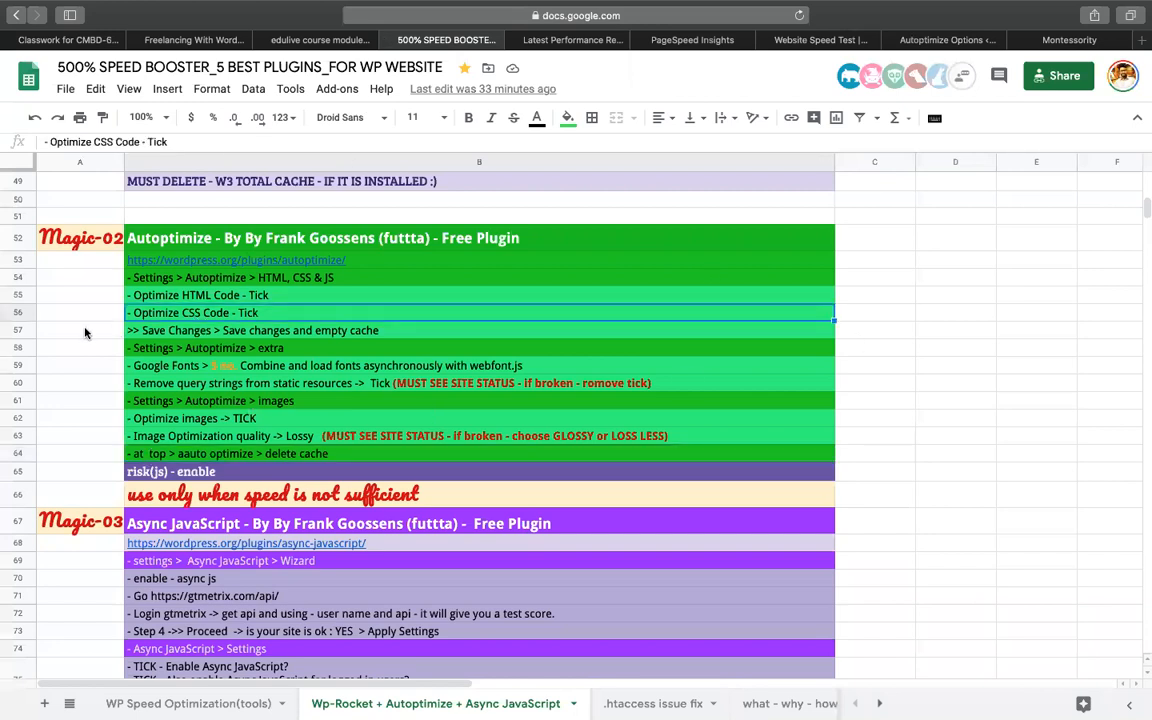
drag(26, 334, 26, 350)
right_click(26, 350)
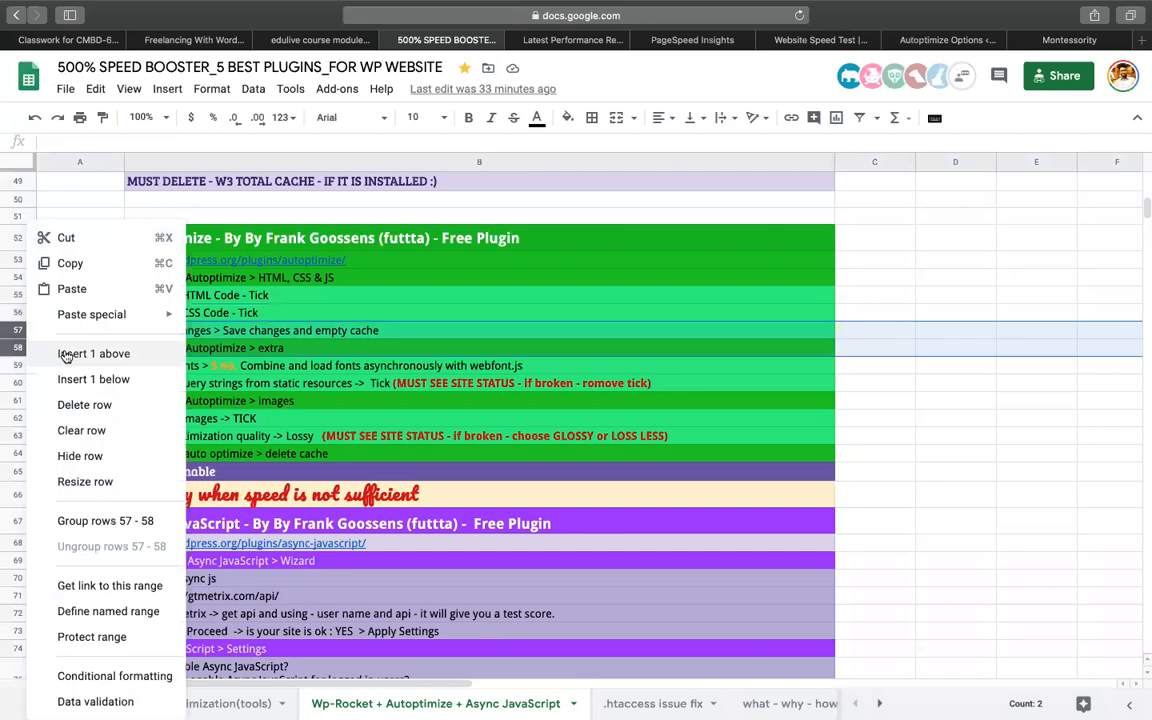
click(75, 352)
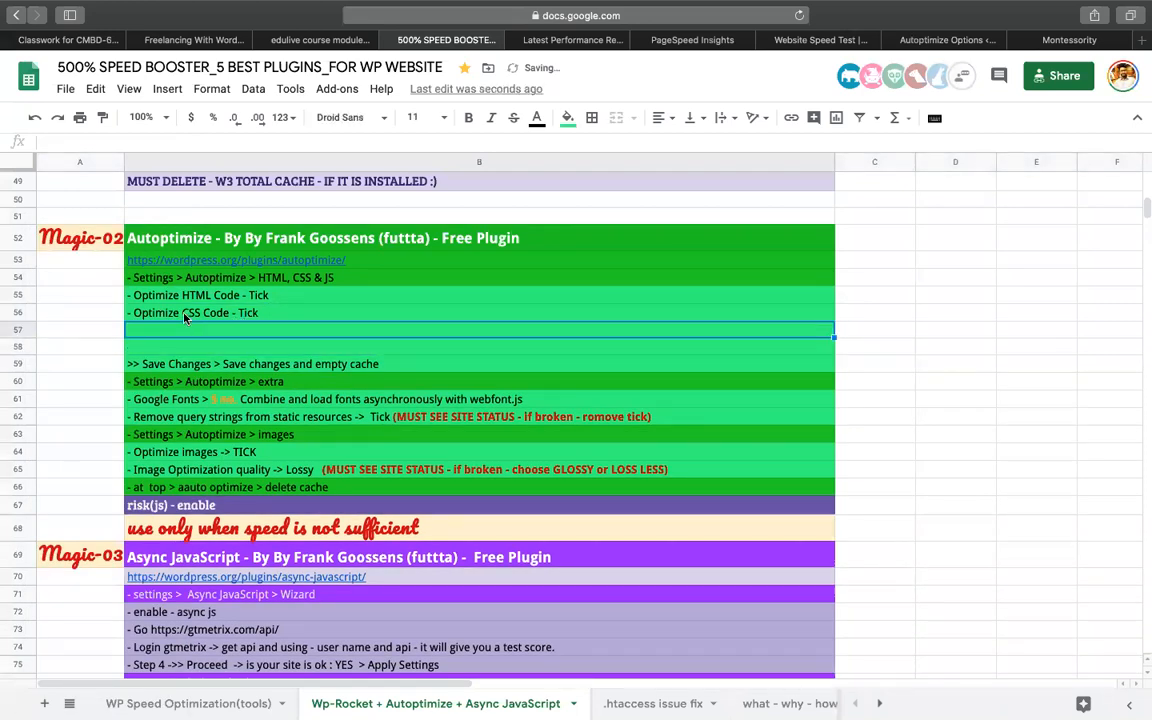
Step: Copy the "Optimize CSS Code - Tick" line into cell B57 and change its wording to "- Optimize JS Code - Tick"
click(185, 313)
key(cmd+c)
click(195, 330)
key(cmd+v)
double_click(200, 330)
double_click(200, 330)
key(BackSpace)
text(JS)
Step: Append the note "(Check site is broken or not)" in bold to the Optimize JS Code line
click(271, 334)
text((Chedck )
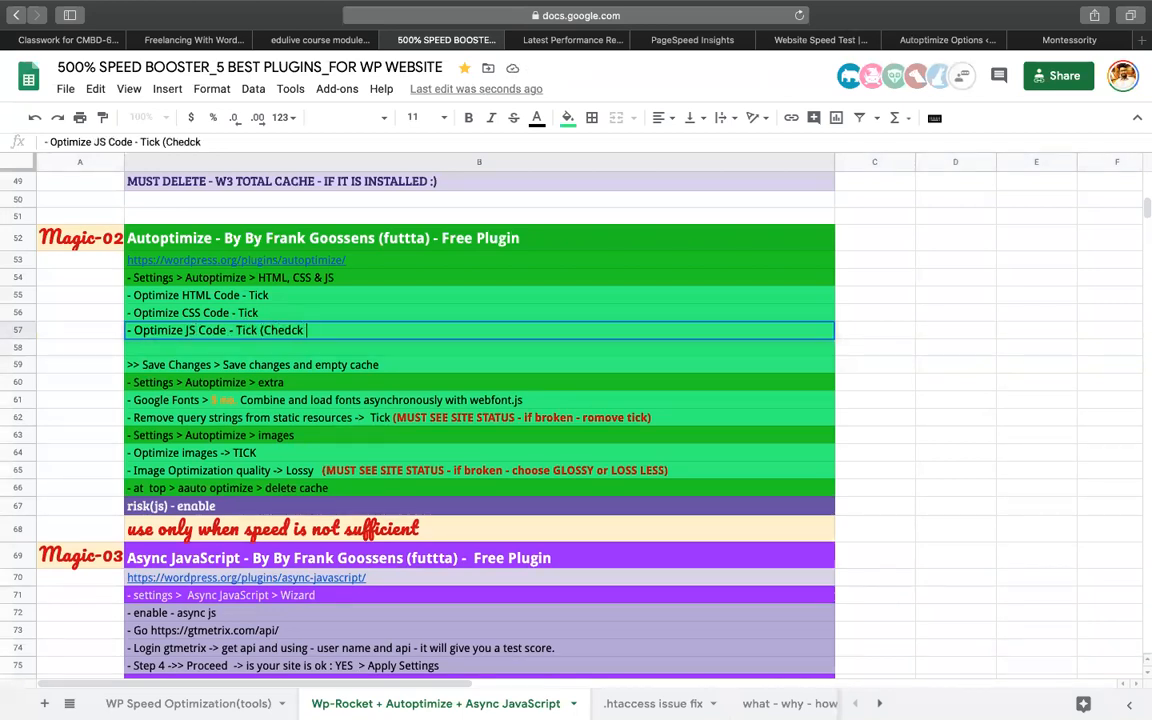
text(site is broke)
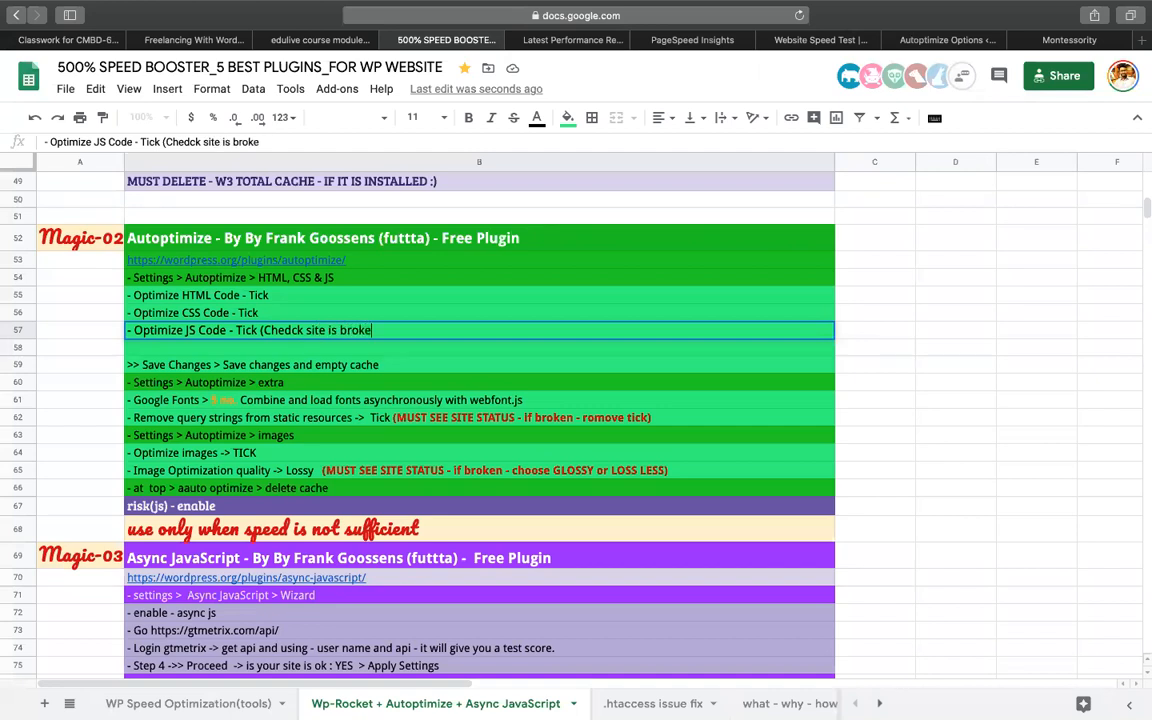
text(n or not))
click(289, 330)
key(BackSpace)
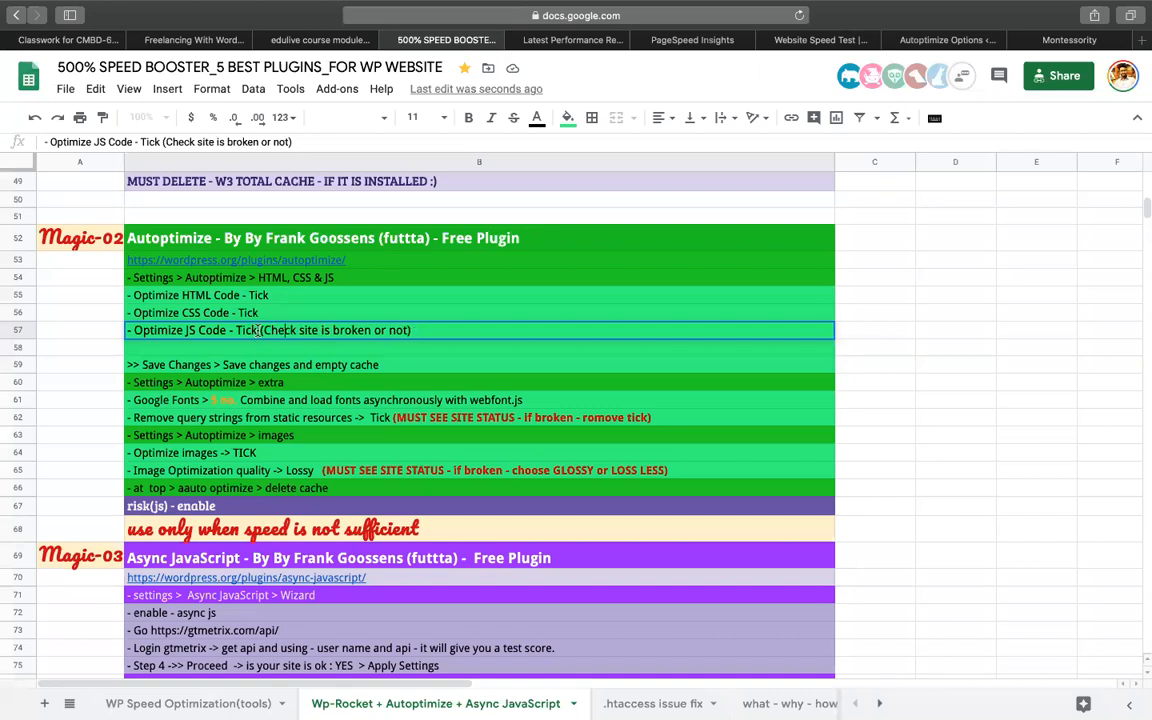
Step: Delete the spare blank row below the Optimize JS Code line
click(20, 347)
right_click(20, 347)
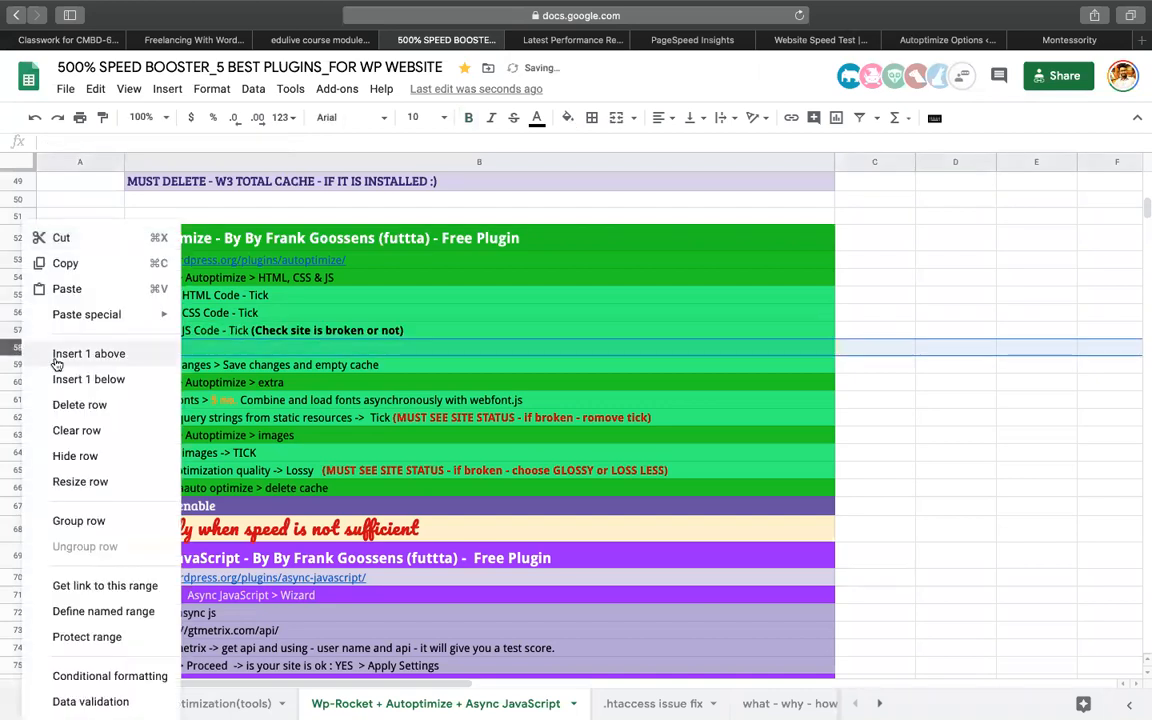
click(90, 401)
click(469, 336)
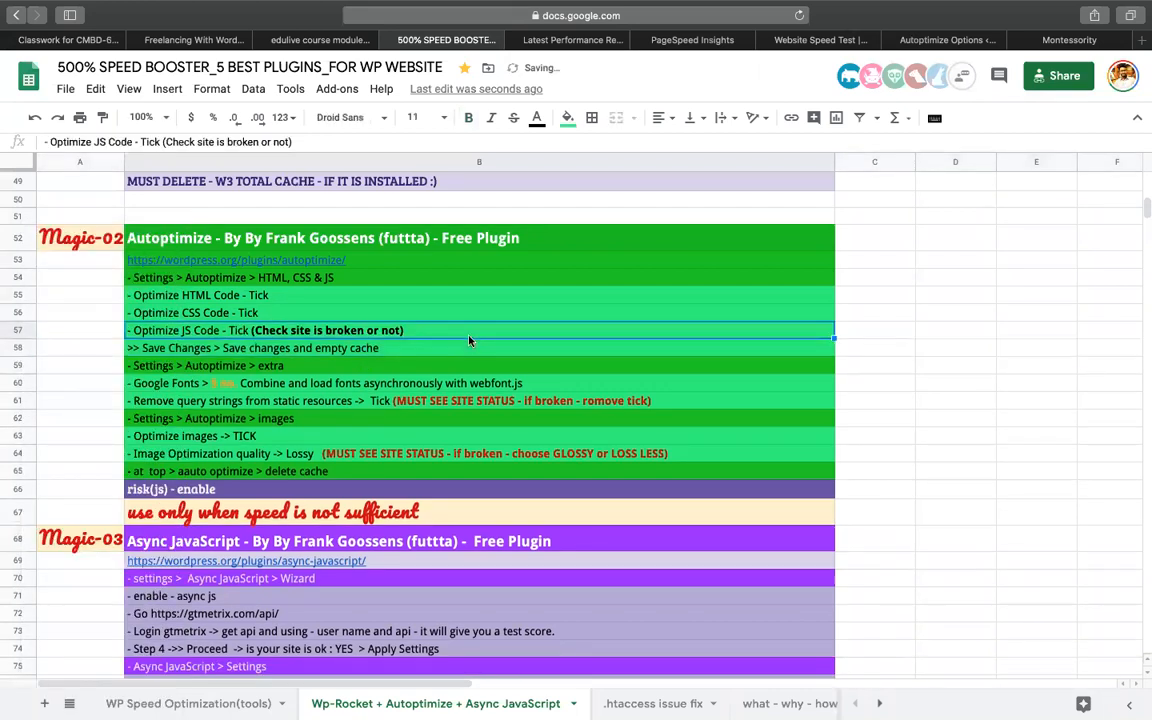
Step: Compare the GTmetrix performance report with the PageSpeed Insights desktop result for the site
click(576, 42)
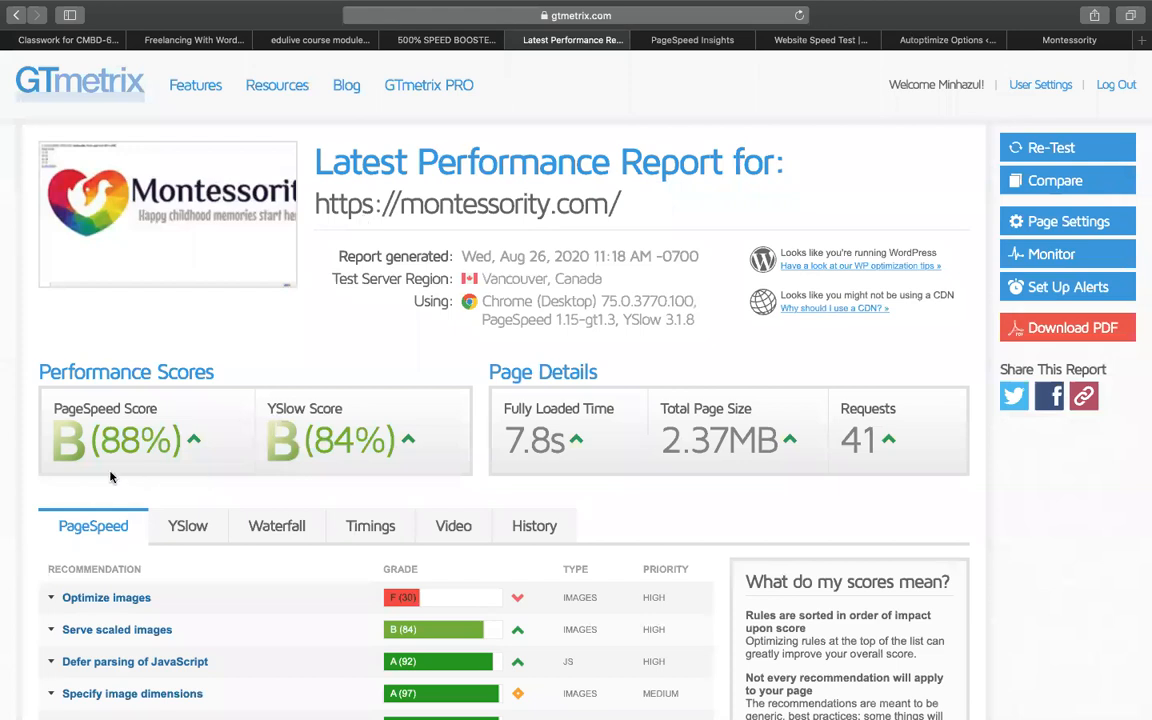
click(700, 42)
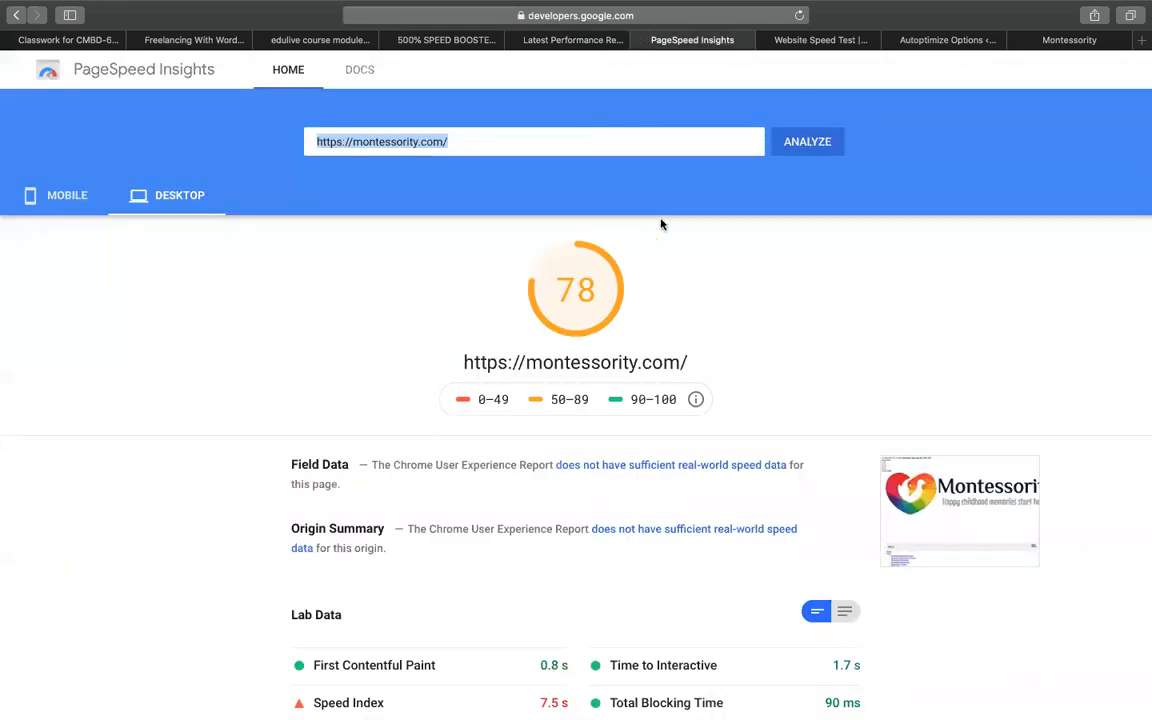
Step: Compare the site's Pingdom speed test results with its GTmetrix report and PageSpeed Insights score
click(834, 40)
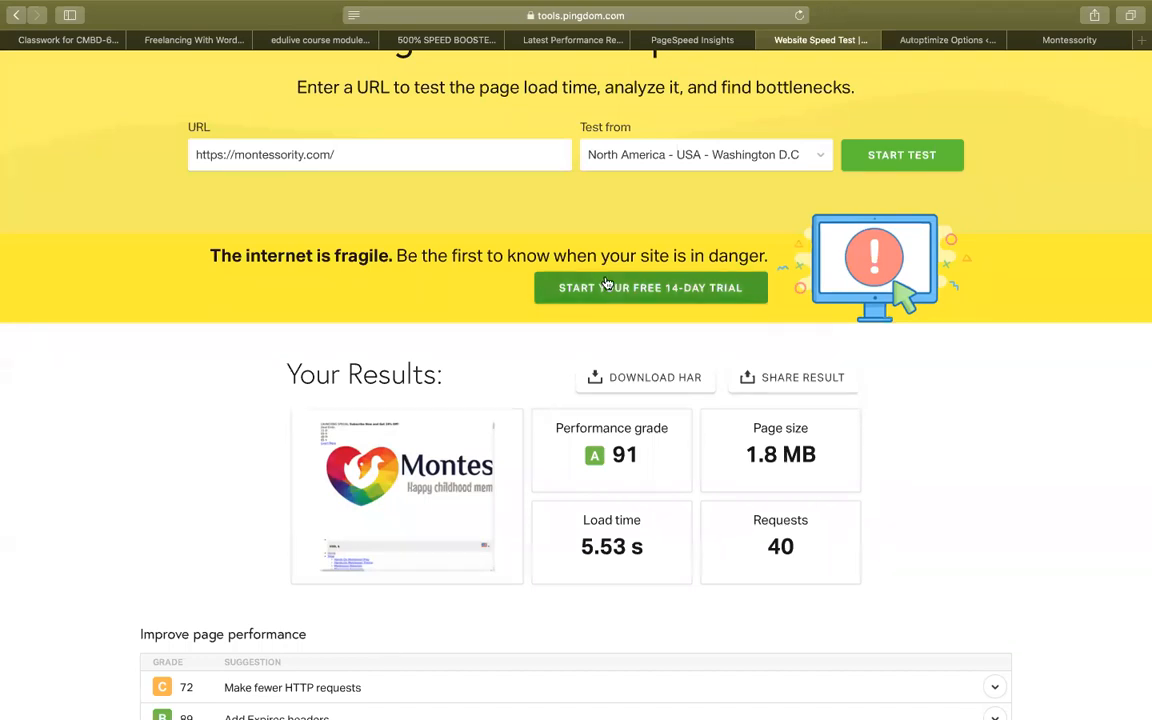
click(682, 45)
click(561, 45)
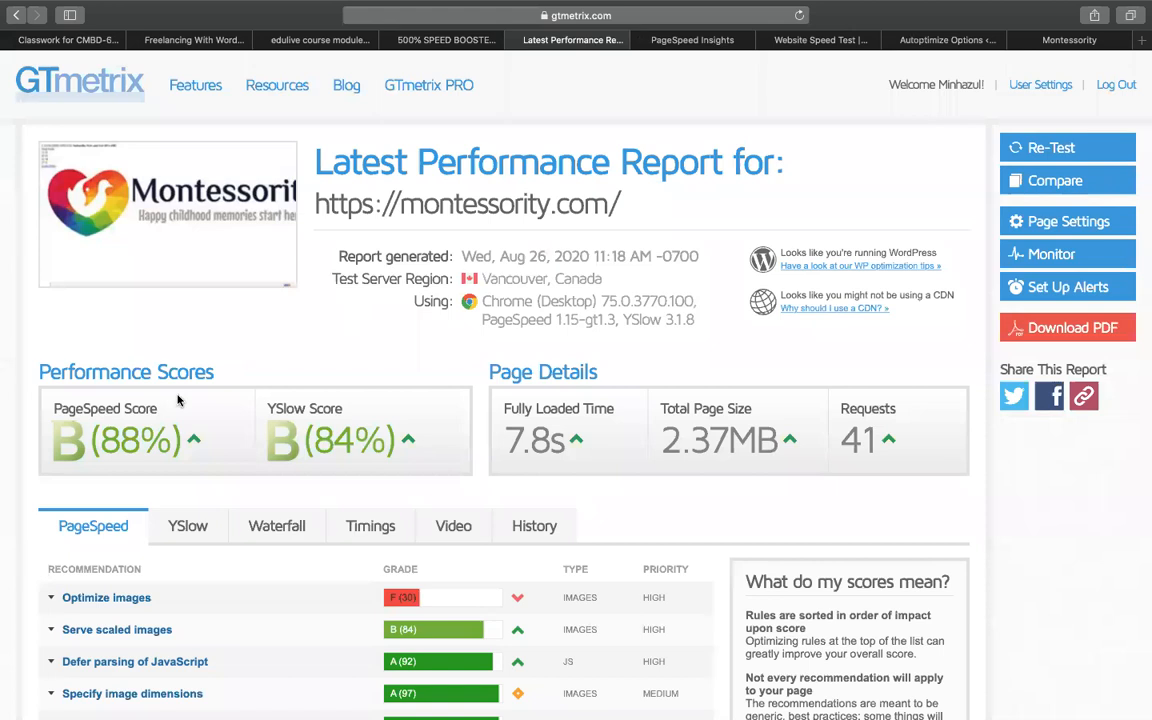
click(846, 42)
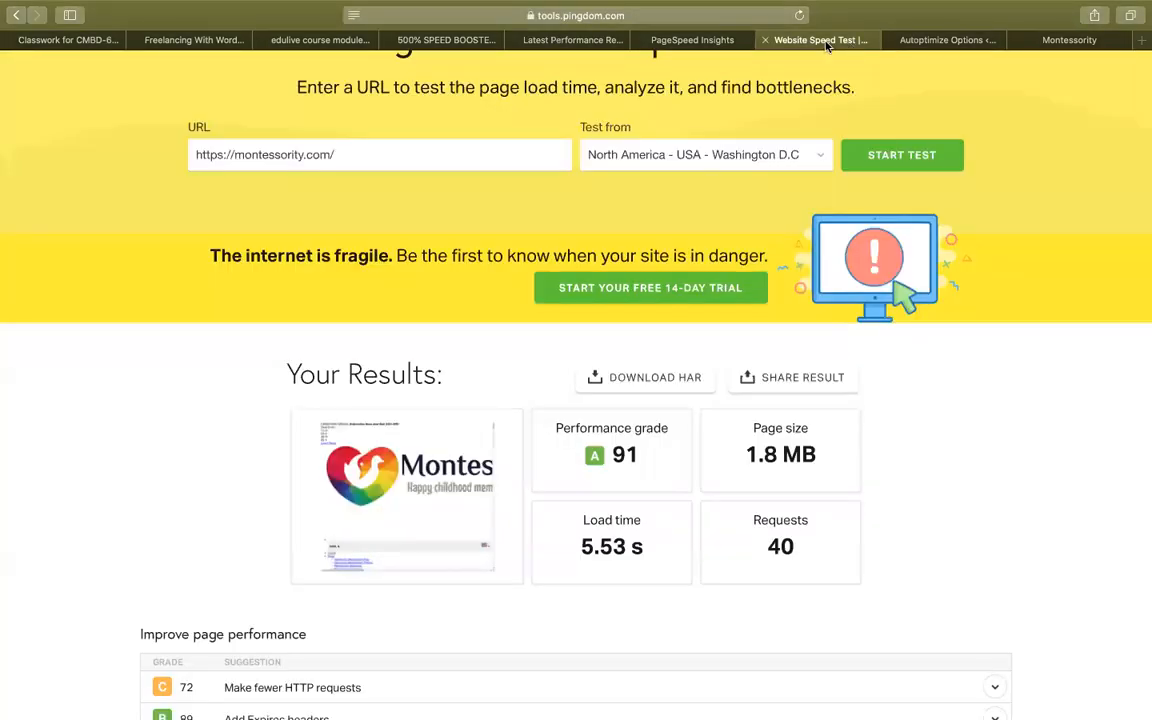
click(660, 45)
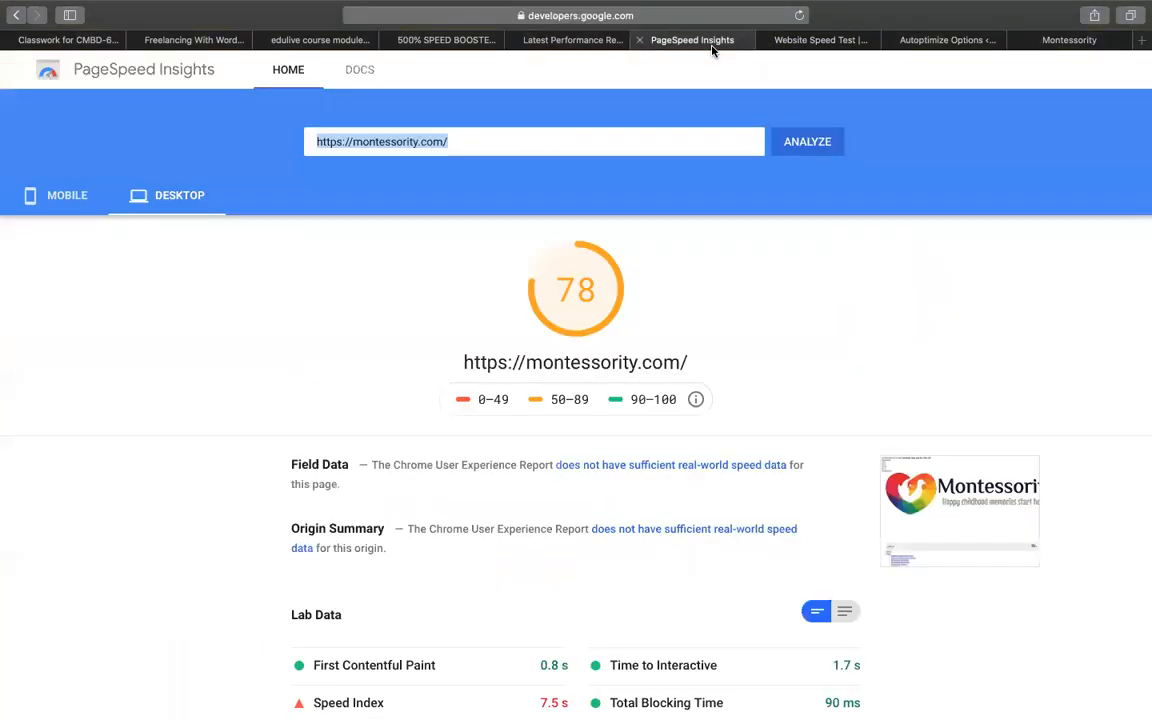
click(588, 41)
click(800, 42)
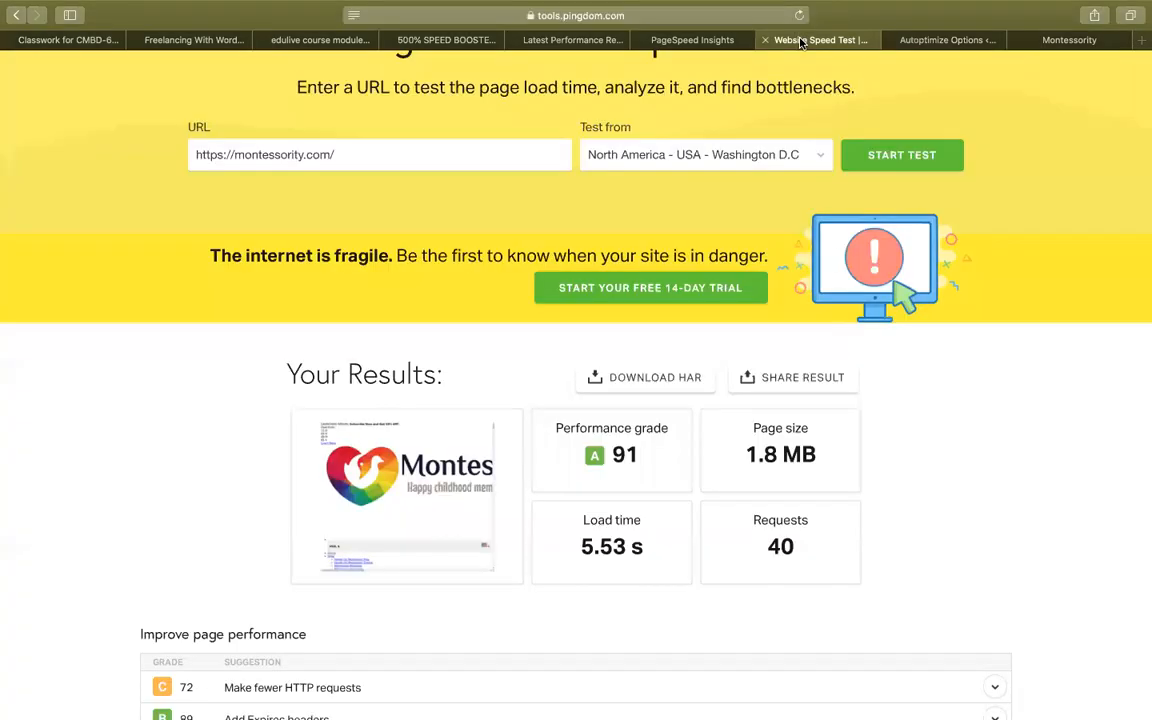
click(521, 40)
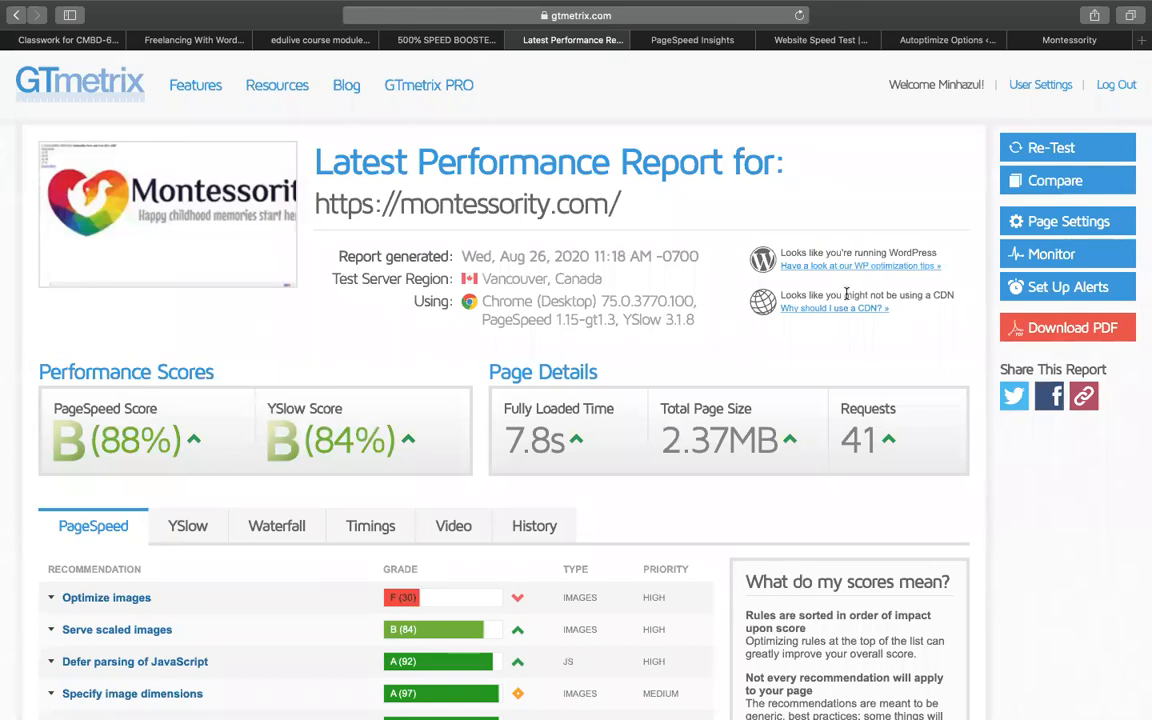
Step: Check the GTmetrix fully loaded time against the Pingdom load time and review the PageSpeed Insights result again
double_click(514, 445)
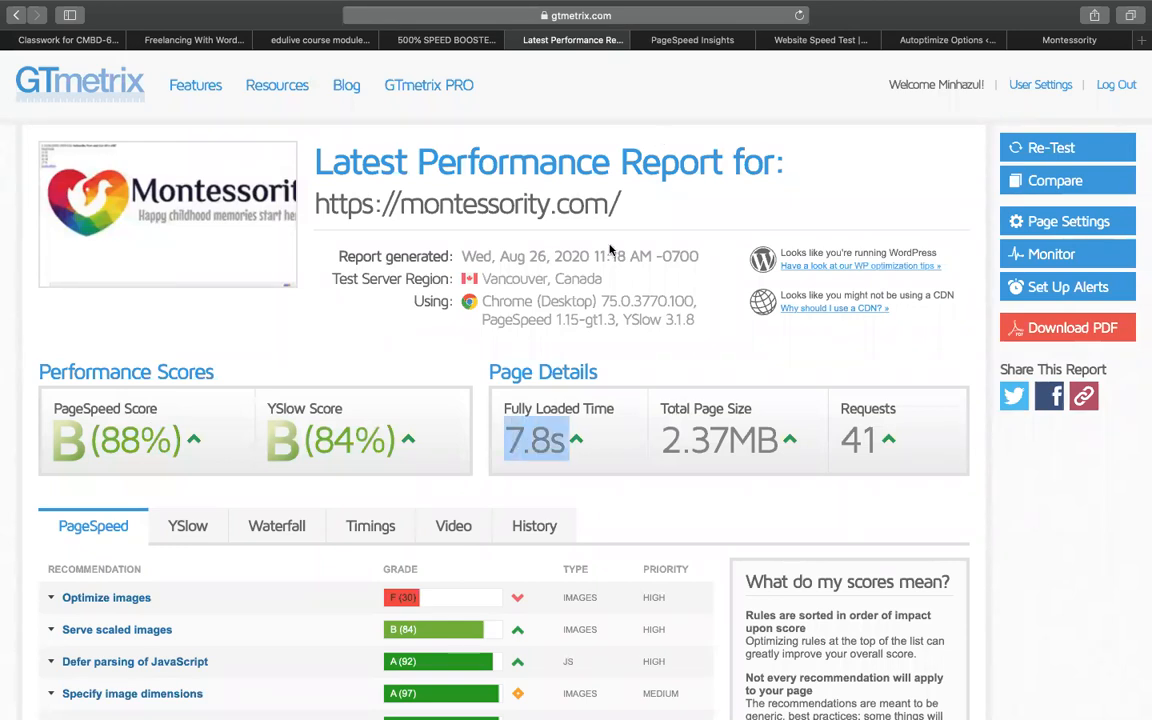
click(700, 45)
click(851, 45)
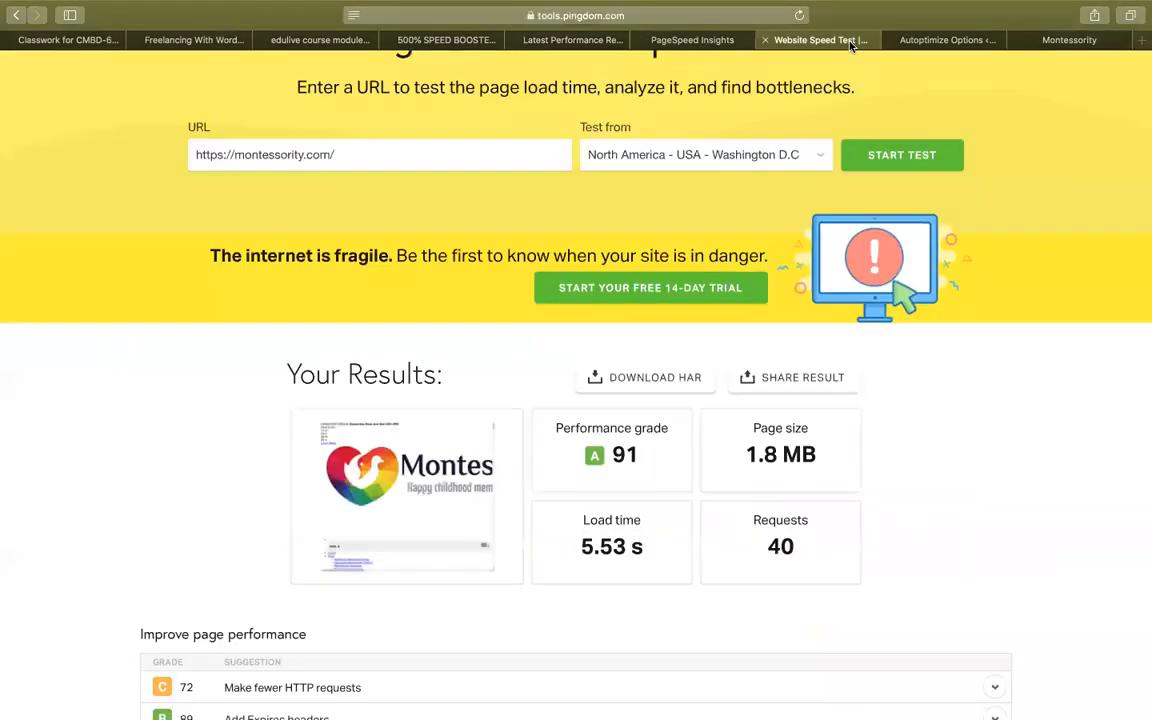
drag(596, 545, 582, 543)
click(211, 464)
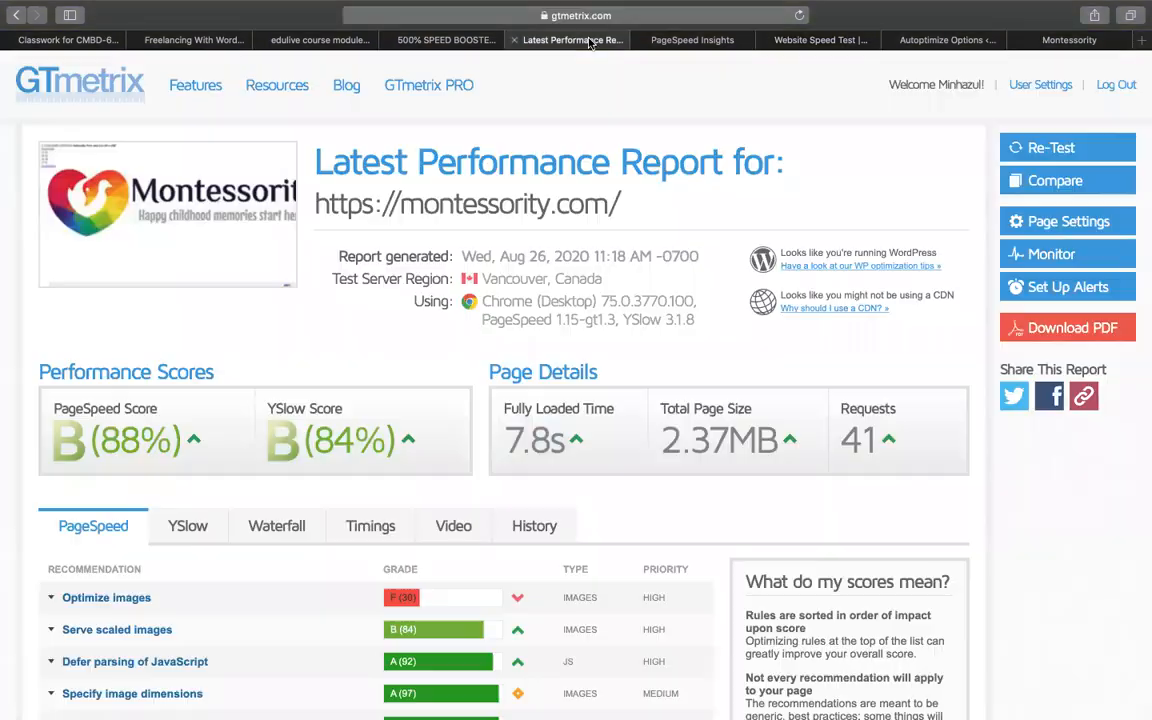
click(575, 41)
click(680, 41)
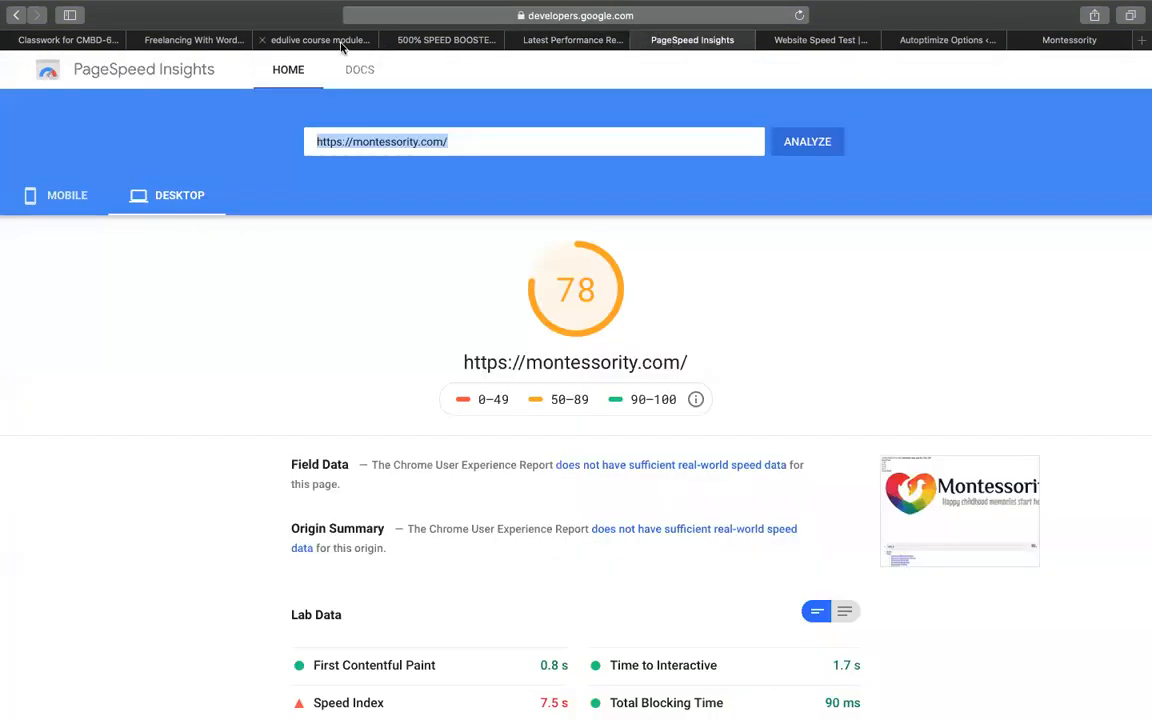
Step: Copy the plugin name "Async JavaScript" from the Magic-03 heading in the speed booster spreadsheet
click(448, 44)
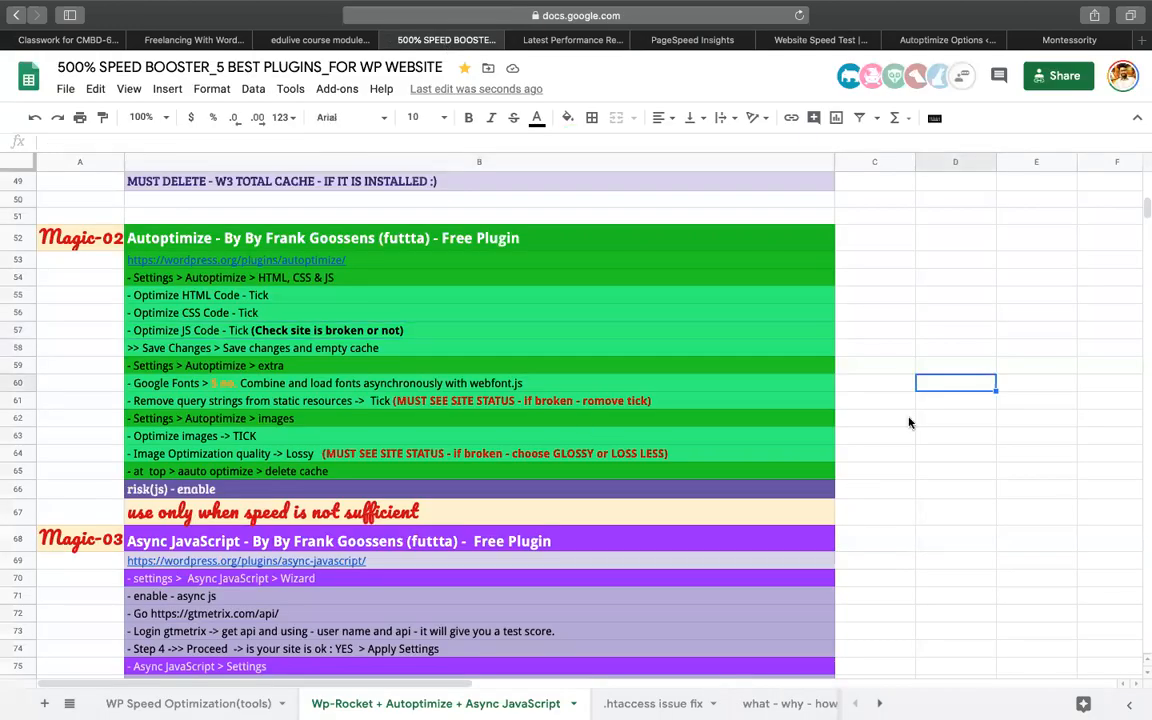
scroll(909, 423, down, 5)
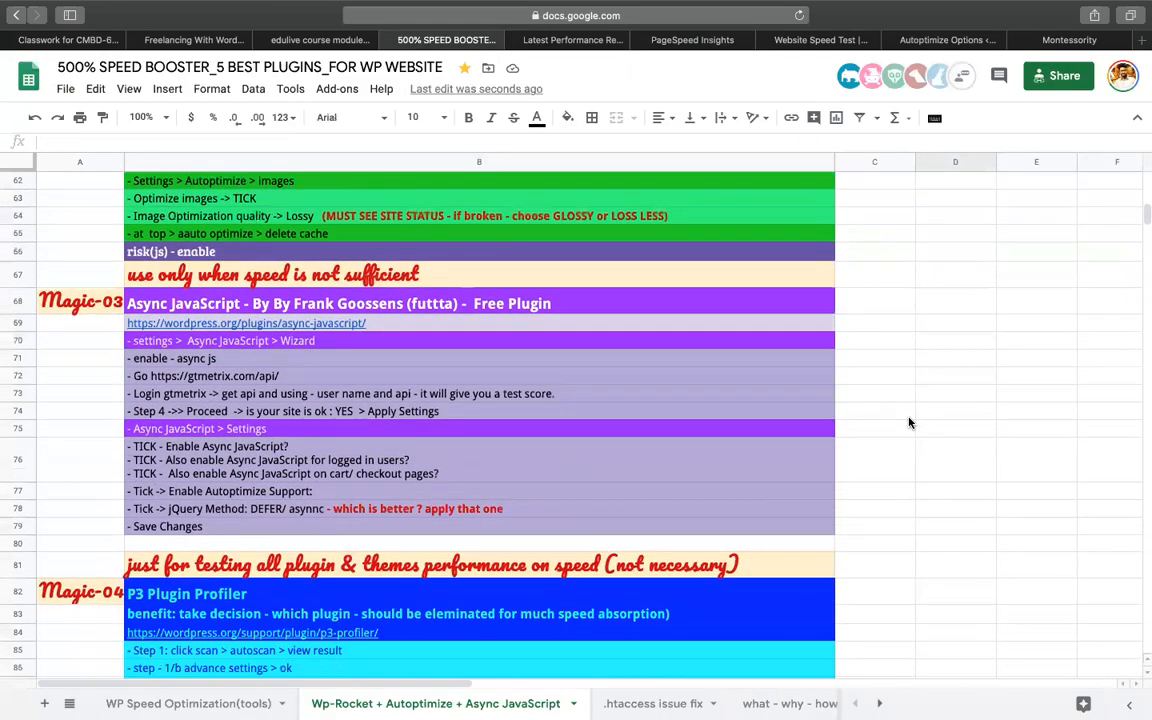
click(244, 298)
drag(244, 298, 117, 290)
key(super+c)
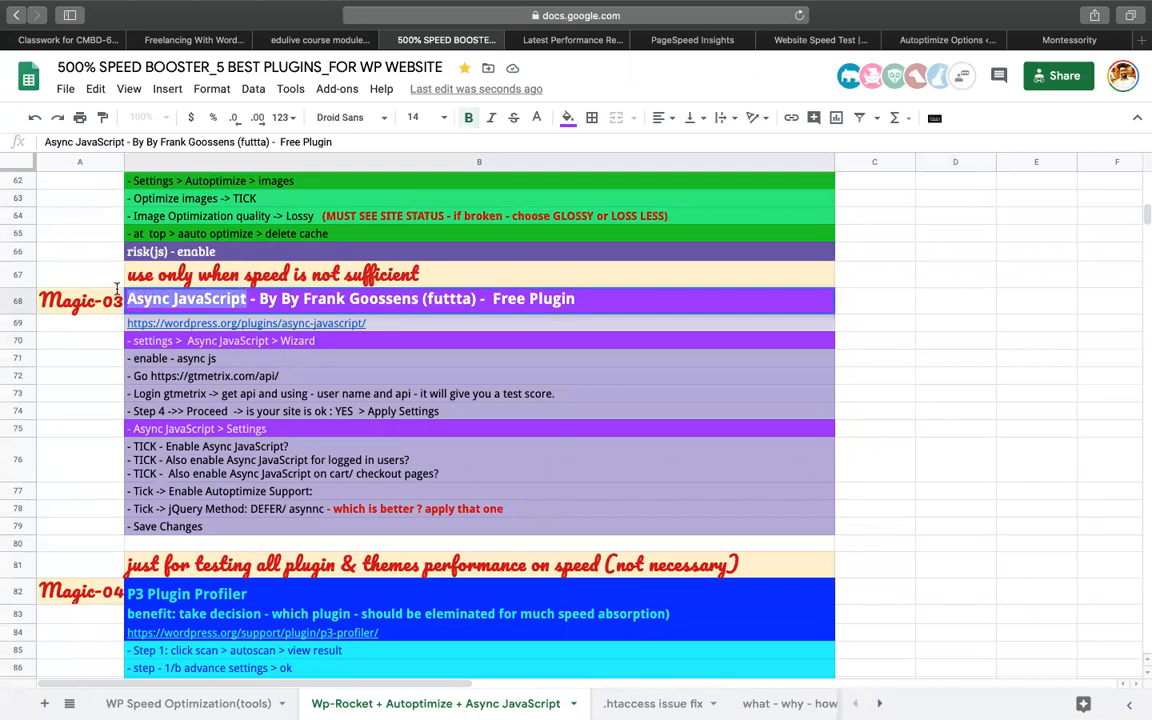
Step: Open WordPress's Add Plugins page, dismiss the MailChimp update notice and search for "Async JavaScript"
click(914, 42)
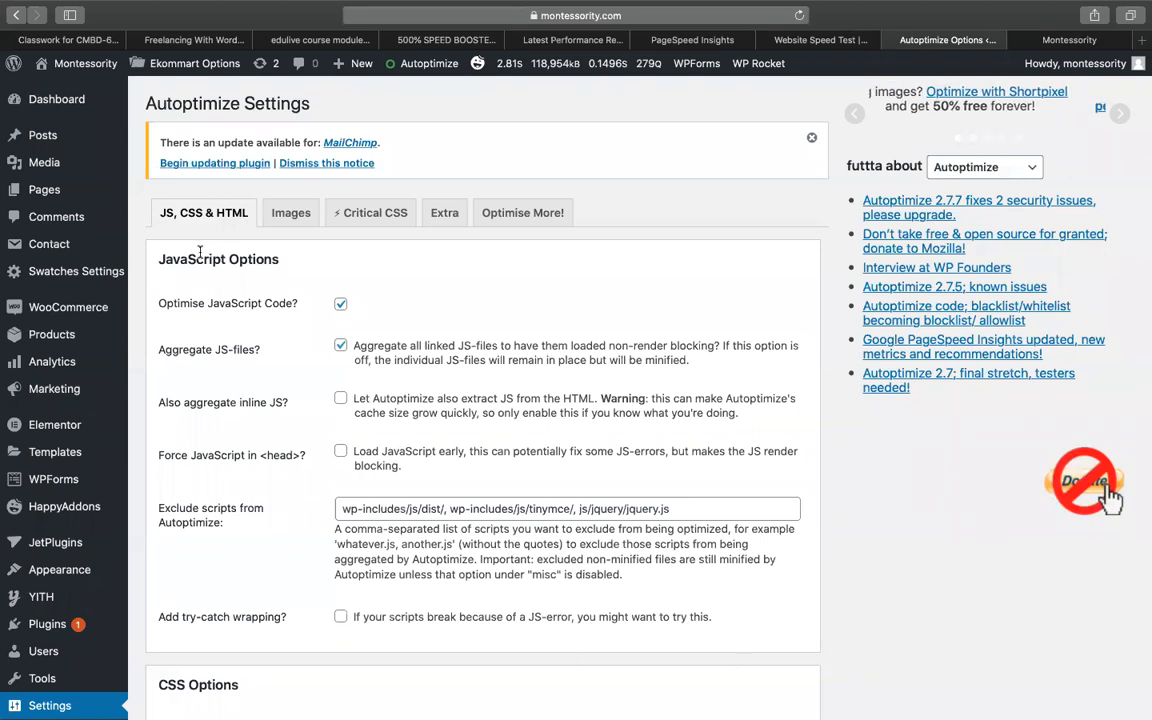
mouse_move(45, 627)
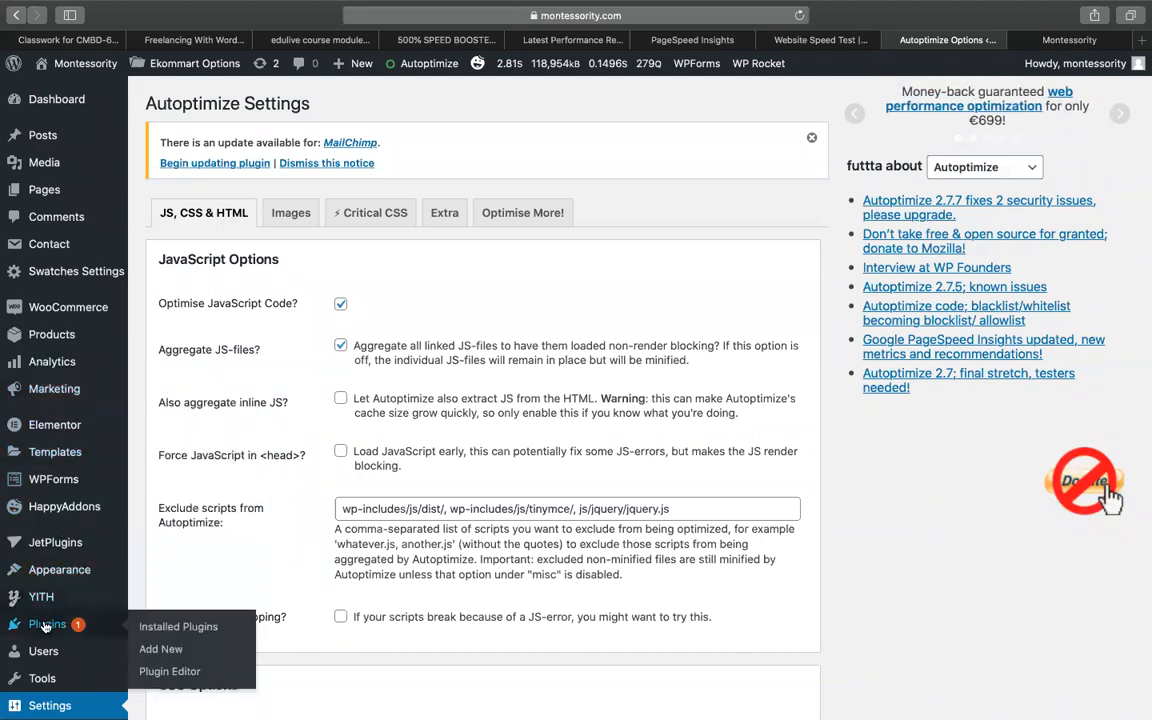
click(147, 651)
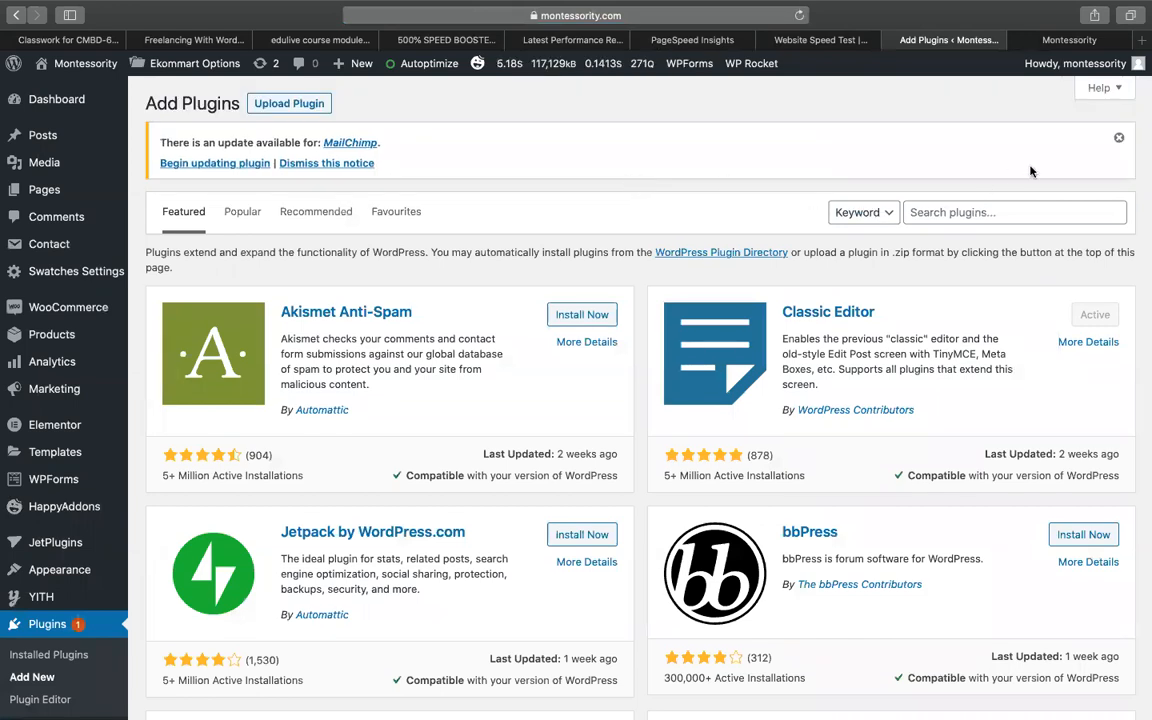
click(1118, 138)
click(993, 147)
key(super+v)
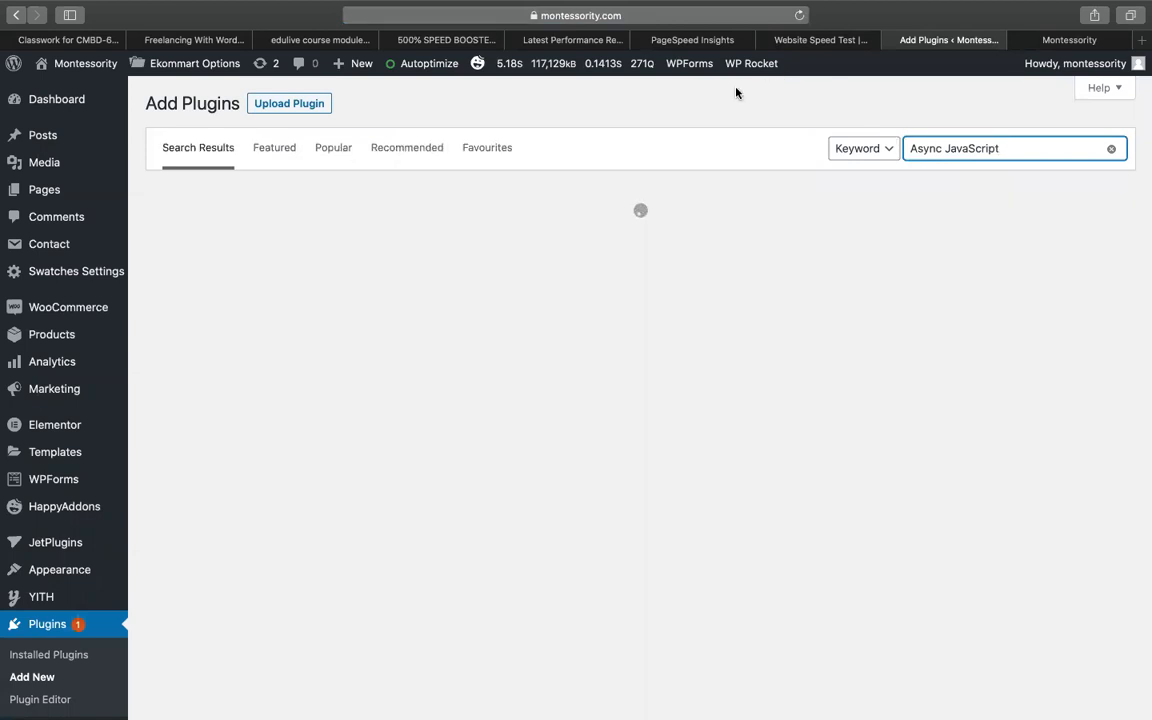
Step: Install and activate the Async JavaScript plugin by Frank Goossens (futtta), as listed in the spreadsheet
click(446, 40)
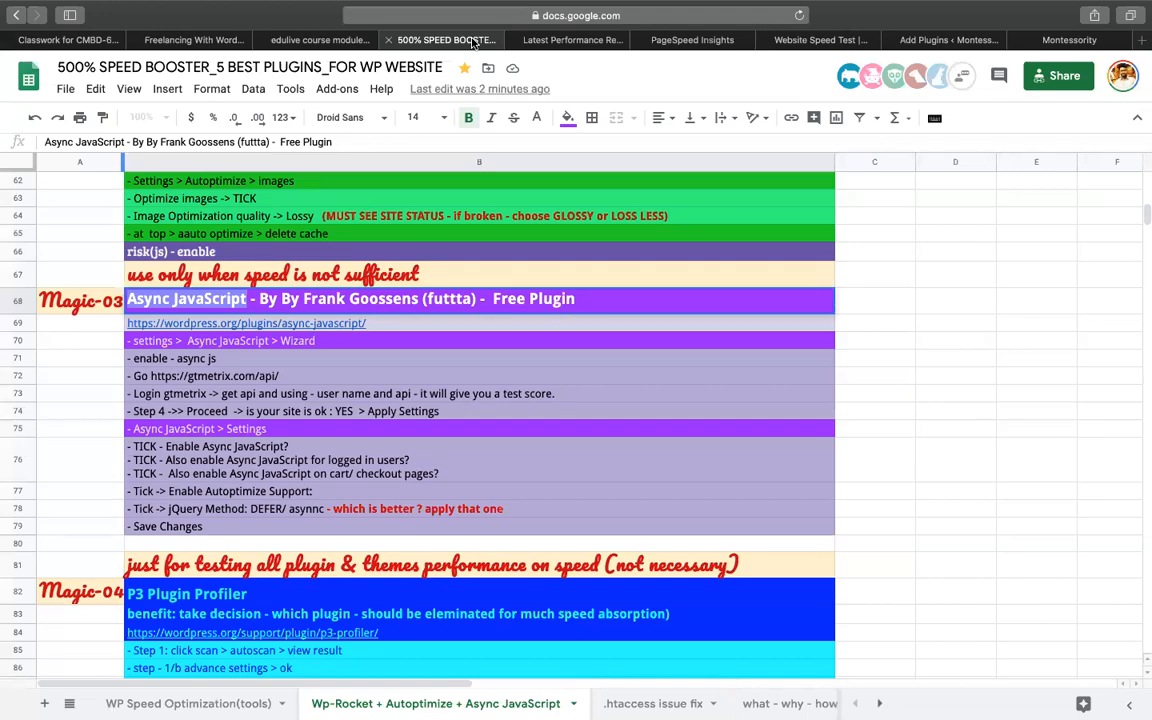
click(948, 40)
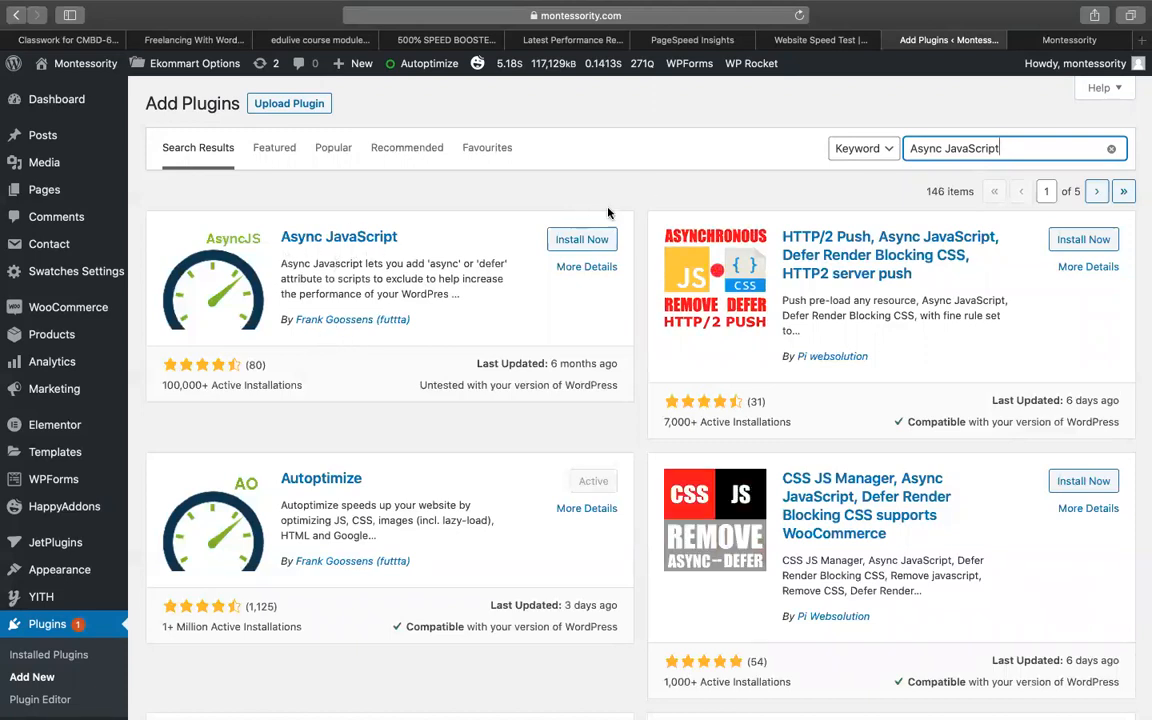
click(583, 240)
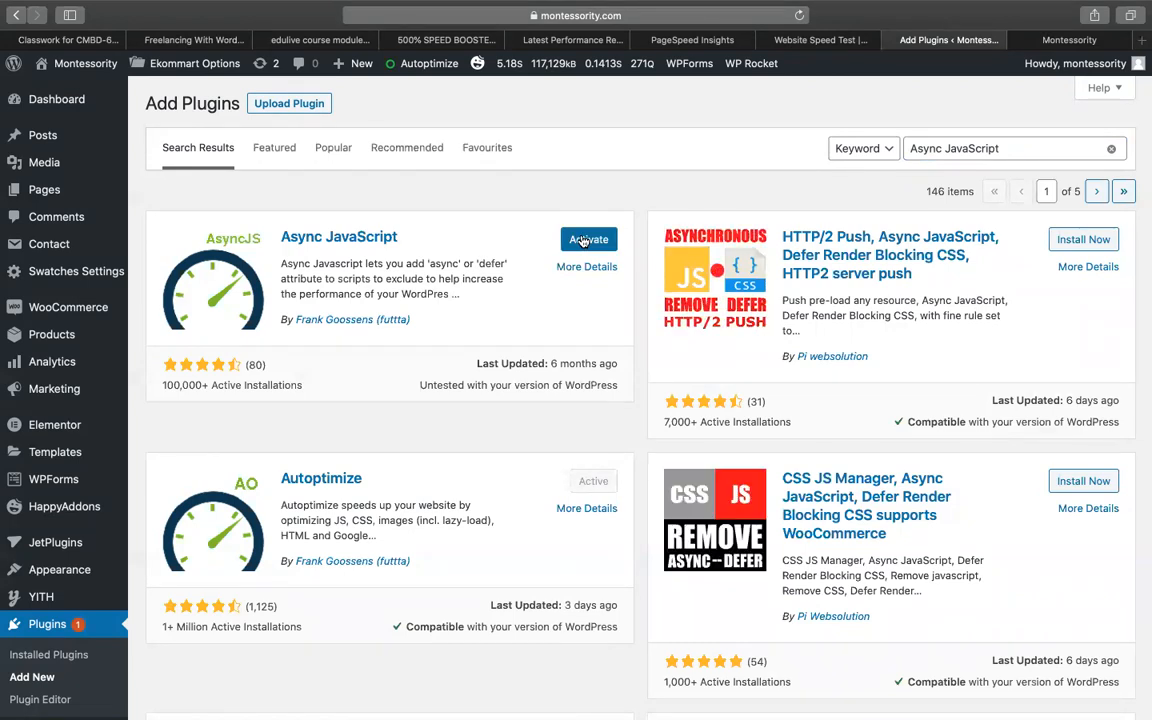
click(583, 241)
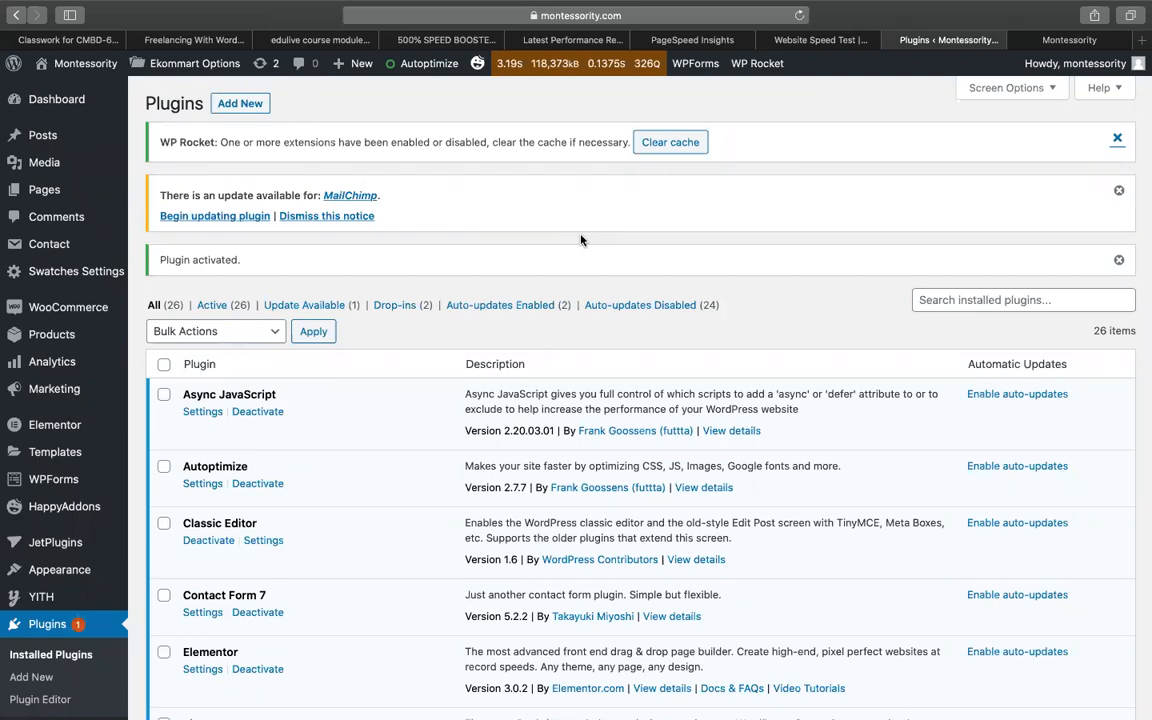
Step: Open the settings page of the newly activated Async JavaScript plugin
scroll(320, 420, down, 3)
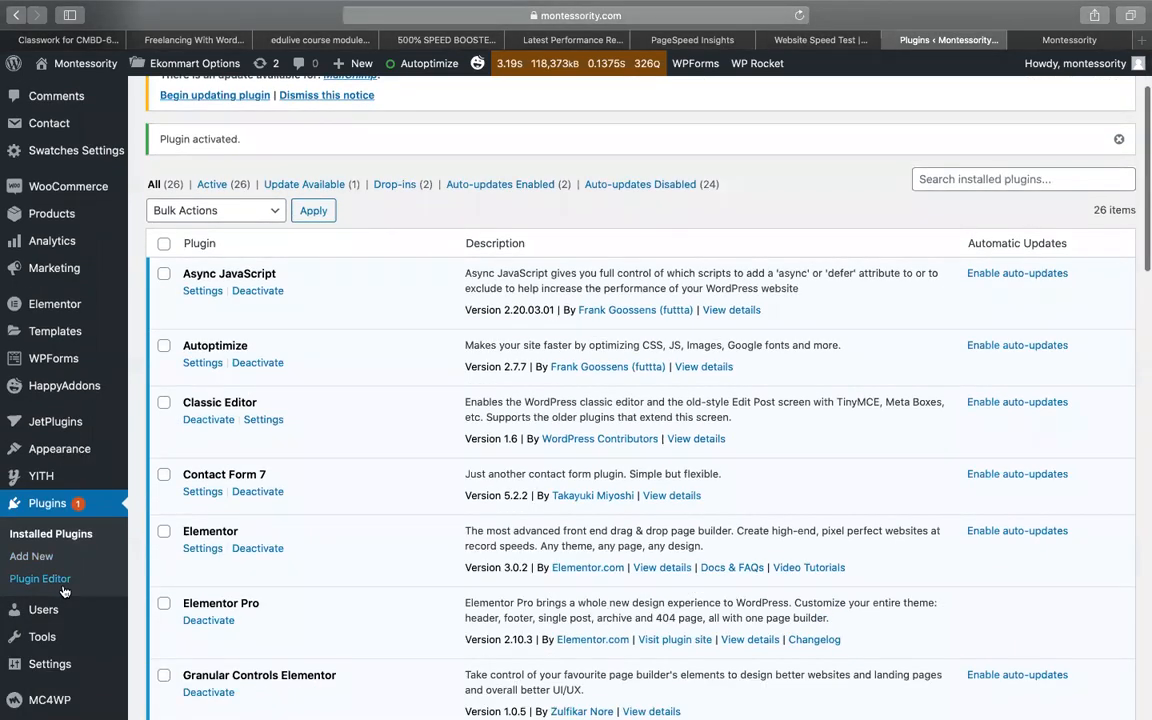
mouse_move(30, 664)
click(163, 631)
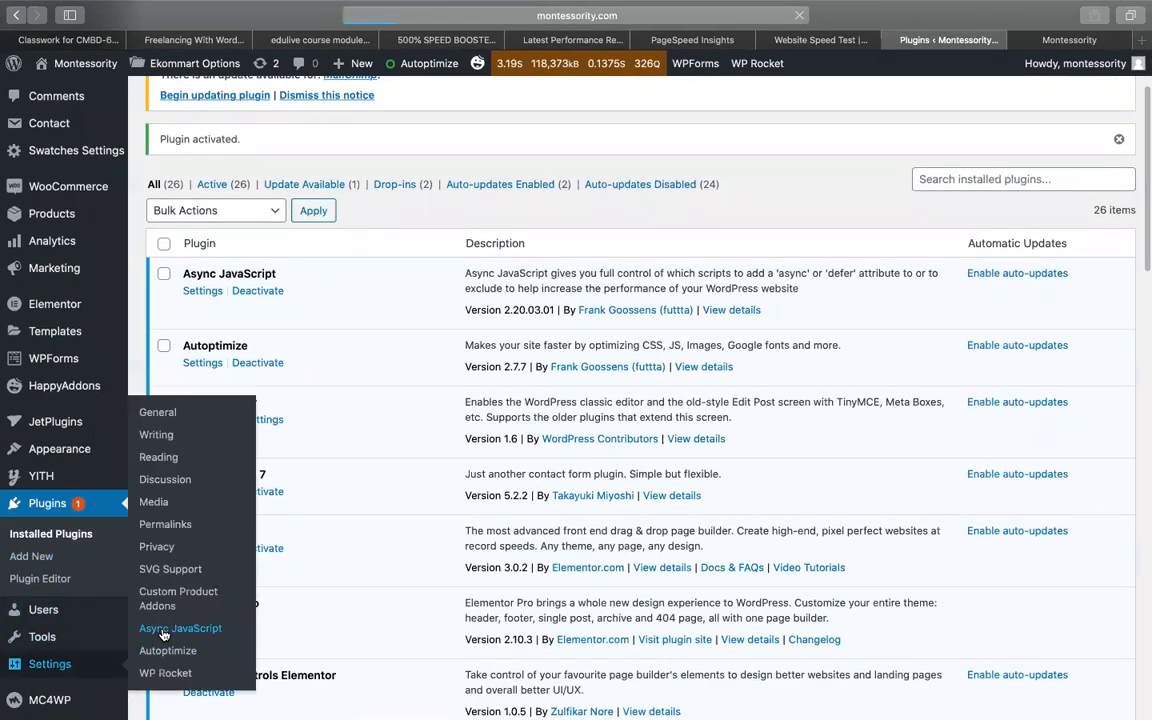
Step: Follow the spreadsheet's "enable - async js" line by ticking Enable Async JavaScript in the plugin settings, and look through the remaining options
click(466, 42)
click(180, 341)
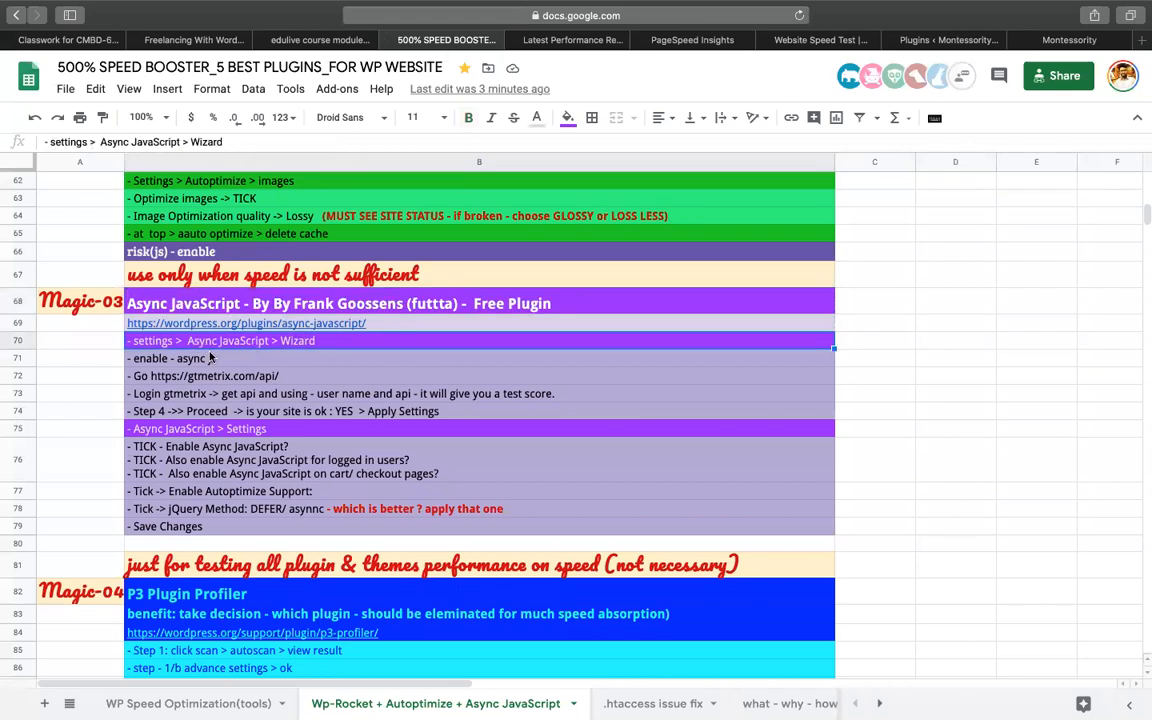
click(210, 358)
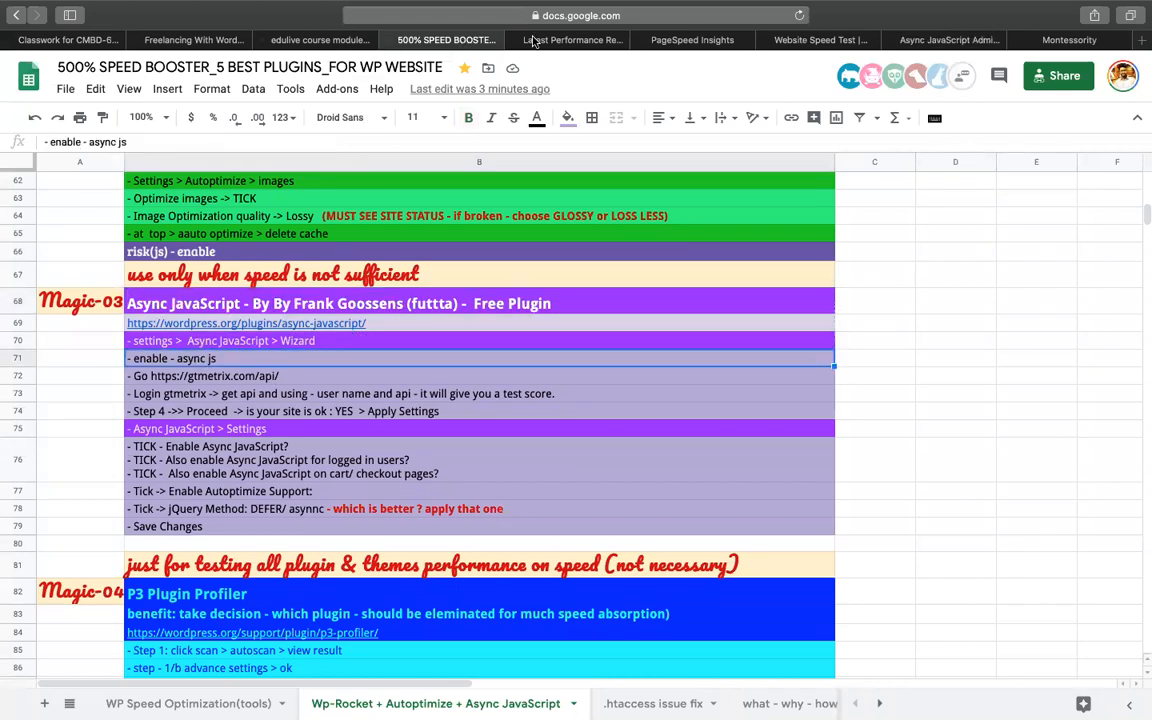
click(535, 40)
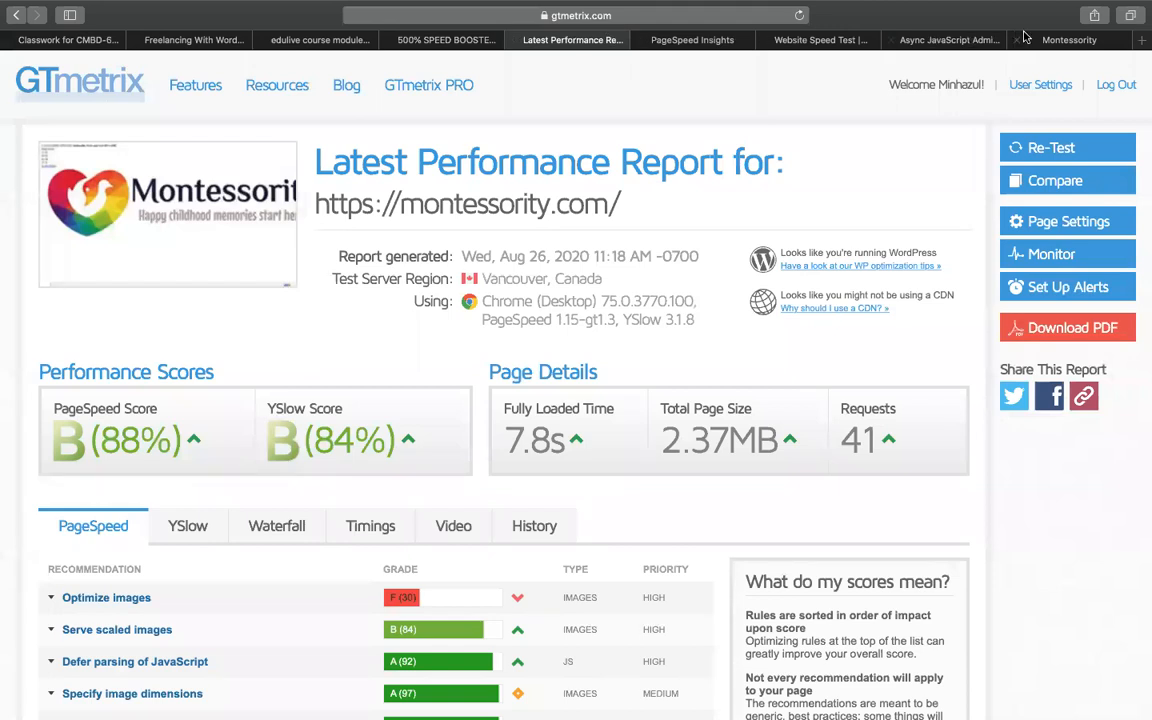
click(950, 40)
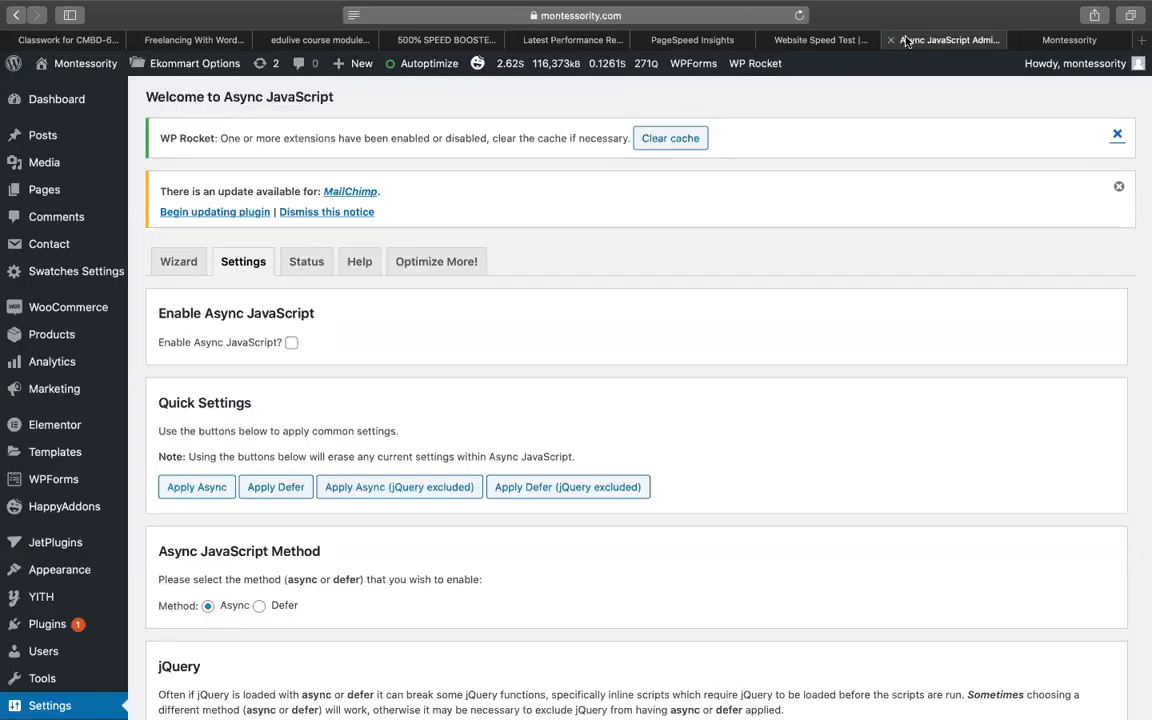
click(291, 343)
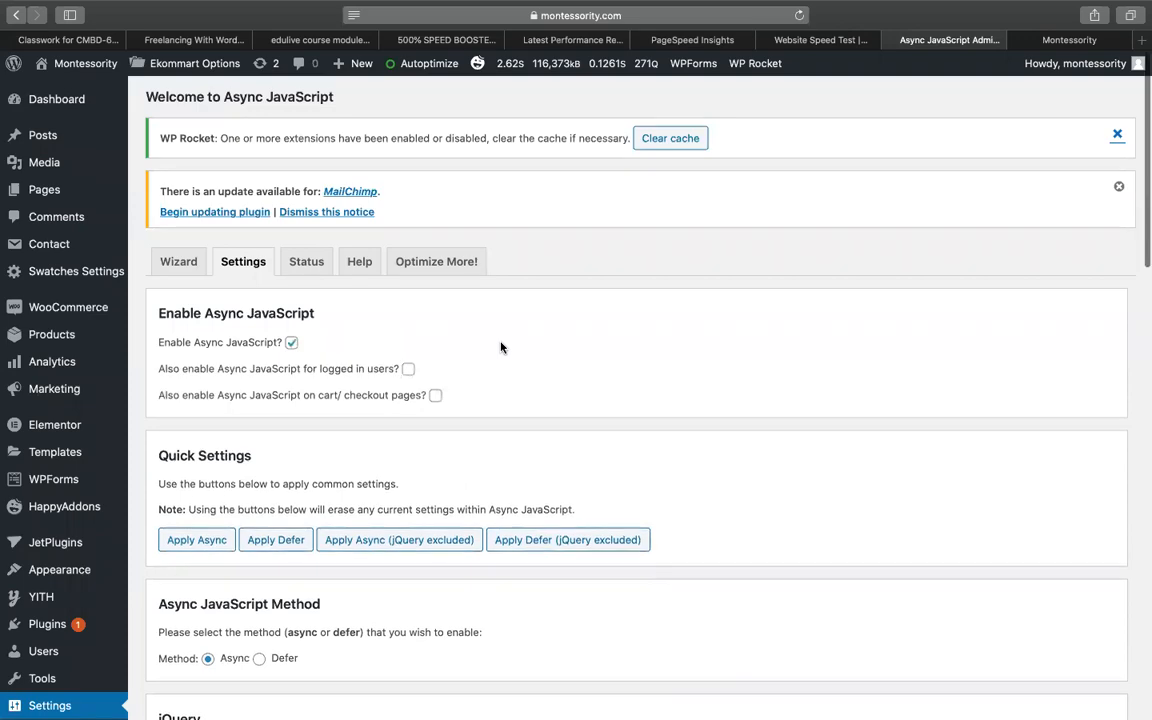
scroll(501, 347, down, 20)
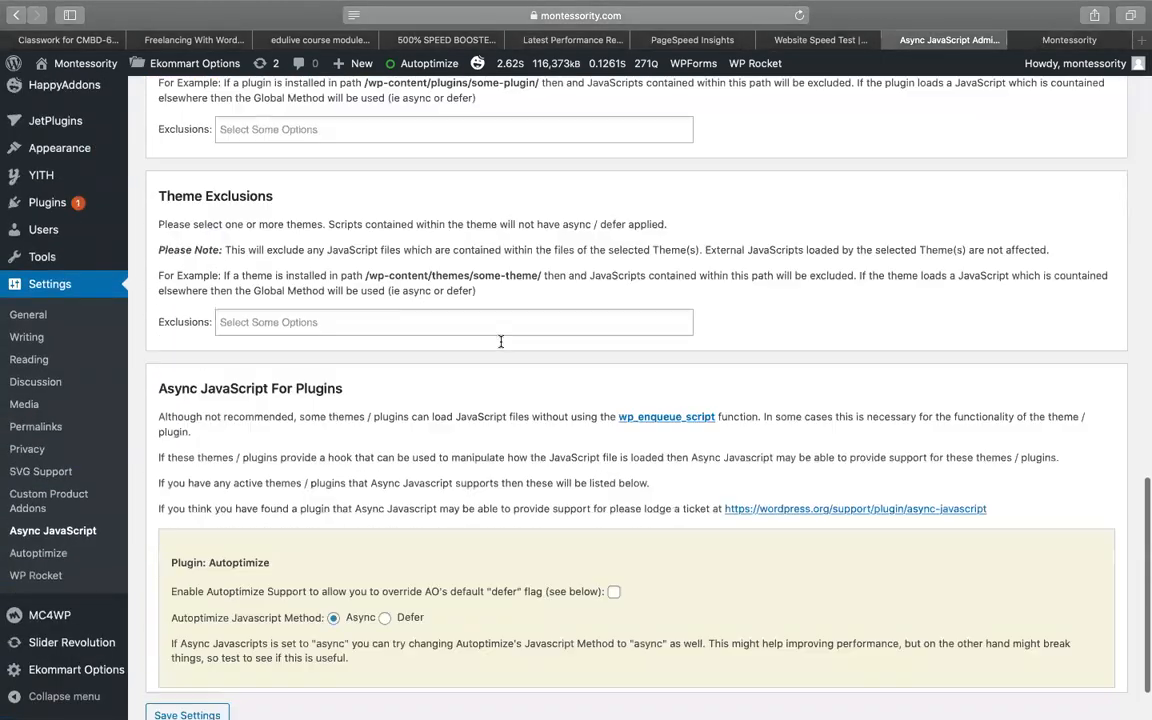
scroll(501, 341, down, 2)
scroll(501, 341, up, 10)
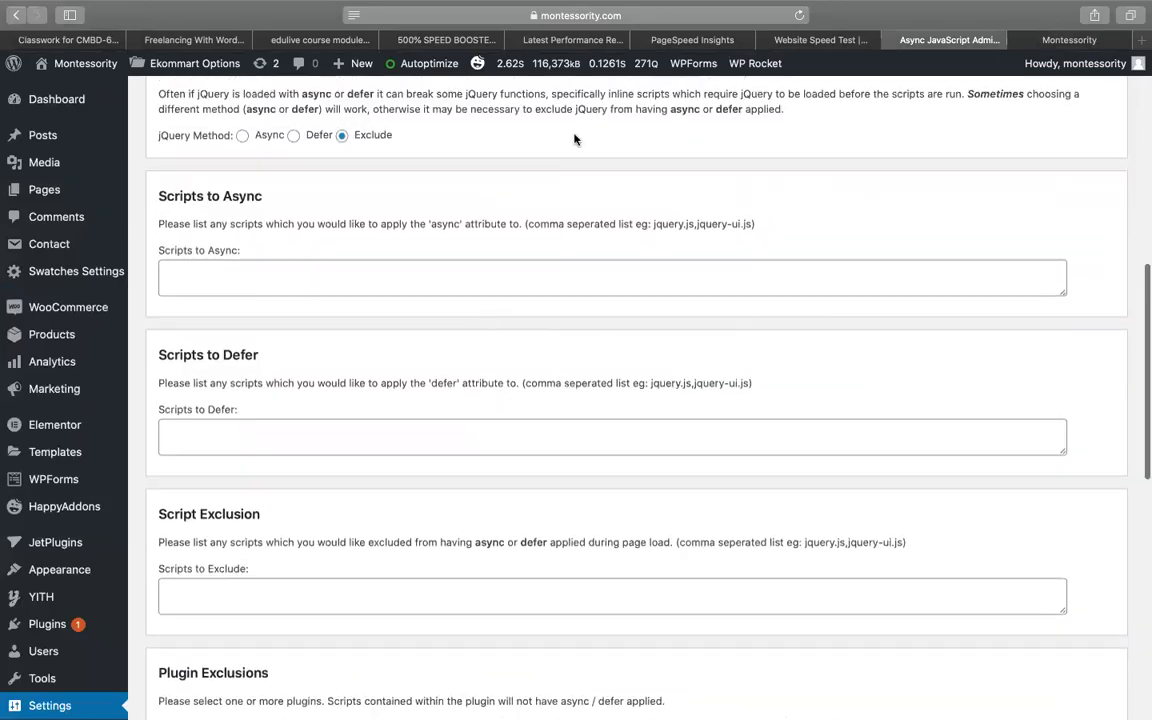
click(446, 40)
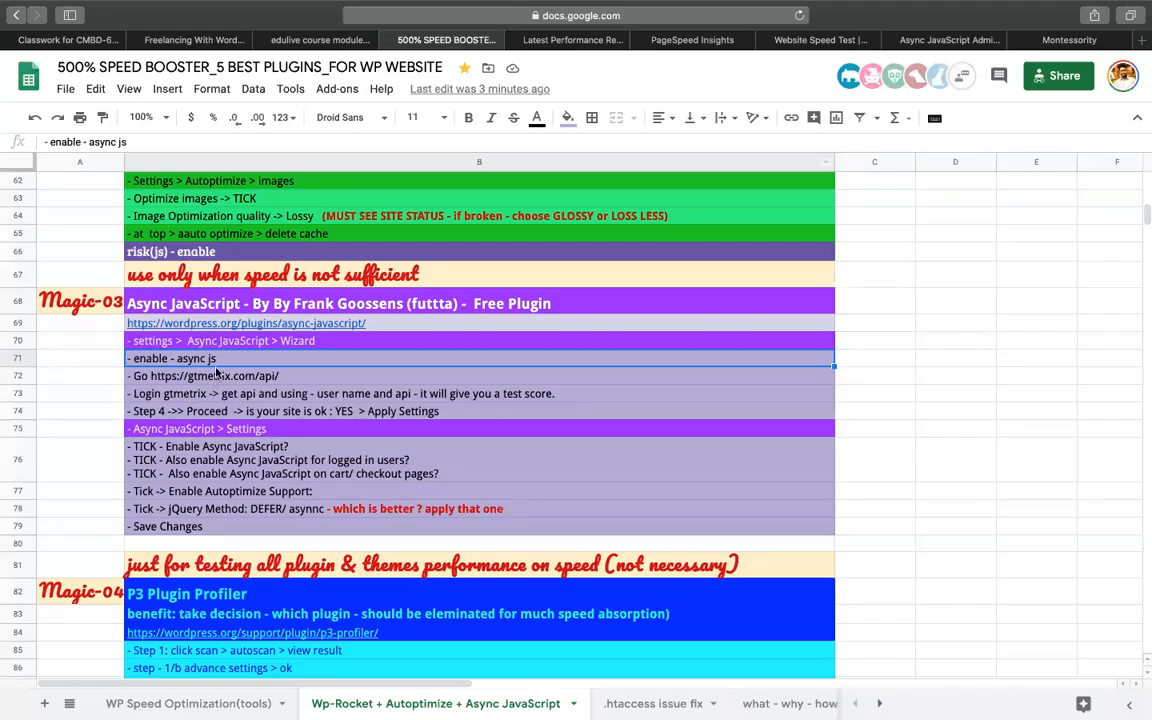
click(155, 376)
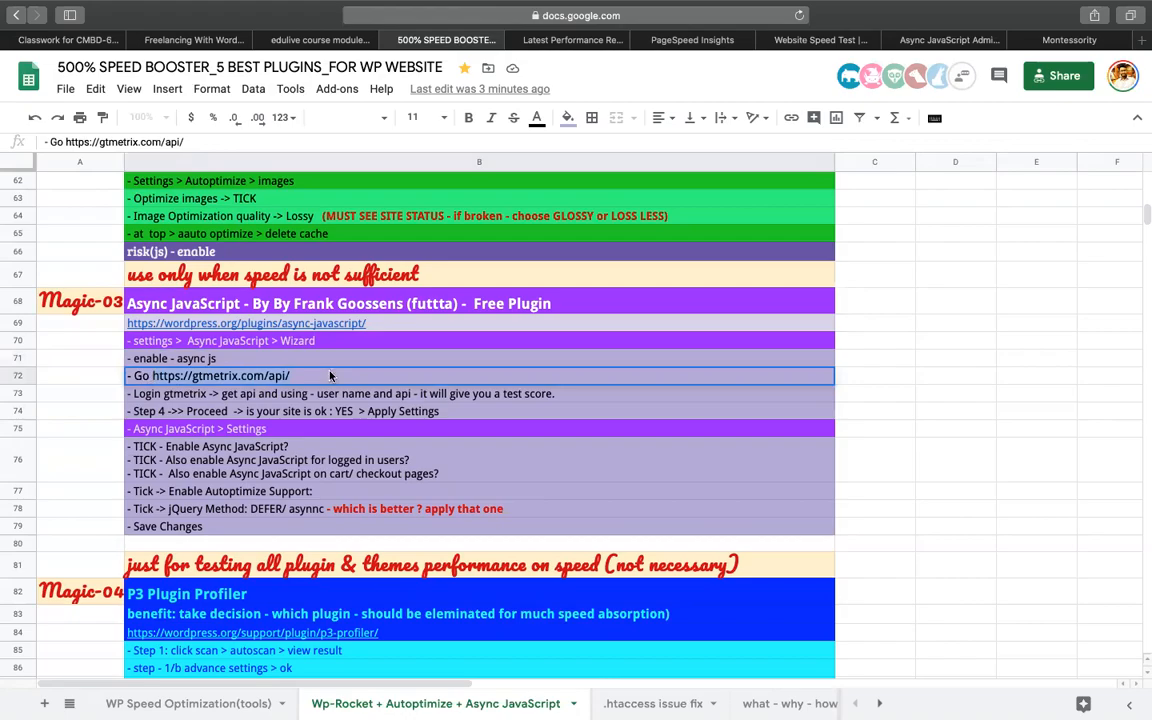
key(super+t)
text(https://gtmetrix.com/api/)
key(Return)
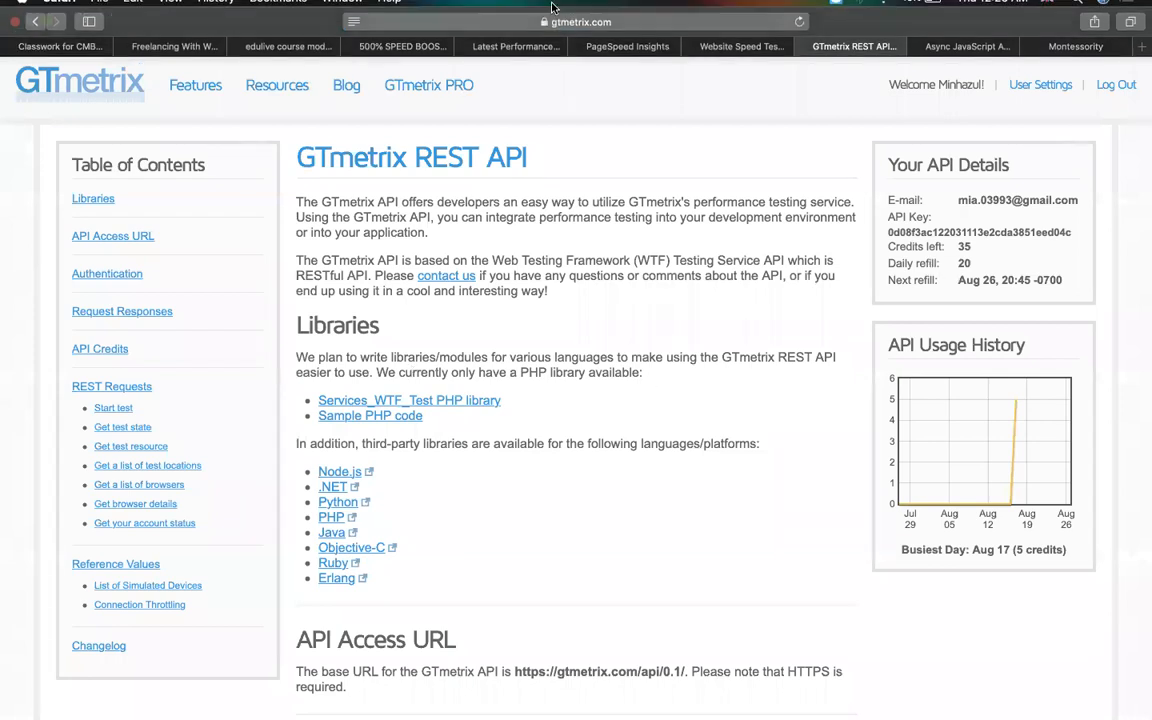
Step: Check the site's PageSpeed Insights result and latest GTmetrix performance report, then return to the GTmetrix REST API page
click(615, 59)
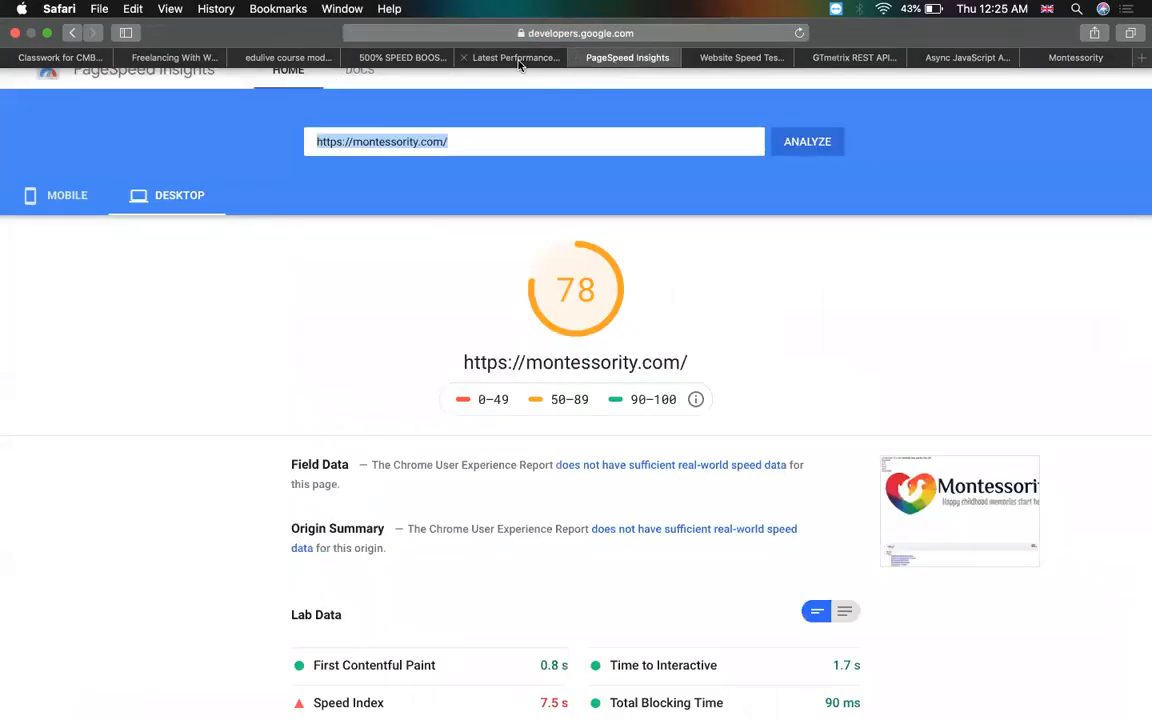
click(470, 57)
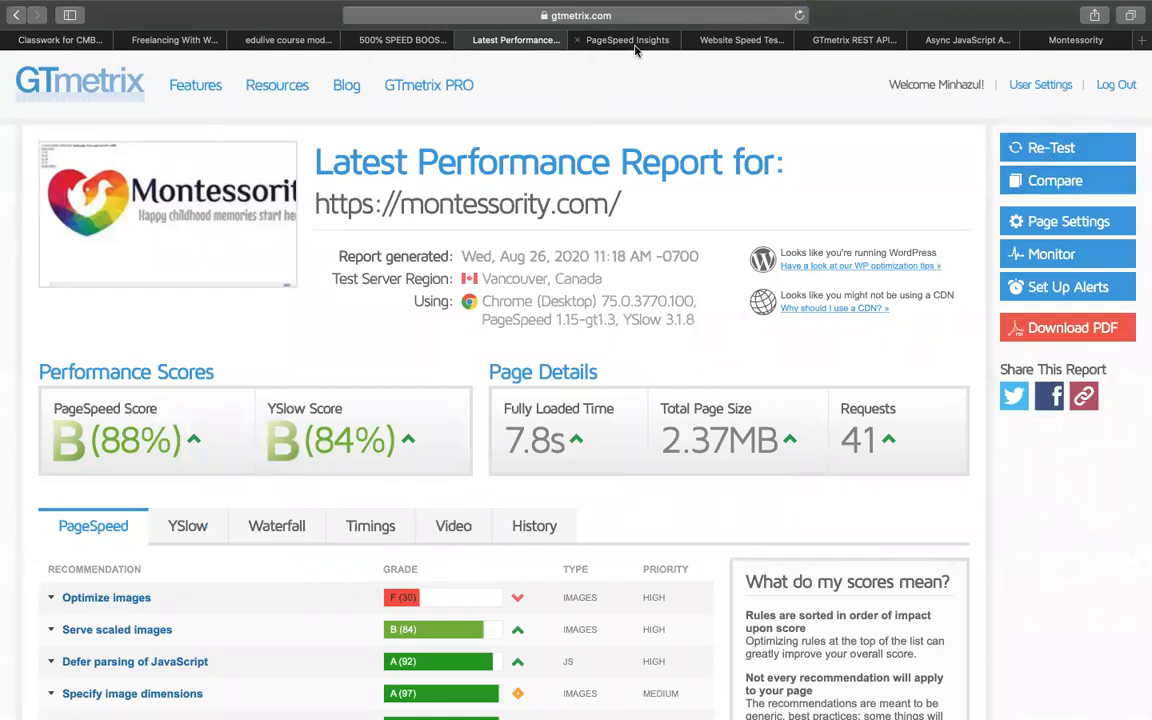
click(854, 40)
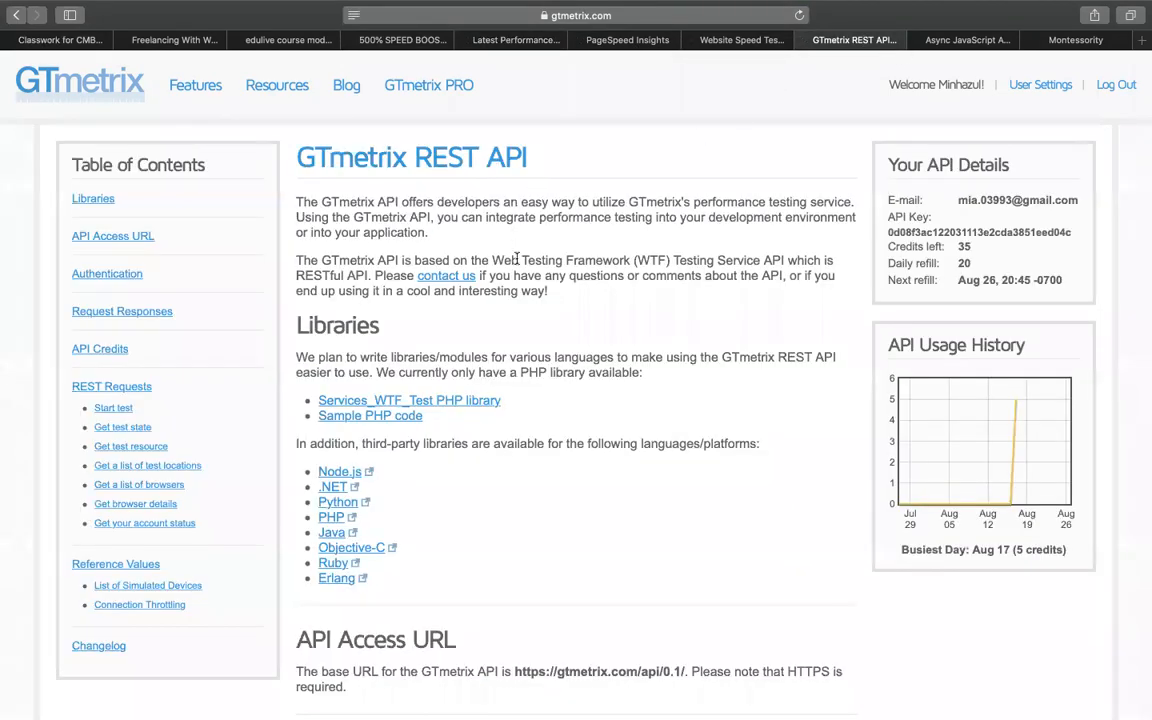
Step: Copy the account e-mail from Your API Details on the GTmetrix REST API page
scroll(517, 257, down, 7)
scroll(516, 258, up, 7)
drag(960, 200, 1076, 200)
key(super+c)
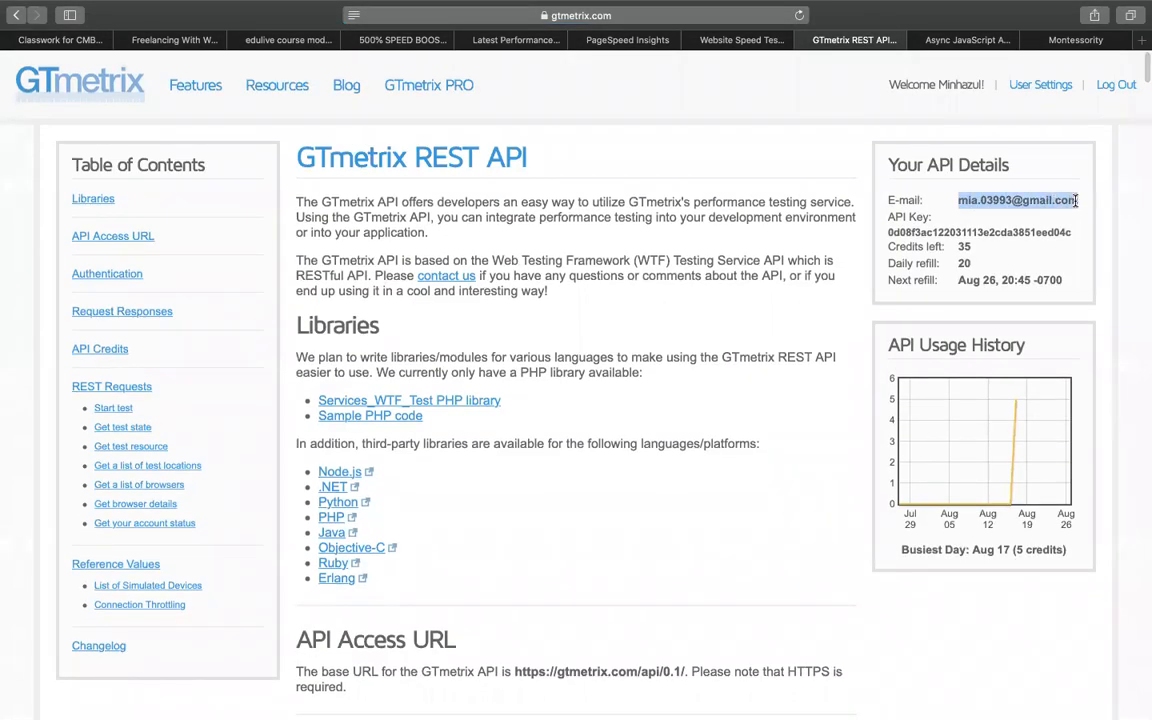
Step: Review the spreadsheet instructions in rows 73 and 74 on using the GTmetrix API login and proceeding through the wizard
click(400, 40)
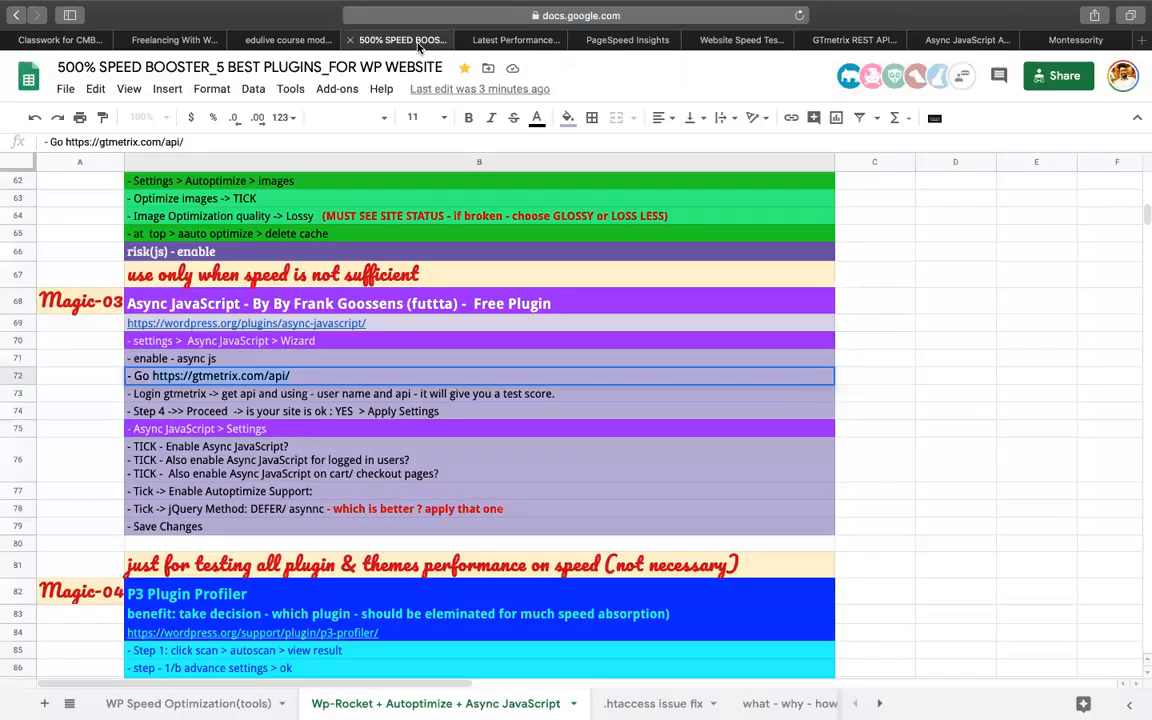
click(199, 395)
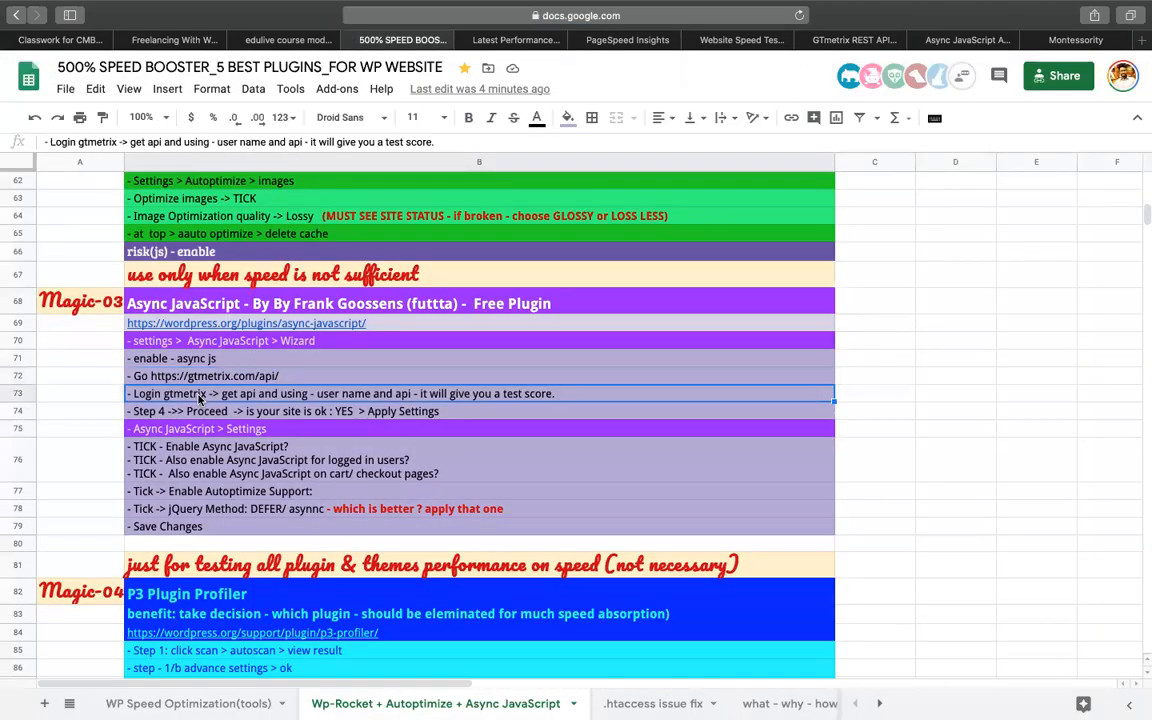
click(184, 415)
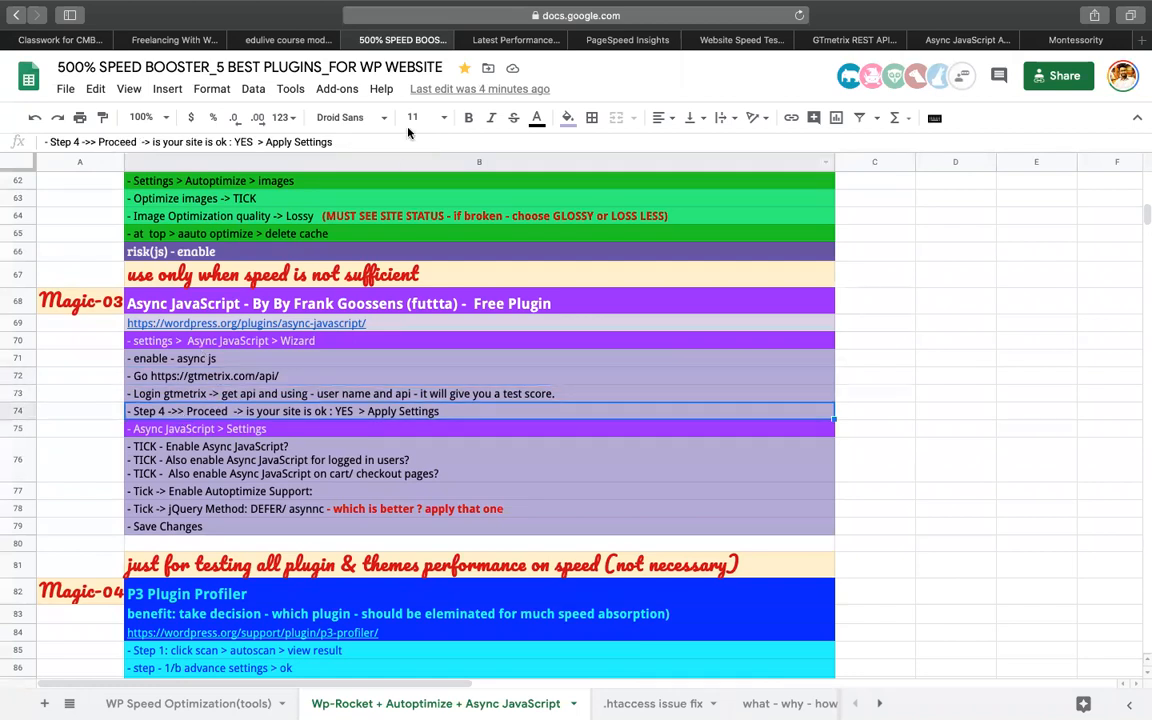
Step: Open the Async JavaScript plugin's Wizard and paste the copied account e-mail as the GTmetrix Username
click(985, 44)
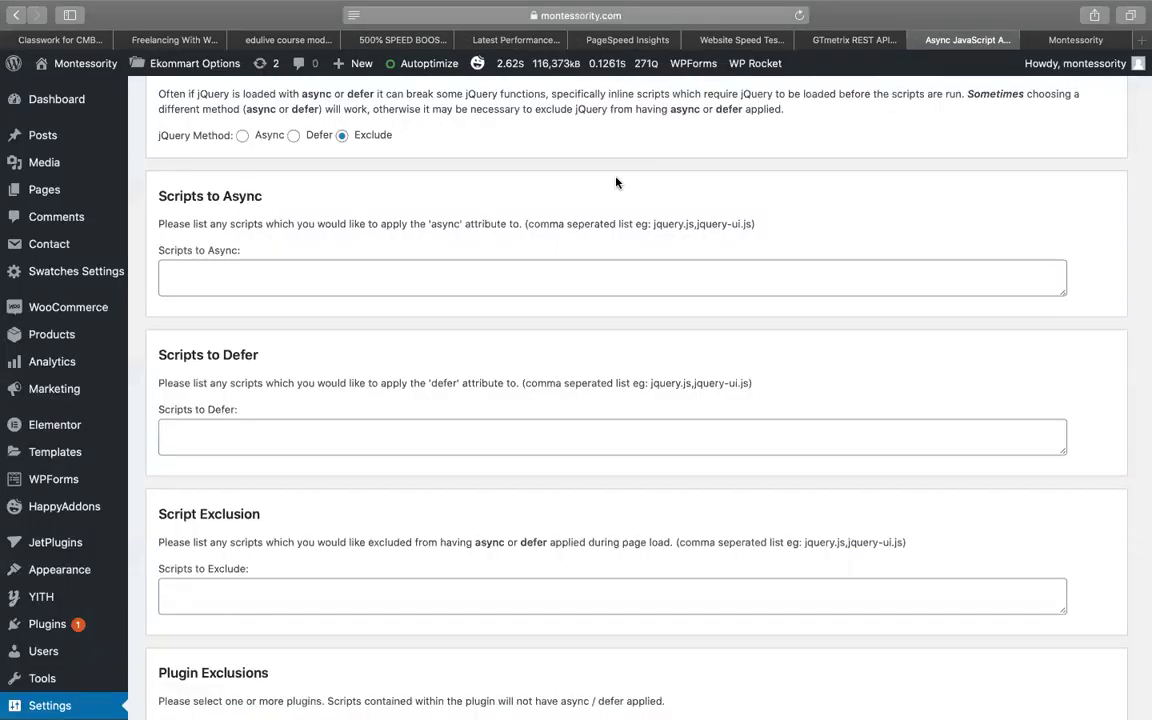
scroll(615, 180, up, 5)
scroll(577, 216, up, 3)
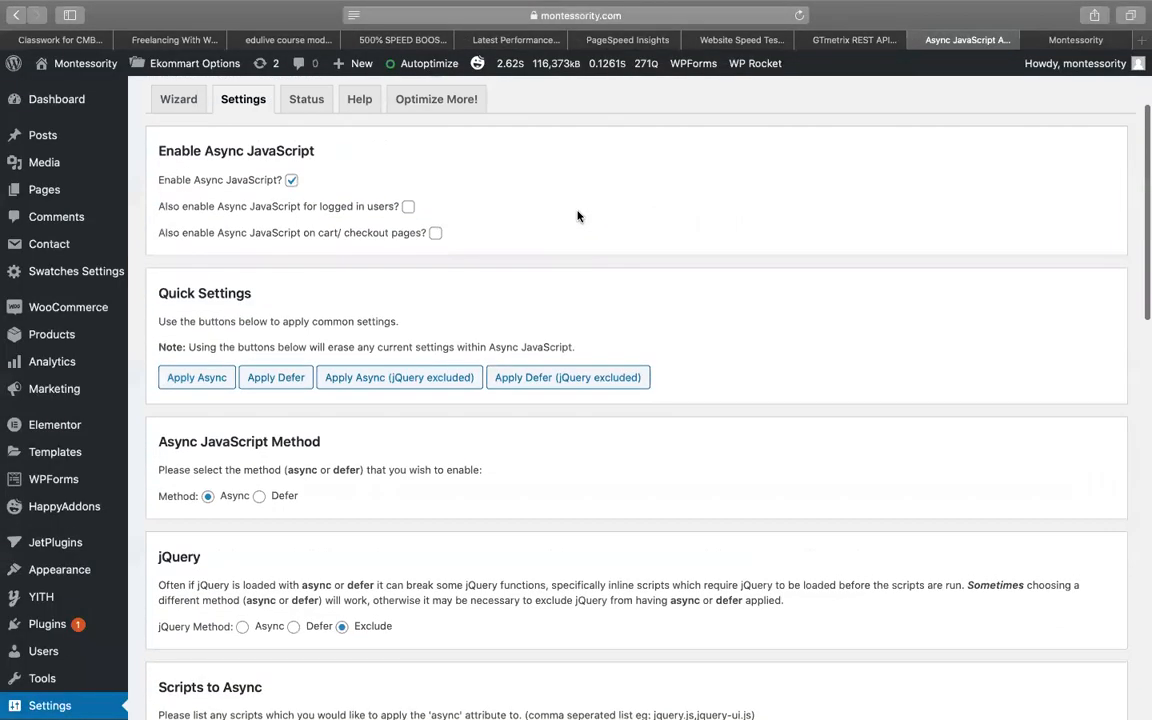
click(165, 204)
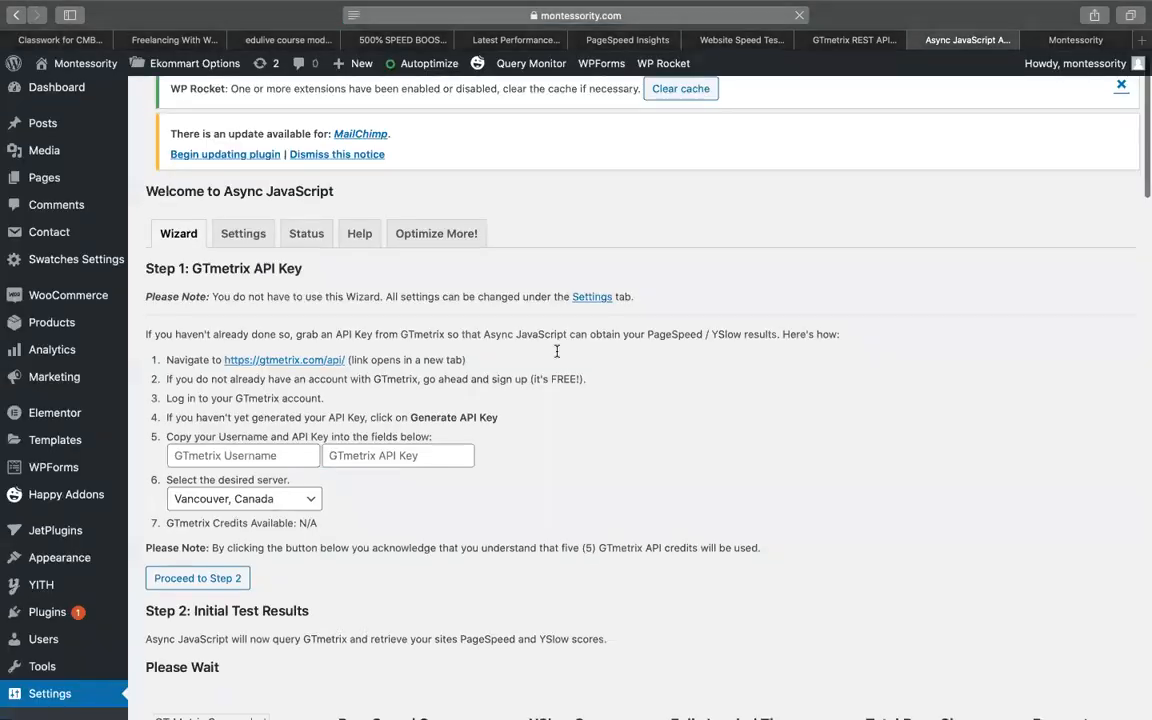
scroll(557, 351, down, 2)
click(265, 380)
key(super+v)
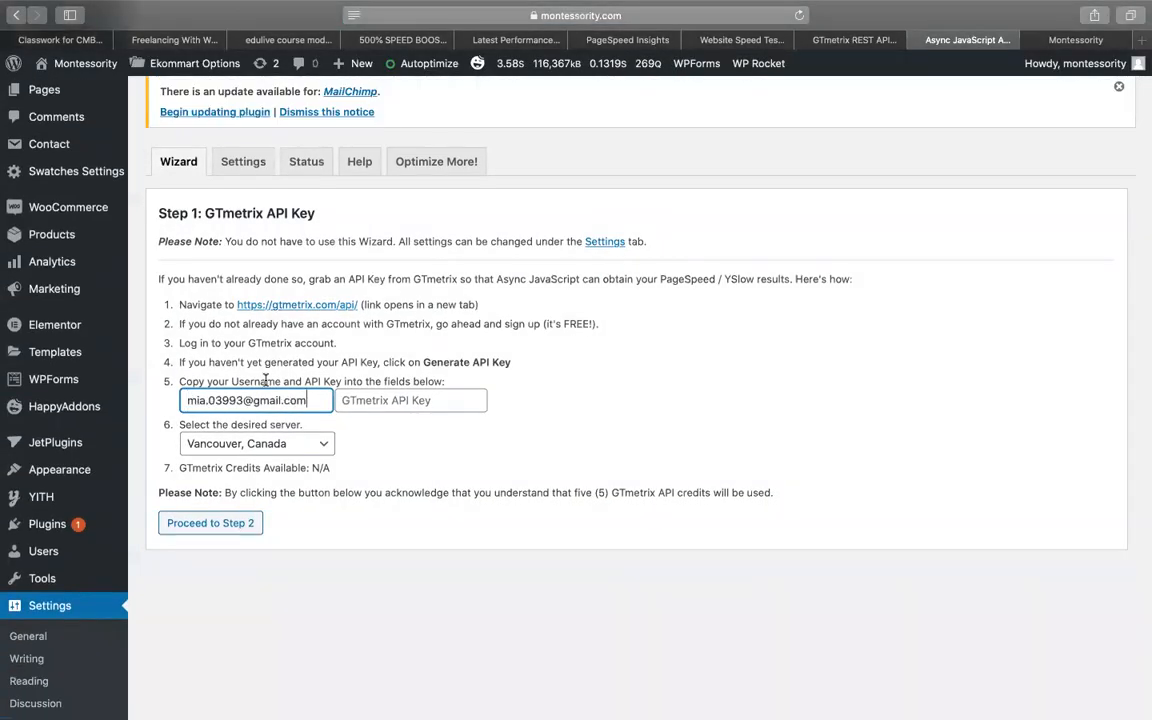
key(Tab)
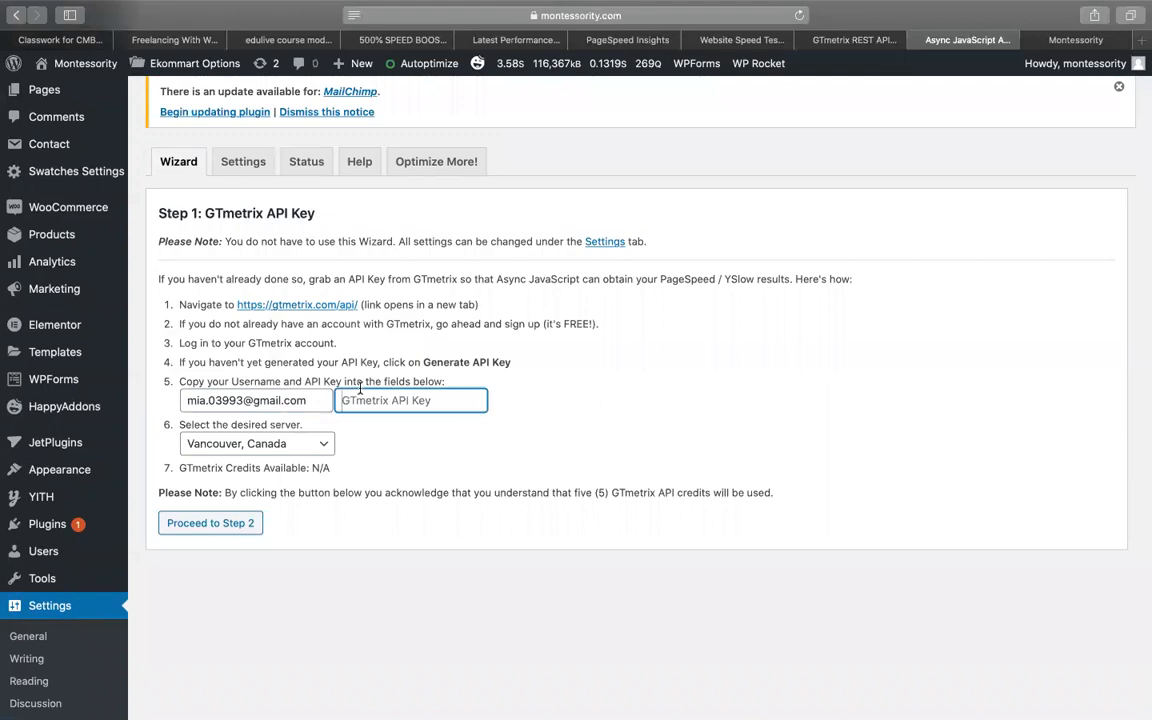
Step: Copy the API key from the GTmetrix API details into the wizard's GTmetrix API Key field and proceed to Step 2
click(853, 40)
double_click(935, 232)
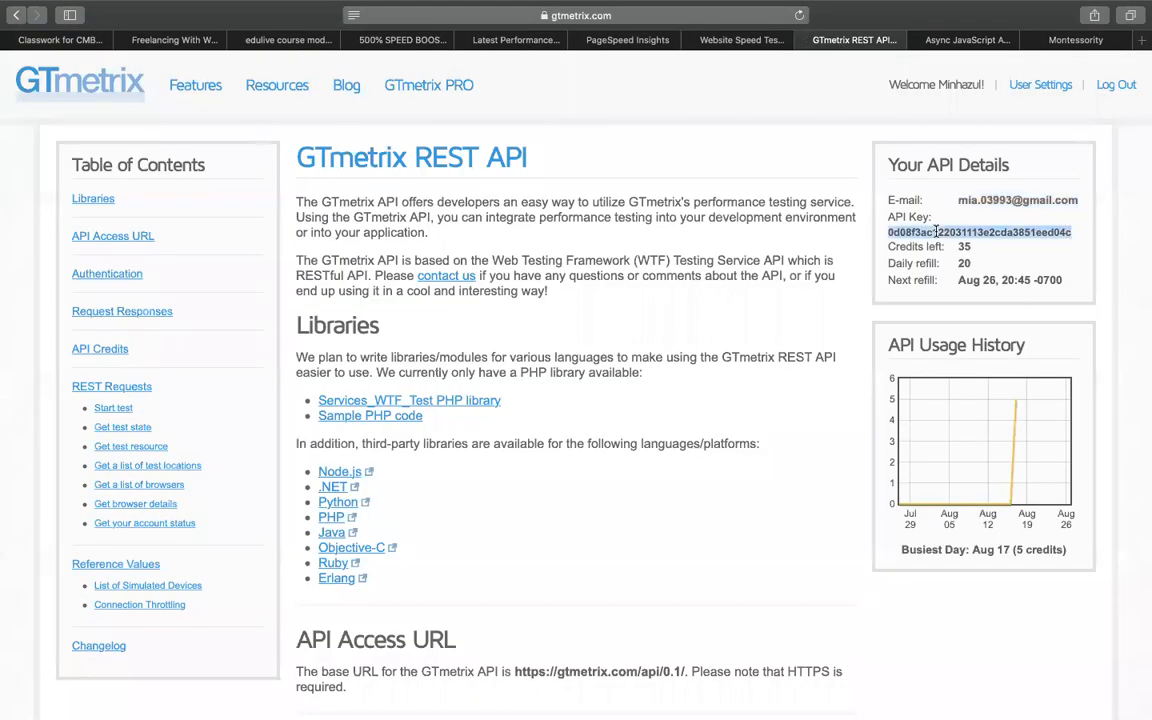
click(951, 36)
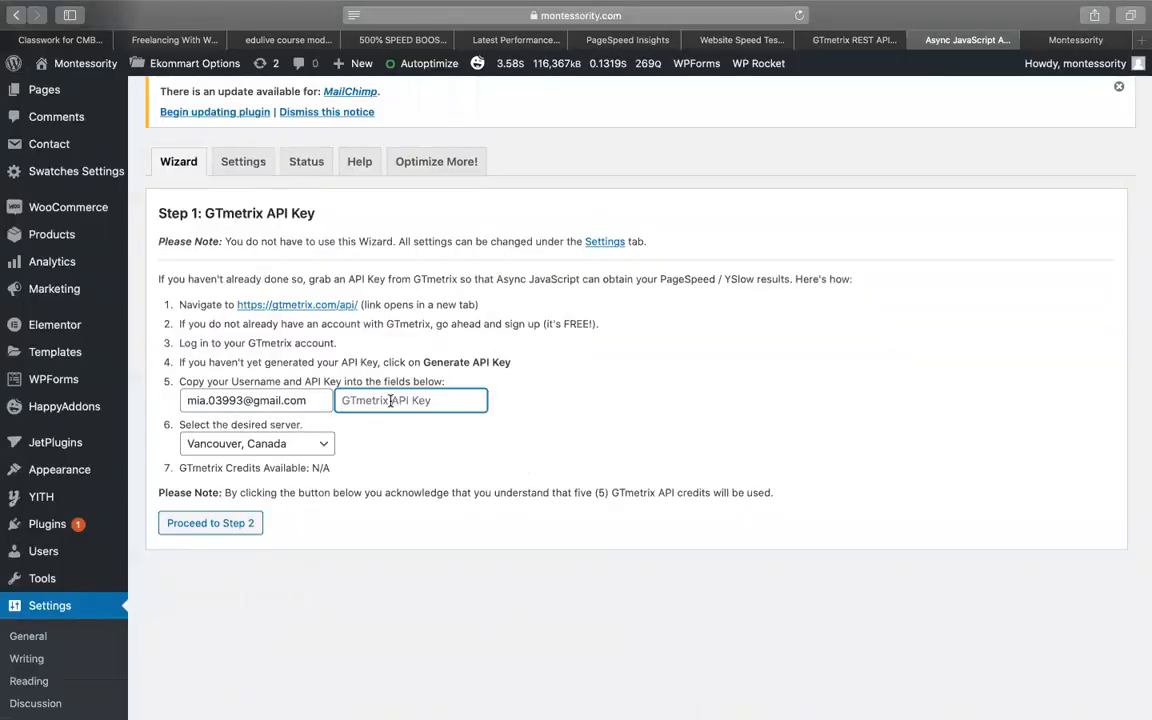
click(212, 518)
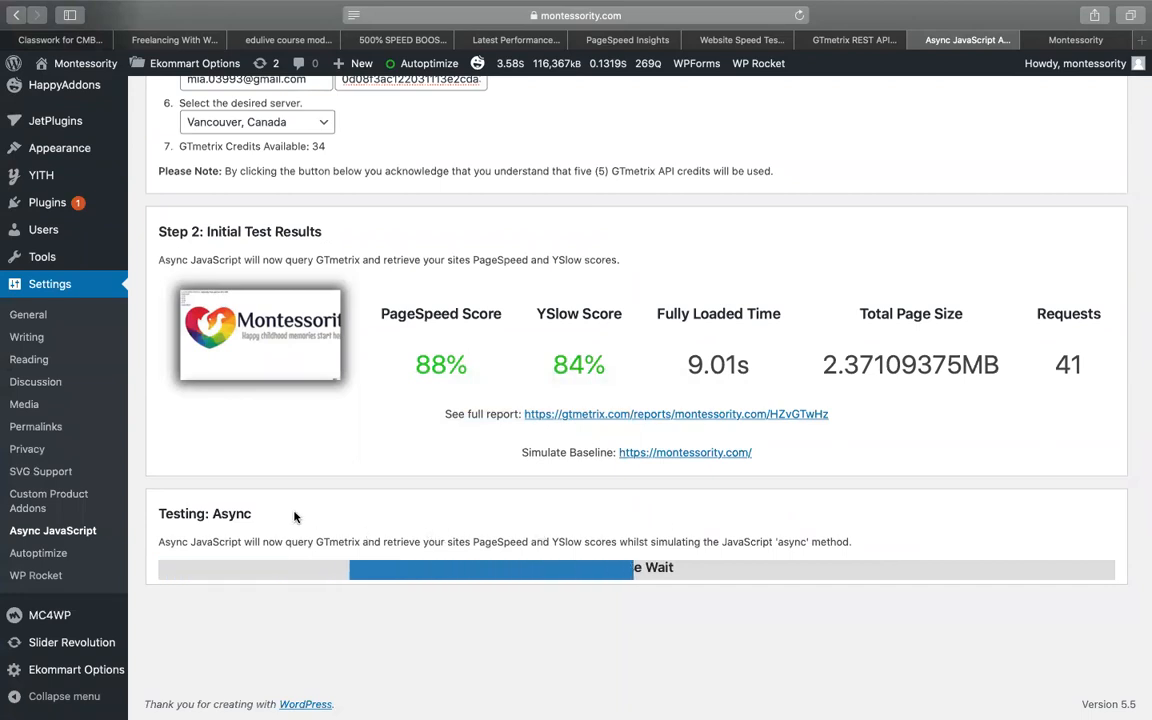
Step: Compare the wizard's initial, Async and Defer test results while the Async (jQuery excluded) test runs
double_click(240, 514)
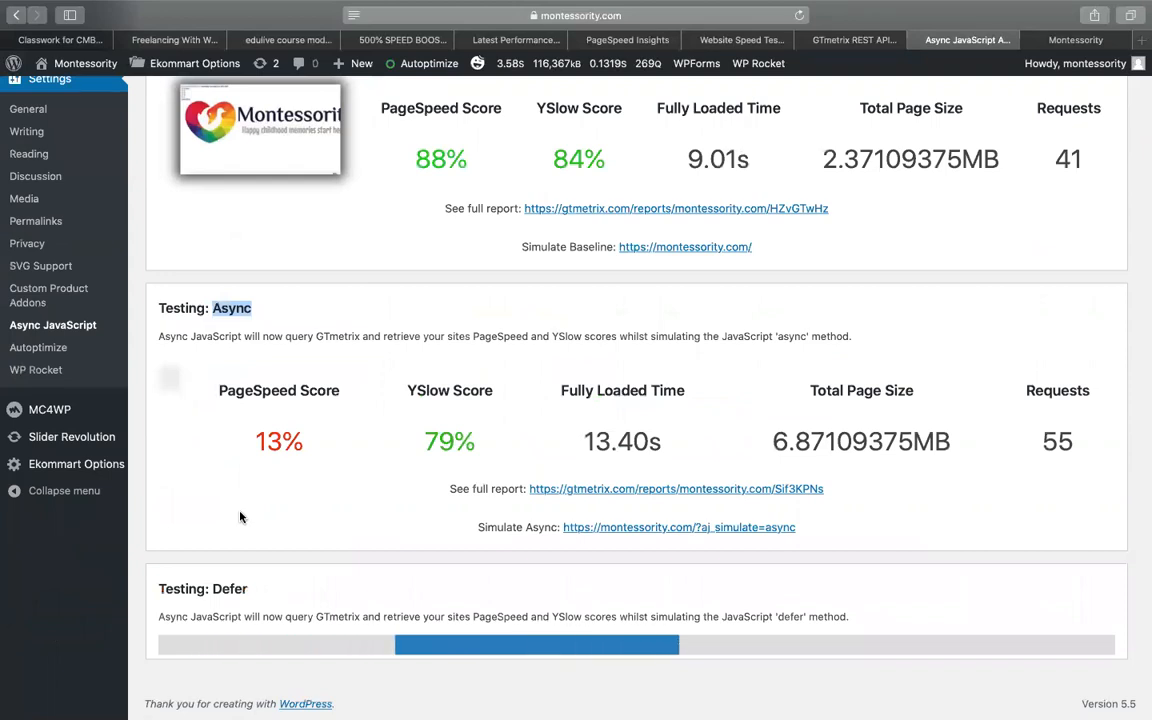
scroll(400, 316, up, 3)
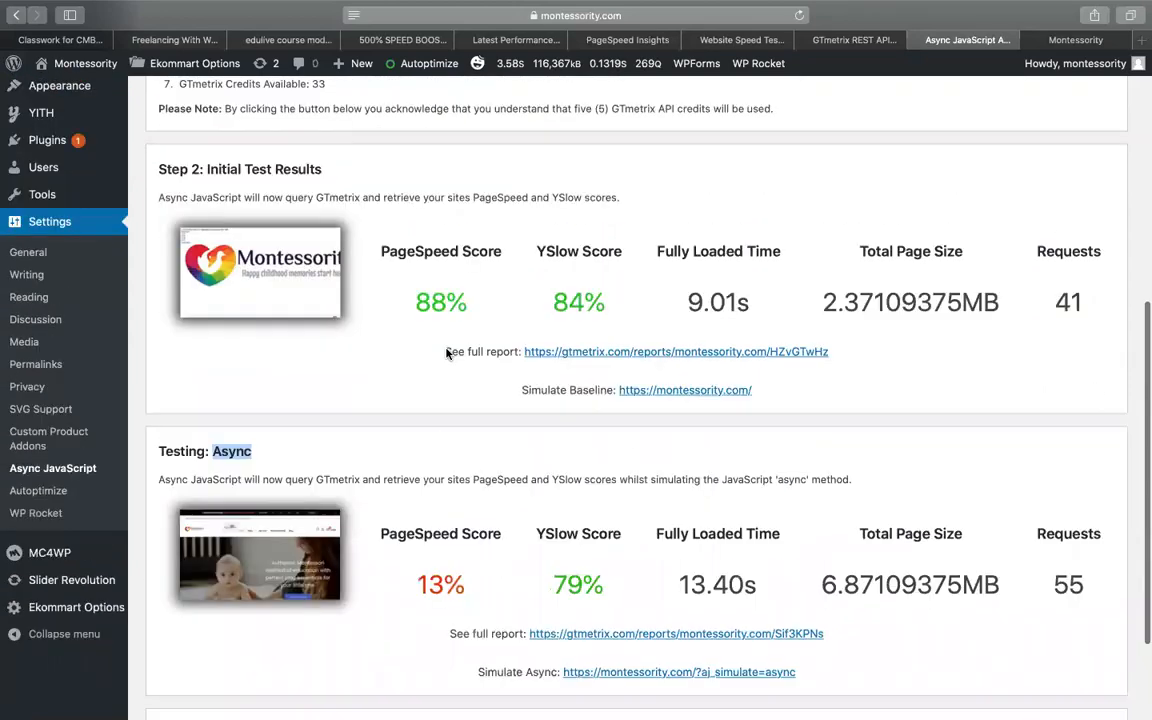
scroll(384, 458, down, 3)
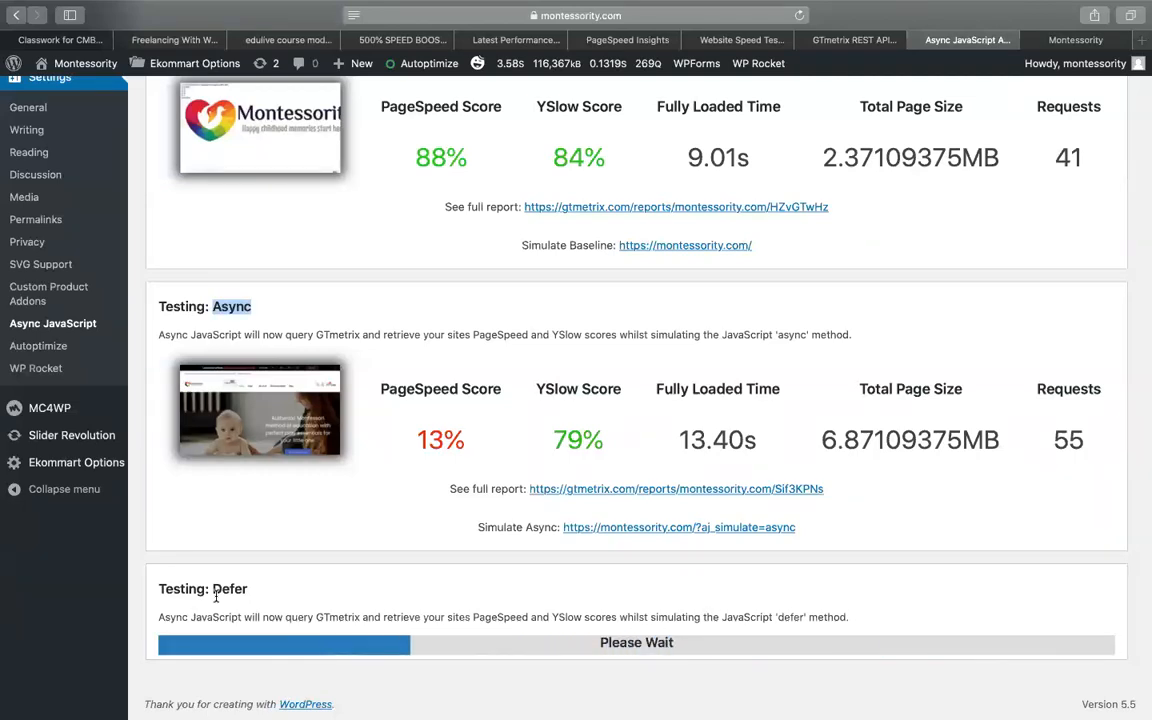
scroll(215, 596, down, 2)
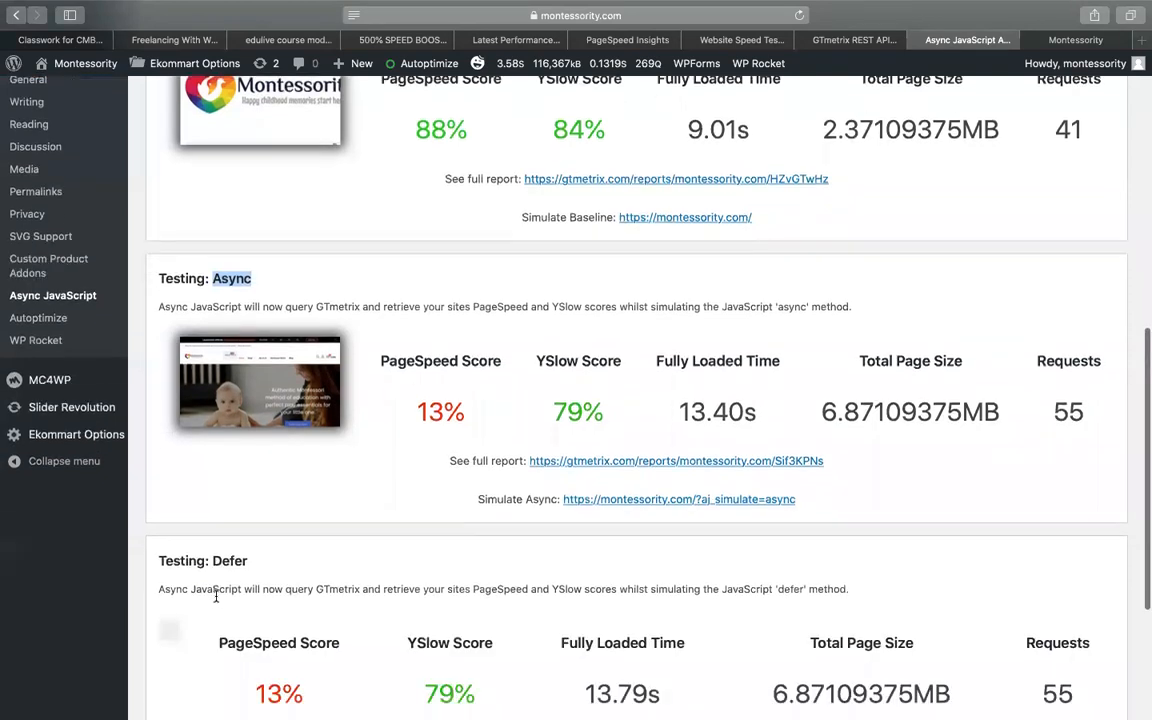
scroll(215, 596, down, 5)
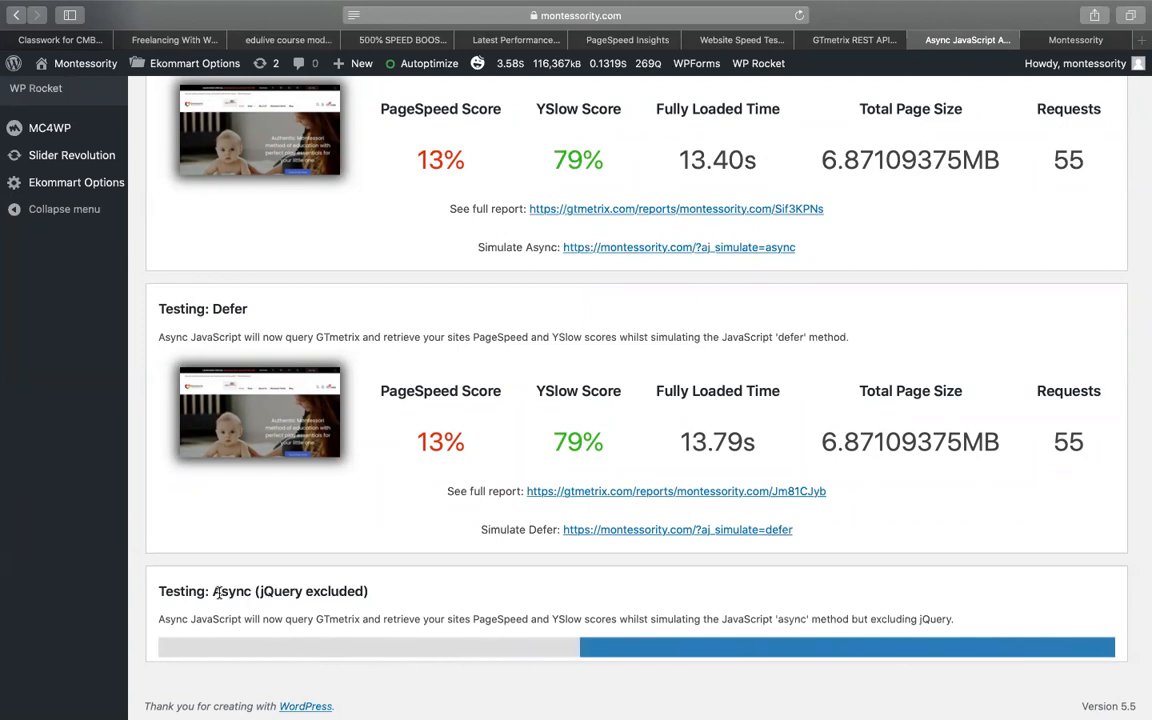
drag(255, 591, 399, 590)
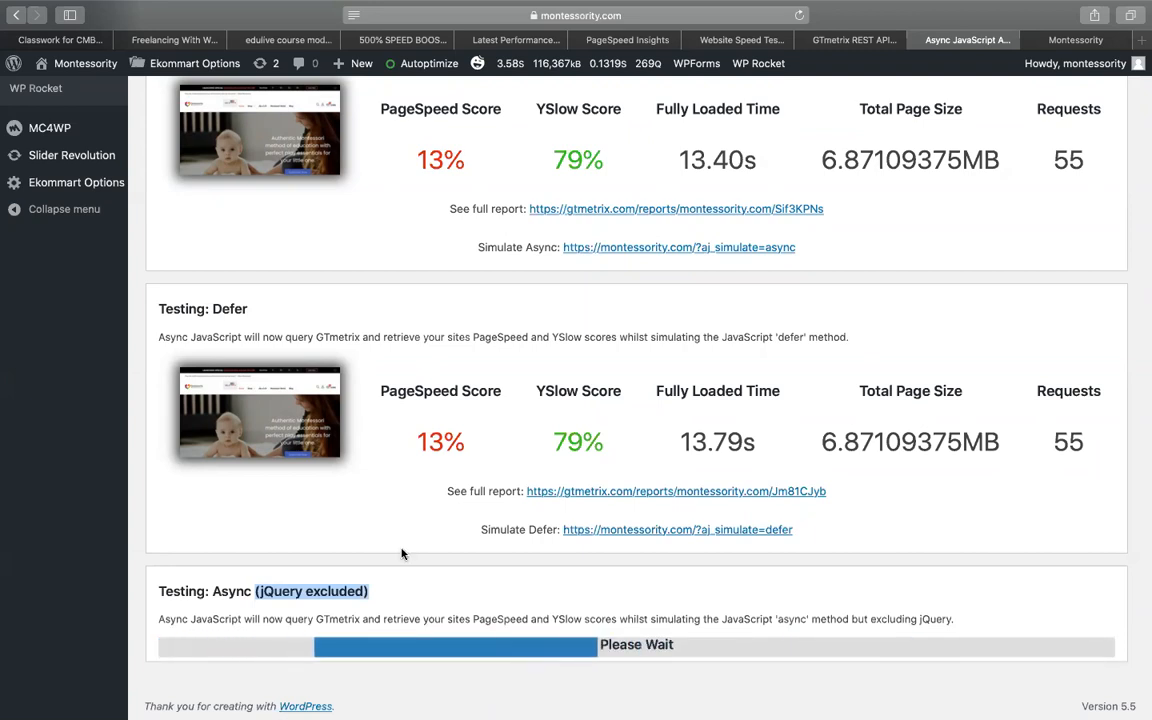
Step: Return to the speed booster spreadsheet, glance at the ".htaccess issue fix" sheet and open the "what - why - how ?" sheet
click(390, 41)
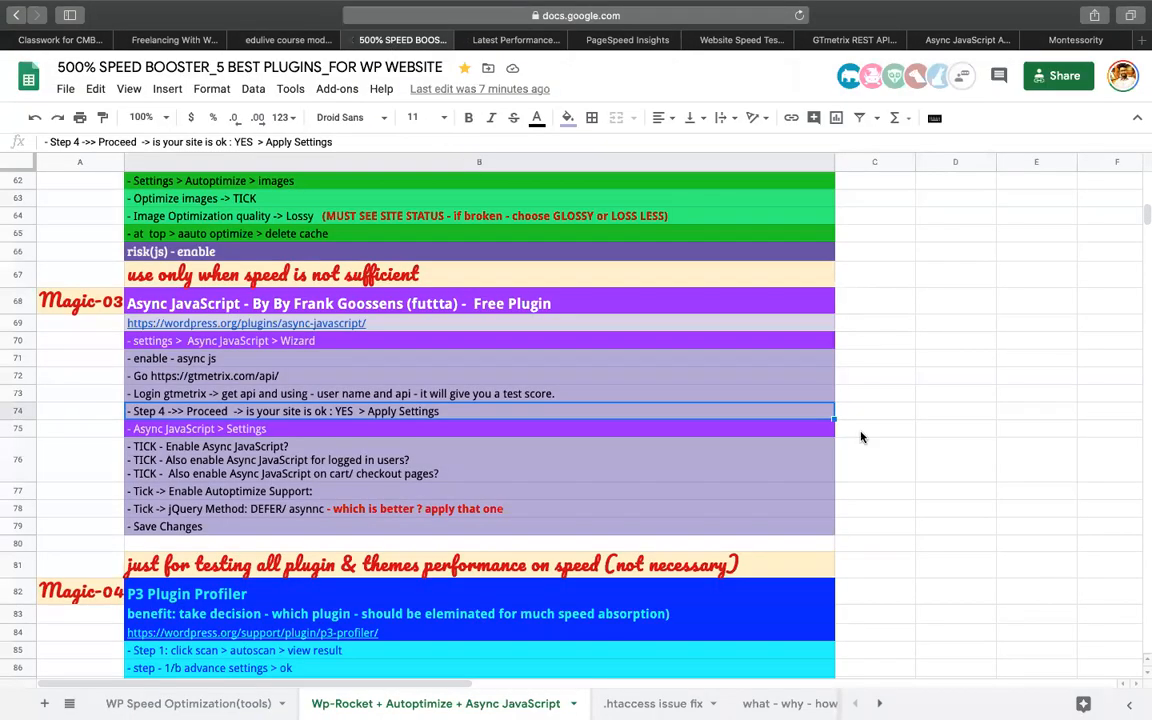
click(1040, 447)
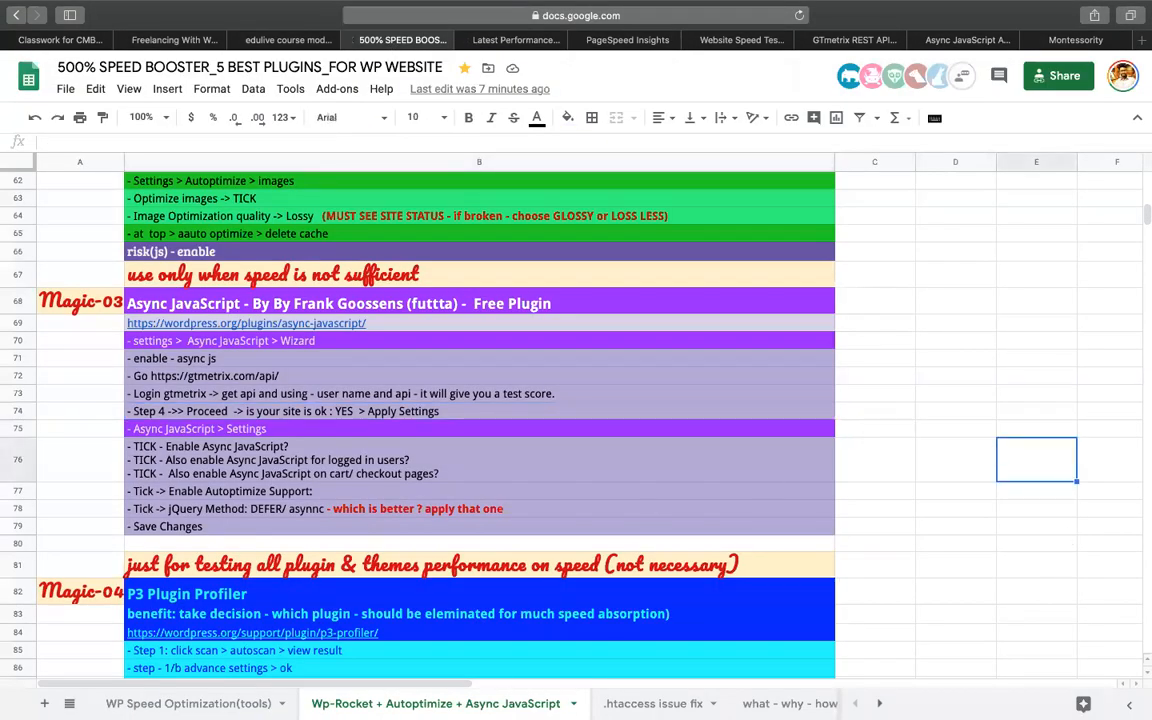
click(653, 704)
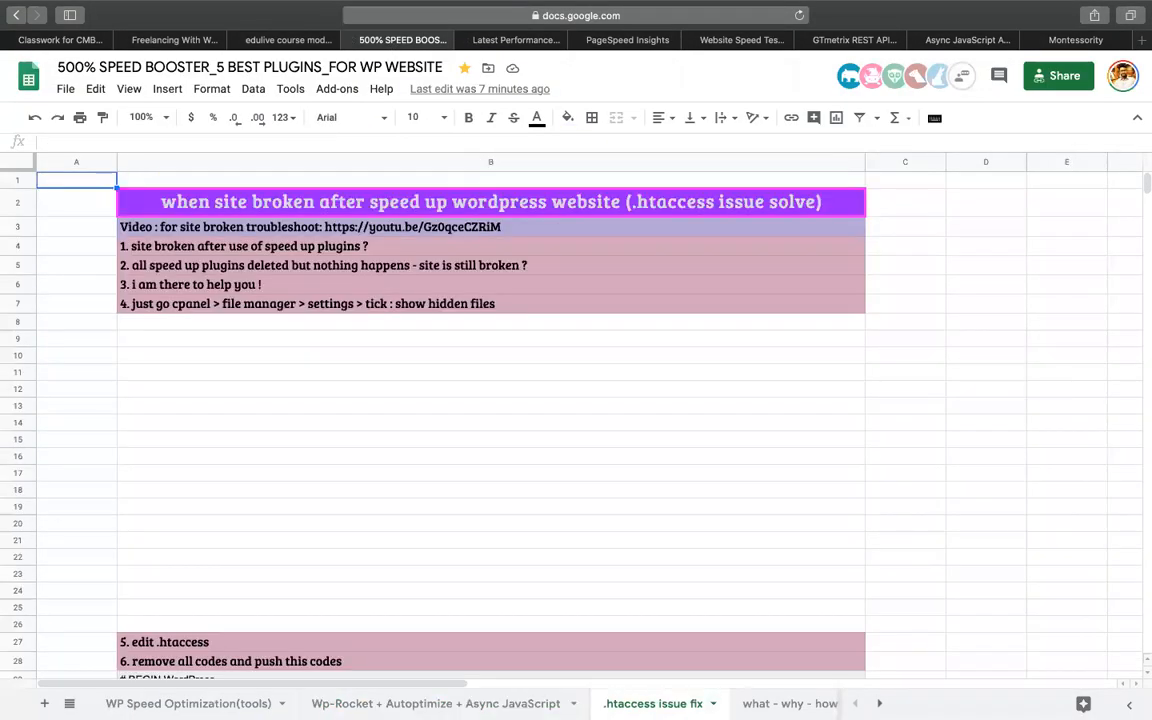
click(790, 704)
click(733, 412)
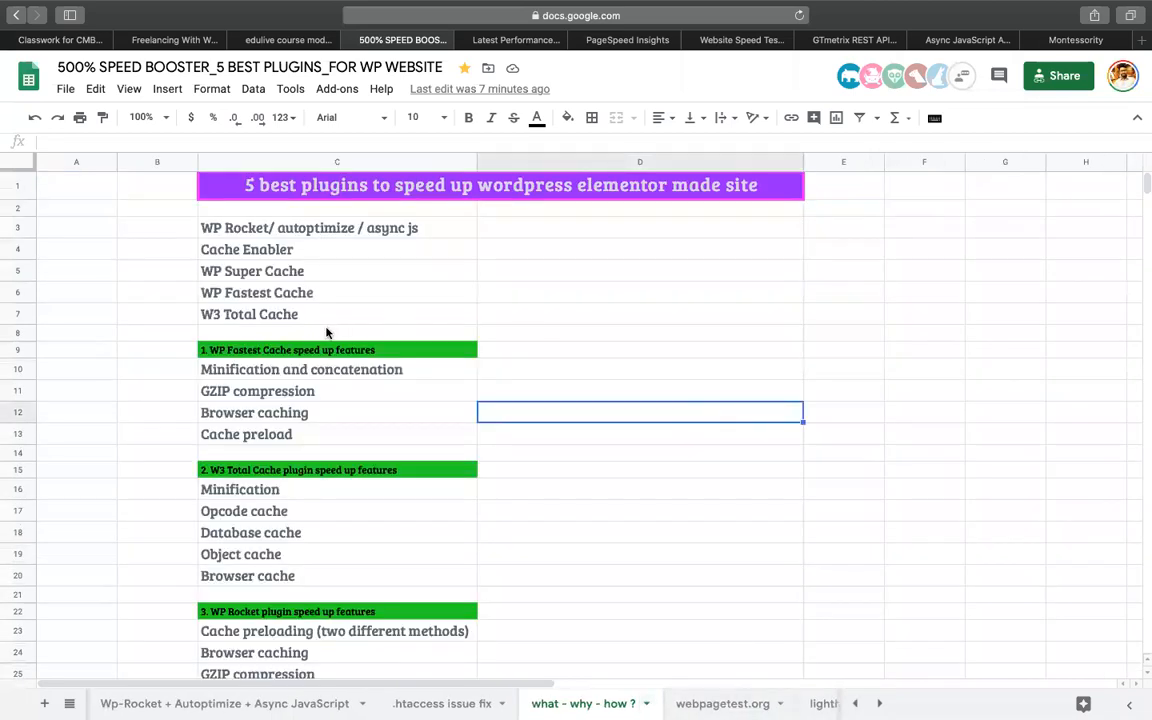
Step: Examine the "all Speed Incrising Factors" list, going over the compression, minification and cache entries
scroll(689, 360, down, 15)
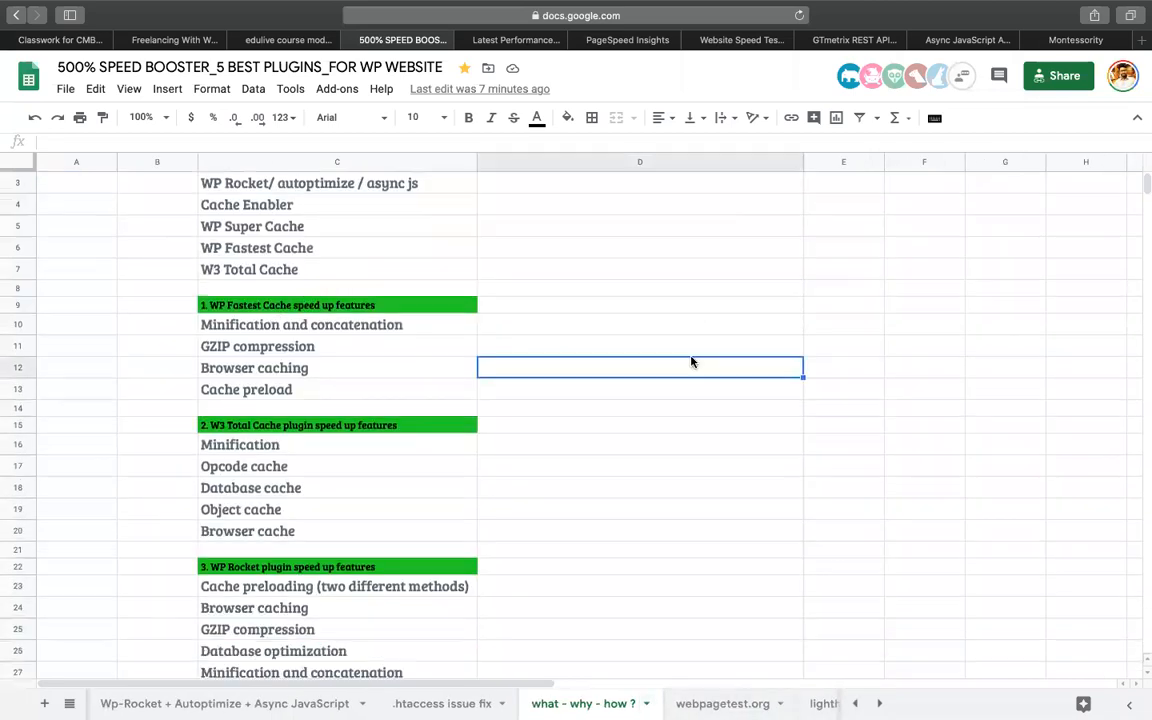
scroll(689, 360, up, 5)
scroll(690, 362, down, 3)
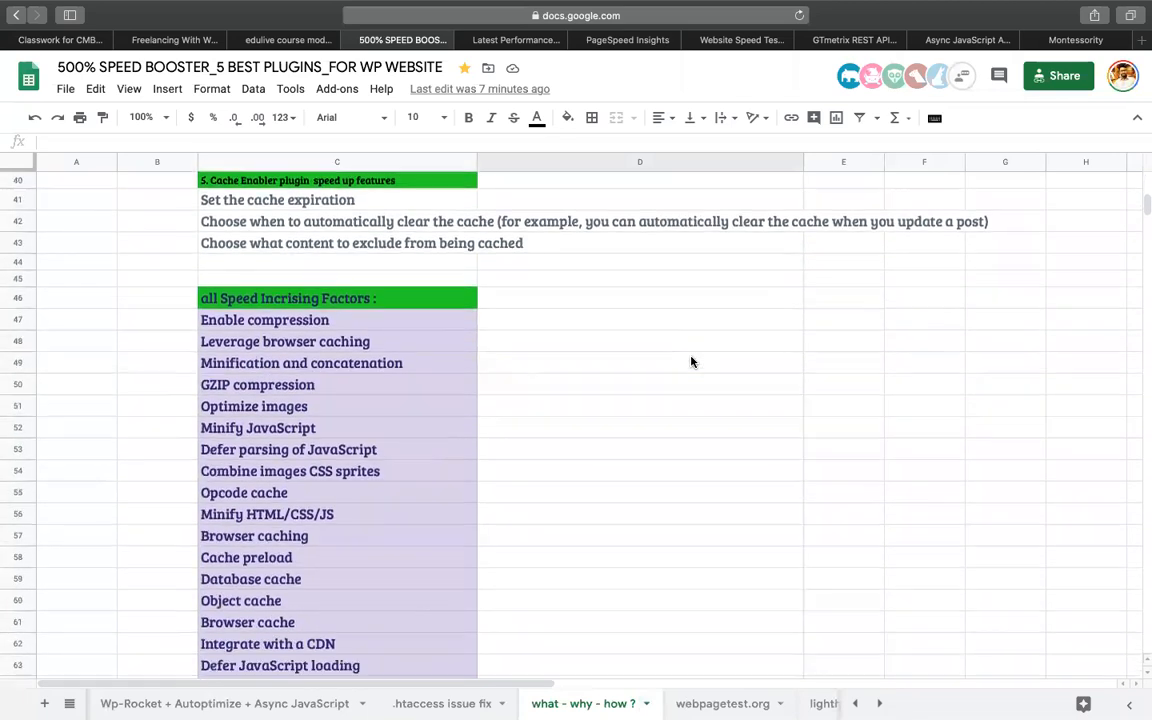
drag(309, 291, 316, 627)
click(591, 427)
click(233, 458)
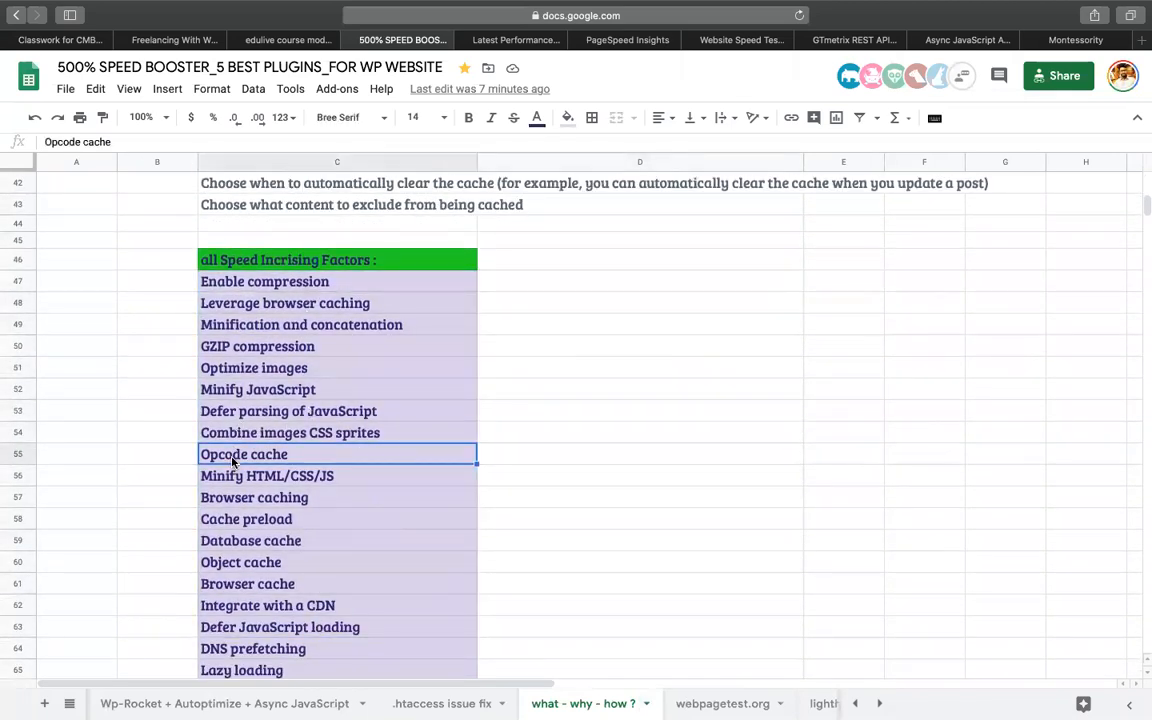
click(235, 521)
click(235, 543)
click(235, 565)
click(238, 590)
drag(295, 281, 340, 518)
click(501, 501)
Step: Review the sheet's speed-up feature lists for the WP Fastest Cache, W3 Total Cache and WP Rocket plugins
scroll(501, 501, up, 10)
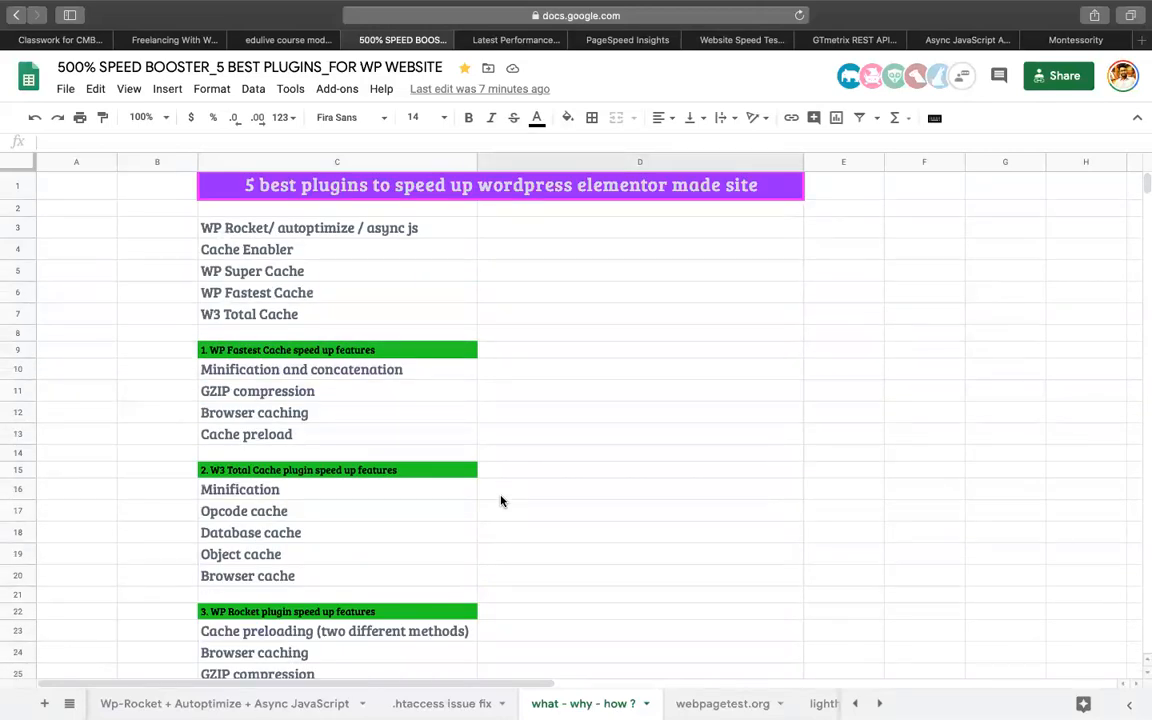
click(280, 349)
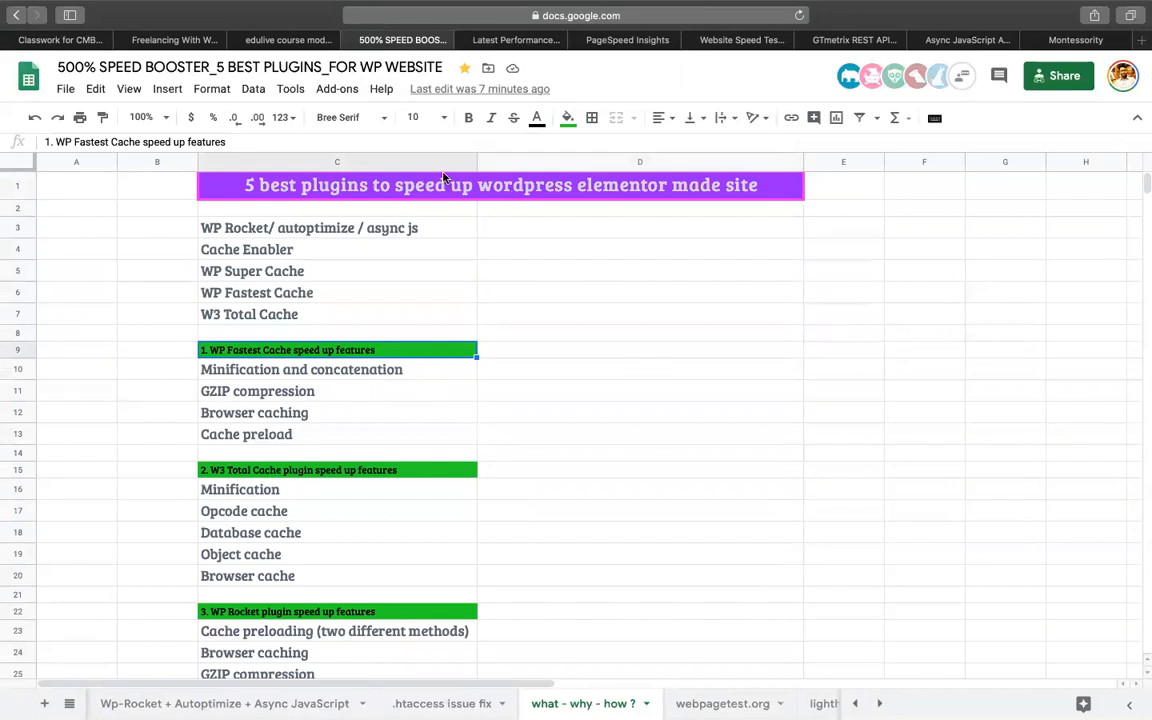
click(404, 186)
click(650, 252)
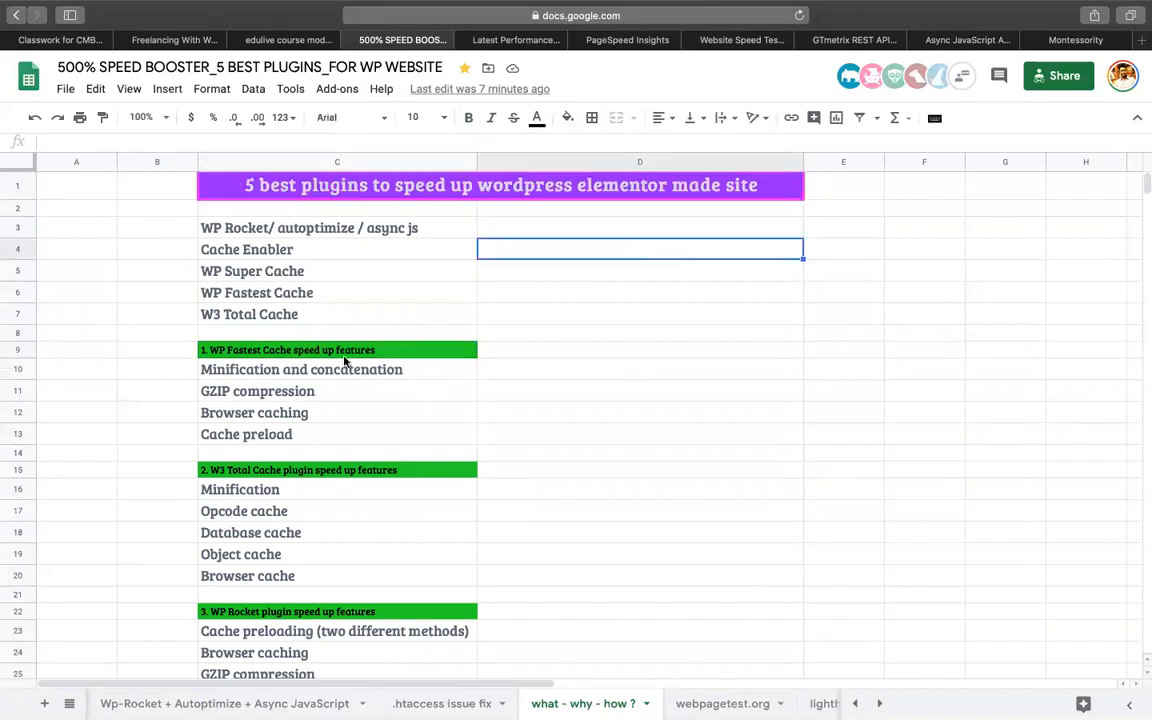
click(280, 349)
scroll(280, 352, down, 2)
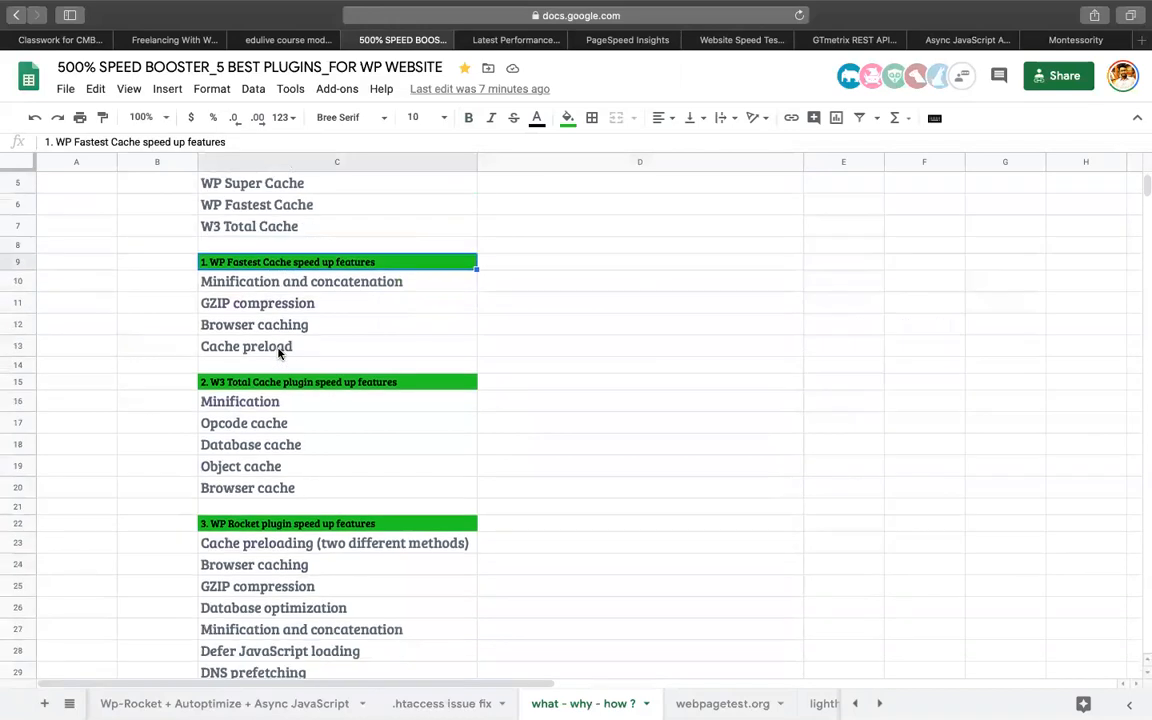
click(260, 383)
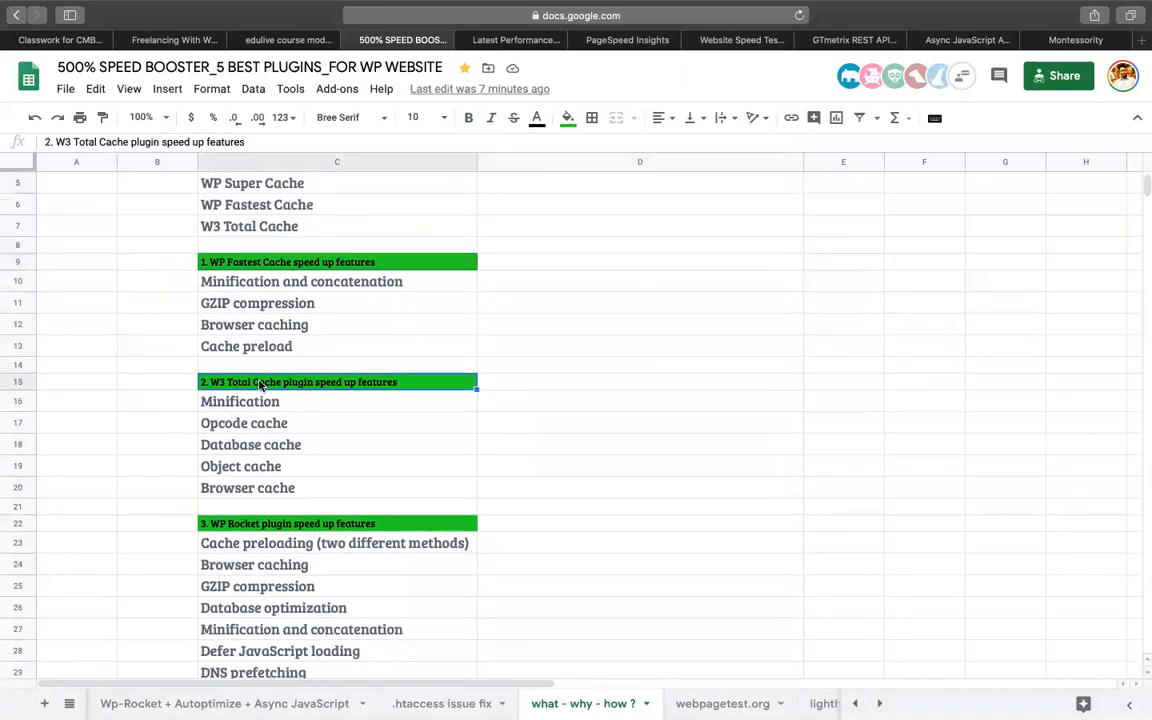
scroll(260, 385, down, 2)
click(230, 426)
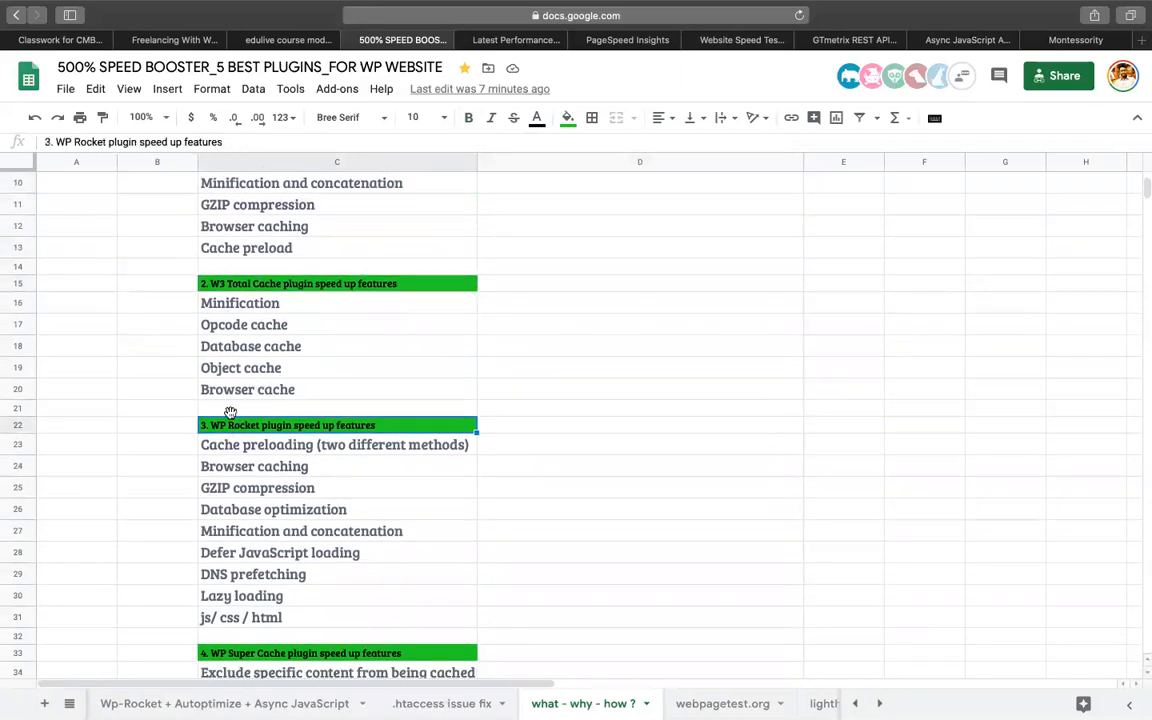
drag(240, 311, 240, 395)
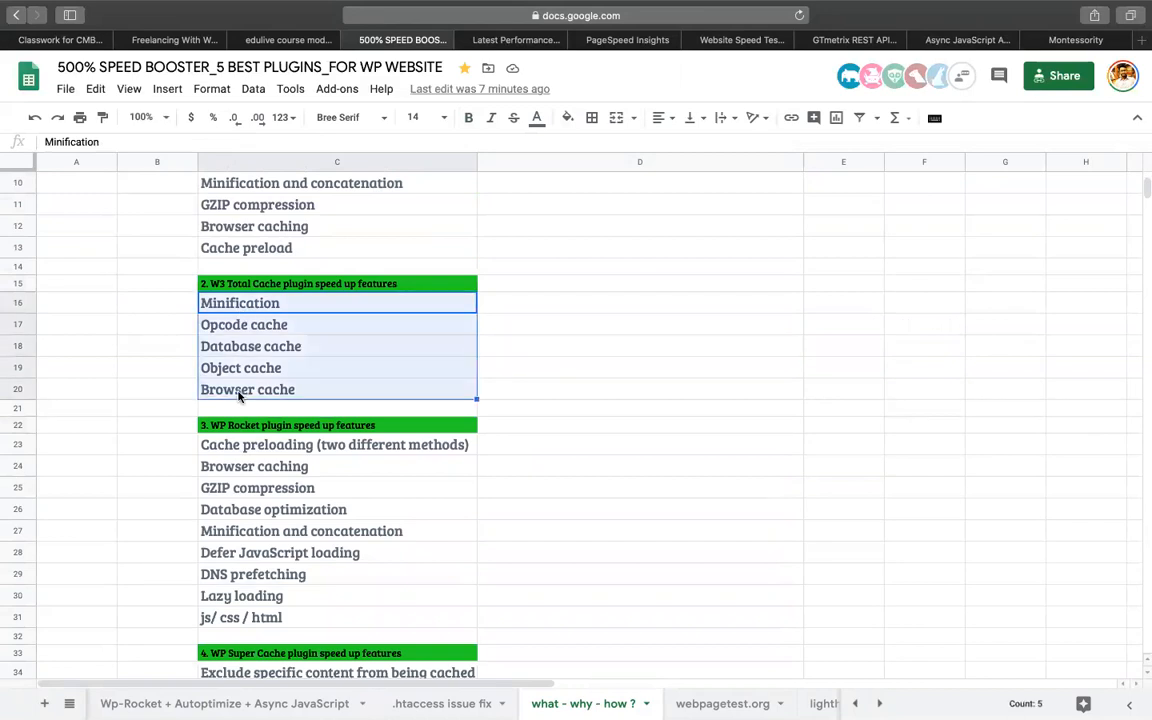
Step: Review the PageSpeed Insights lab data and opportunities, opening the details for initial server response time and render-blocking resources
click(637, 41)
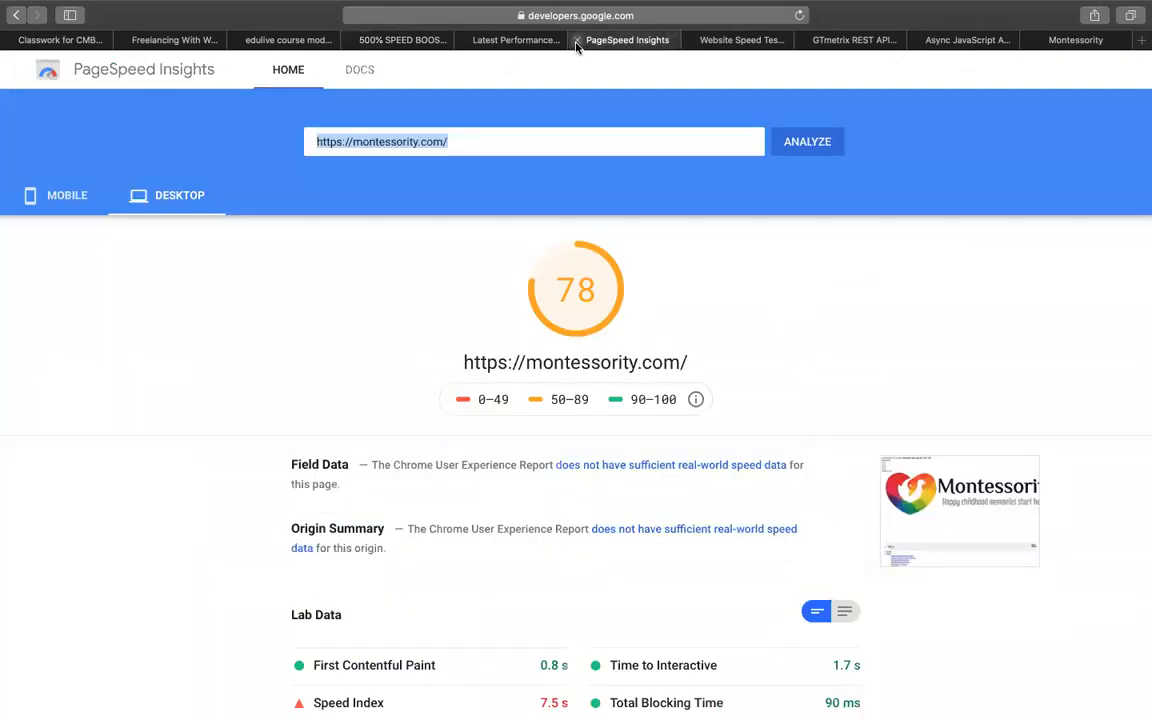
scroll(442, 267, down, 5)
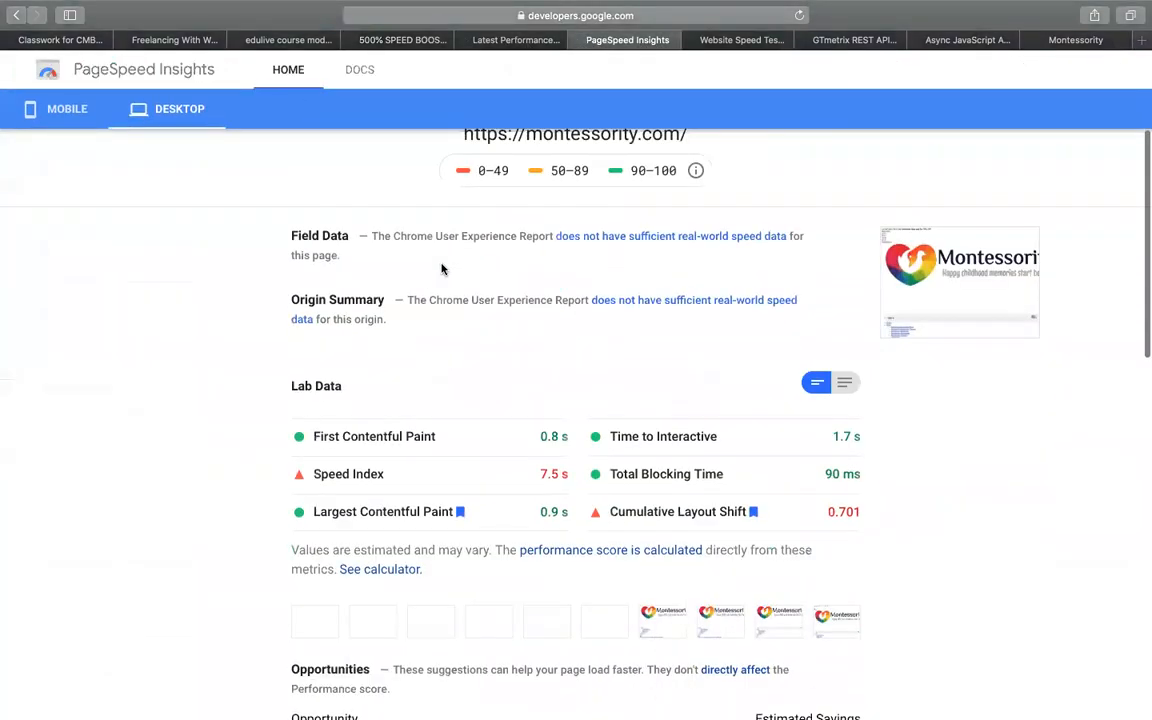
drag(440, 391, 357, 391)
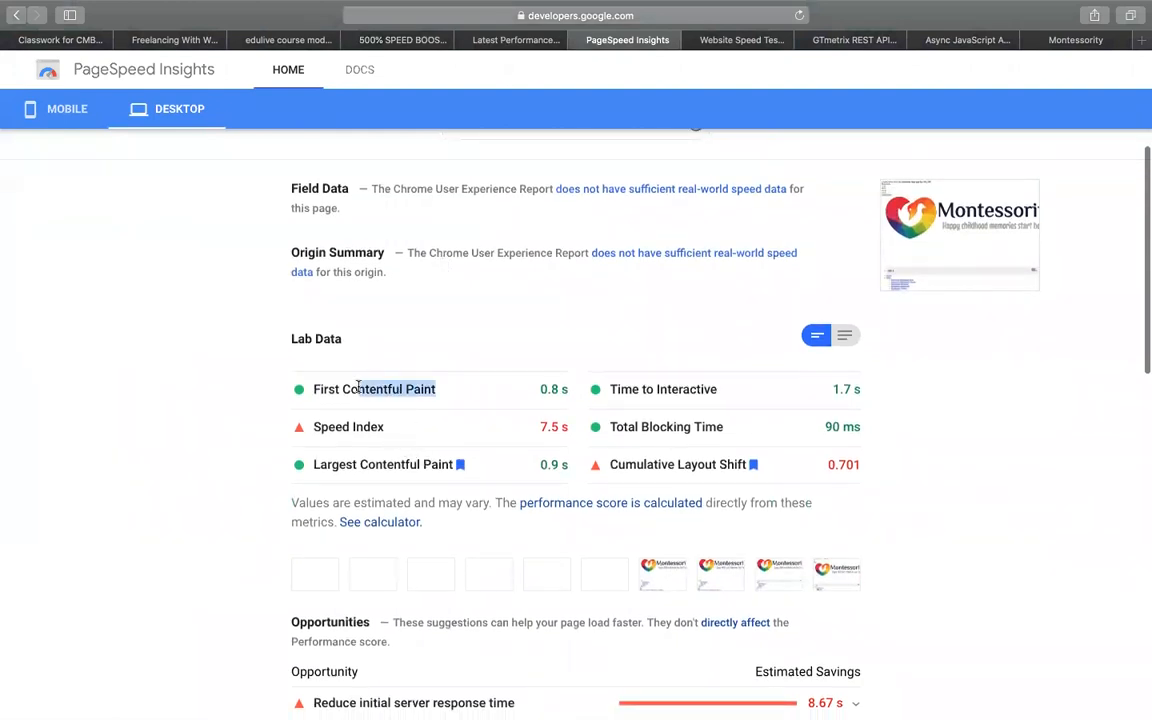
click(361, 473)
scroll(360, 470, down, 5)
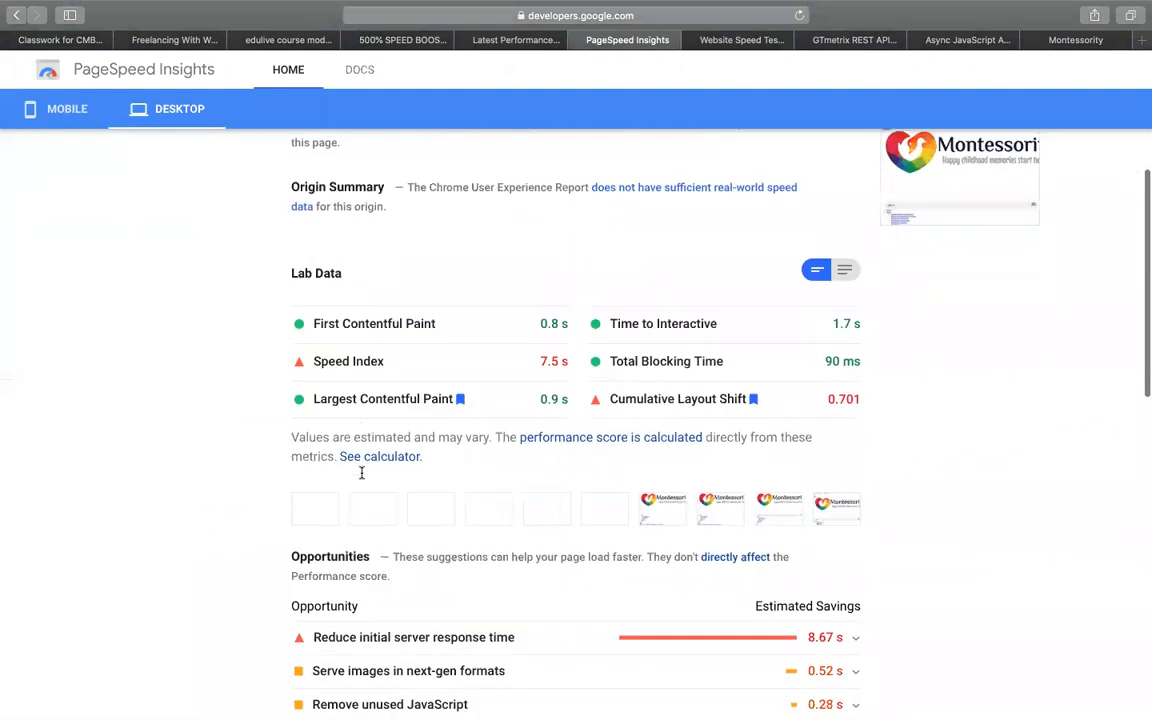
drag(530, 451, 310, 453)
scroll(310, 453, down, 5)
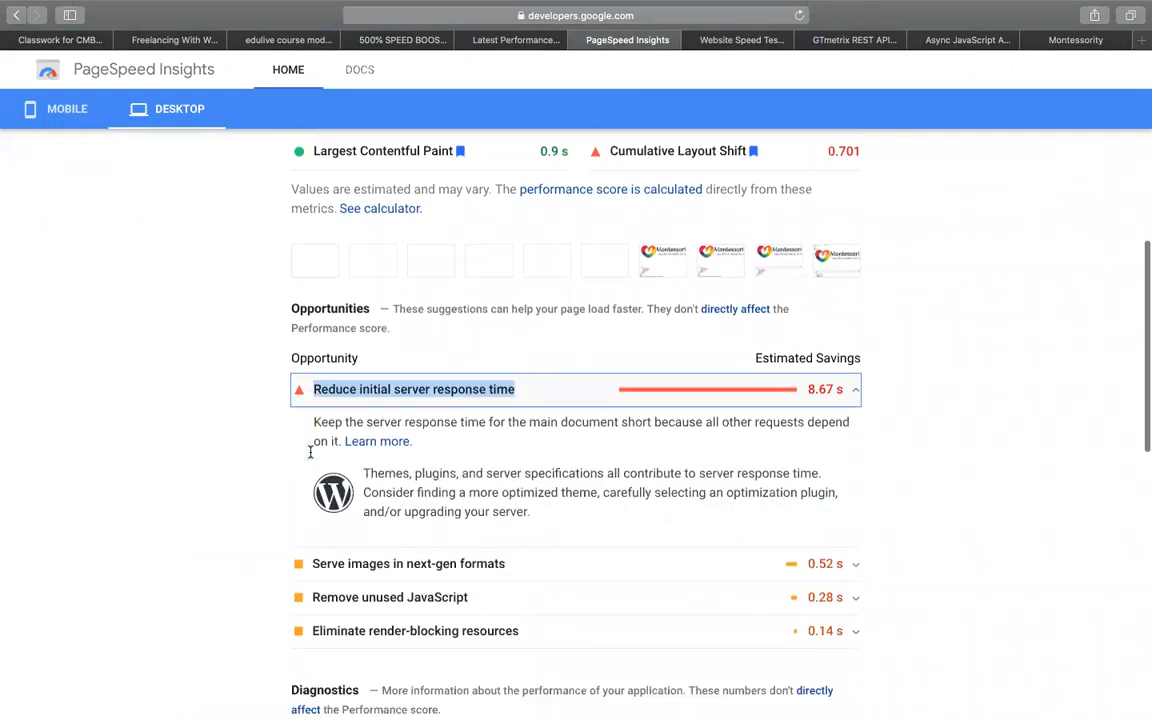
drag(542, 380, 266, 369)
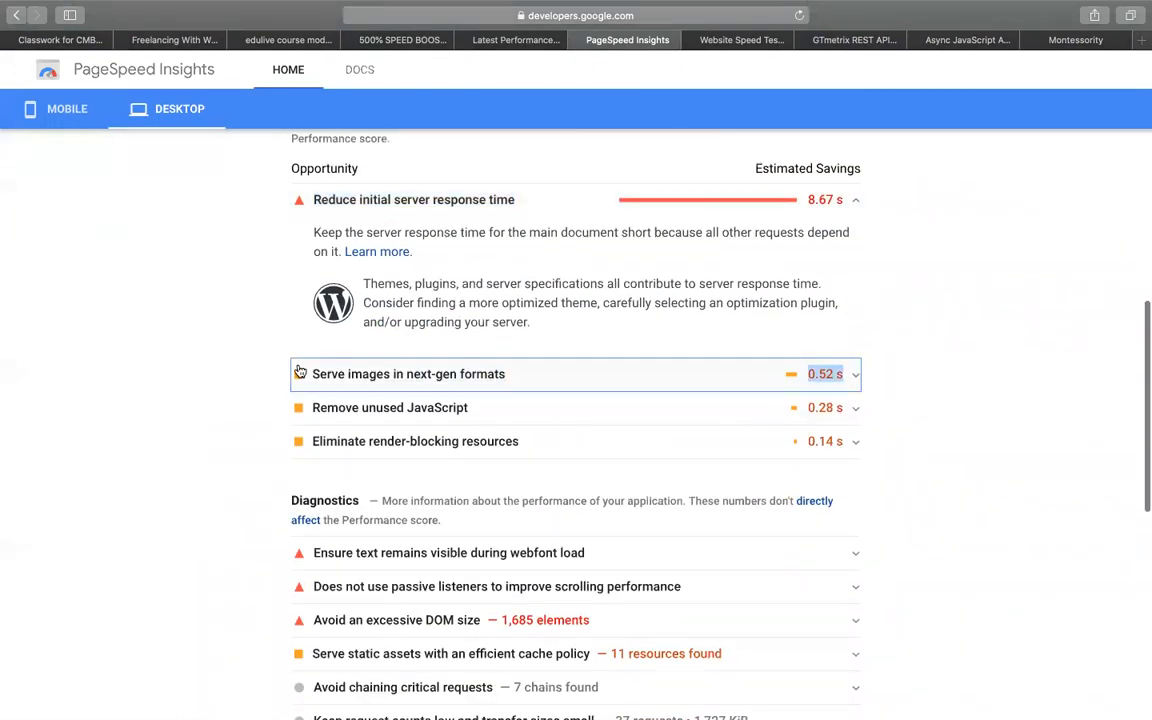
drag(553, 445, 355, 441)
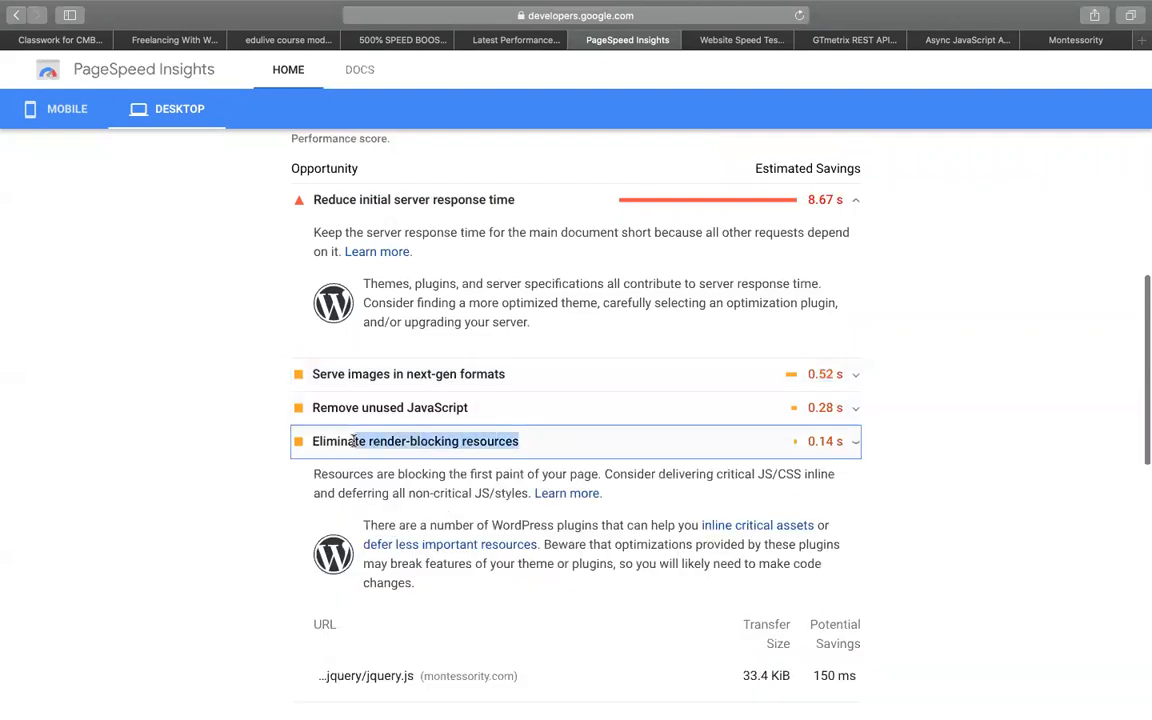
Step: Return to the speed booster spreadsheet and examine the WP Fastest Cache features, comparing its GZIP compression entry with WP Rocket's
click(425, 40)
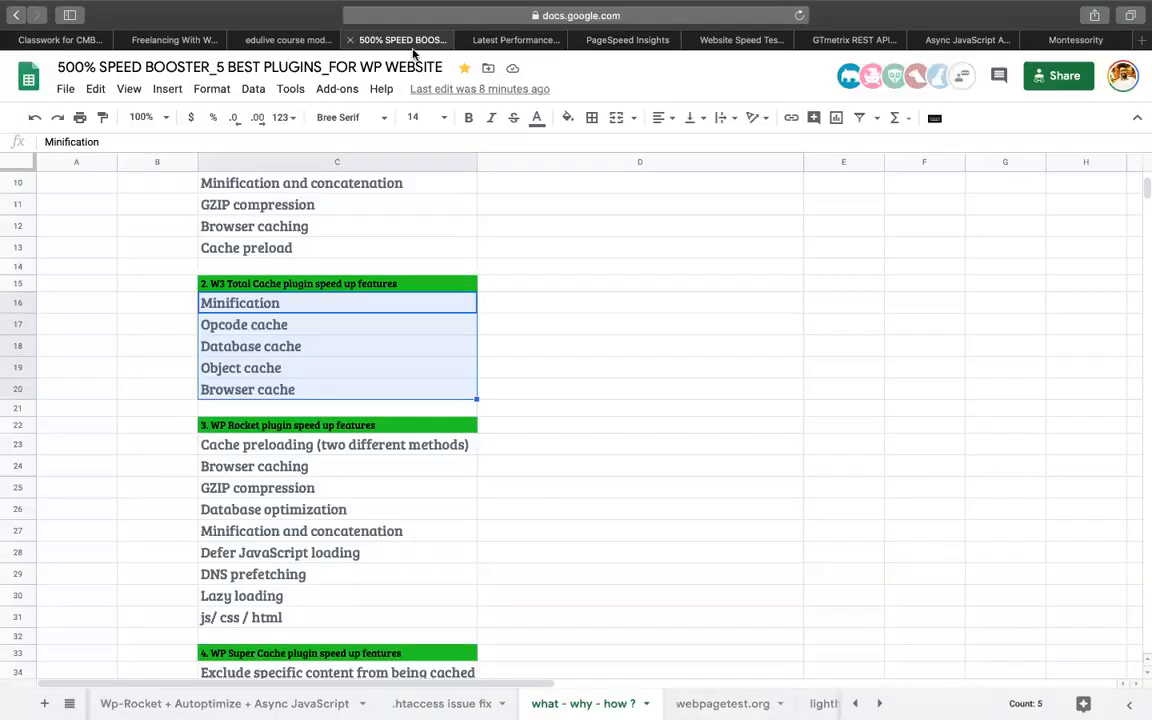
click(617, 285)
scroll(285, 485, up, 5)
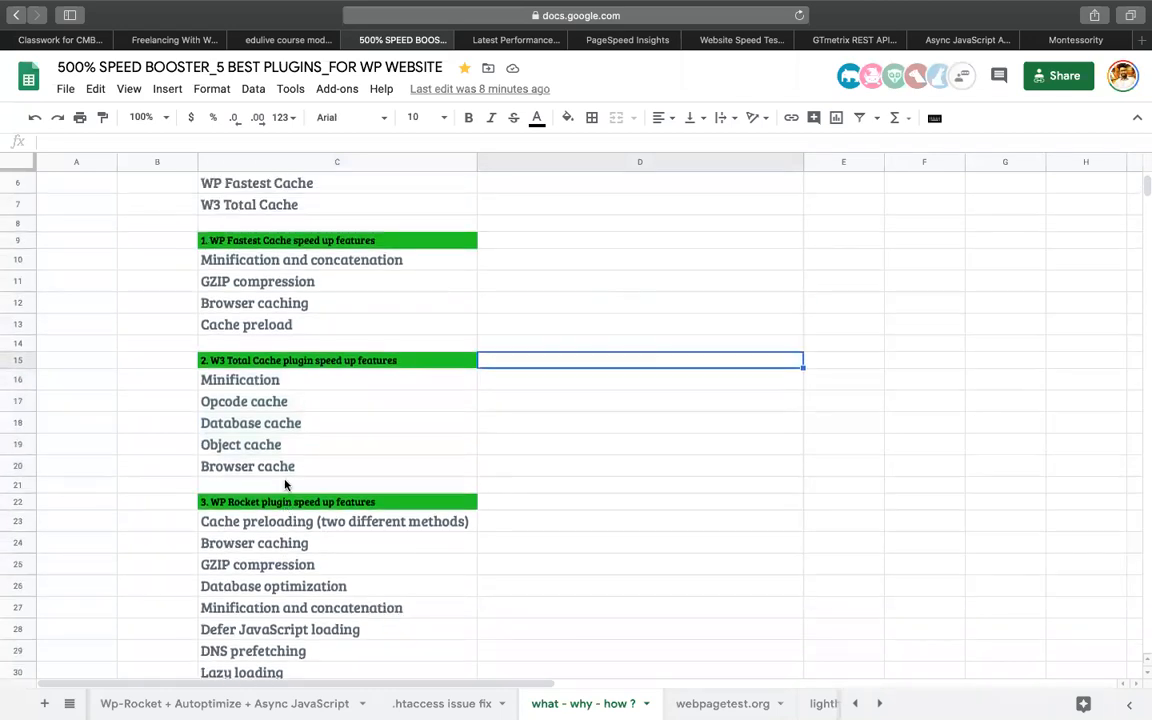
scroll(275, 469, up, 1)
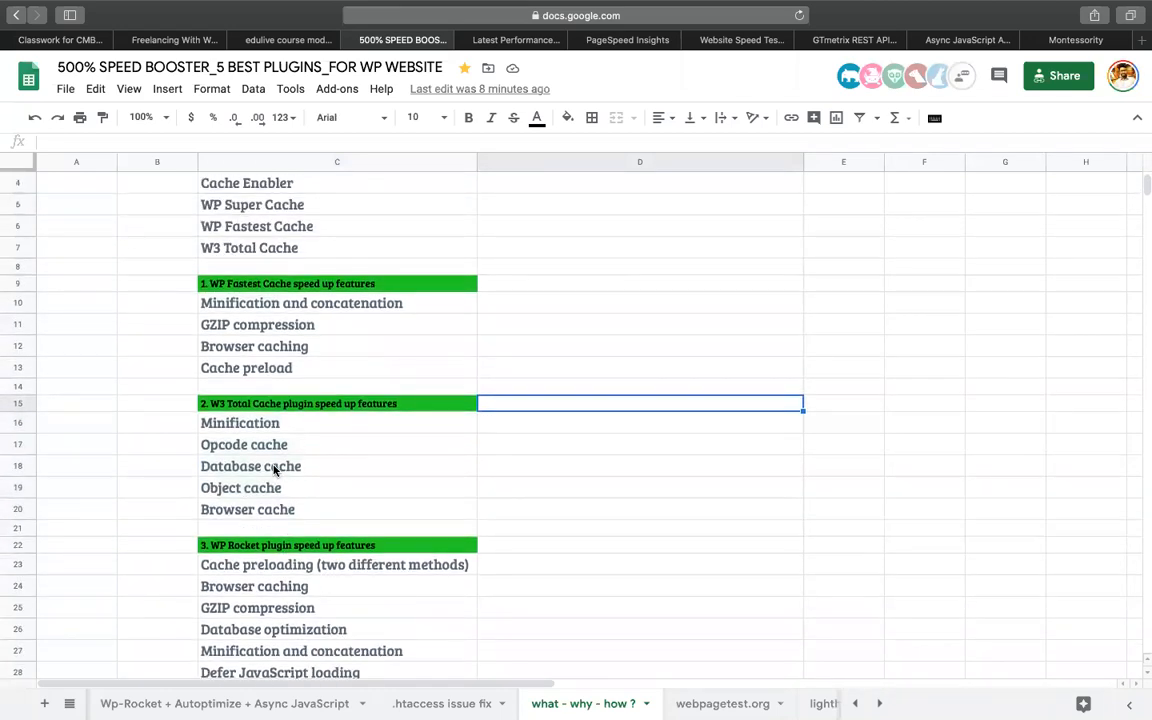
click(332, 327)
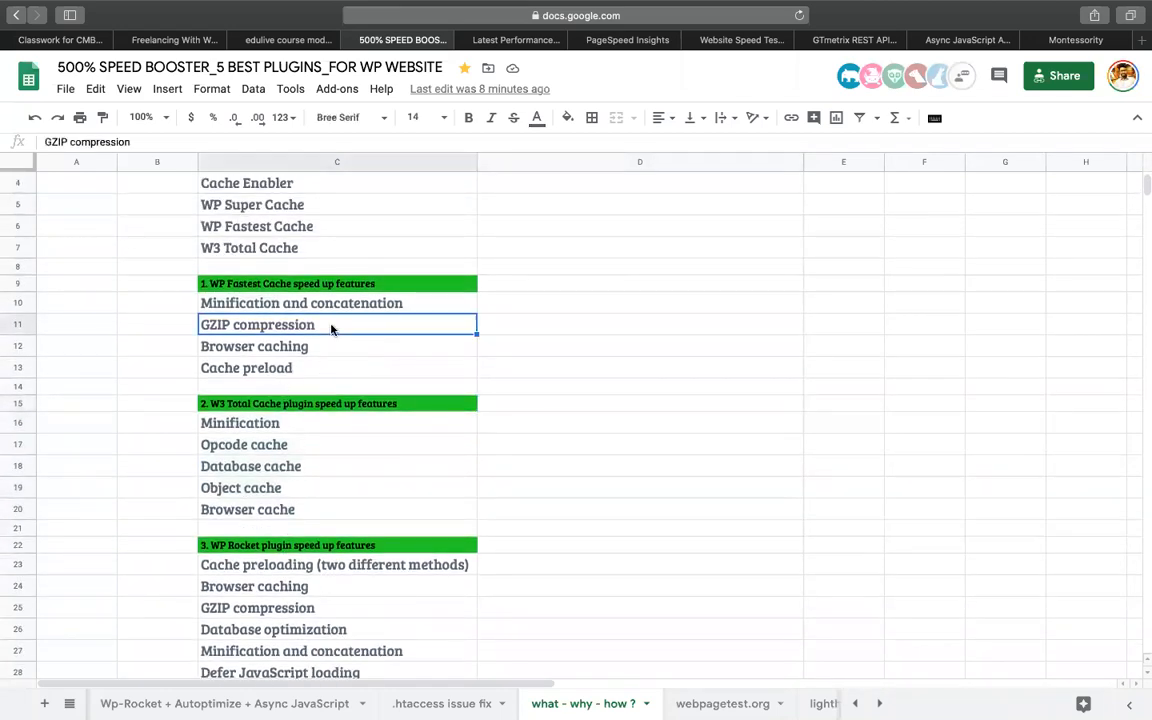
double_click(332, 327)
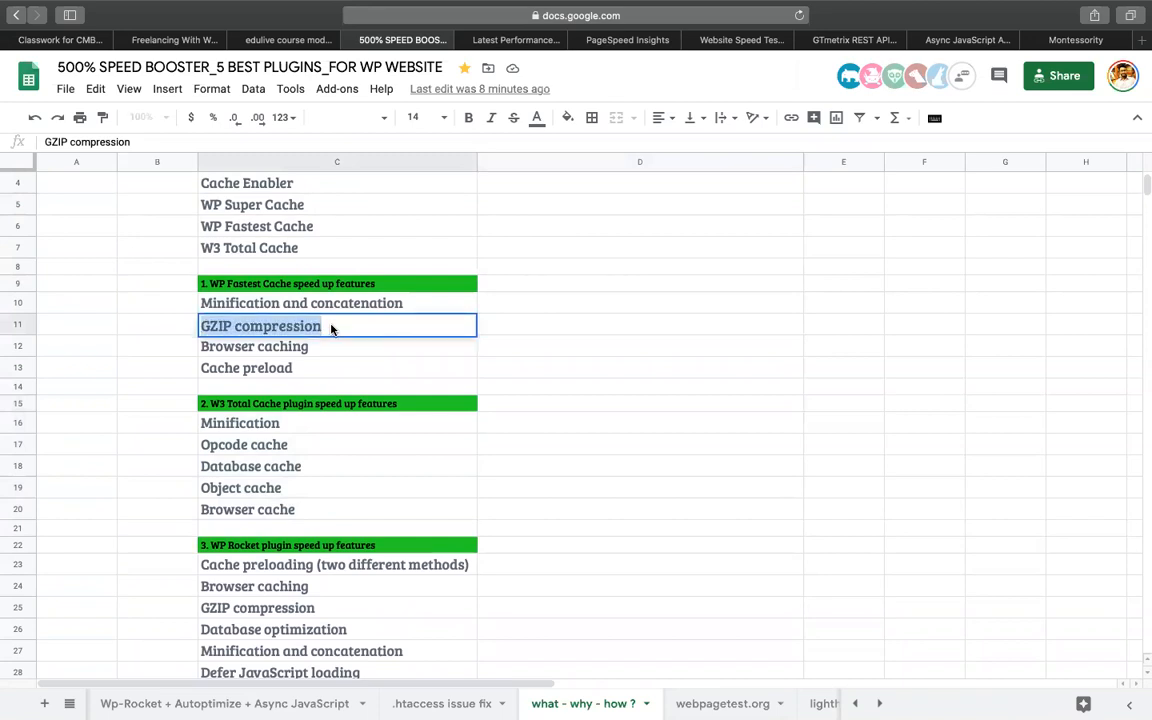
click(236, 607)
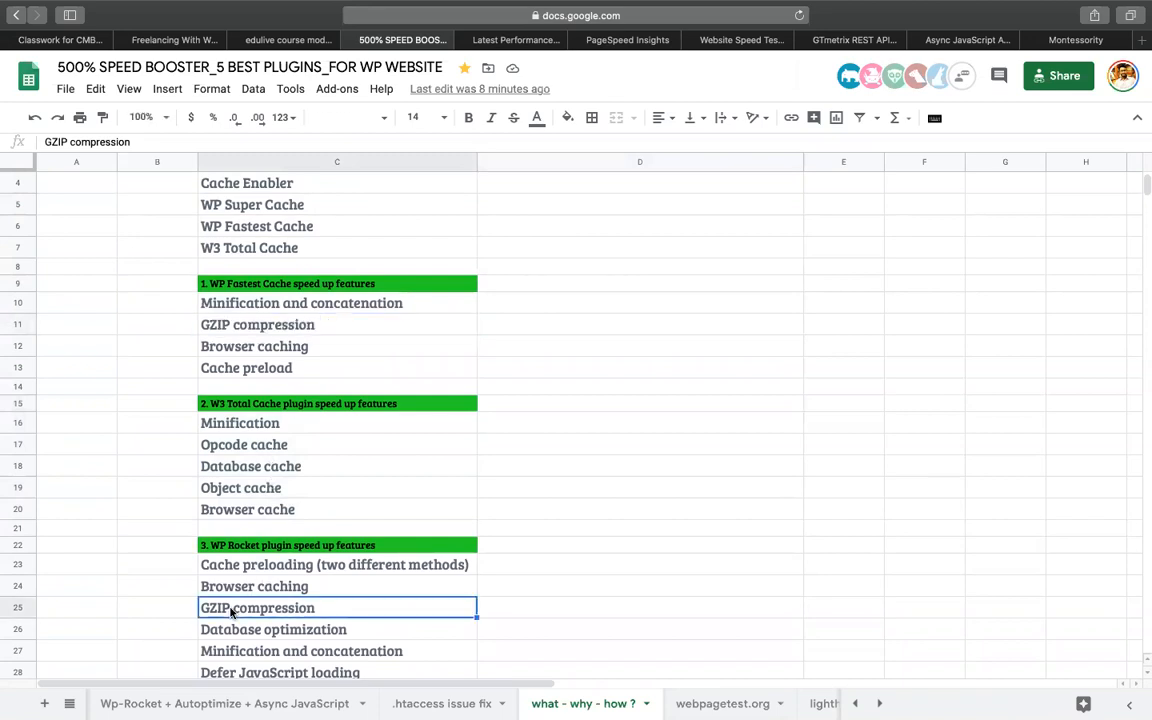
click(241, 528)
click(257, 284)
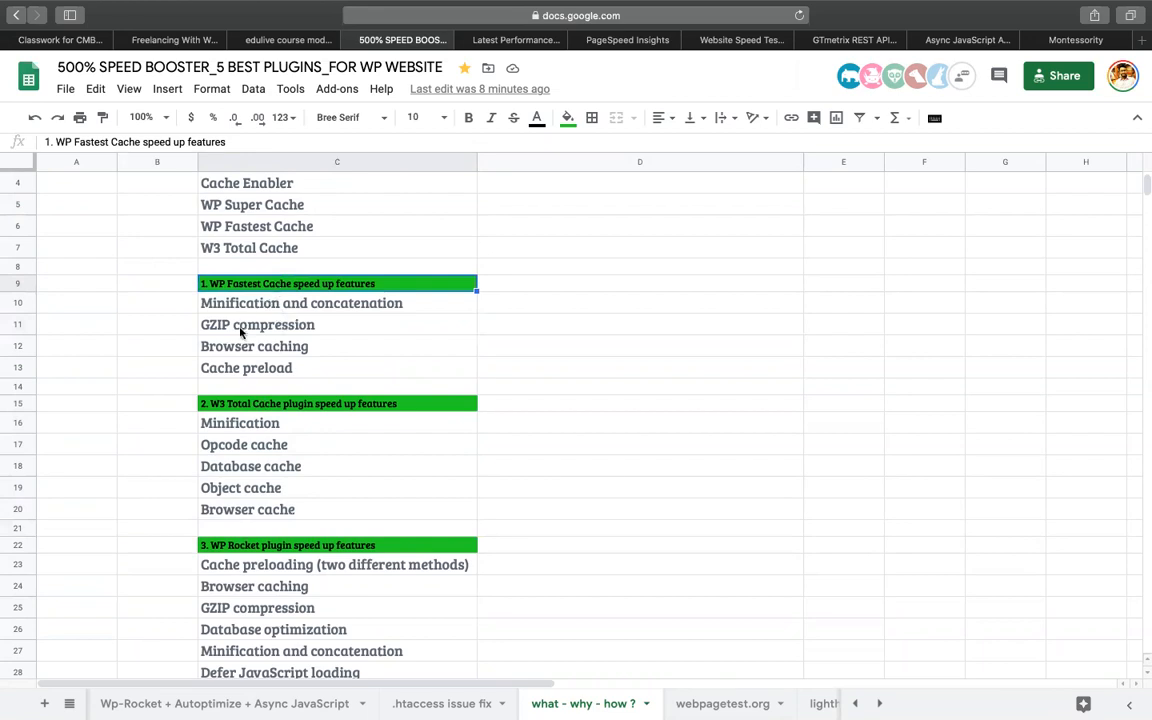
click(222, 304)
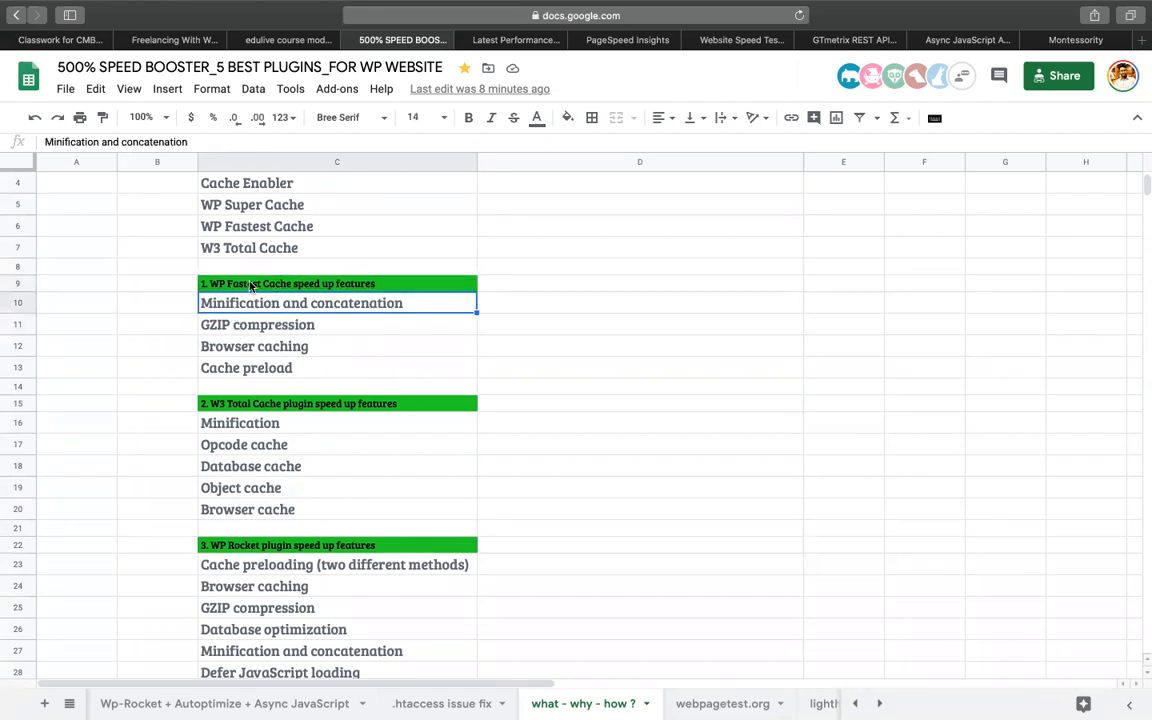
click(251, 285)
Step: Examine the speed-up feature lists for the WP Super Cache and Cache Enabler plugins
scroll(338, 380, down, 10)
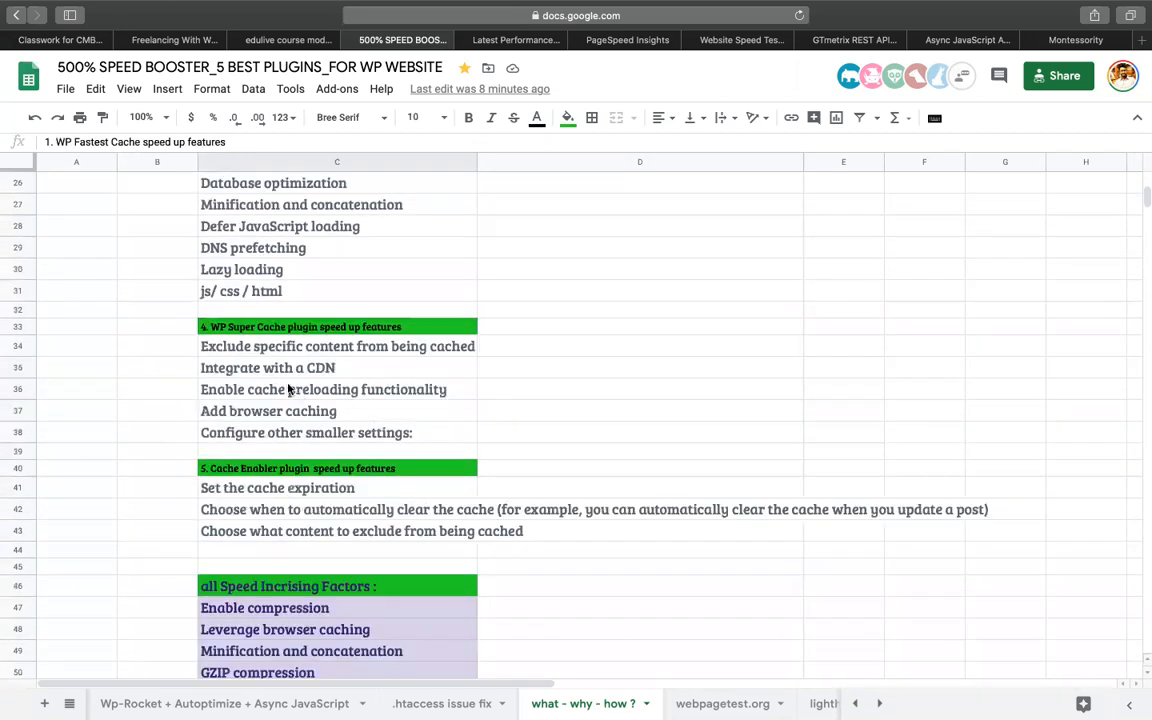
click(262, 368)
click(323, 330)
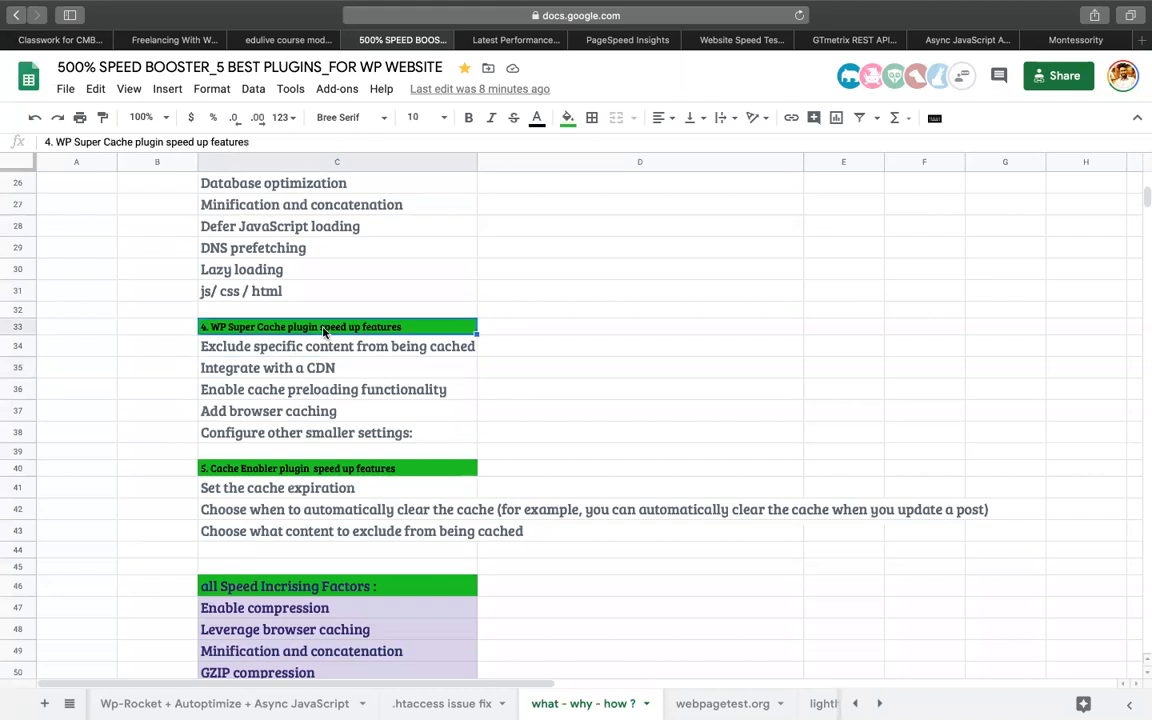
click(288, 471)
click(270, 492)
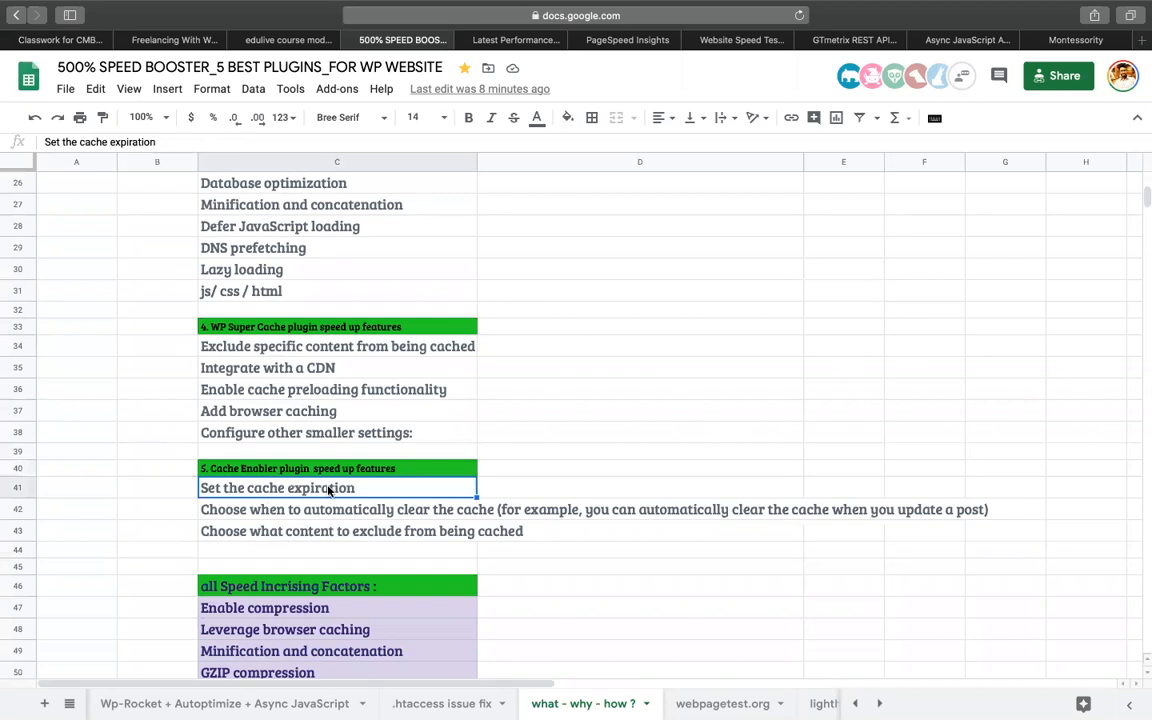
double_click(291, 472)
click(734, 354)
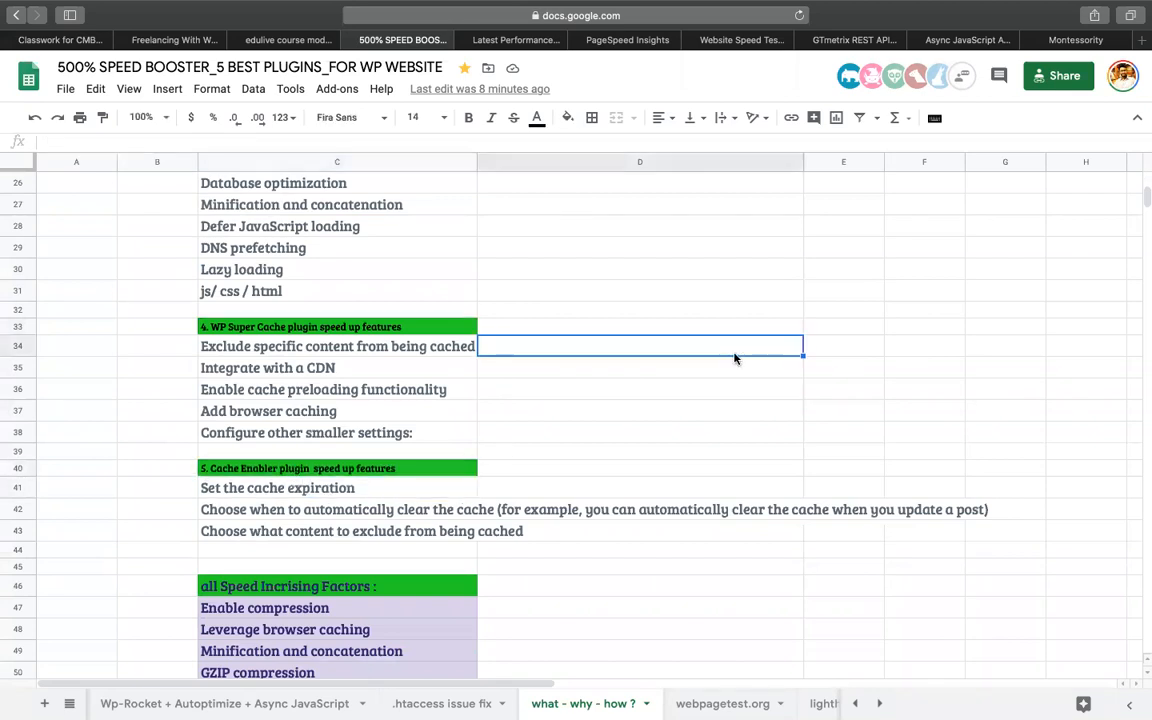
Step: Go back over the WP Rocket feature list and the W3 Total Cache section in the sheet
scroll(676, 329, up, 5)
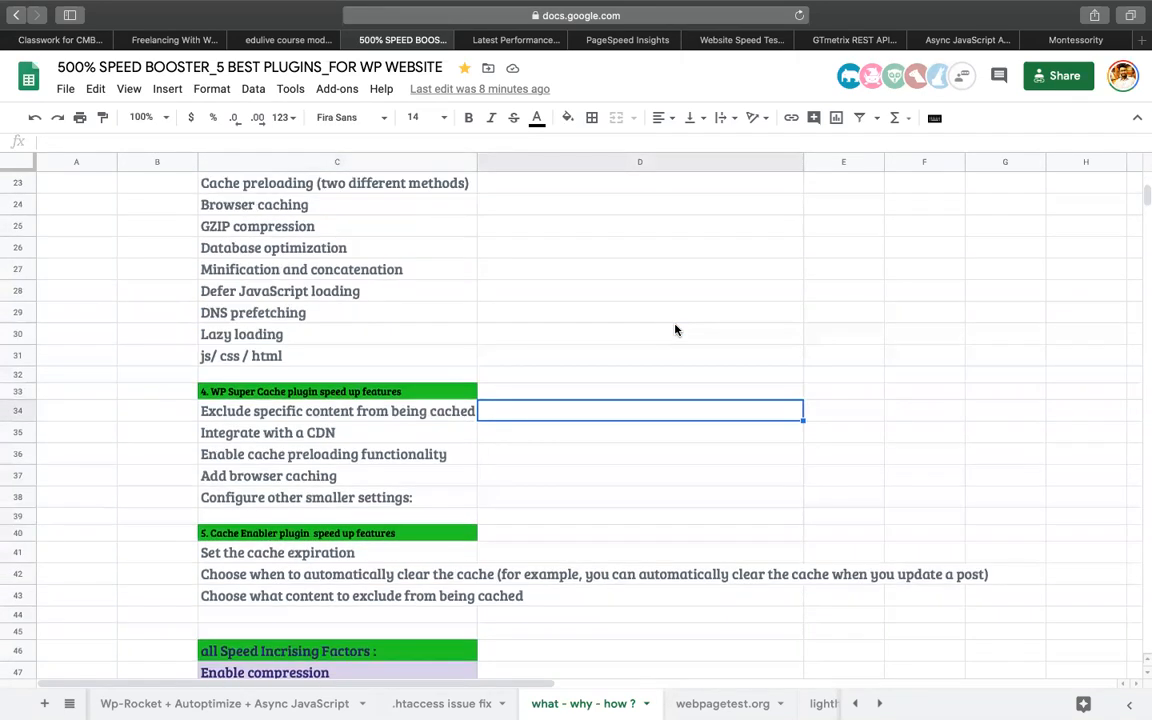
drag(303, 305, 303, 346)
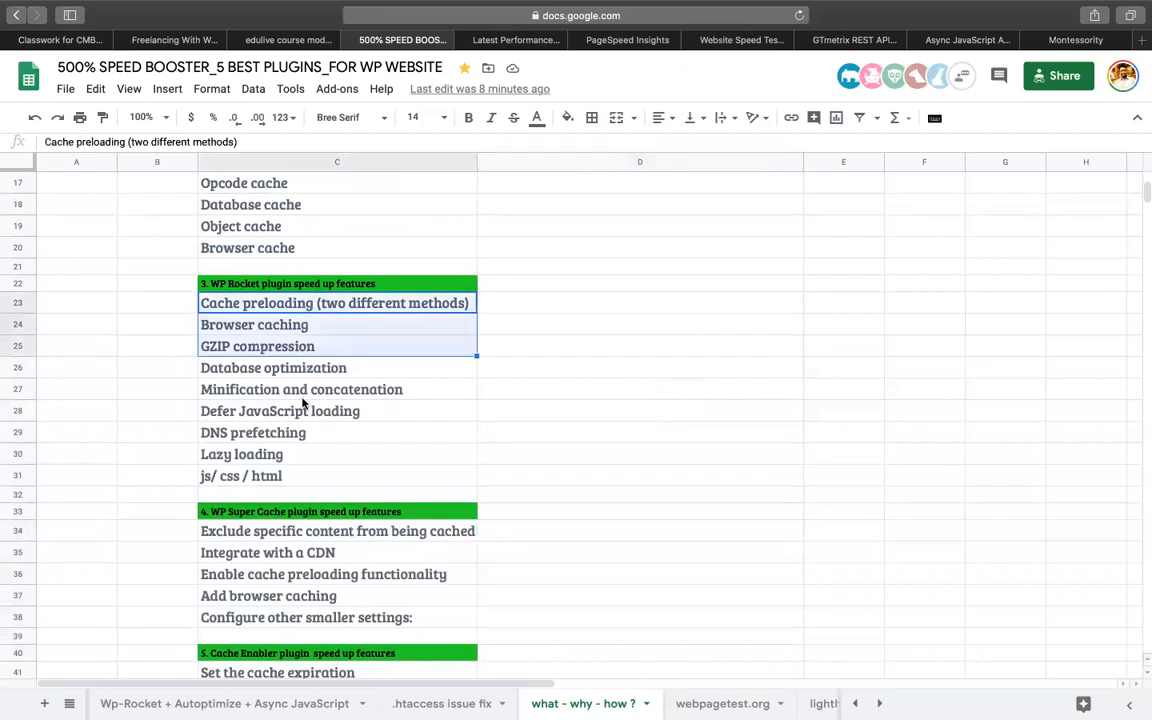
click(311, 283)
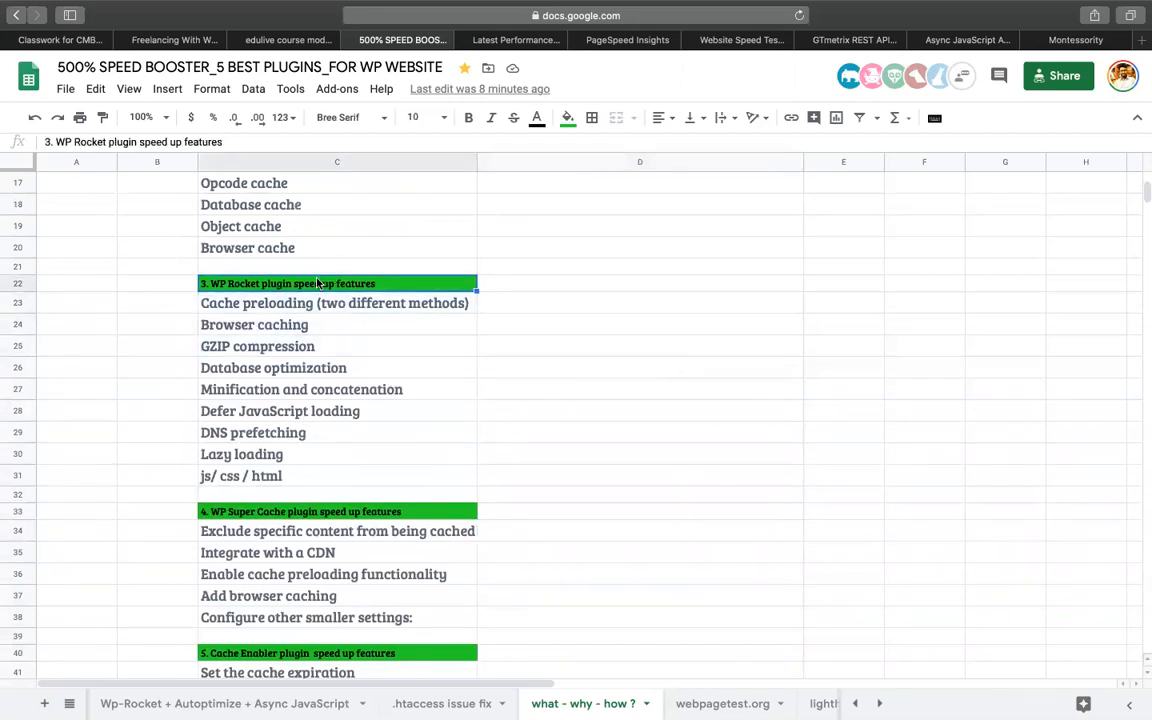
scroll(310, 283, up, 5)
click(283, 324)
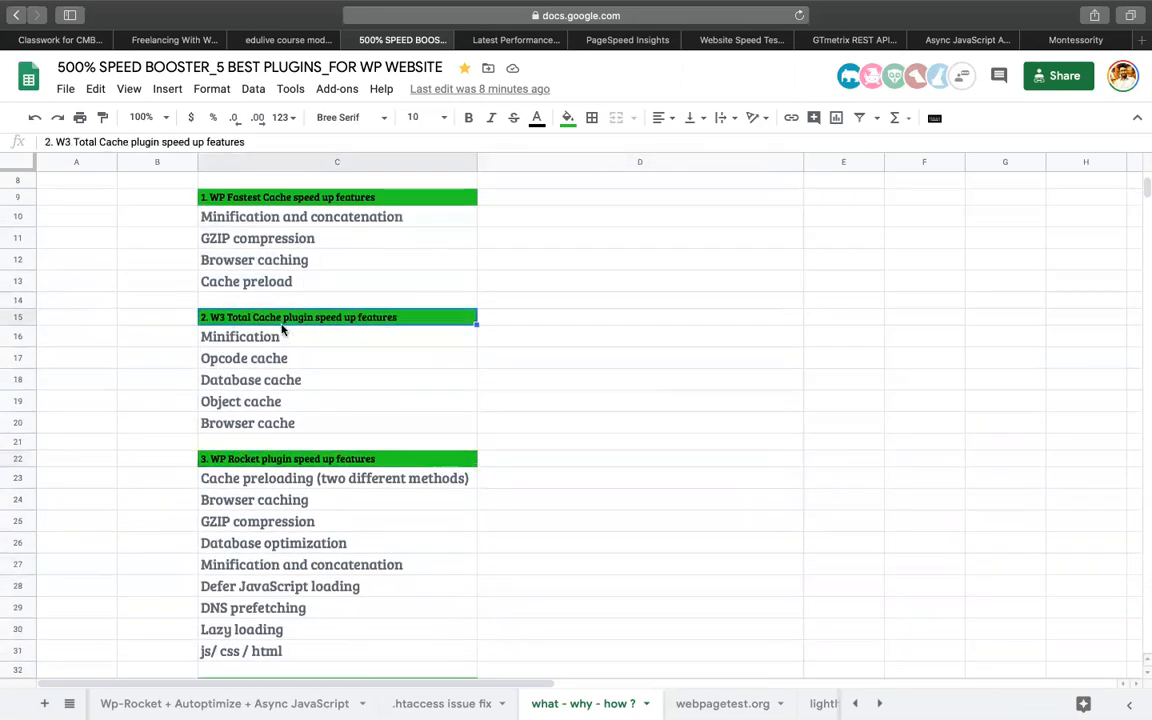
Step: Switch to the GTmetrix report and expand the "Defer parsing of JavaScript" and "Optimize images" recommendations to read their details
click(618, 41)
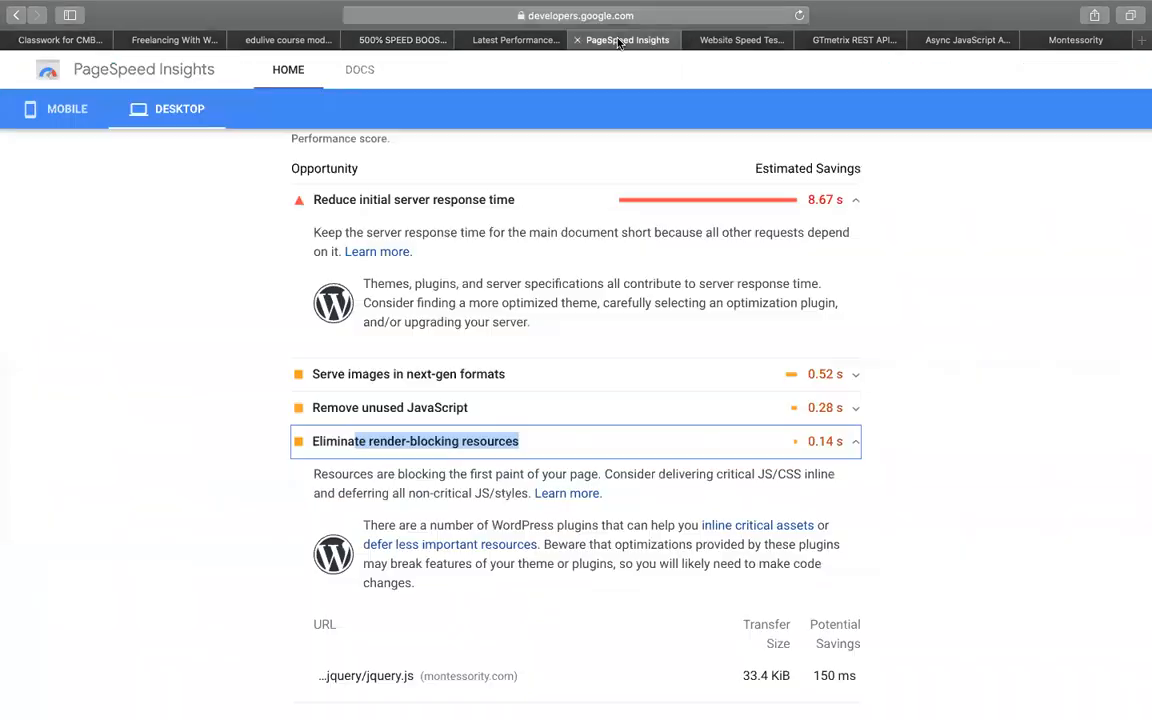
click(520, 40)
scroll(170, 470, down, 3)
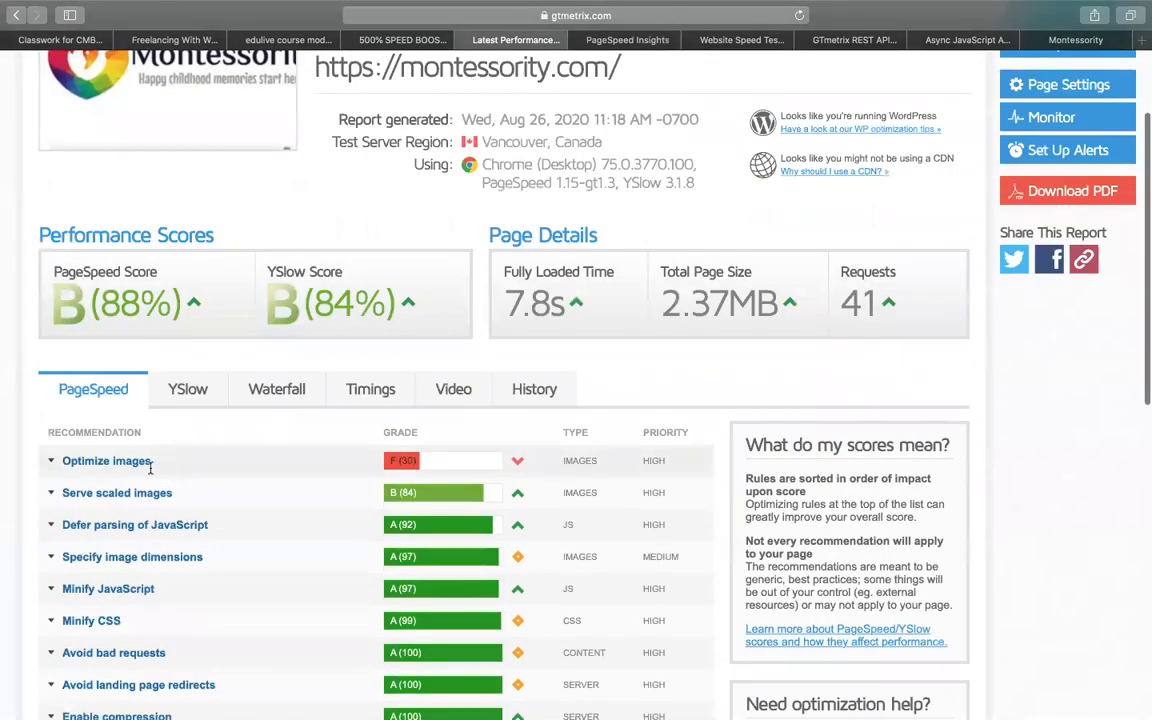
drag(150, 461, 58, 461)
click(193, 462)
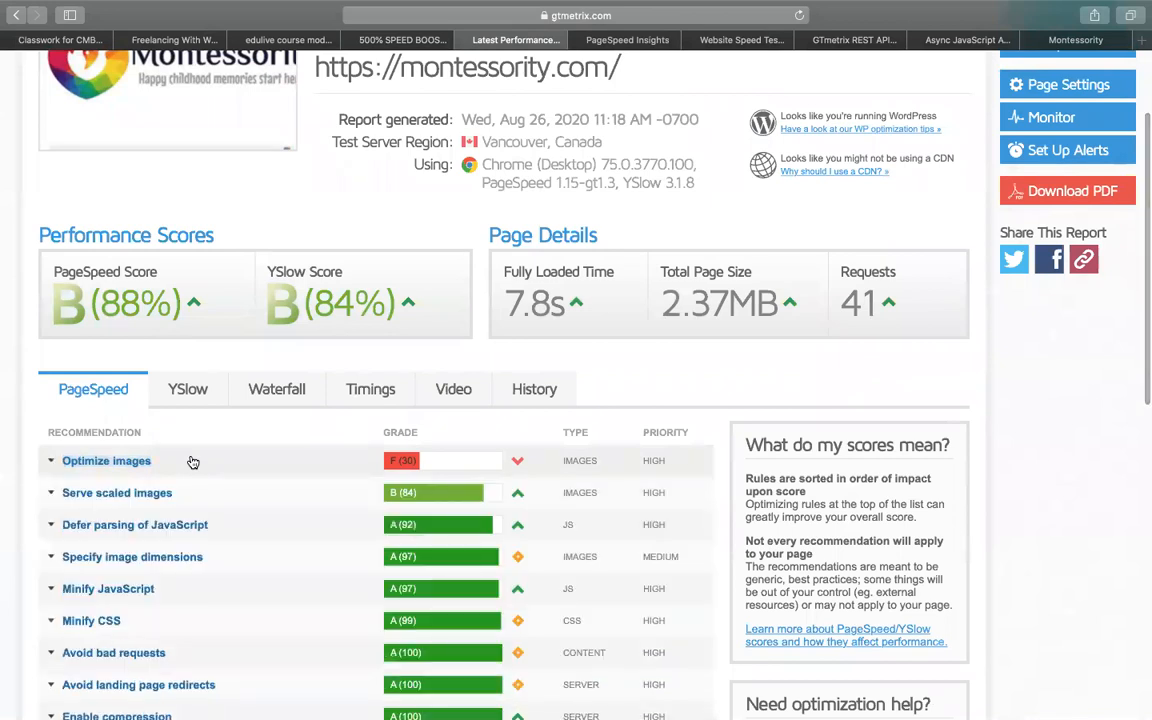
drag(222, 535, 58, 526)
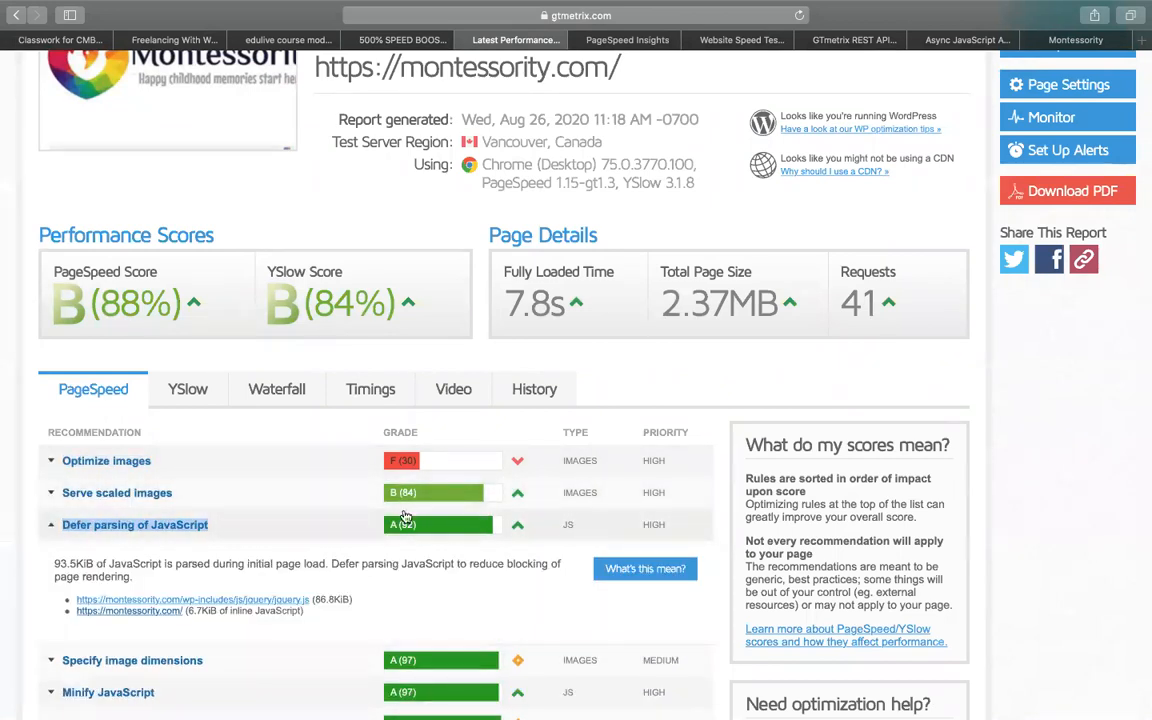
click(257, 461)
scroll(257, 458, down, 2)
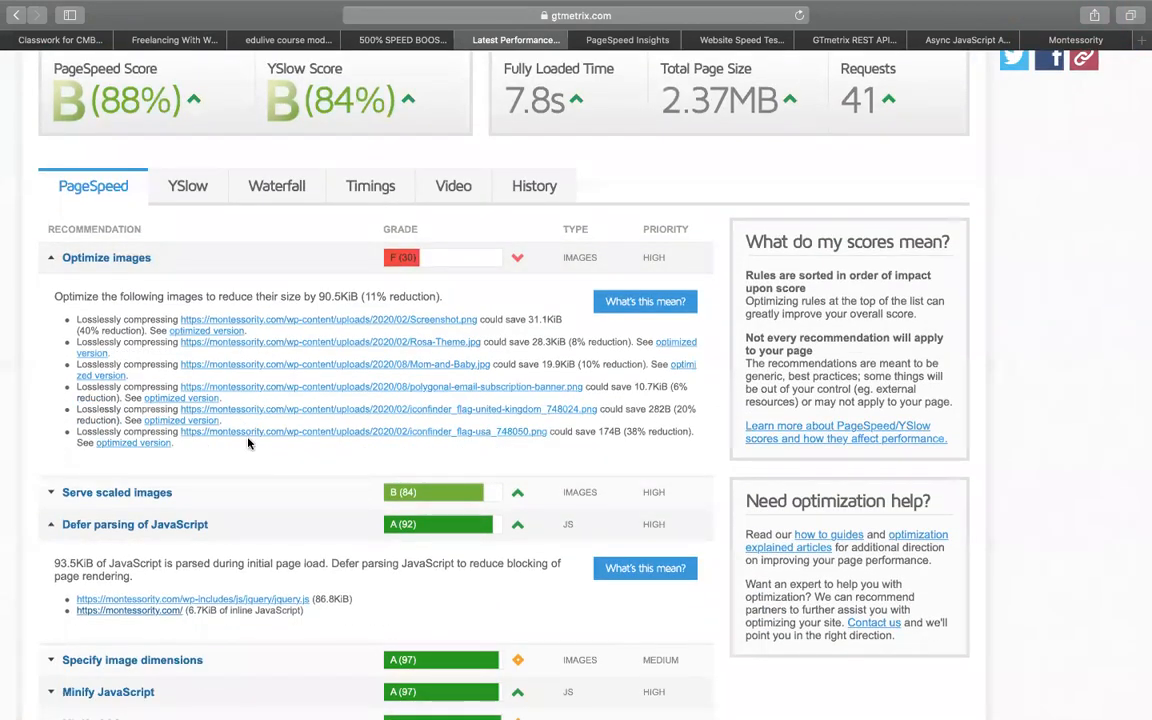
Step: View the Screenshot.png and Rosa-Theme.jpg images listed under "Optimize images", closing each one to return to the report
click(282, 326)
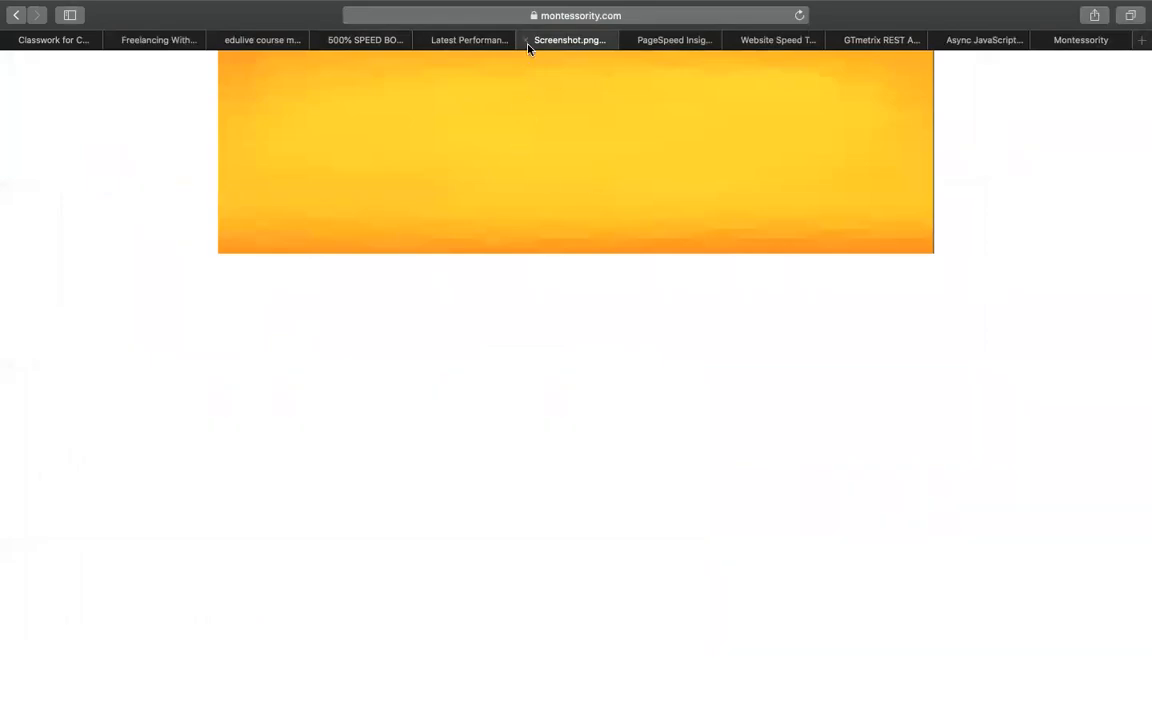
right_click(518, 102)
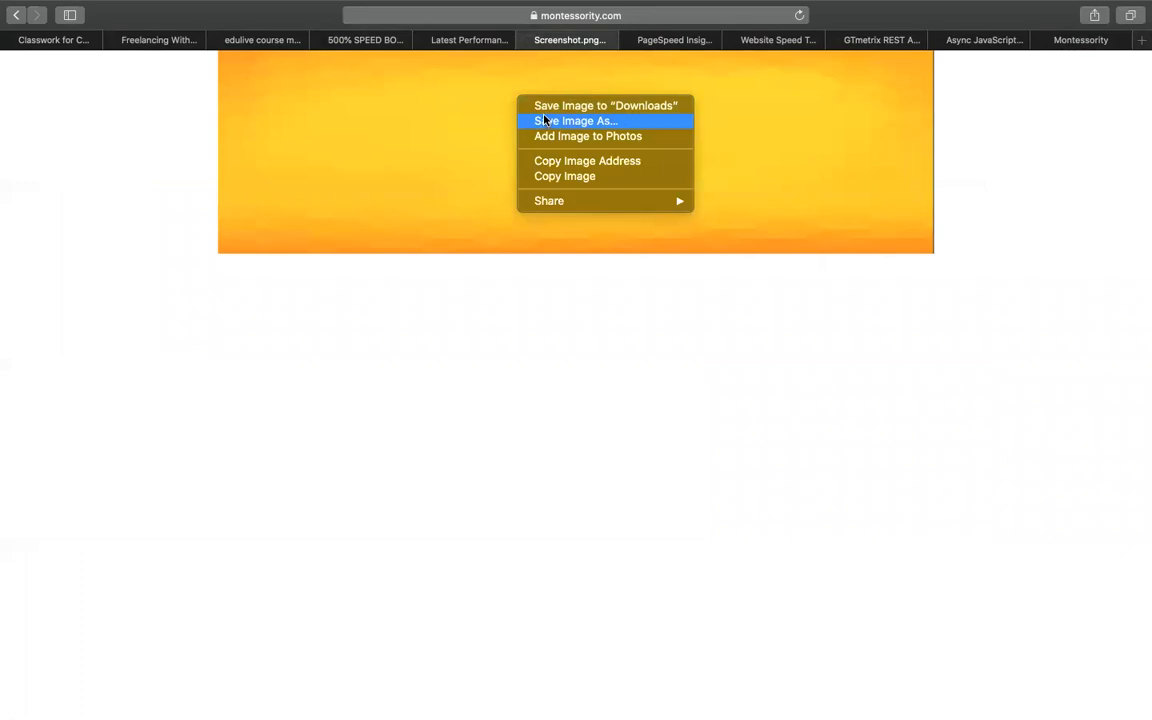
click(458, 157)
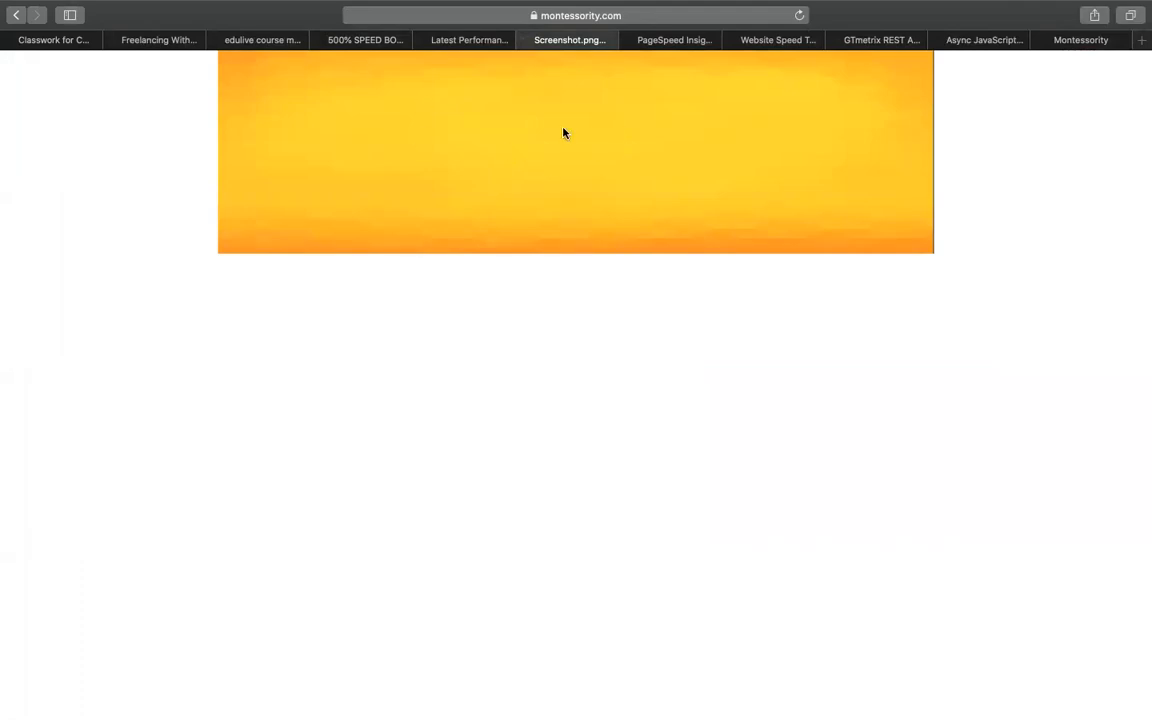
click(526, 41)
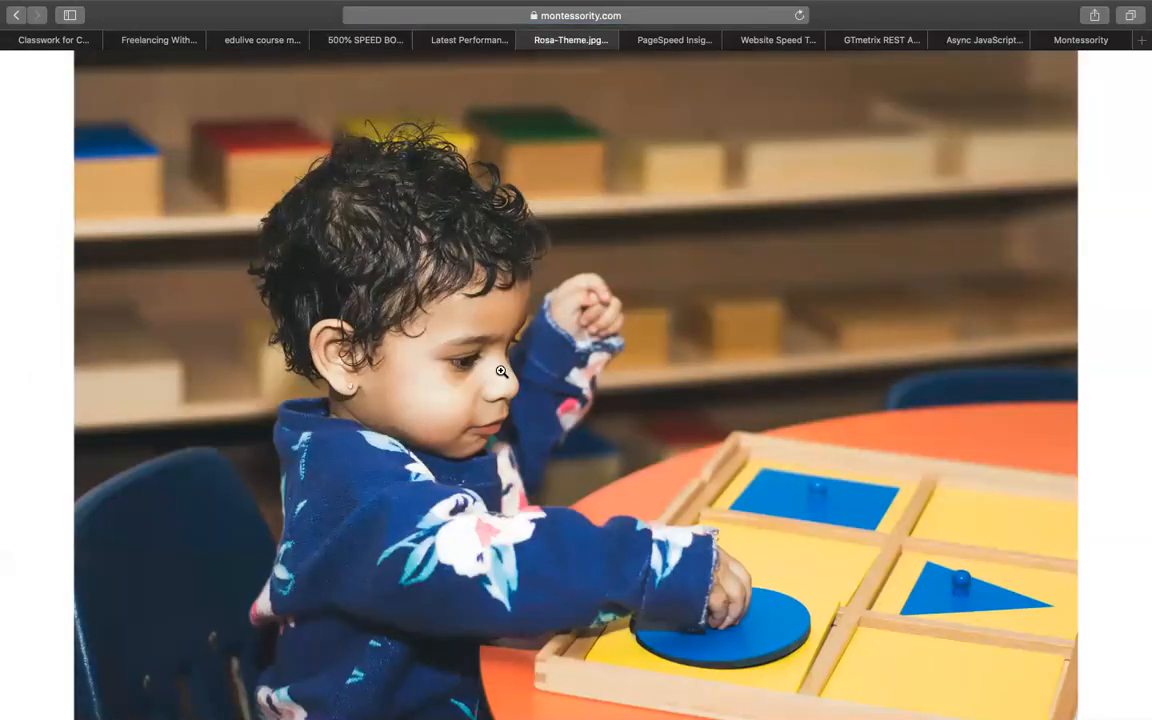
click(525, 40)
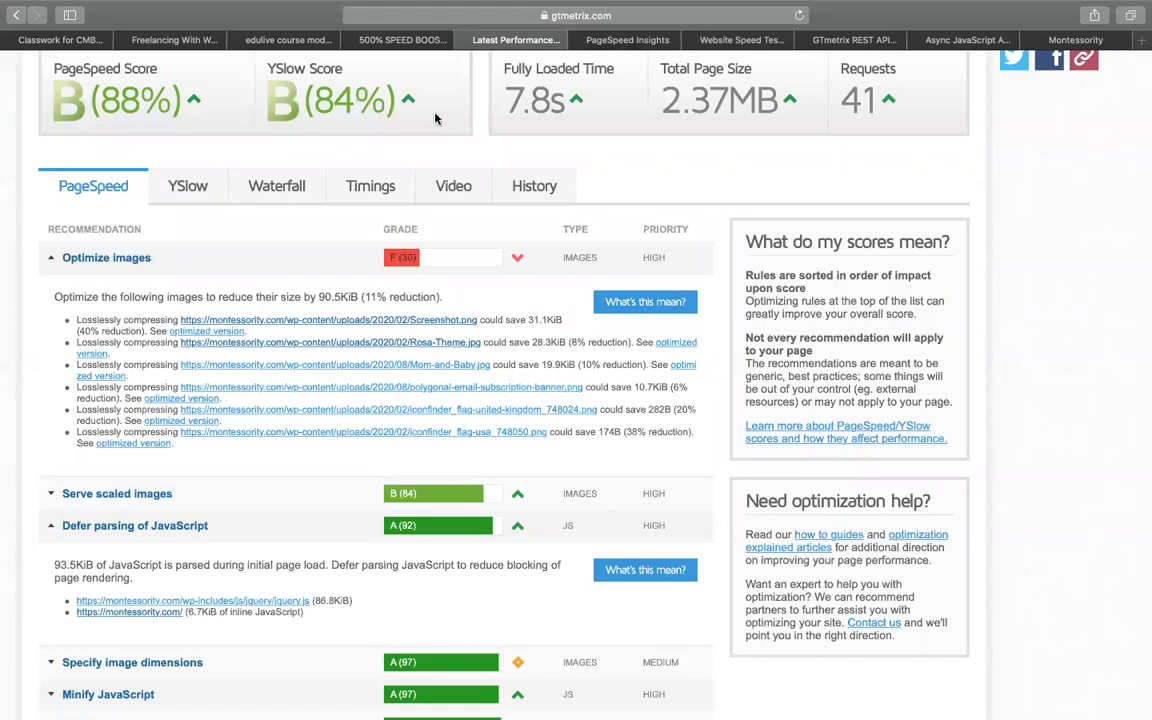
Step: Glance at the plugin feature lists in the spreadsheet and return to the GTmetrix report
click(405, 38)
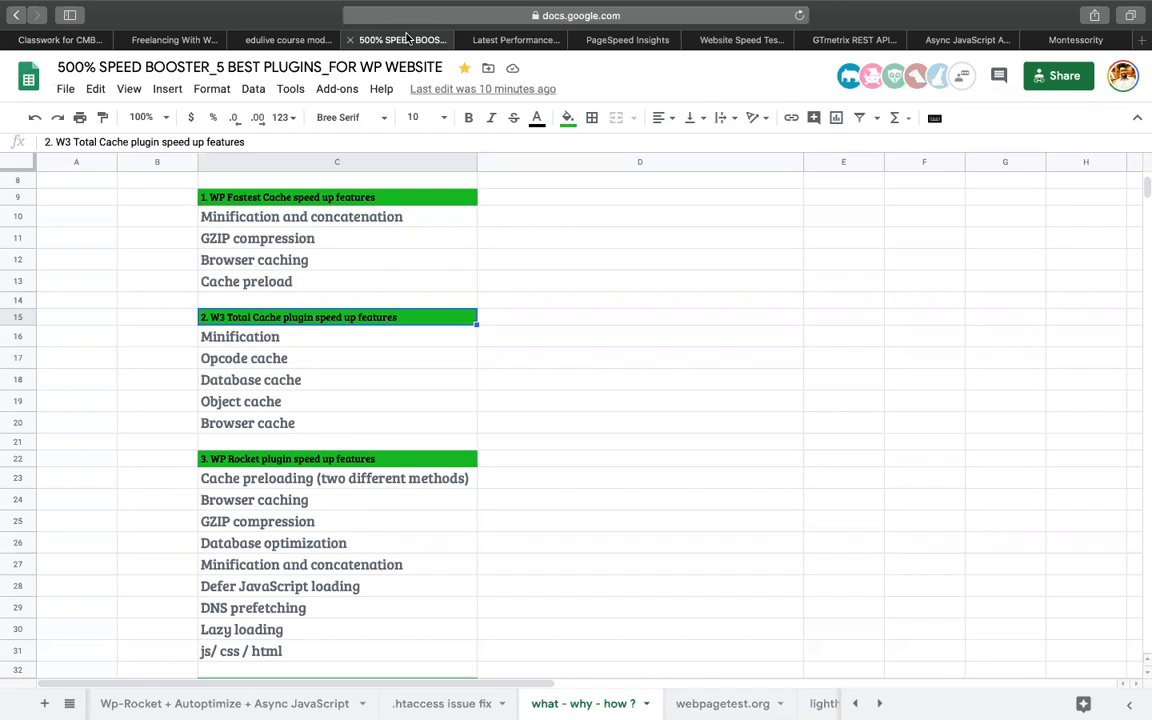
click(515, 39)
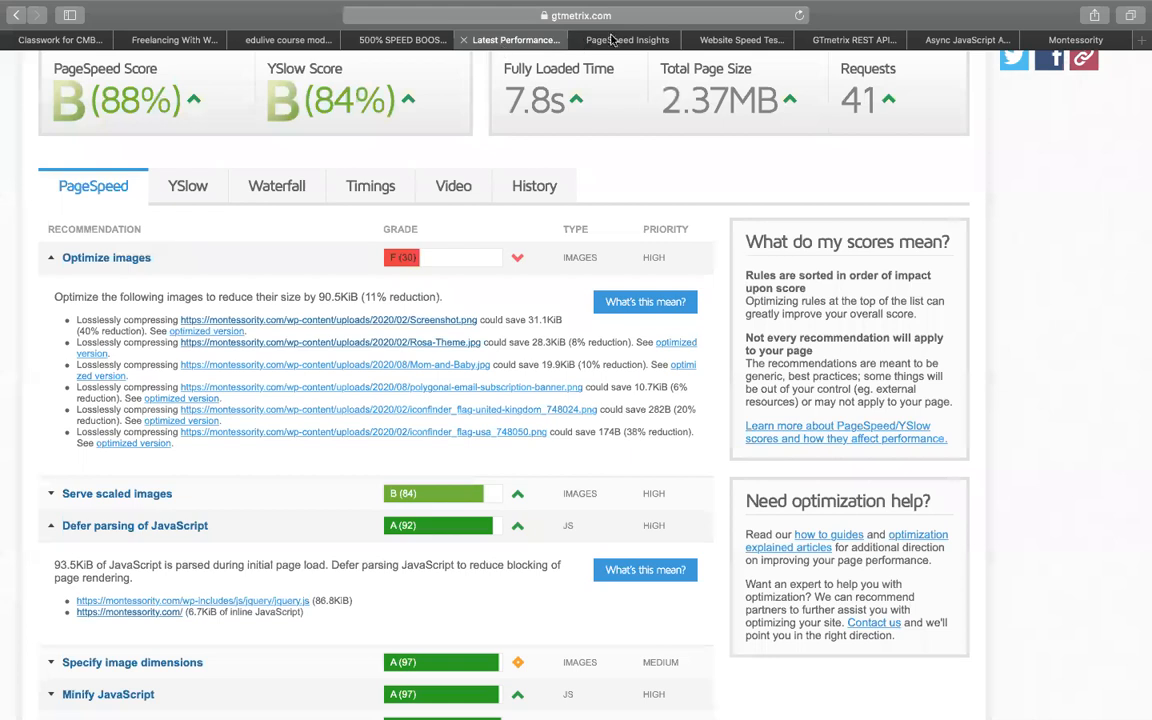
Step: Glance at PageSpeed Insights, then switch to the Async JavaScript wizard and go through its Async and Defer test results
click(618, 39)
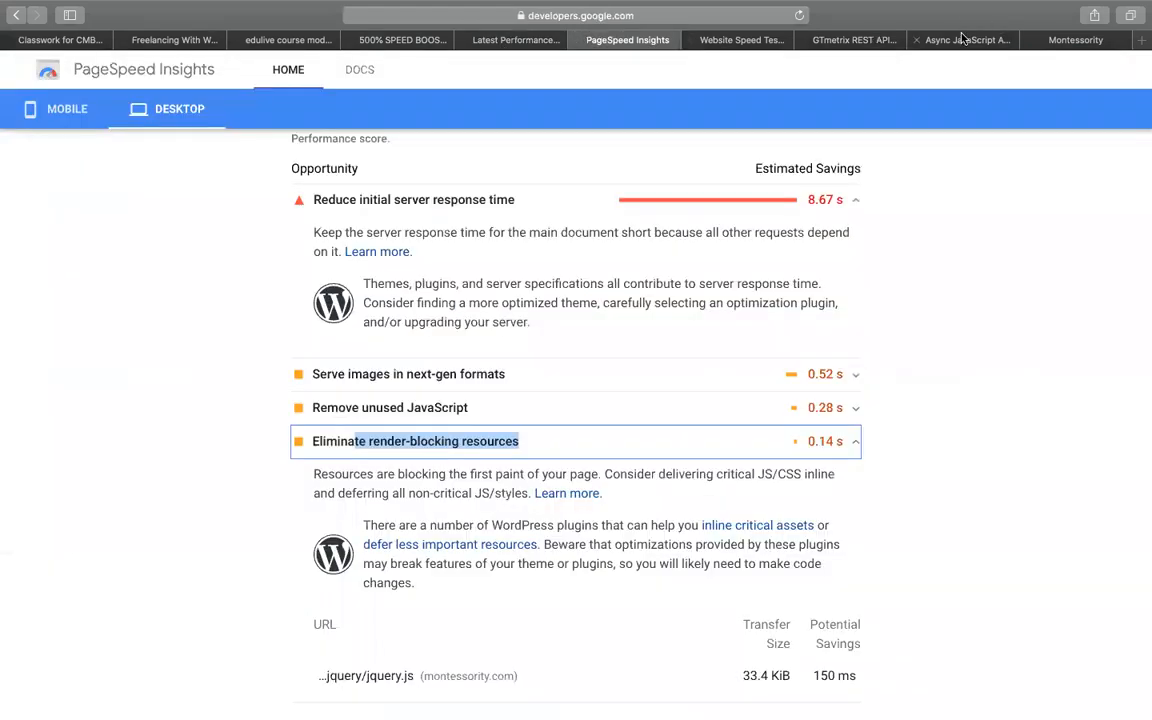
click(963, 39)
scroll(600, 355, up, 5)
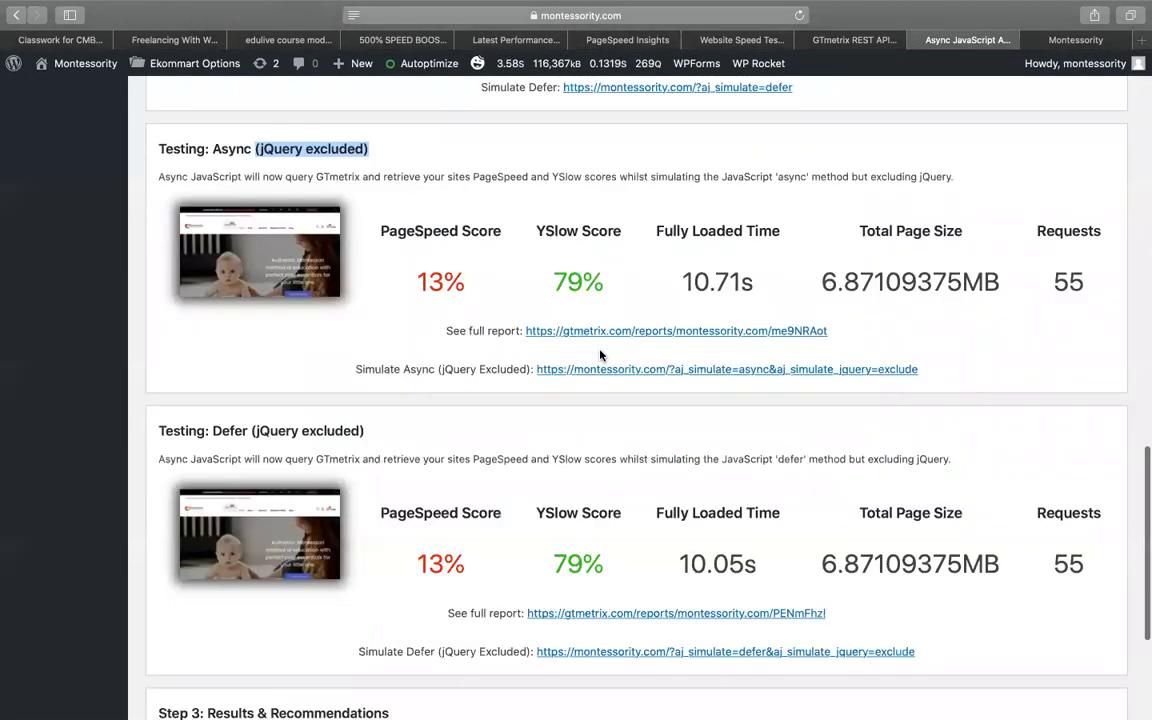
scroll(600, 355, up, 3)
scroll(600, 355, up, 3)
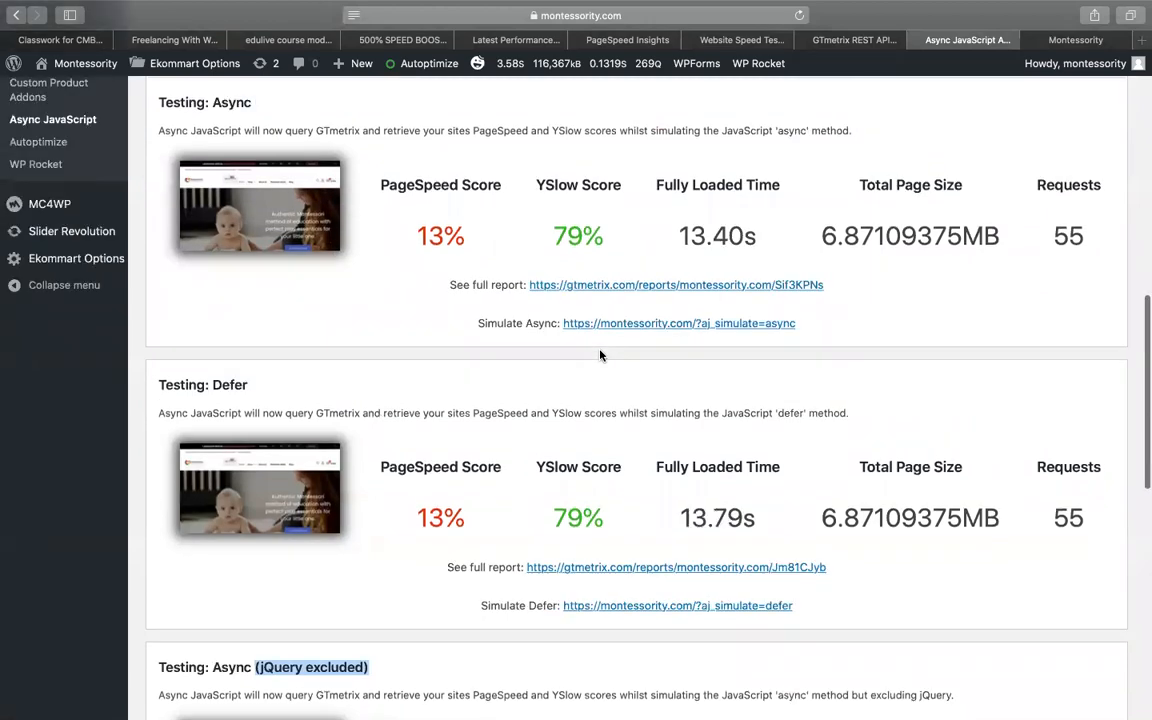
scroll(589, 401, down, 1)
scroll(588, 410, up, 2)
scroll(588, 410, up, 3)
scroll(458, 350, down, 10)
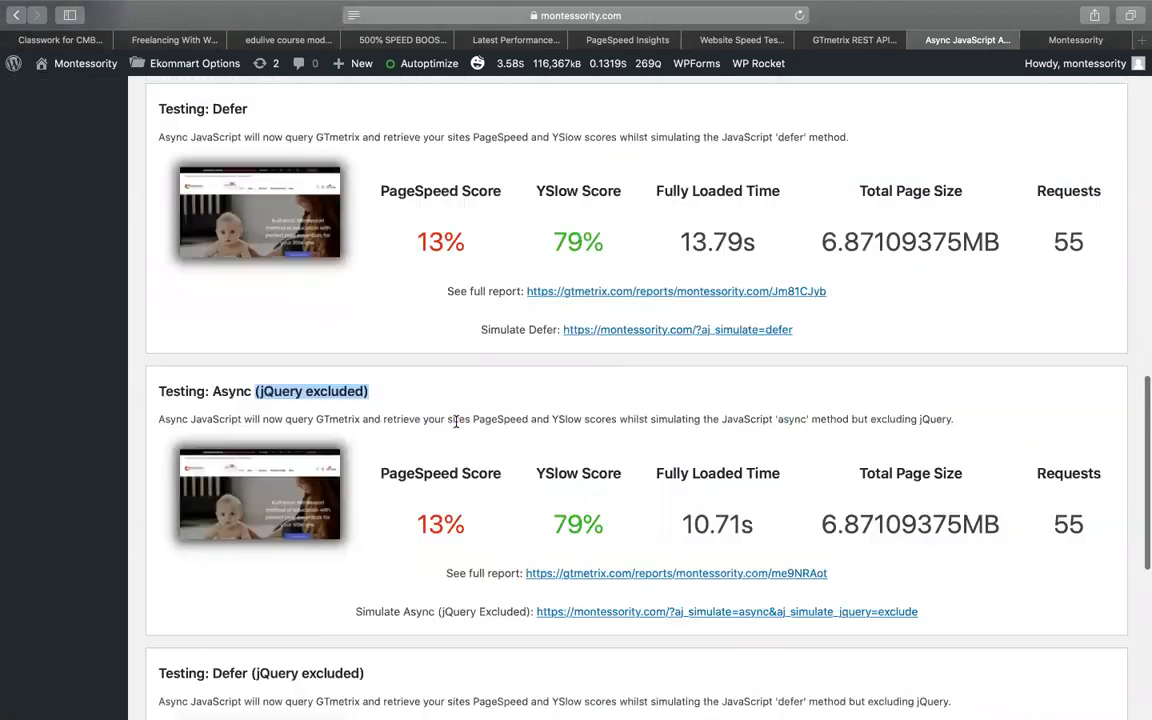
scroll(457, 427, up, 8)
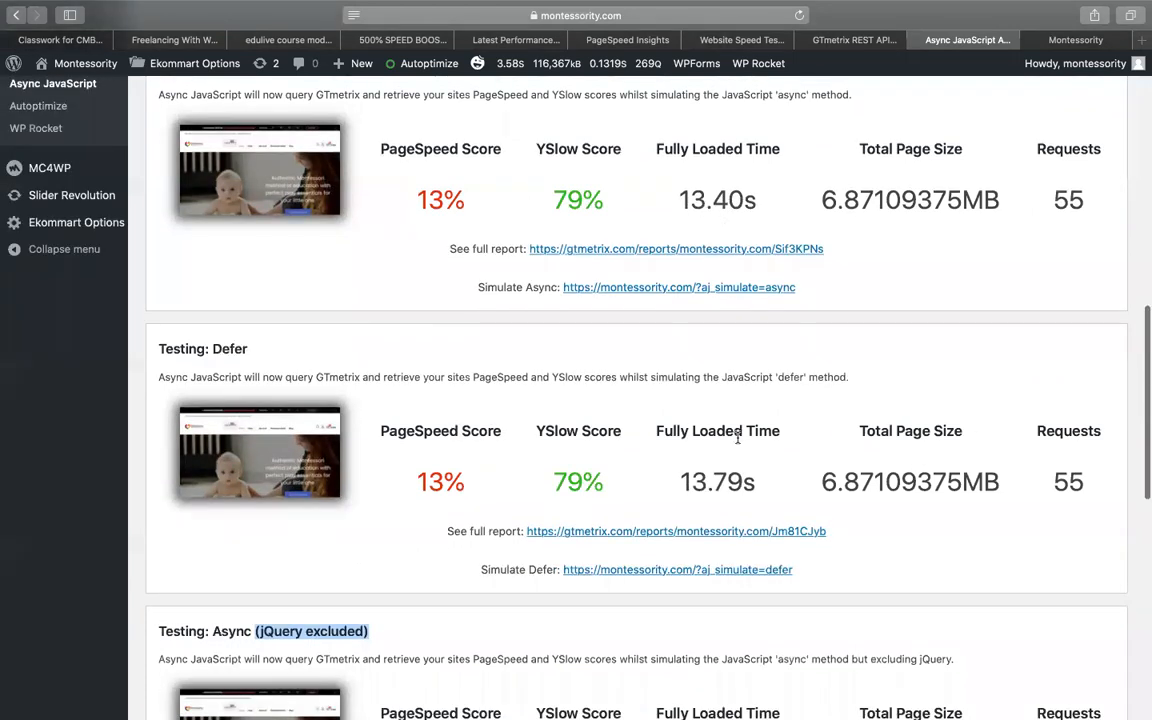
Step: Compare the fully loaded times of the wizard's Async and Defer tests, with and without jQuery excluded
scroll(700, 420, down, 2)
click(707, 371)
double_click(707, 371)
scroll(707, 450, down, 2)
click(707, 550)
scroll(707, 555, down, 1)
scroll(707, 558, down, 4)
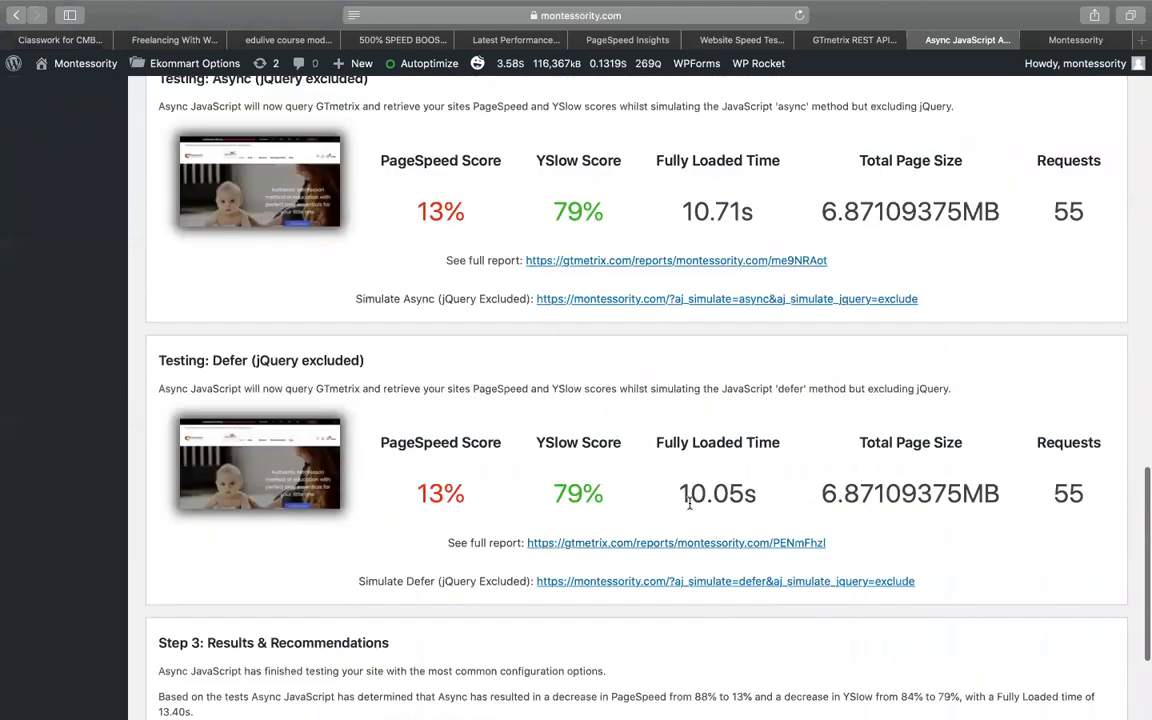
double_click(689, 500)
scroll(689, 505, down, 3)
scroll(689, 507, up, 5)
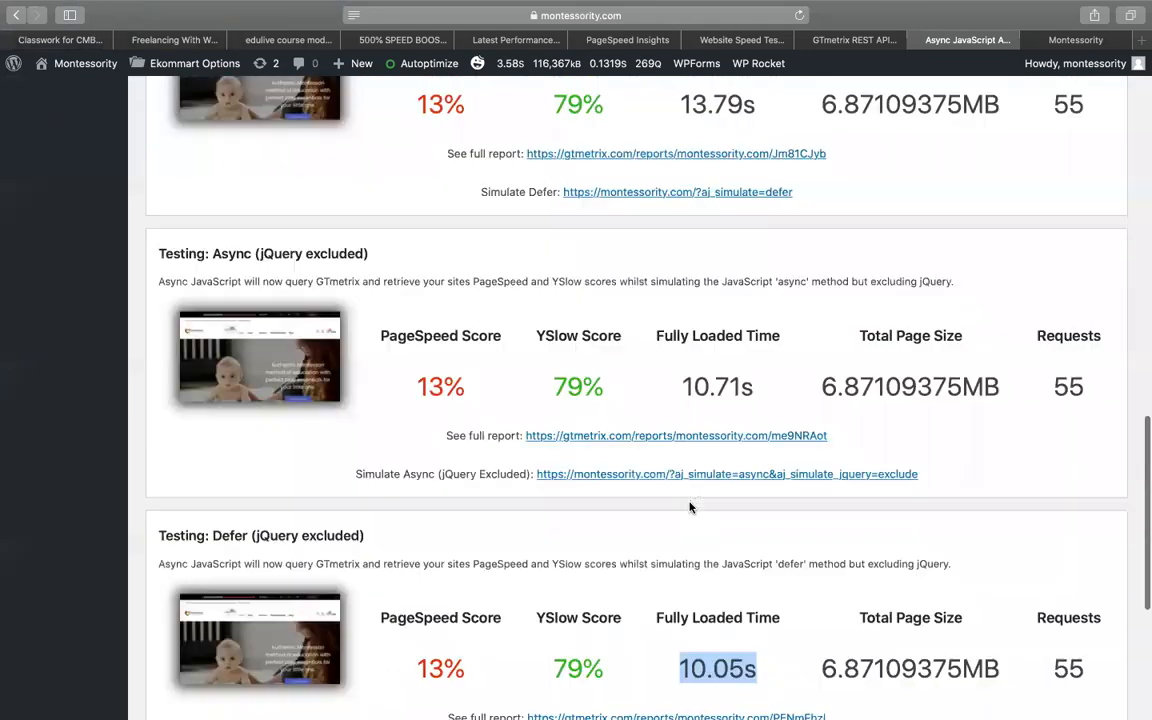
scroll(689, 507, down, 4)
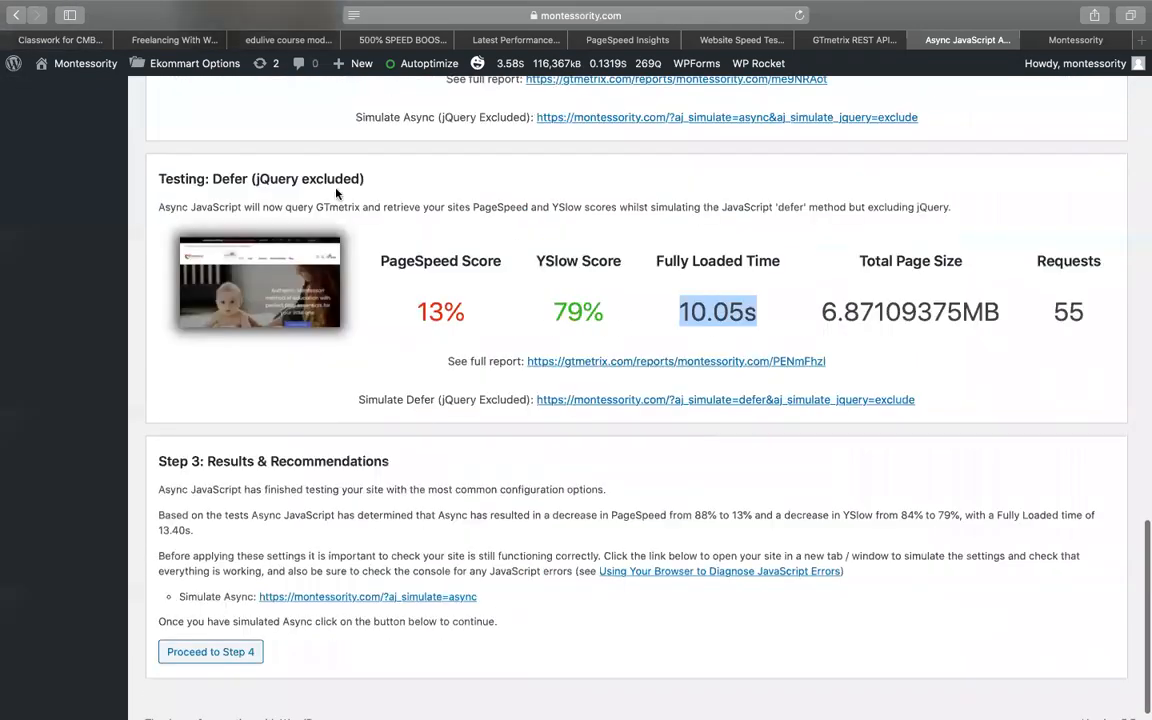
Step: Examine the Defer (jQuery excluded) test's PageSpeed score and loading time against those of the Async (jQuery excluded) test
double_click(279, 179)
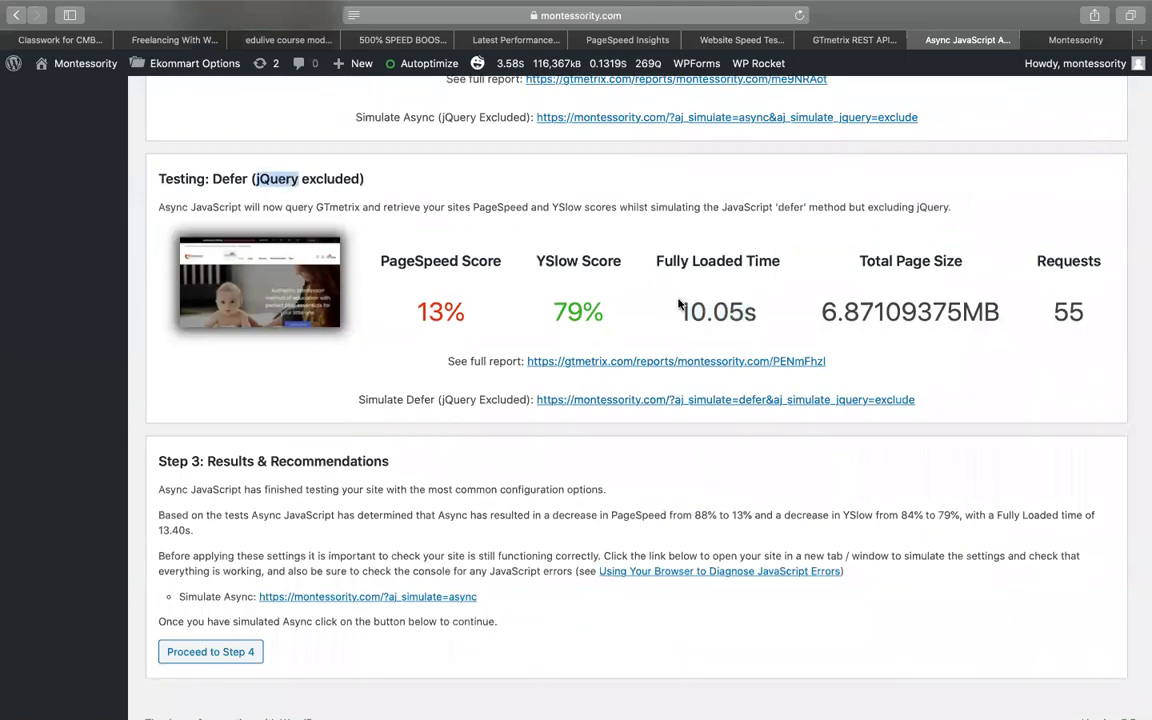
double_click(421, 312)
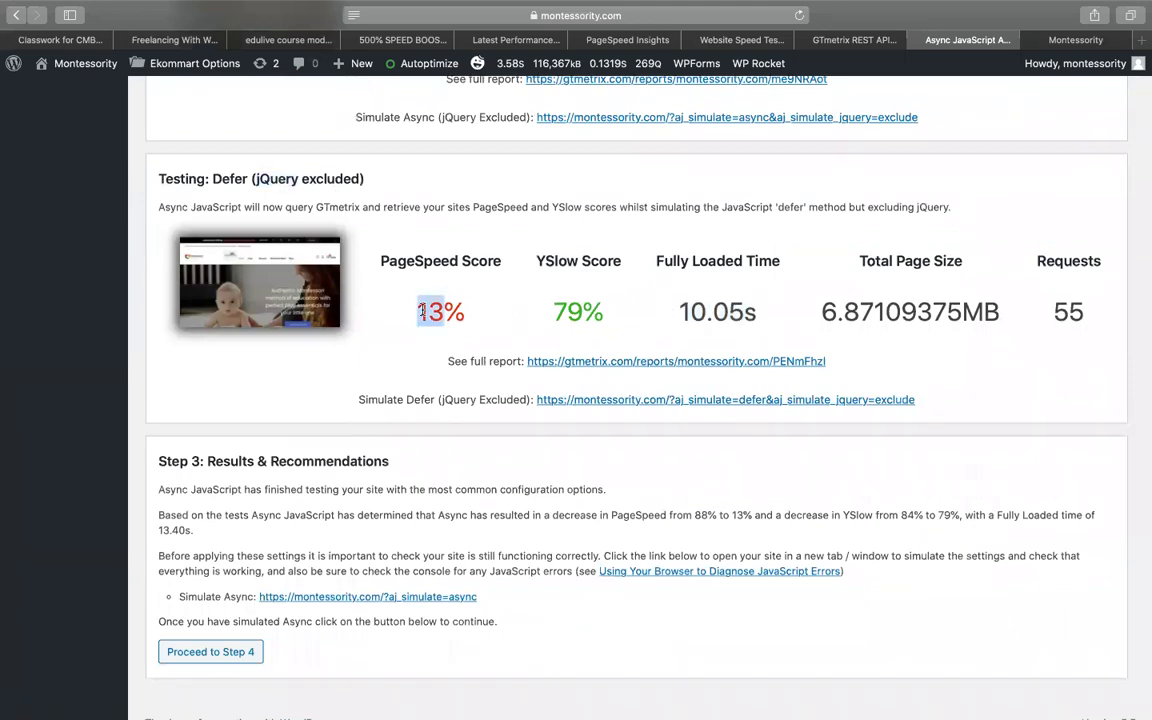
double_click(701, 312)
scroll(699, 313, up, 1)
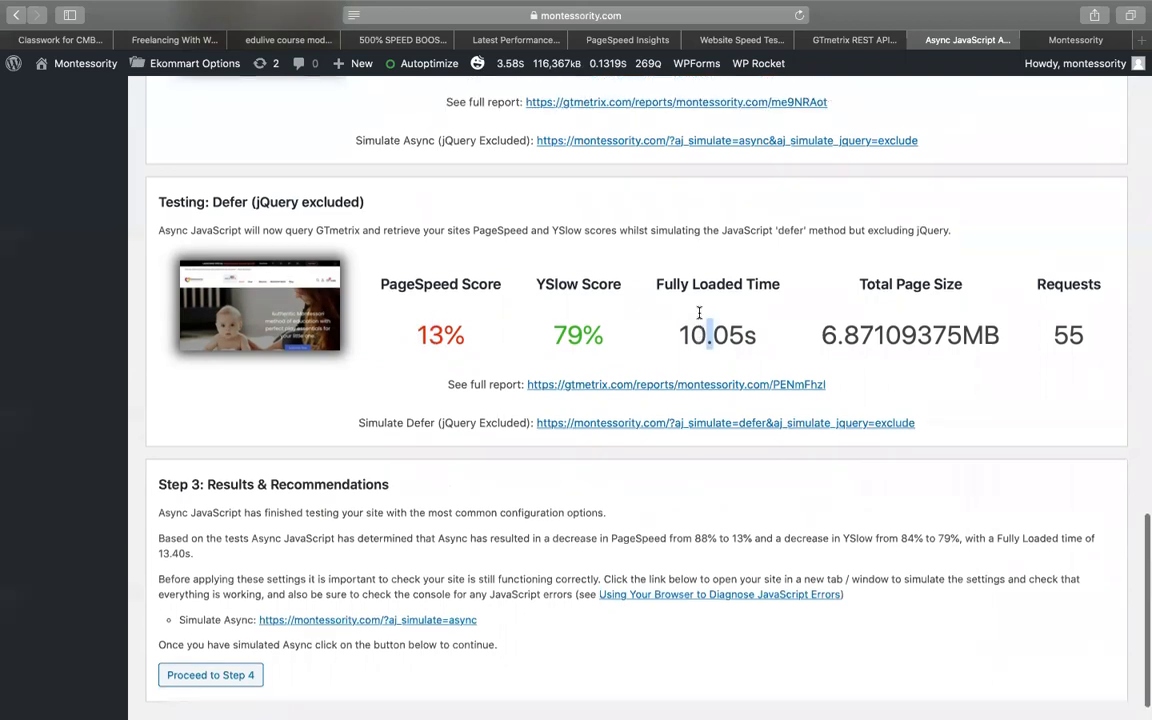
scroll(699, 313, up, 1)
double_click(688, 353)
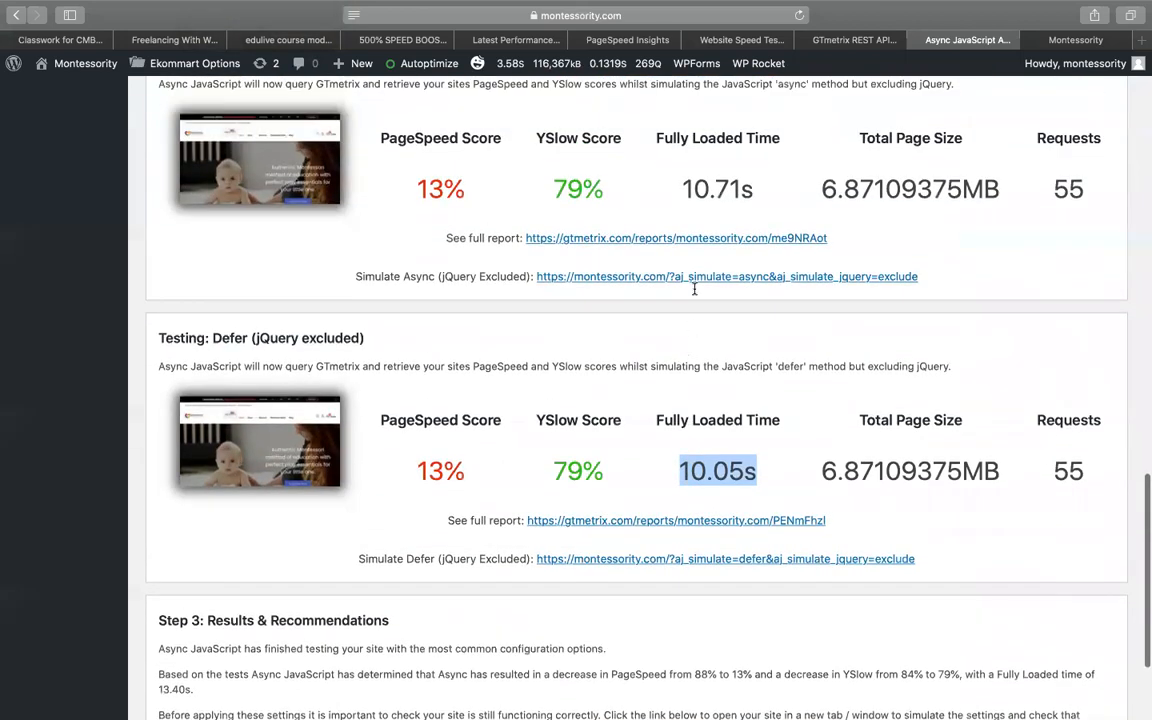
scroll(689, 352, up, 3)
double_click(690, 345)
scroll(695, 293, up, 5)
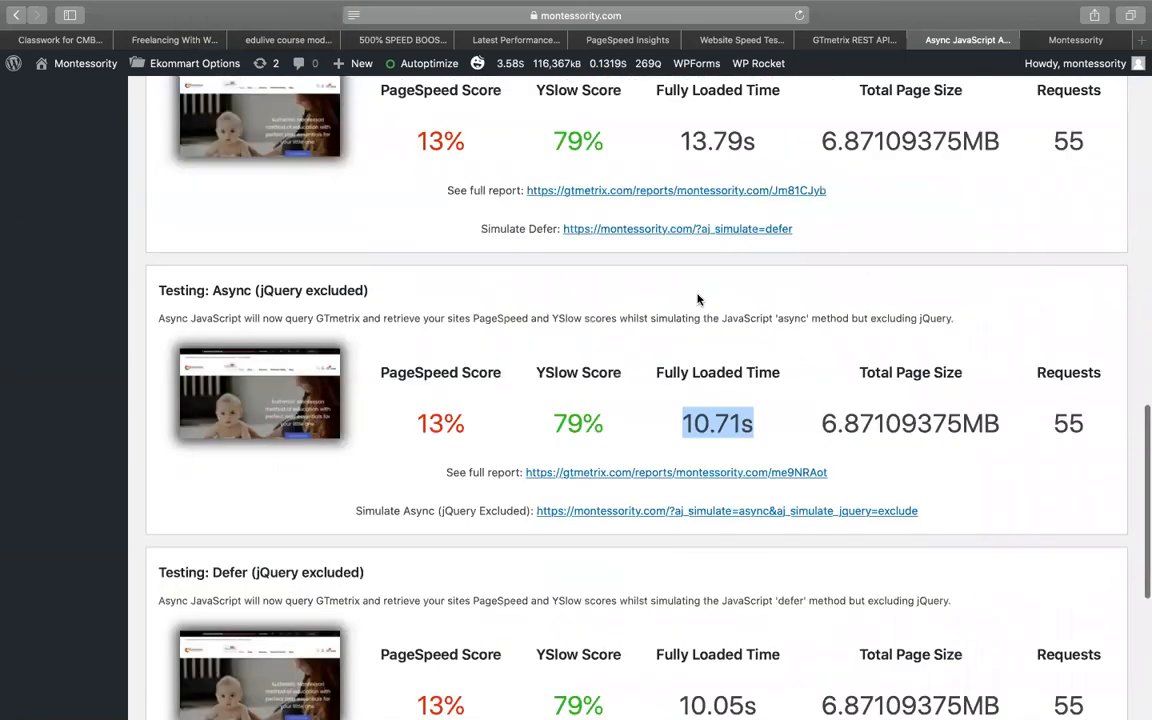
click(695, 321)
scroll(710, 480, down, 6)
double_click(718, 565)
scroll(718, 500, down, 3)
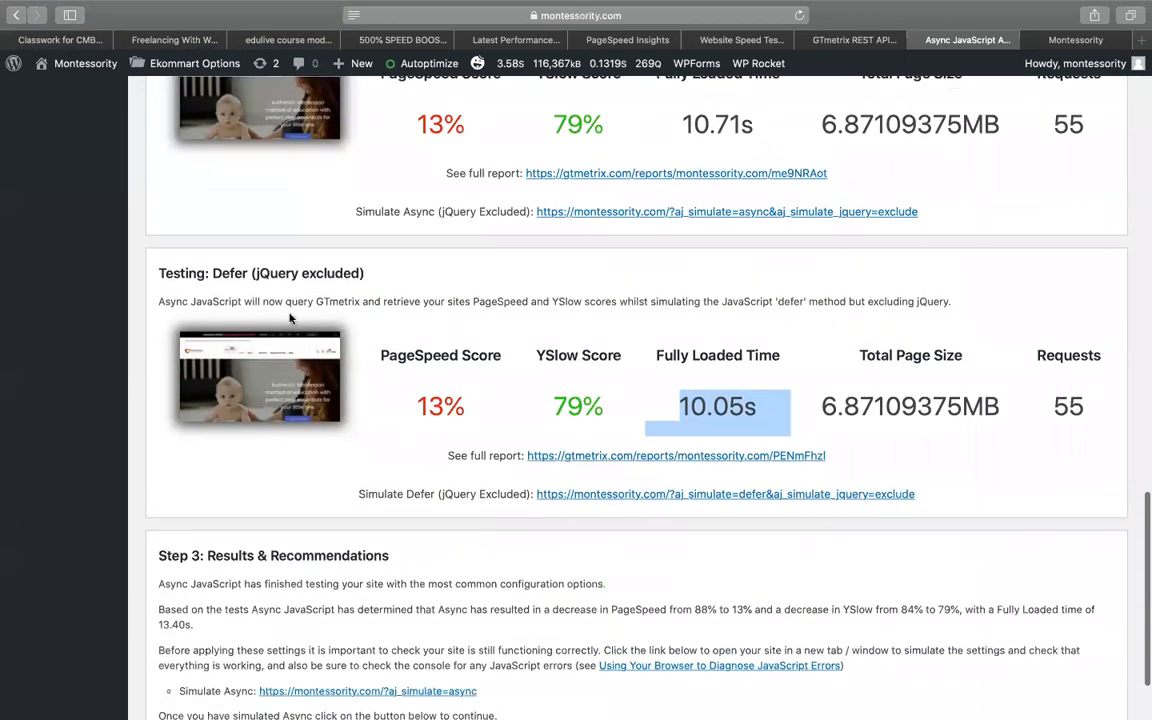
Step: Proceed to Step 4 of the wizard, answer Yes that the site functions properly, and apply the settings
double_click(229, 273)
scroll(267, 272, down, 1)
scroll(193, 633, down, 2)
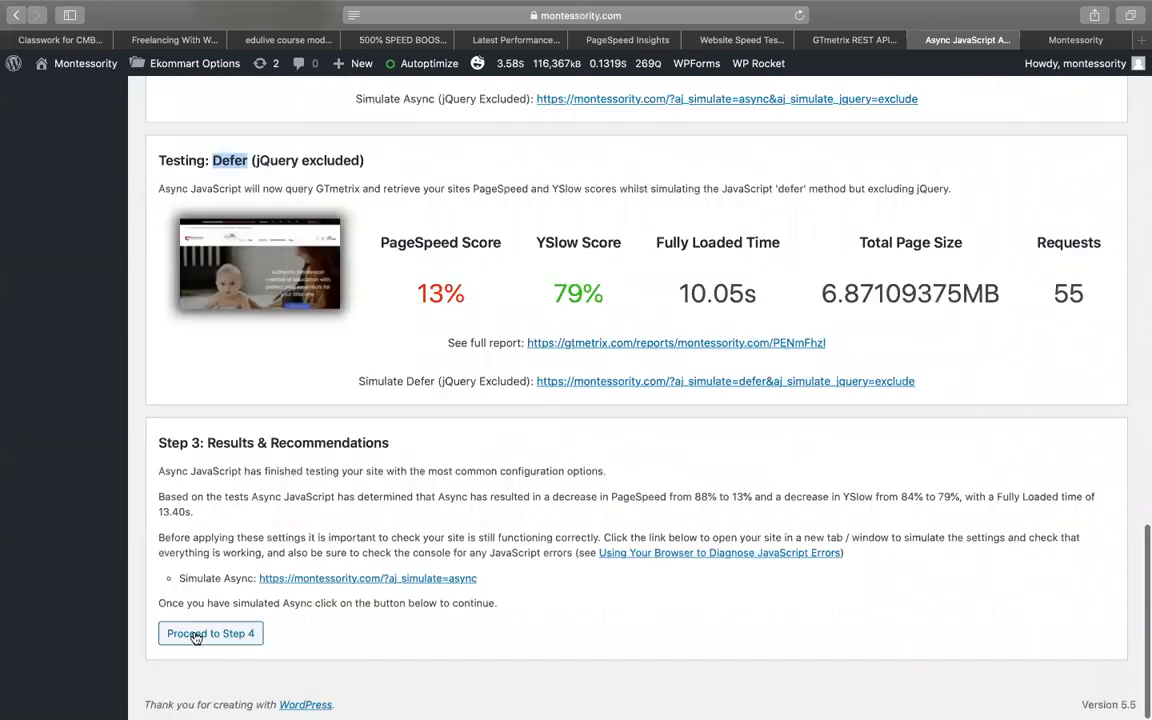
click(193, 633)
scroll(186, 632, down, 2)
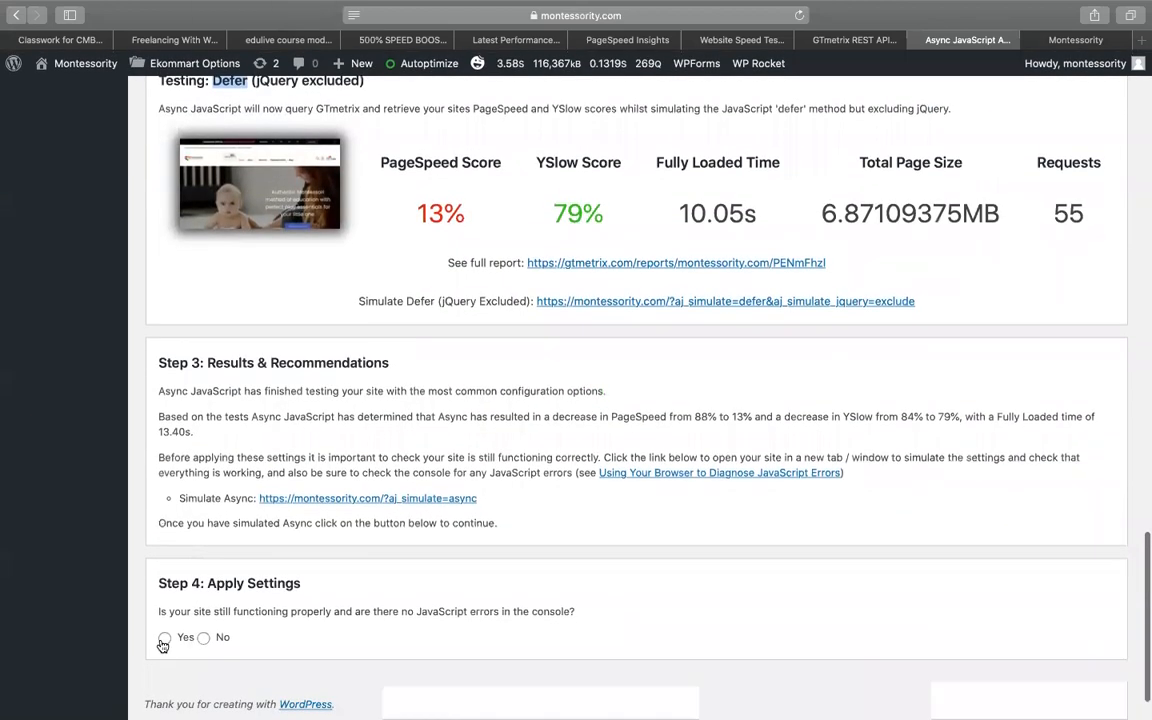
click(165, 637)
scroll(174, 651, down, 2)
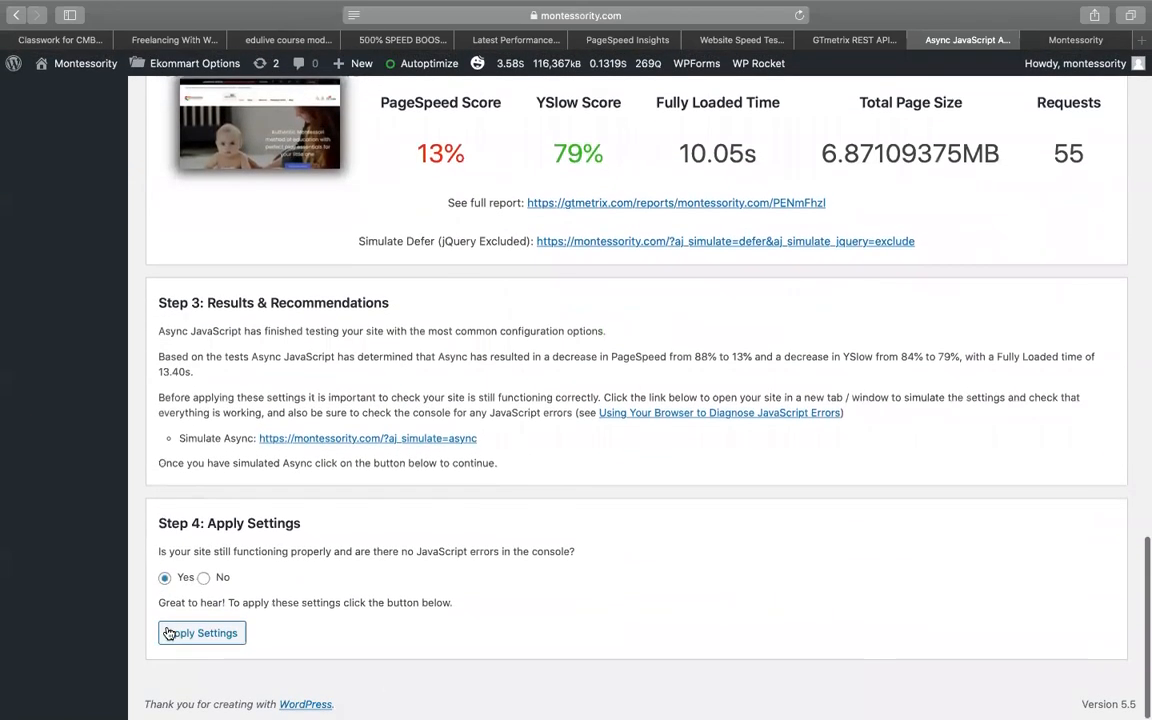
click(170, 632)
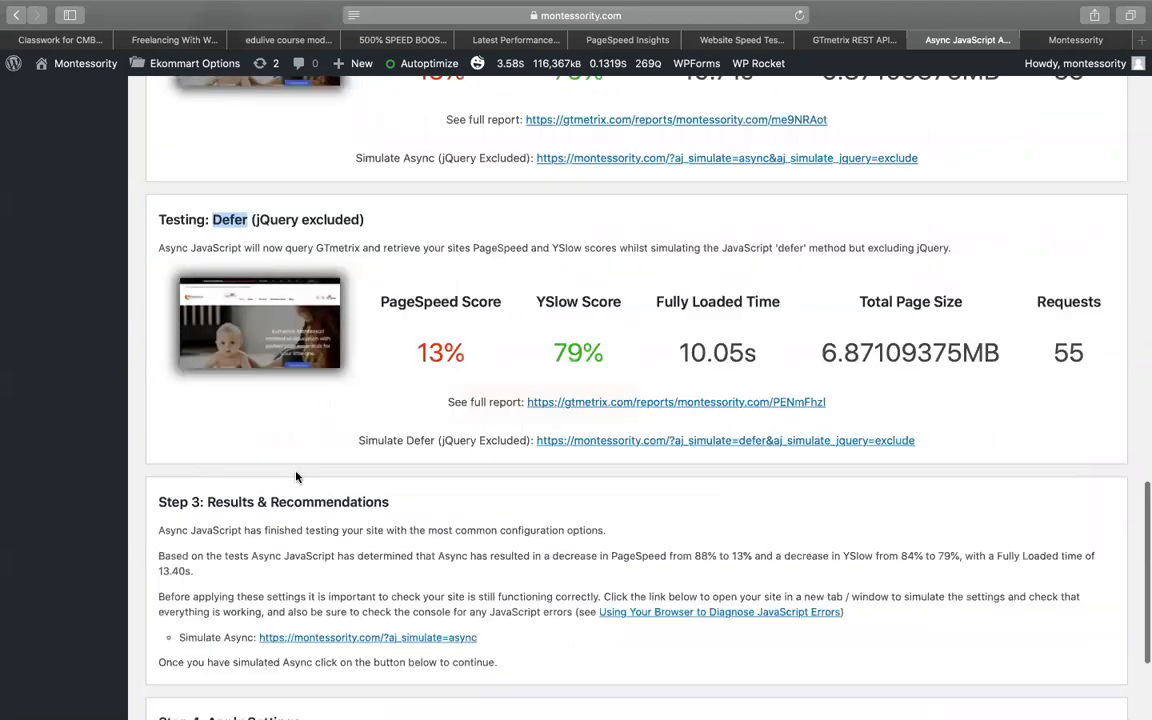
Step: Enable Async JavaScript with the Defer method and jQuery excluded in the plugin's settings
scroll(549, 284, down, 5)
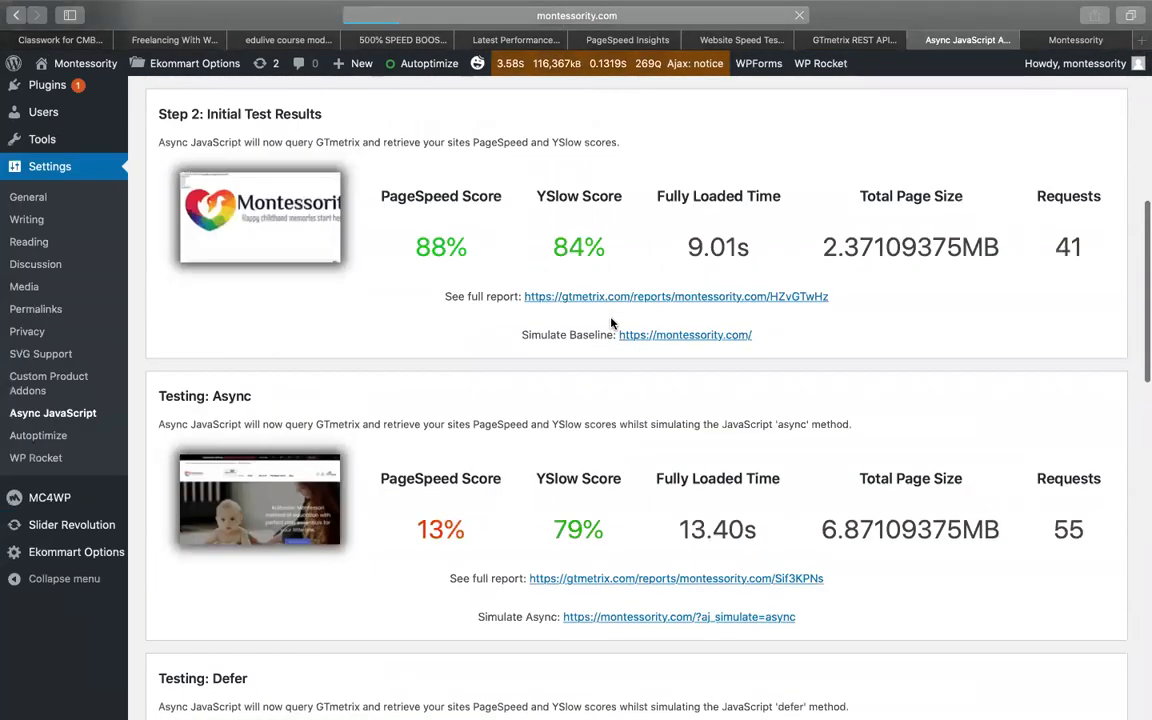
scroll(612, 325, down, 5)
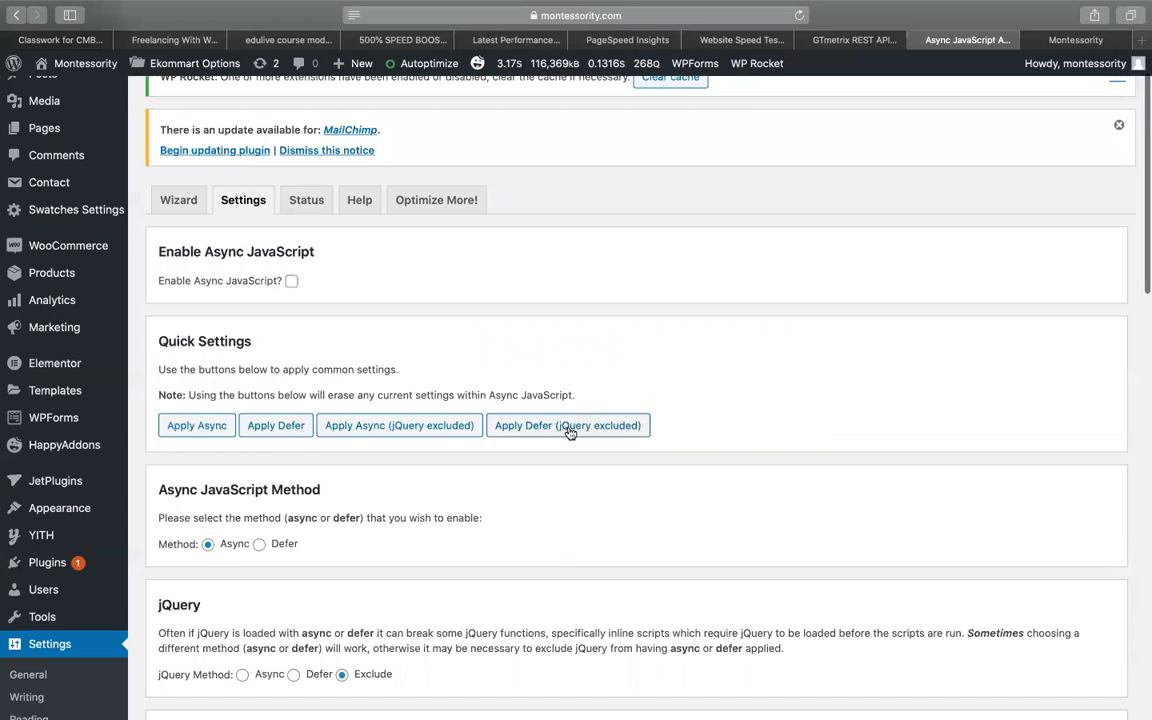
scroll(568, 432, down, 5)
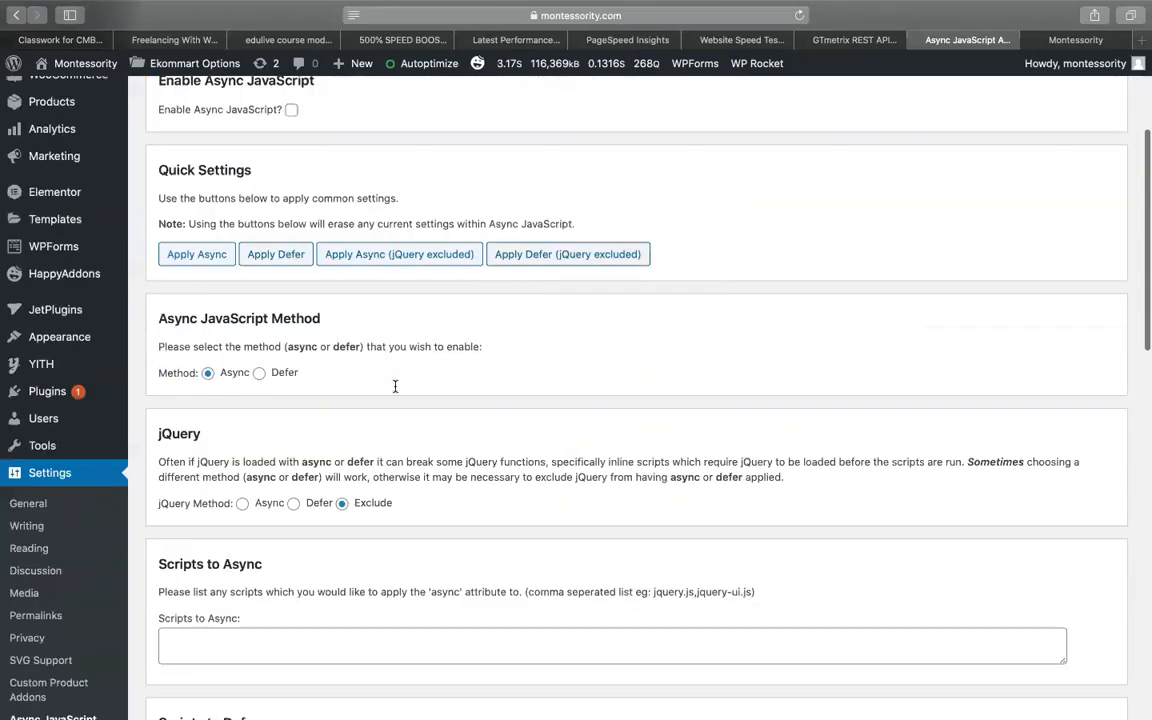
click(260, 290)
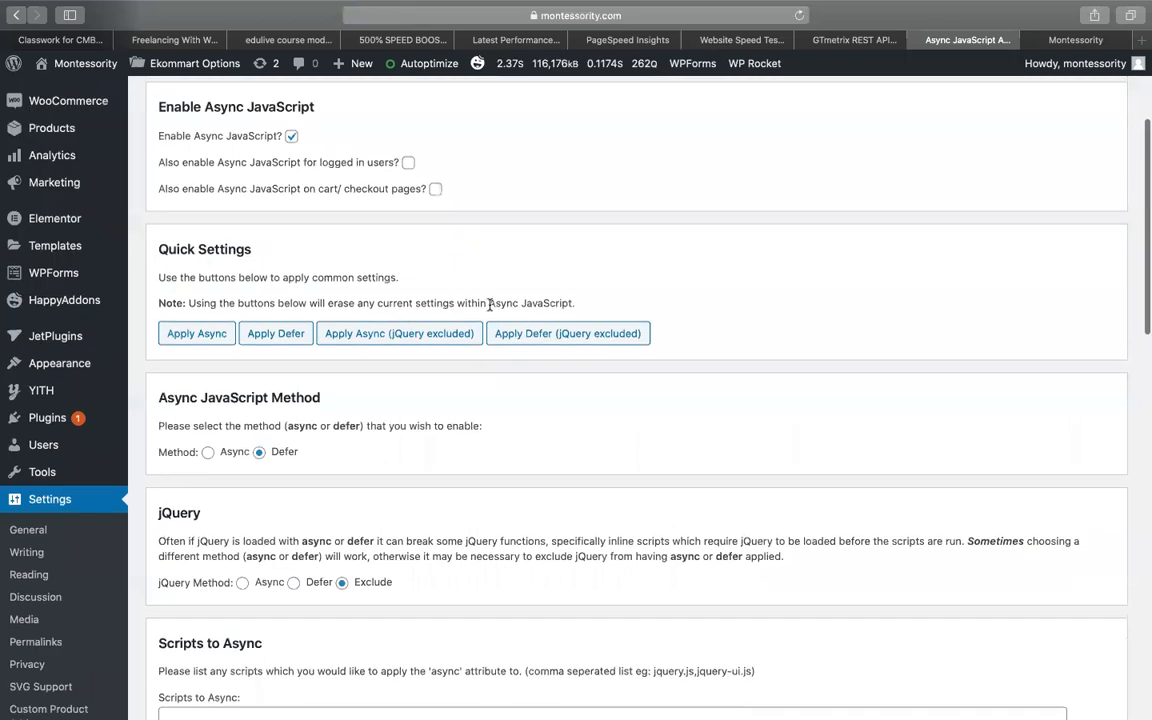
Step: Enable Autoptimize support, set the Autoptimize JavaScript method to Defer, and save the settings
scroll(350, 450, down, 2)
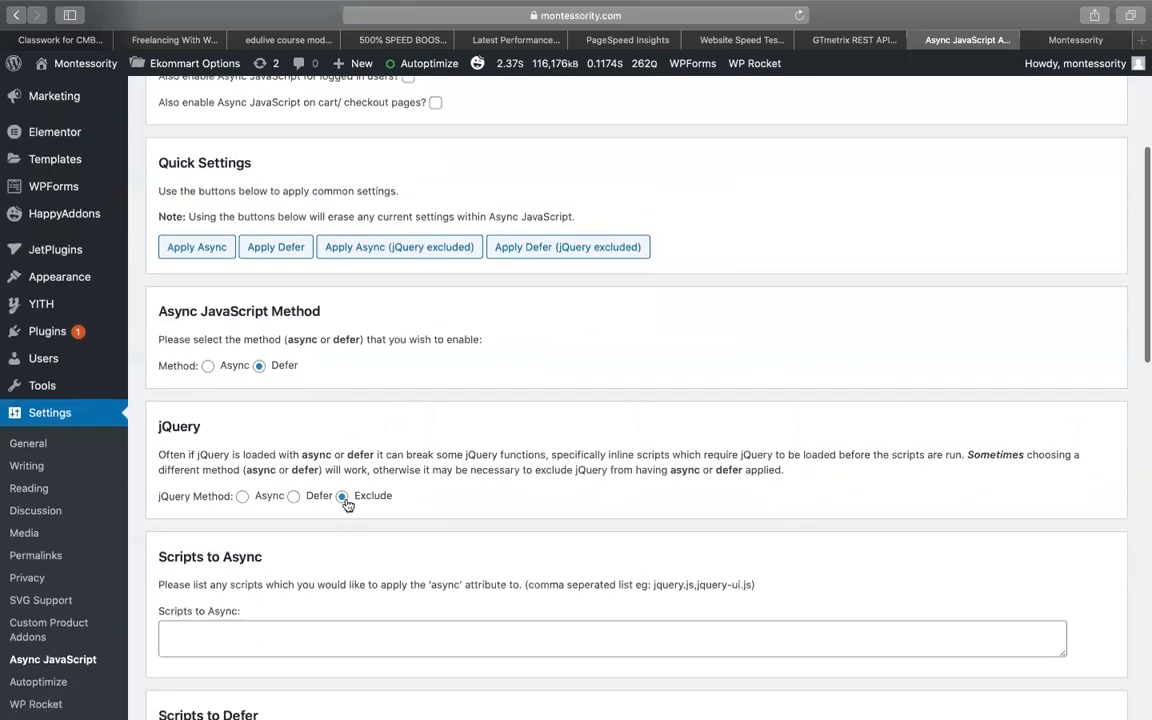
scroll(324, 511, down, 7)
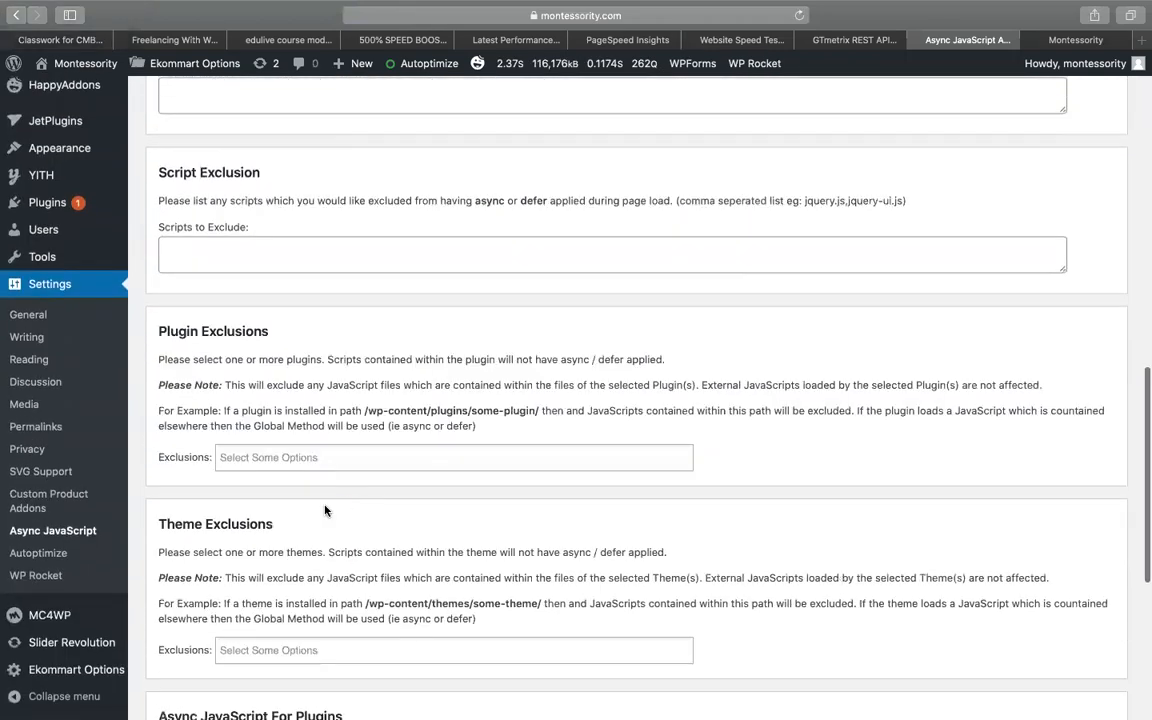
scroll(260, 604, down, 8)
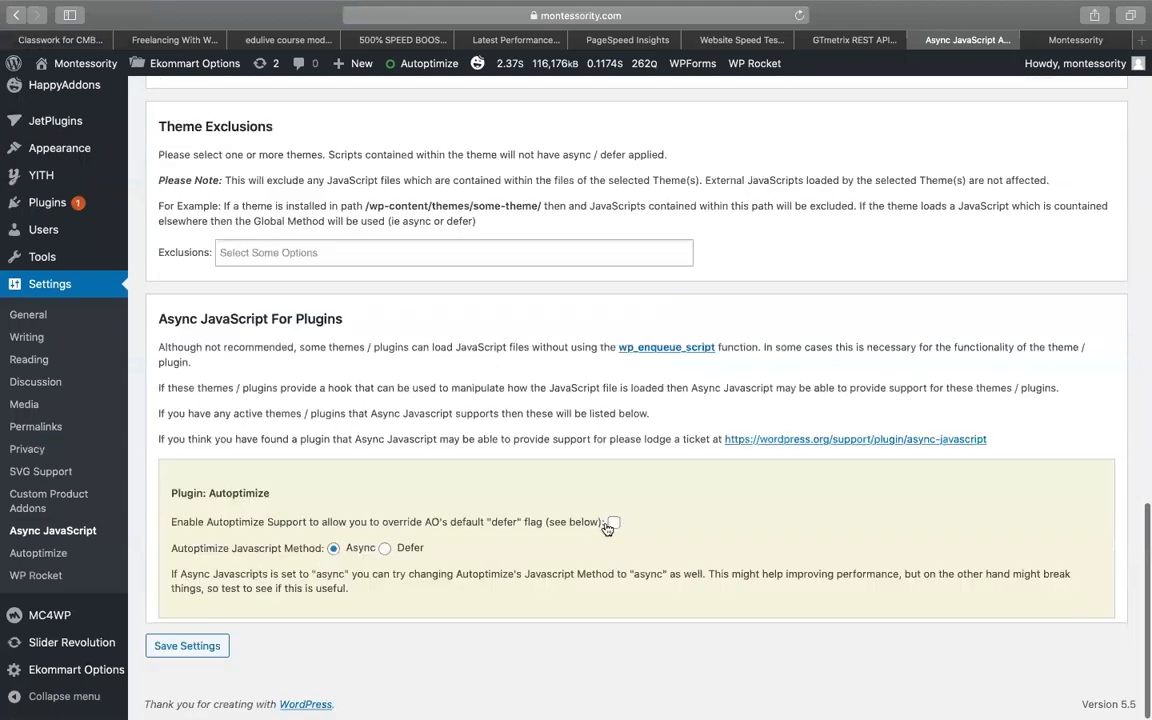
click(612, 522)
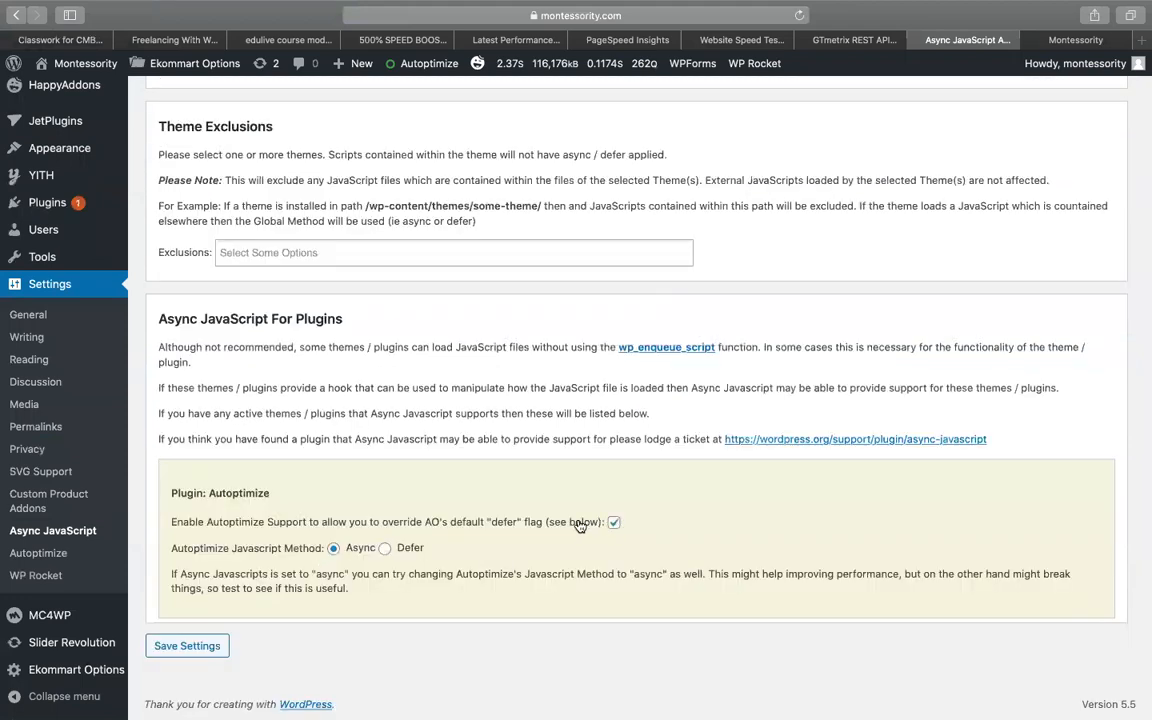
click(384, 549)
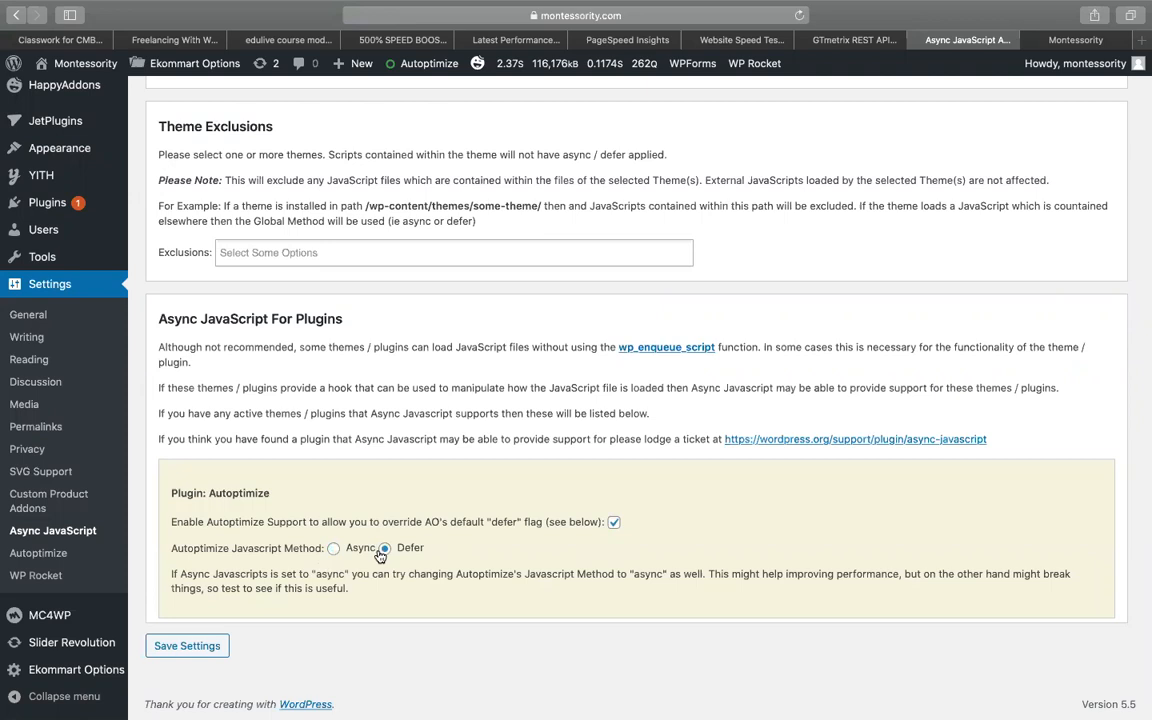
click(187, 647)
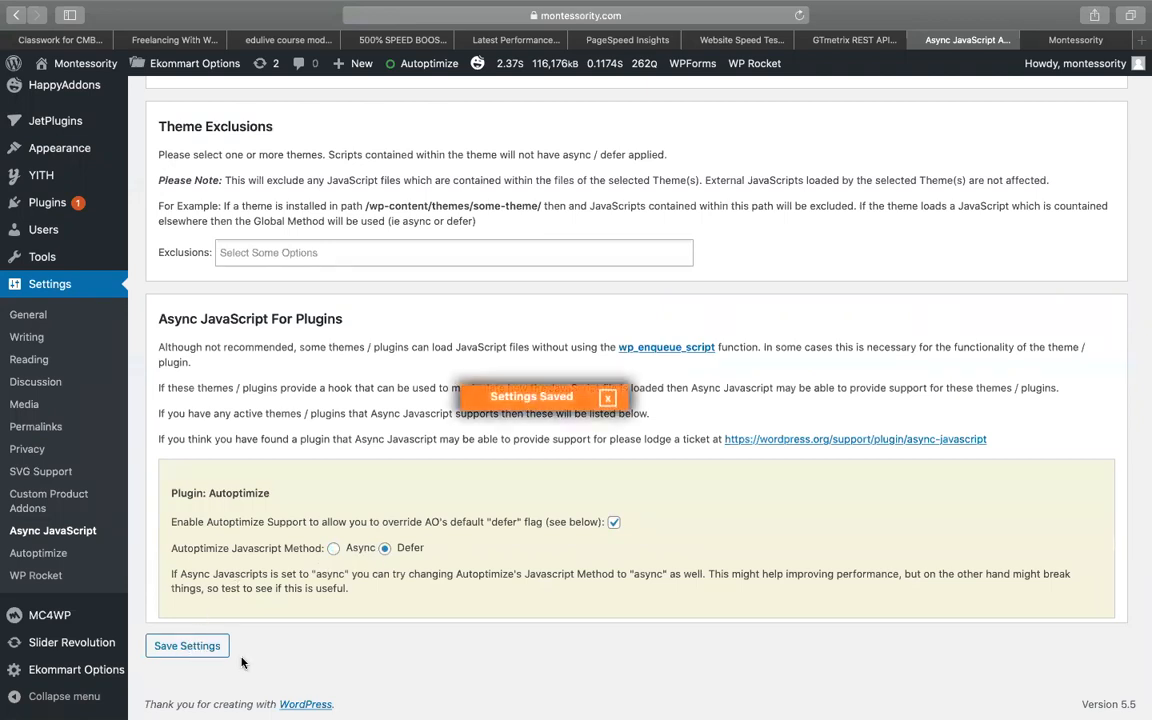
Step: Look over the plugin list in the spreadsheet, the PageSpeed Insights recommendations and the Montessority page
click(410, 42)
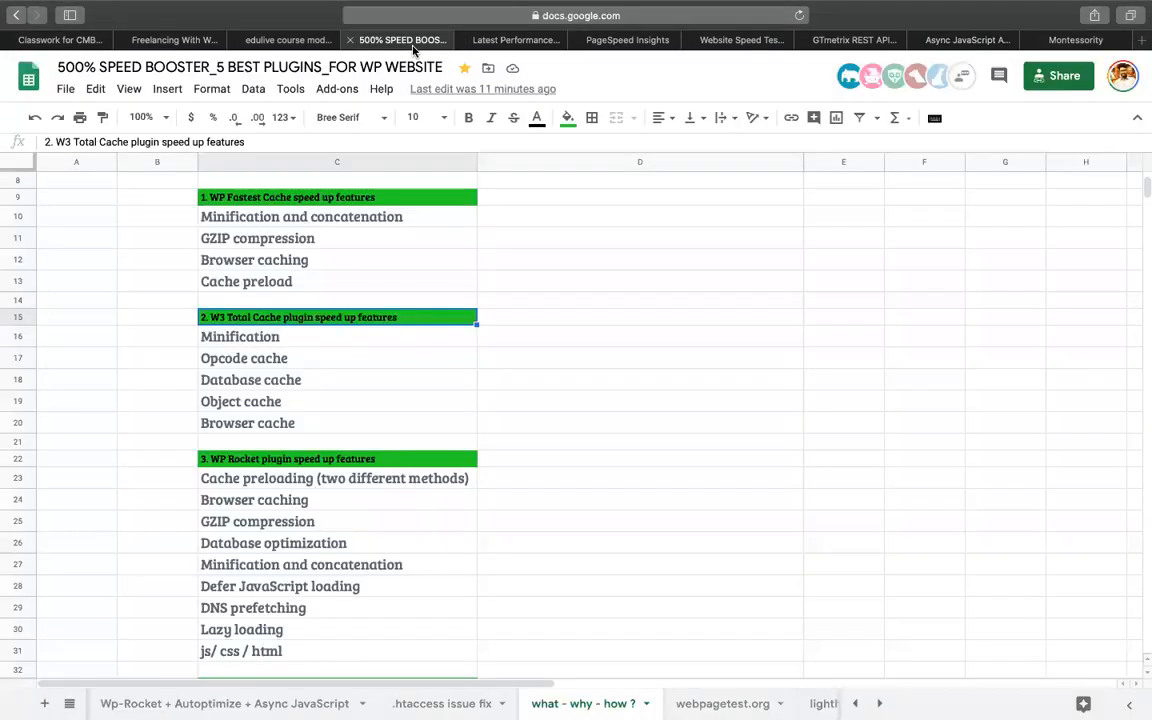
click(722, 545)
scroll(301, 363, up, 3)
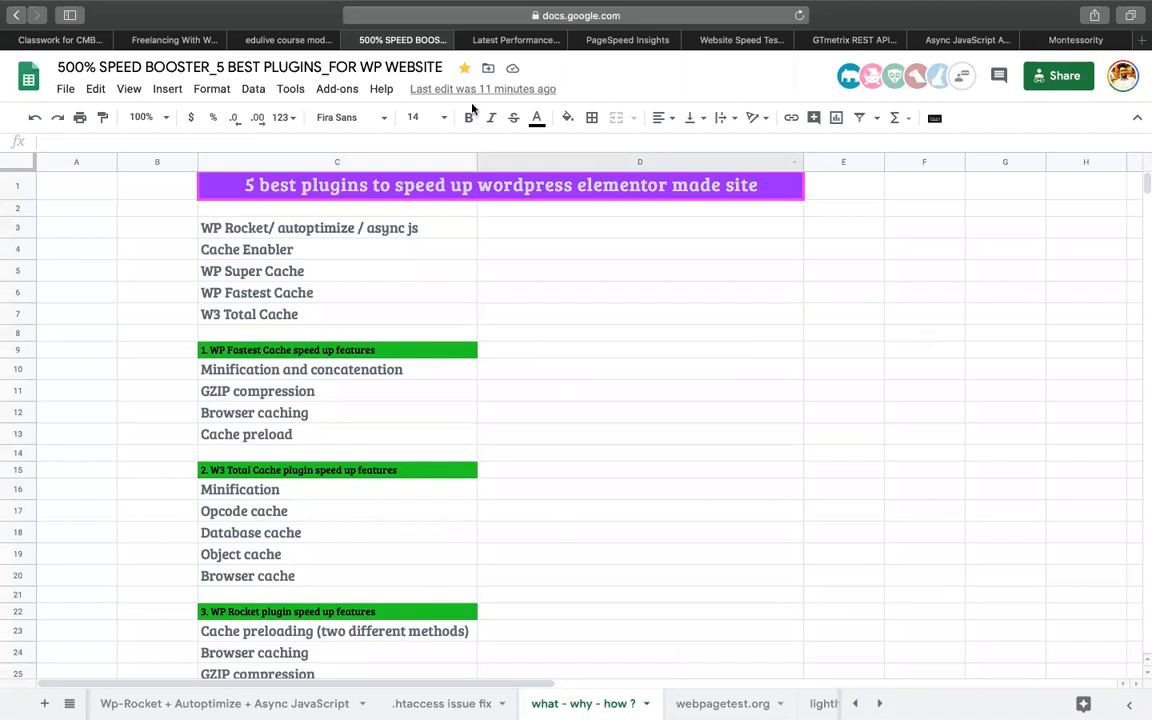
click(628, 41)
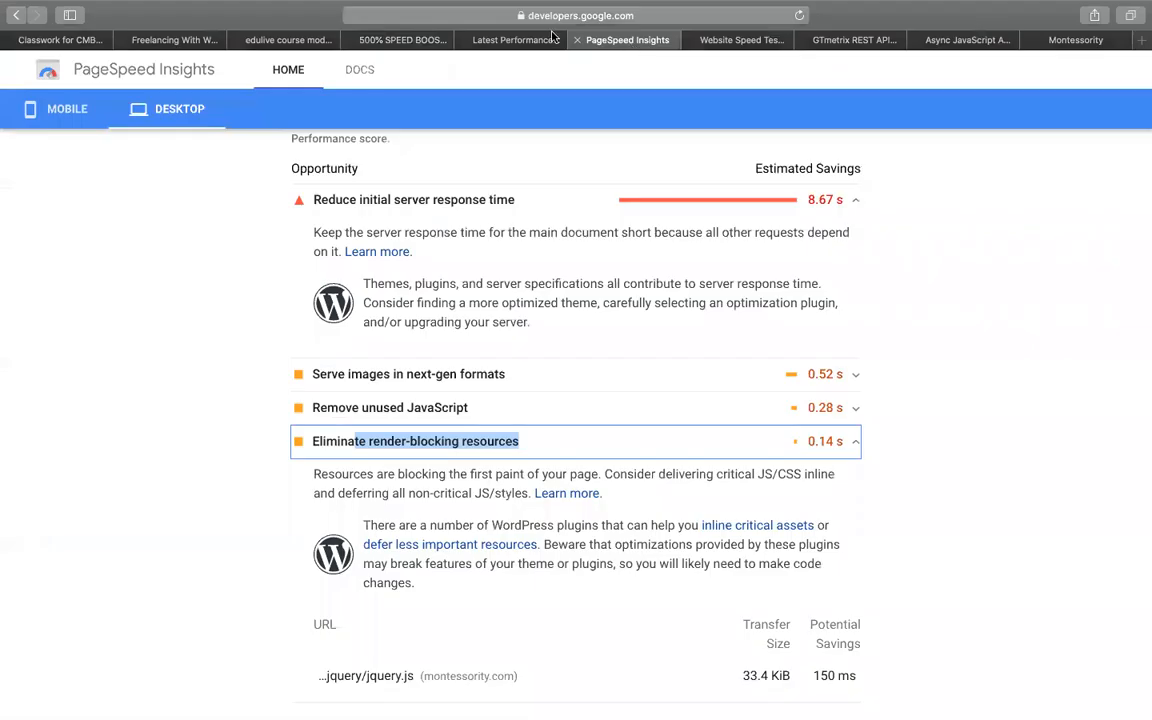
click(1061, 40)
Step: Return to the Async JavaScript settings and review the enabled options, method and jQuery setting
click(969, 43)
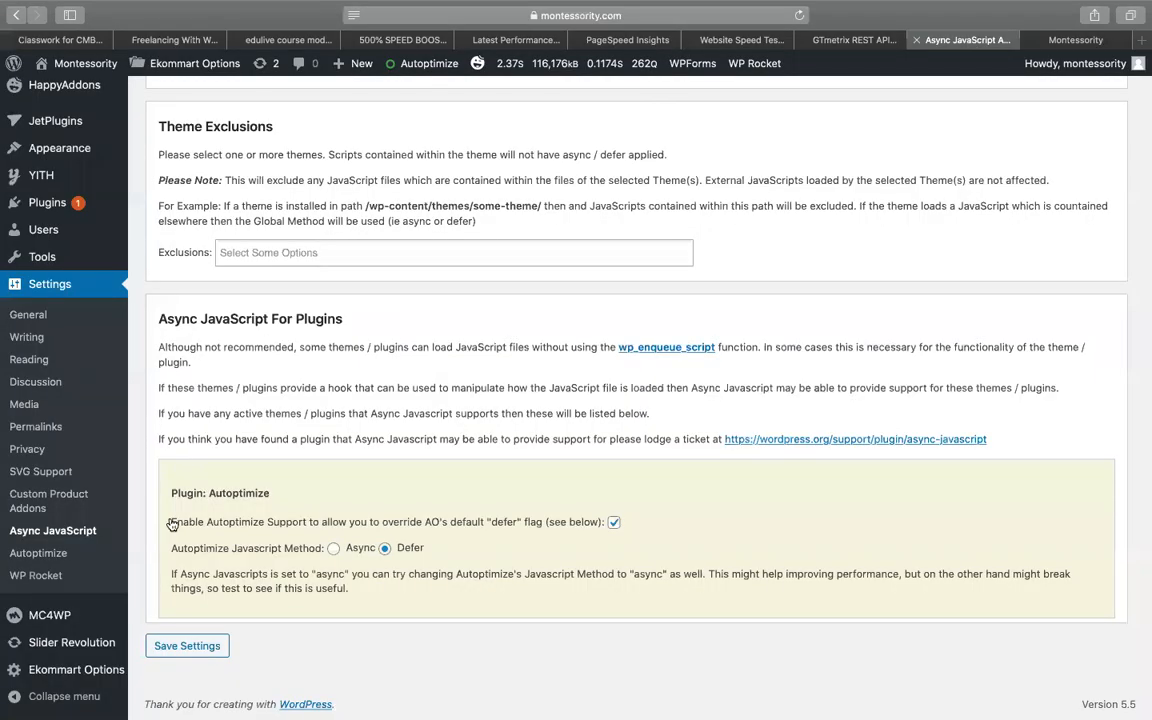
scroll(238, 323, up, 20)
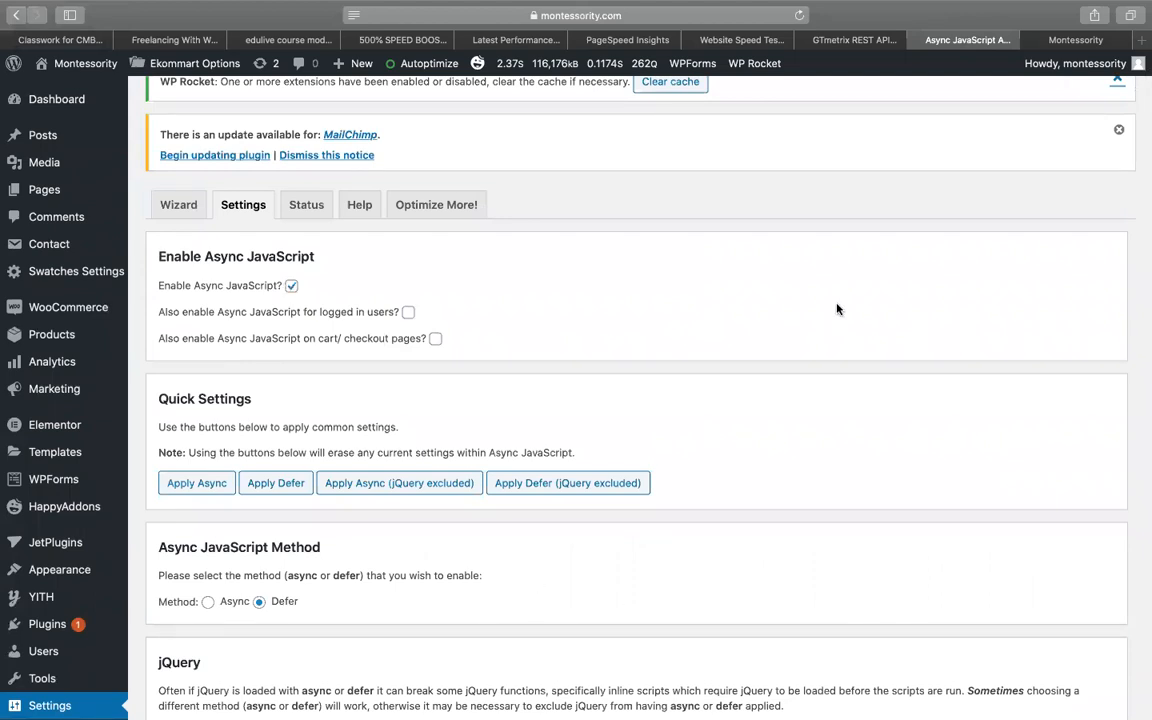
scroll(830, 285, up, 2)
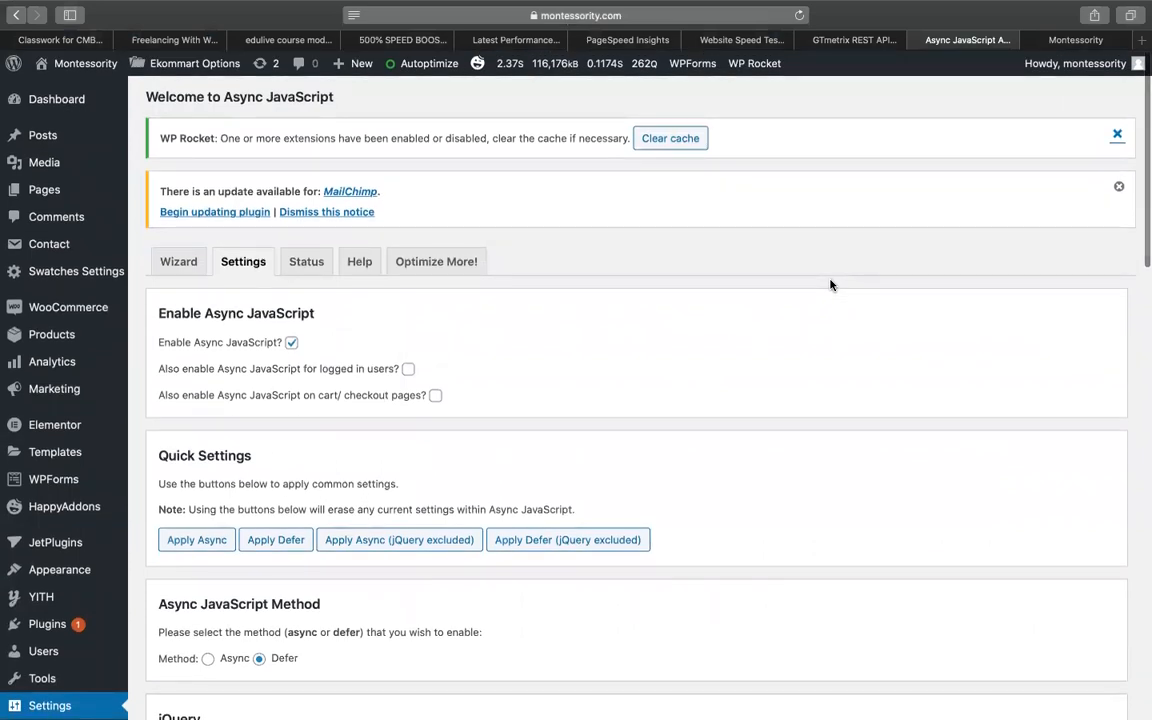
scroll(69, 480, down, 10)
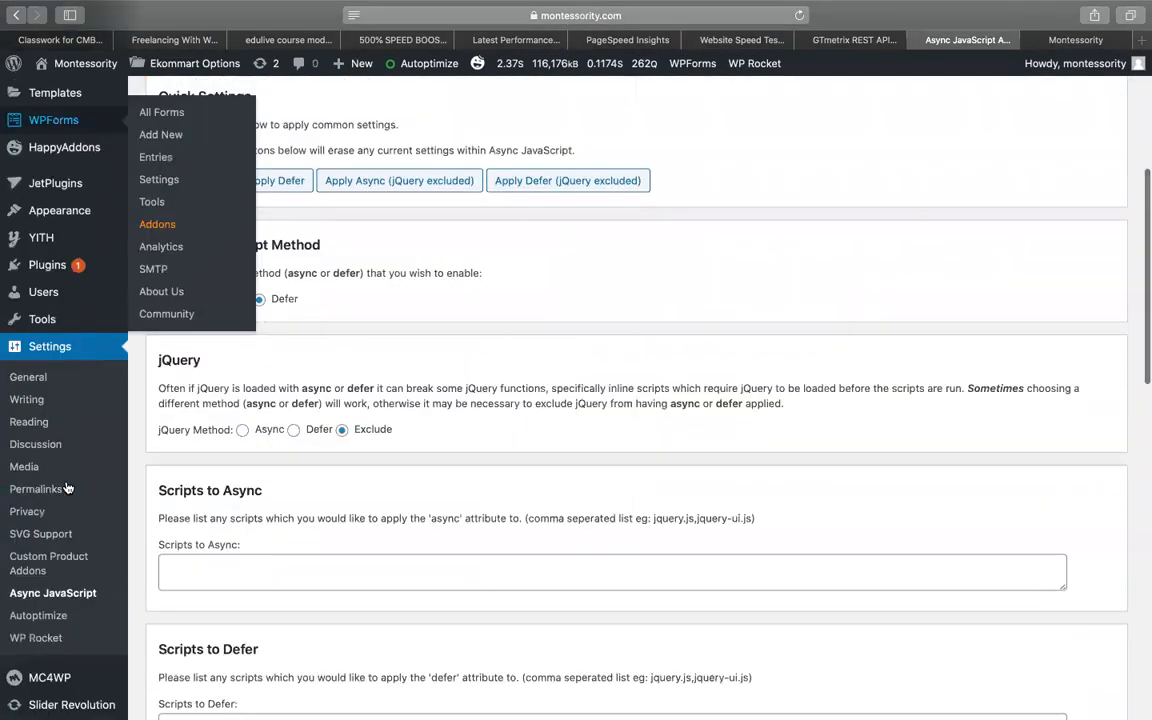
Step: Open the page for adding new plugins and search the directory for "wp file manager"
scroll(72, 500, up, 5)
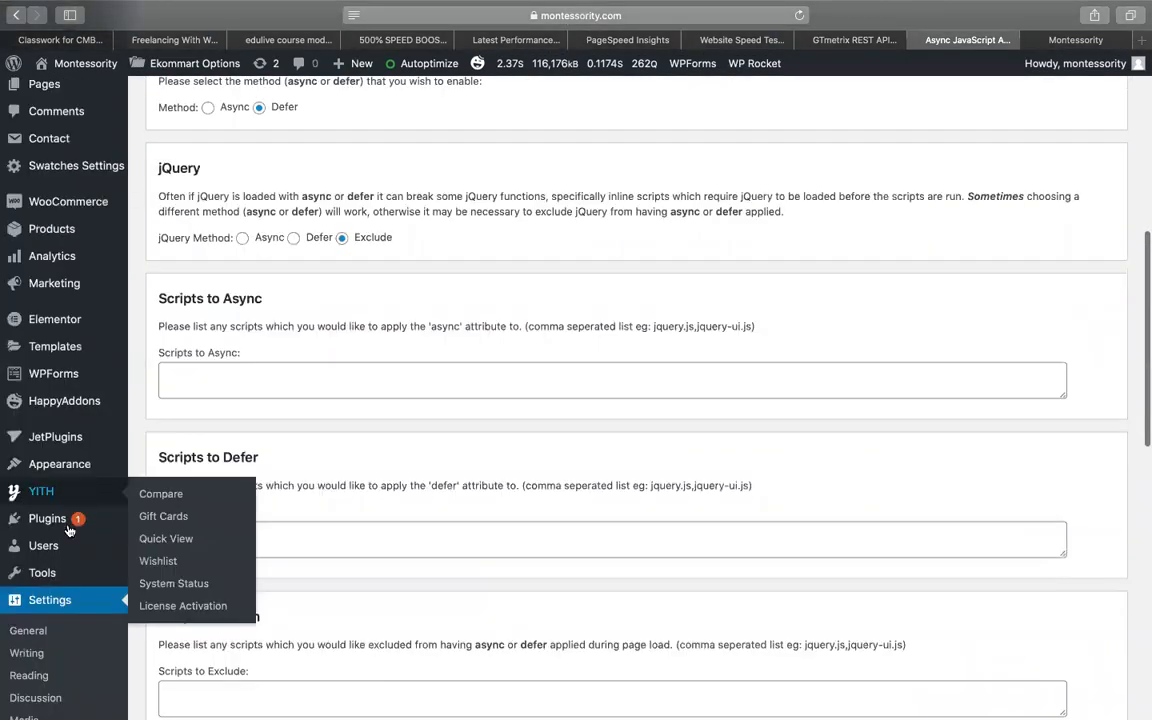
mouse_move(60, 518)
click(157, 545)
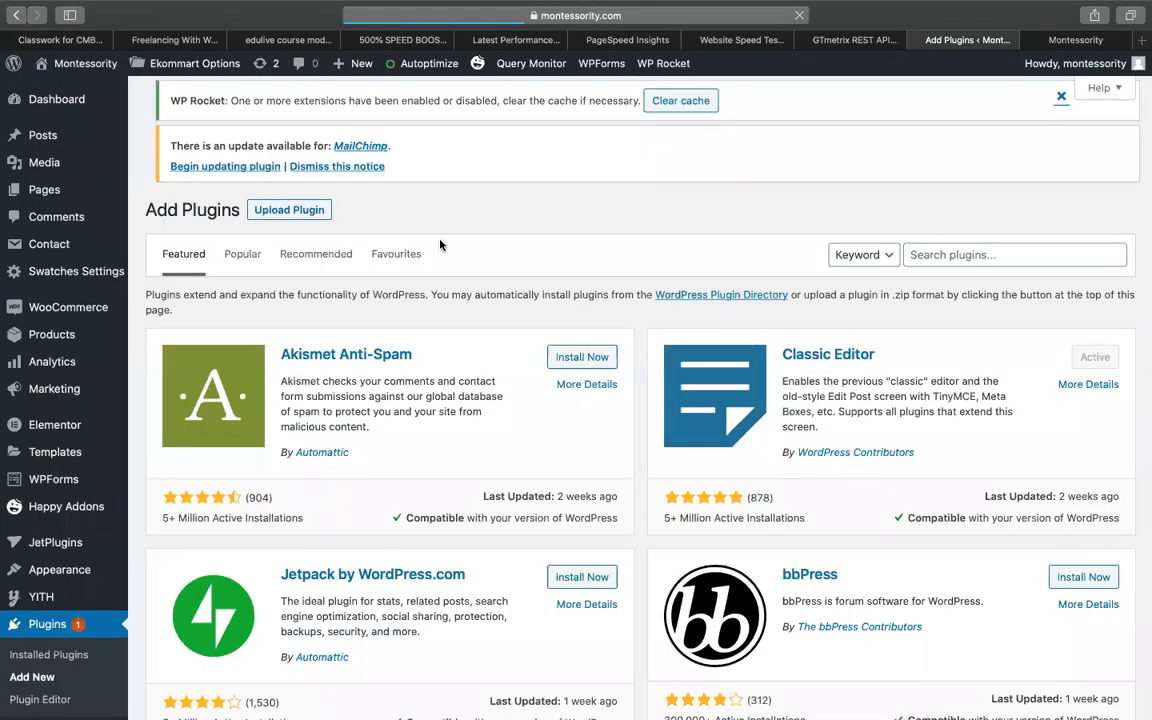
click(962, 252)
text(wp )
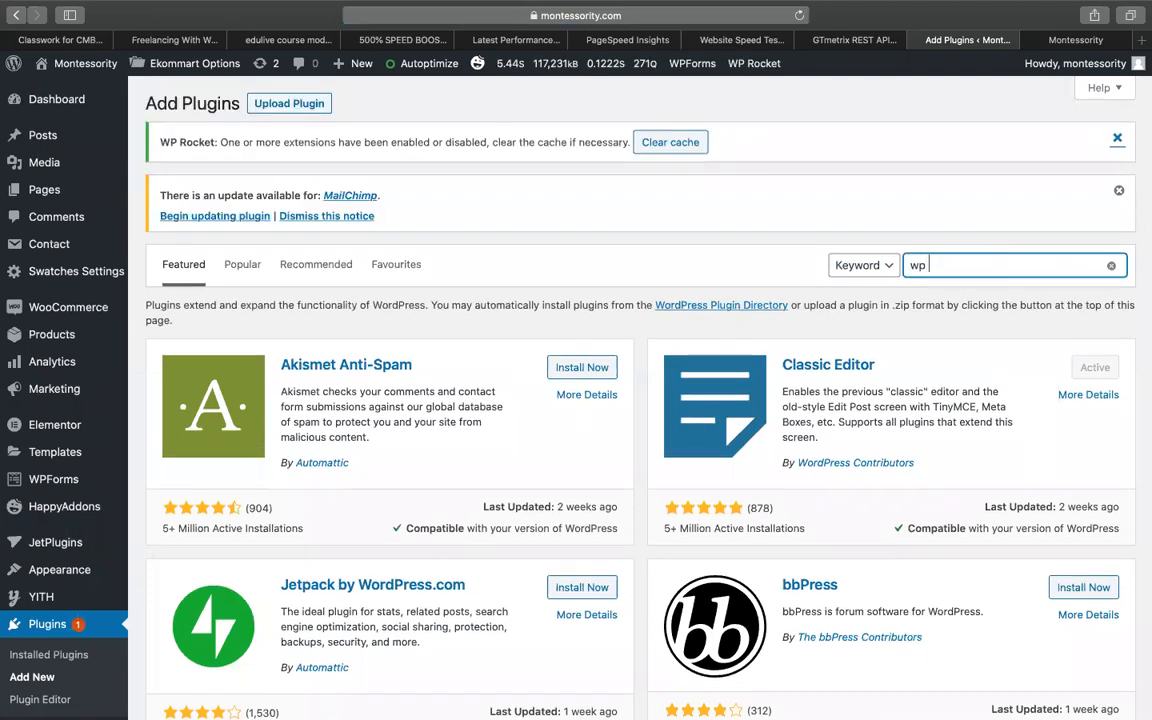
text(file managet)
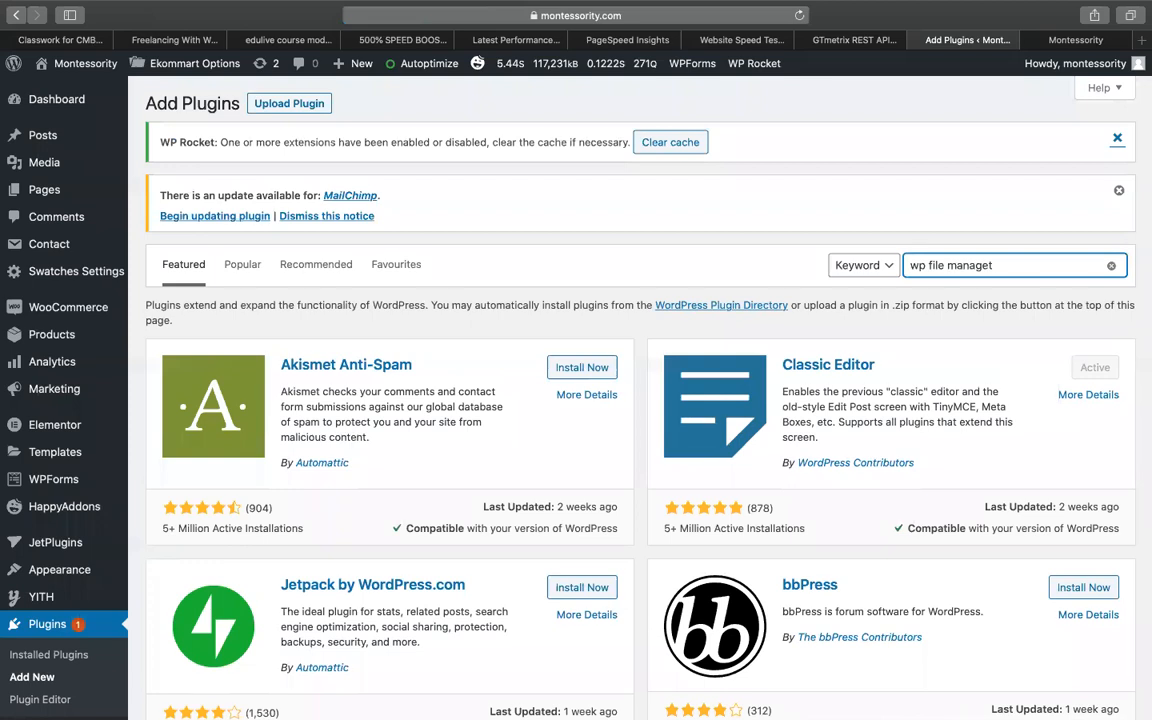
key(BackSpace)
text(r)
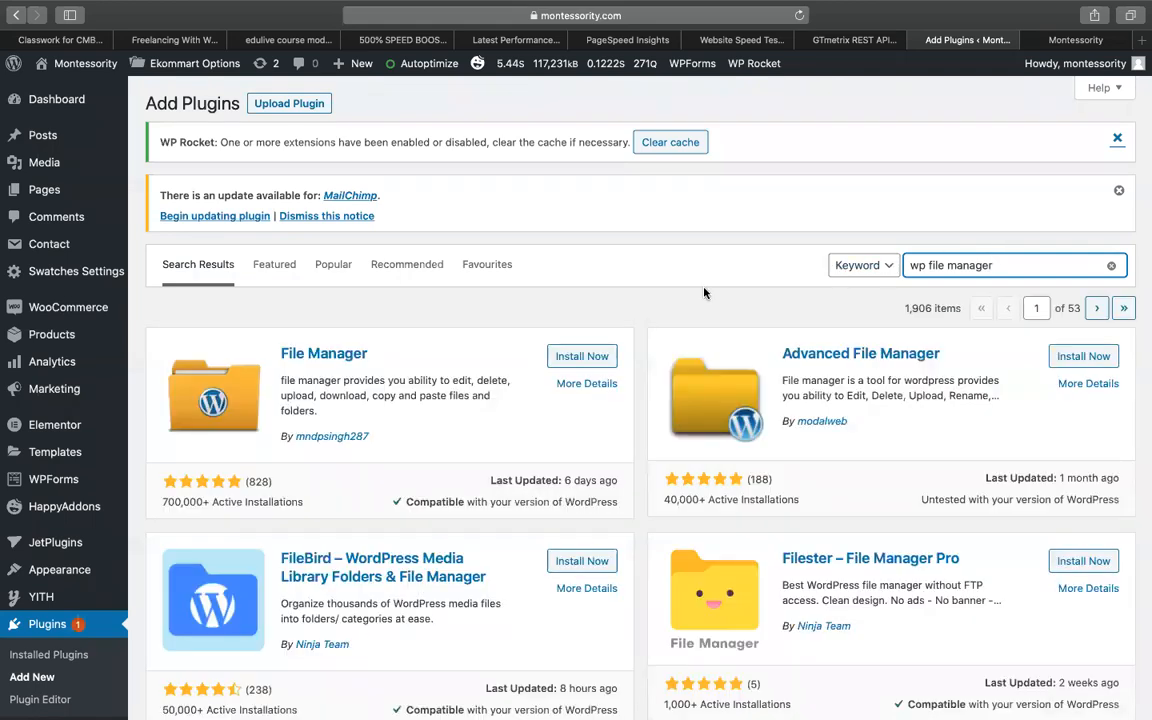
Step: Install and activate the File Manager plugin, and open its WP File Manager page
click(583, 357)
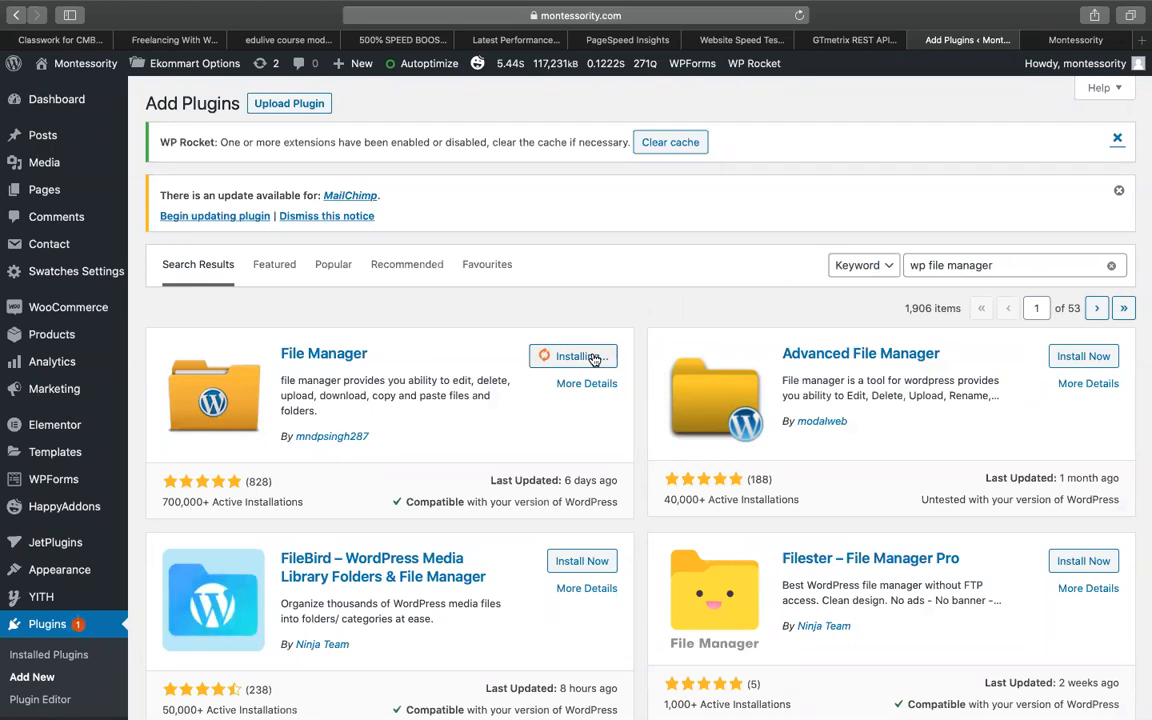
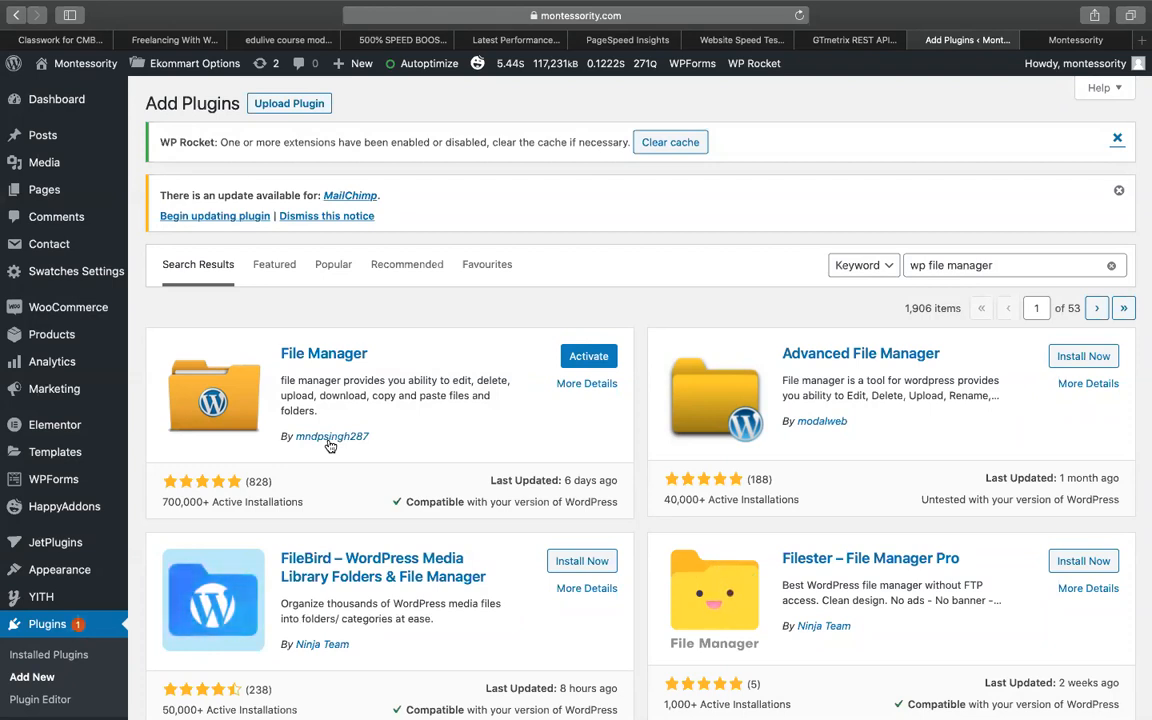
click(589, 356)
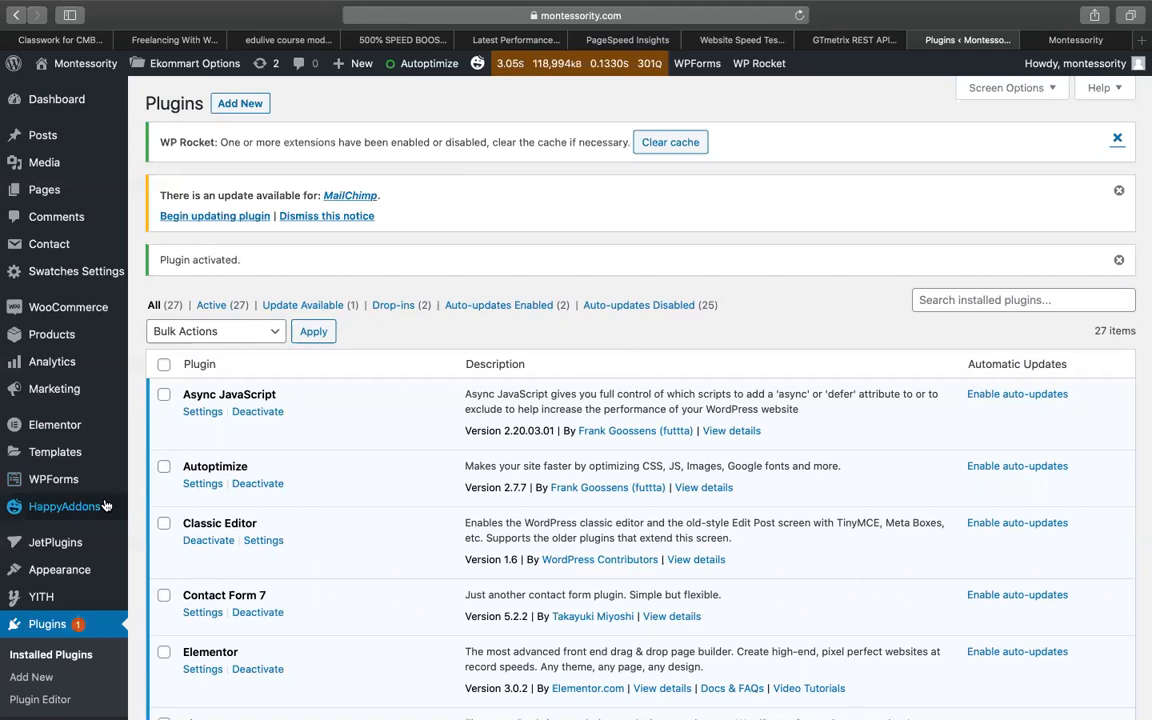
scroll(60, 500, down, 3)
scroll(80, 580, down, 15)
click(86, 646)
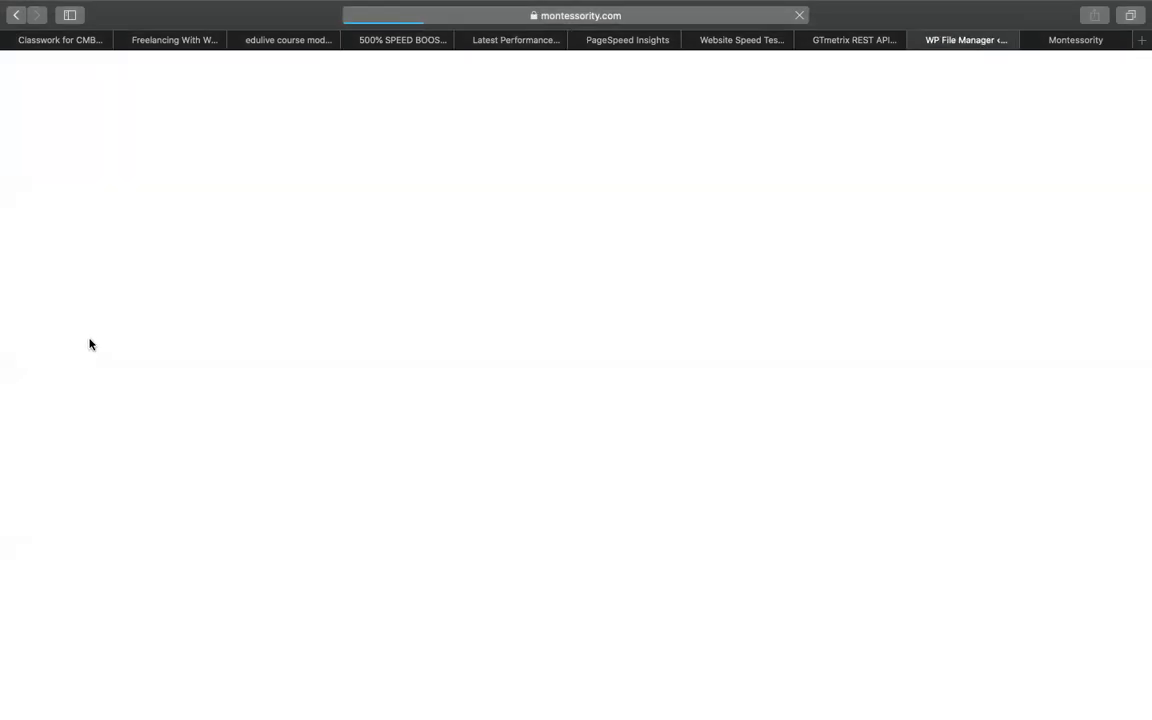
Step: Review the troubleshooting instructions for a broken site in the spreadsheet's ".htaccess issue fix" sheet
click(377, 38)
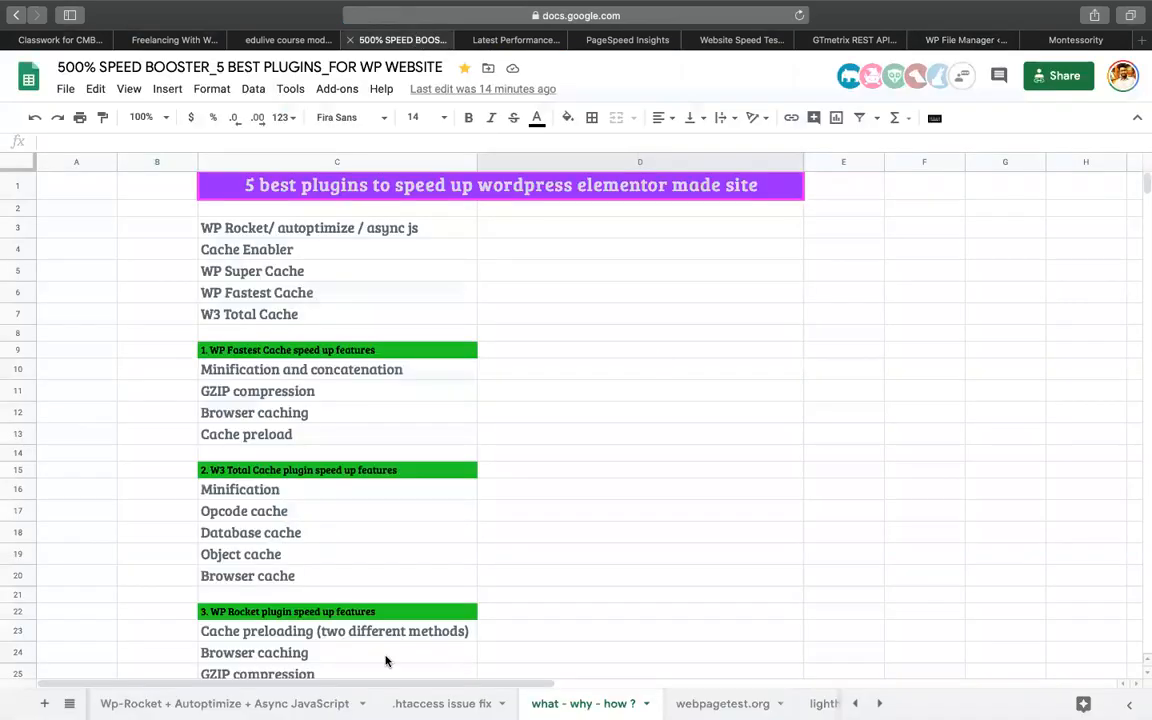
click(442, 703)
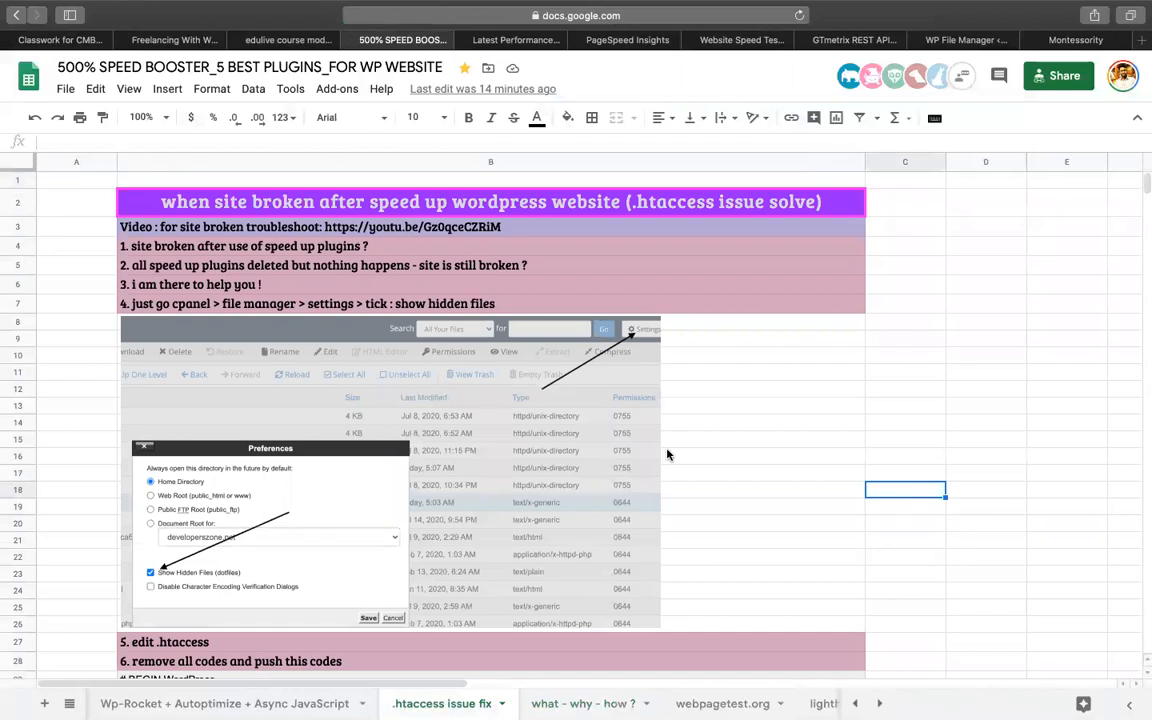
click(255, 247)
click(243, 267)
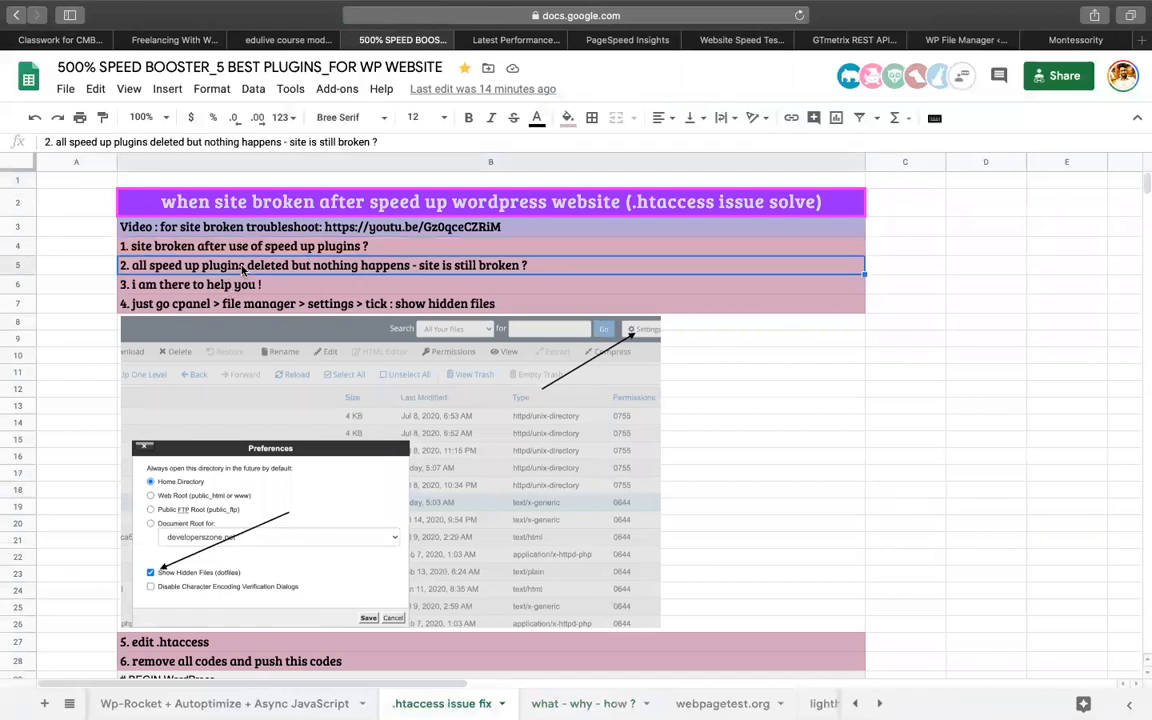
scroll(235, 255, down, 2)
click(172, 224)
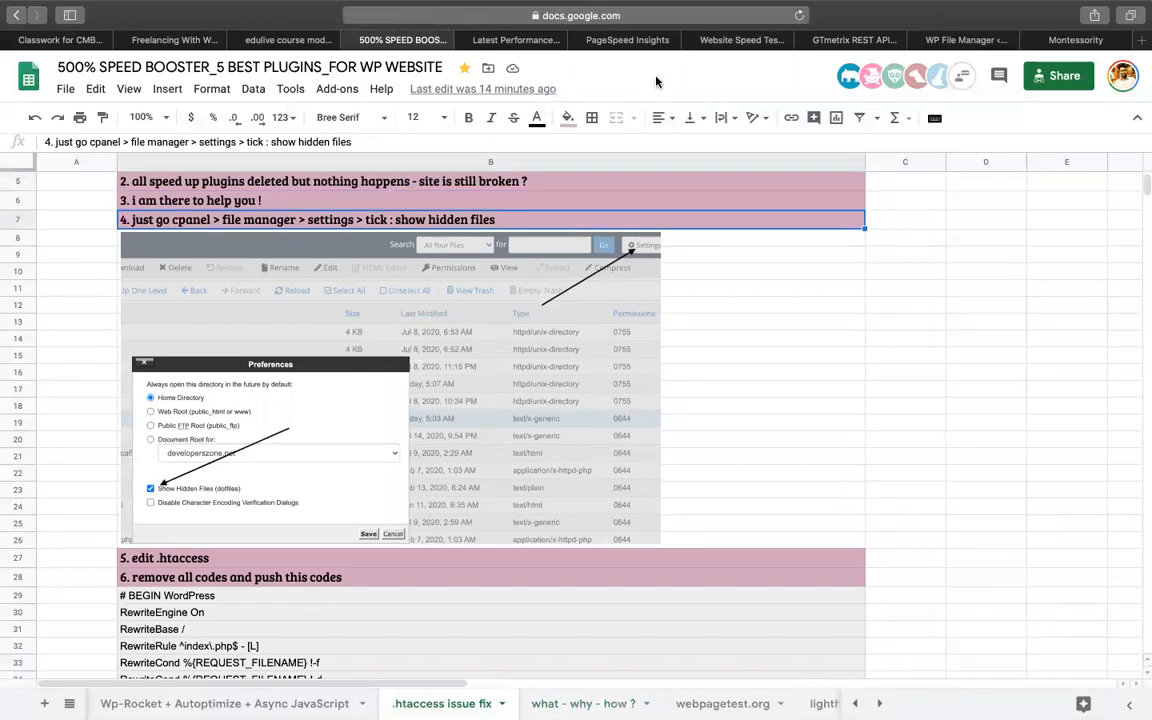
Step: Return to WP File Manager, dismiss the welcome dialog, and open the .htaccess file in the code editor
click(975, 42)
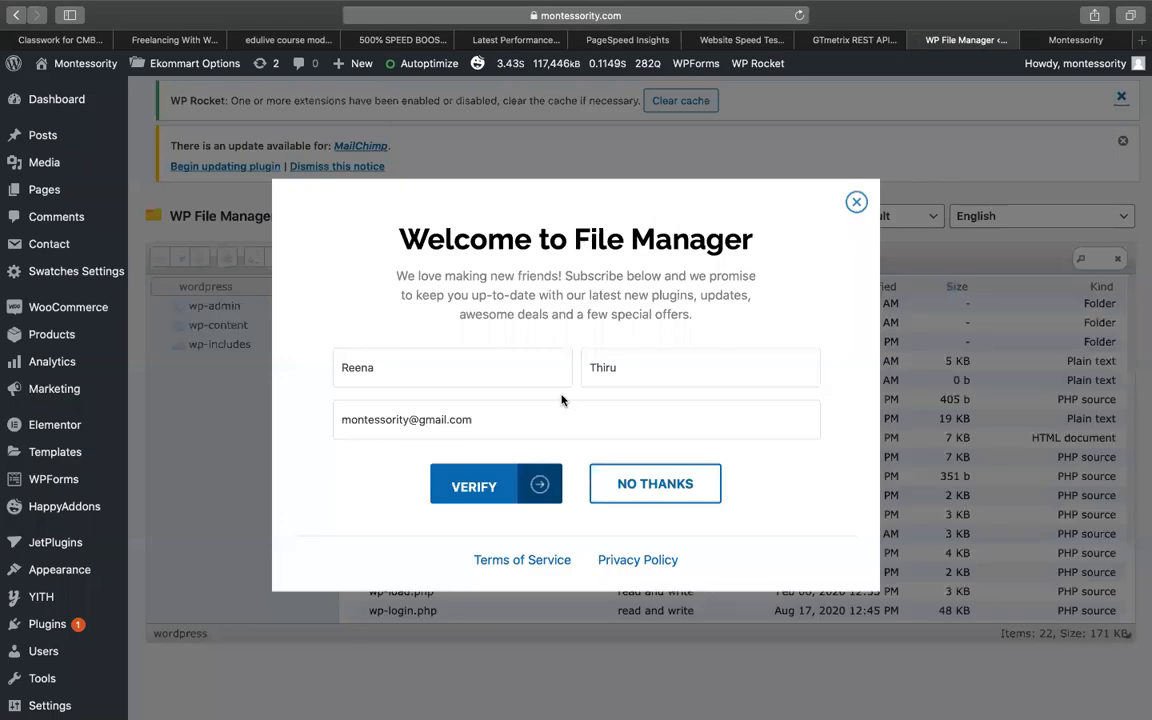
click(856, 199)
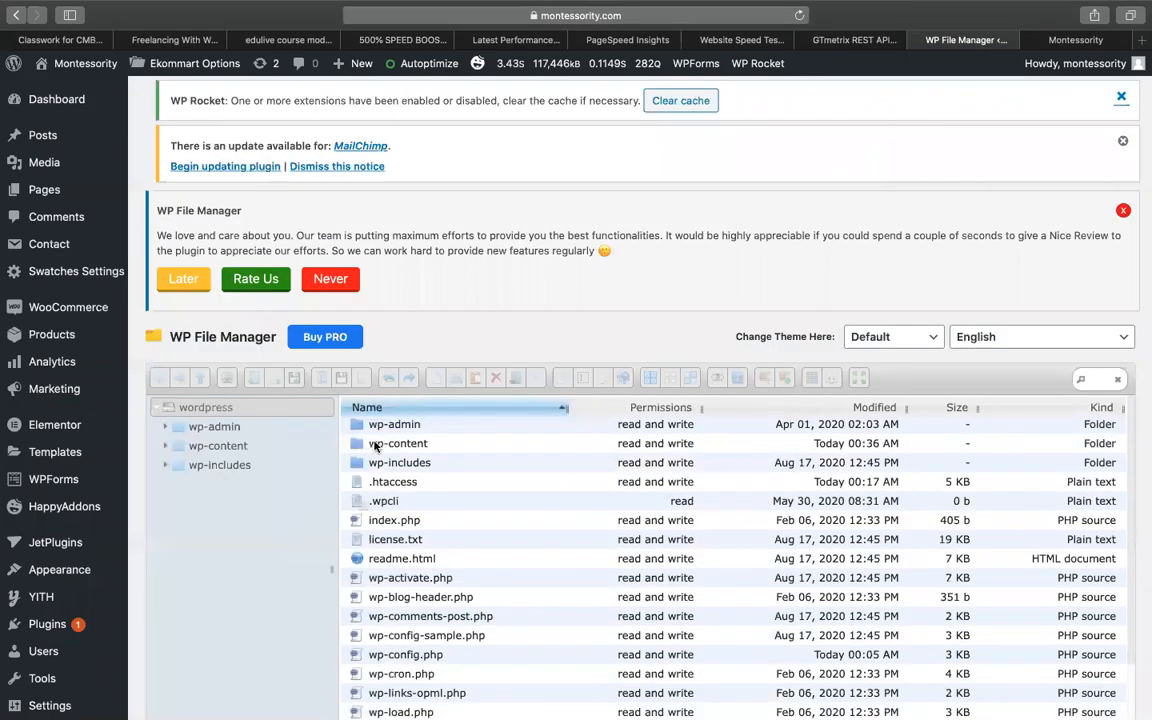
click(373, 482)
right_click(373, 483)
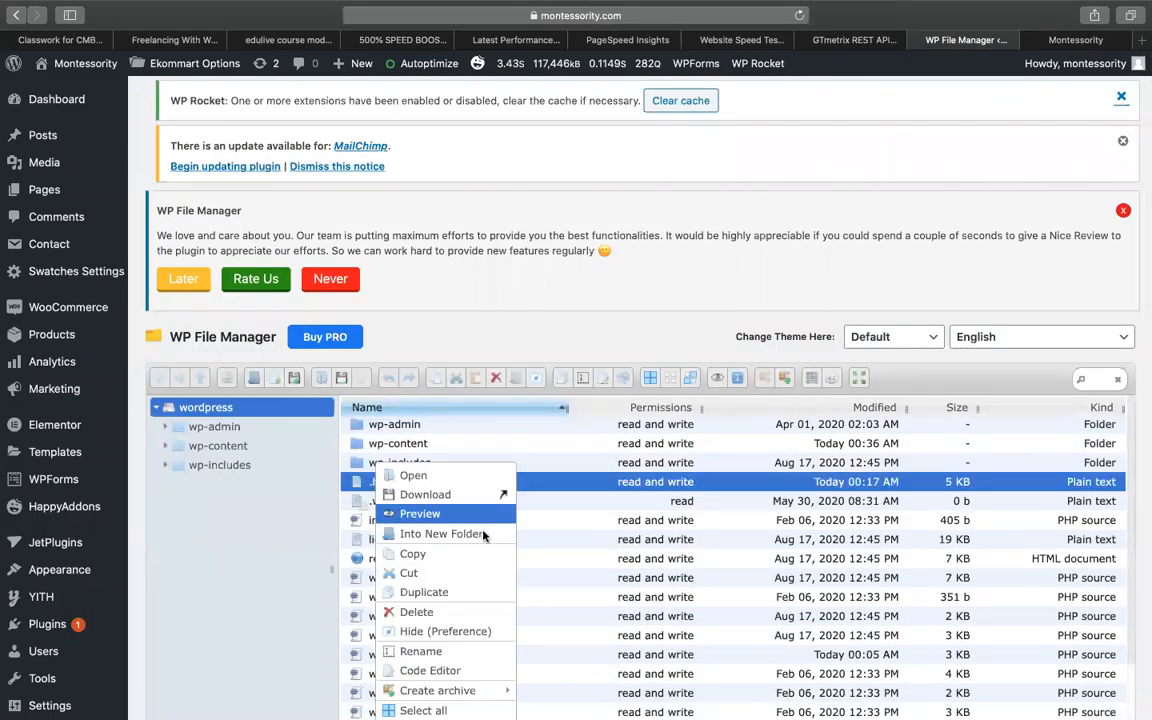
click(436, 671)
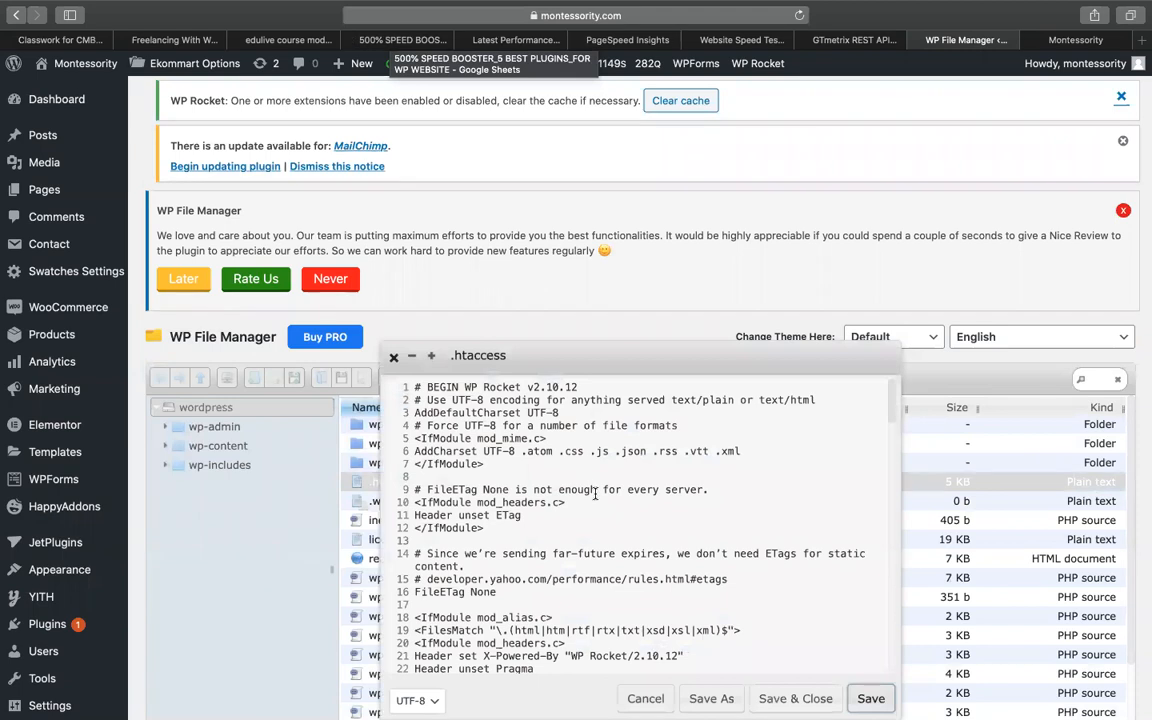
Step: Examine the WP Rocket caching, expiry and compression rules throughout the .htaccess file
scroll(595, 492, down, 5)
scroll(595, 492, down, 8)
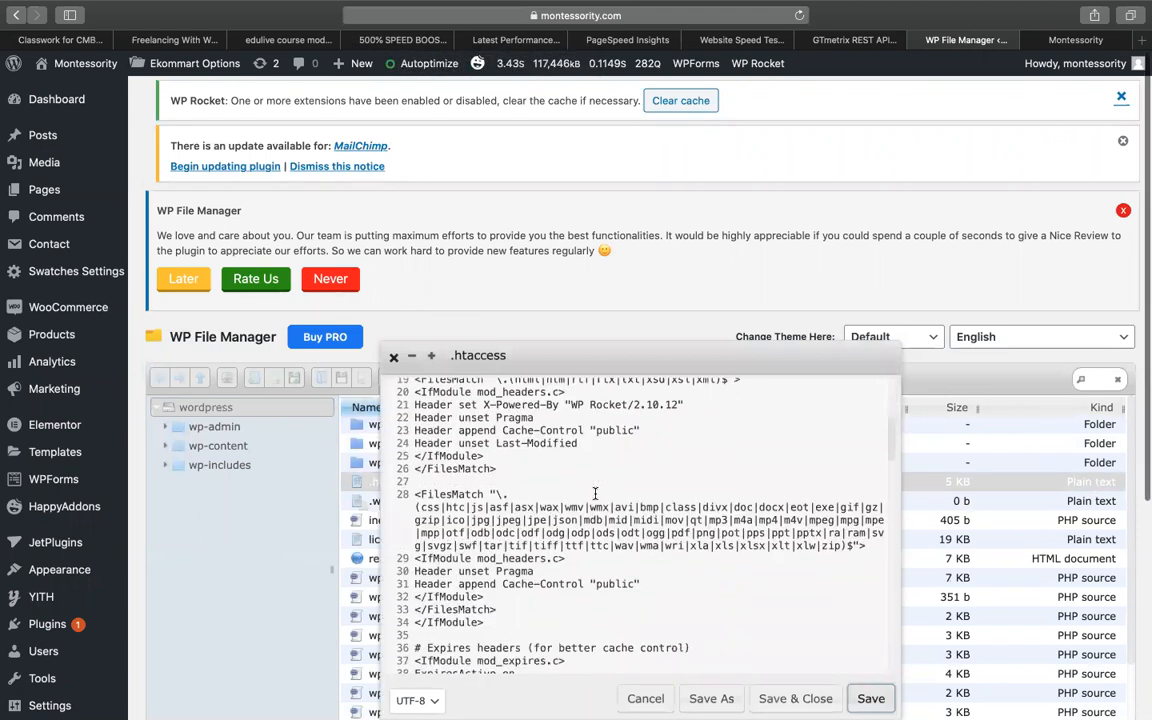
scroll(595, 492, down, 5)
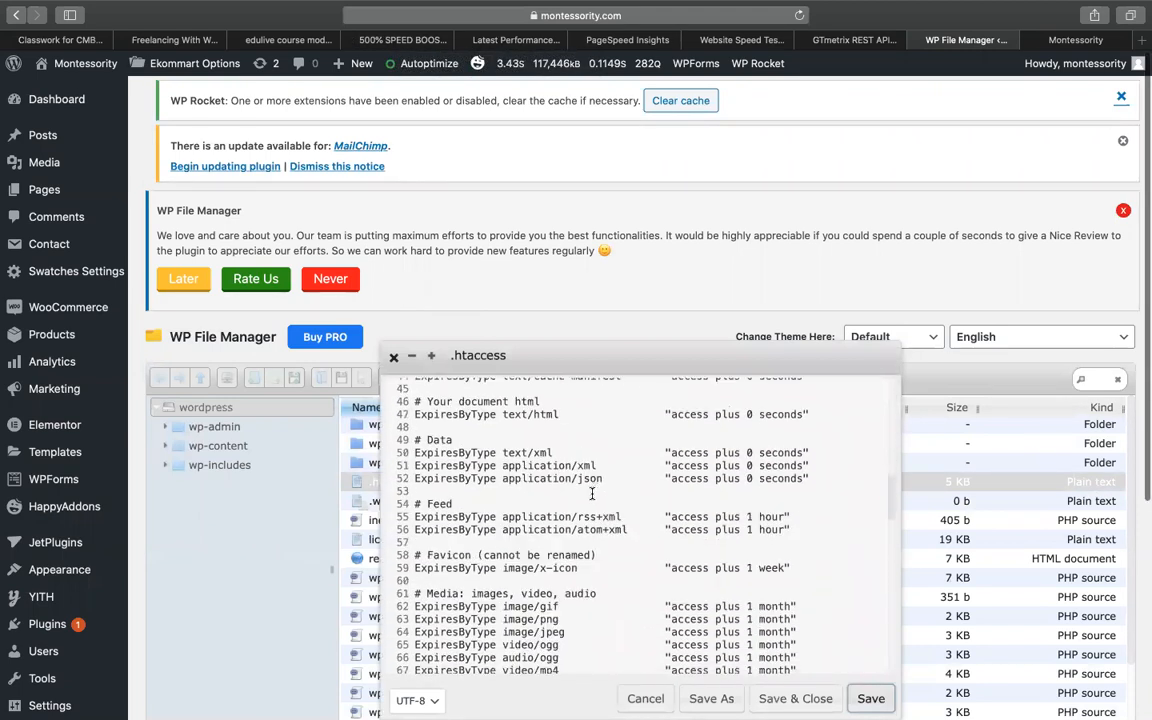
scroll(469, 463, down, 4)
scroll(469, 463, down, 3)
scroll(469, 463, down, 9)
scroll(469, 463, down, 1)
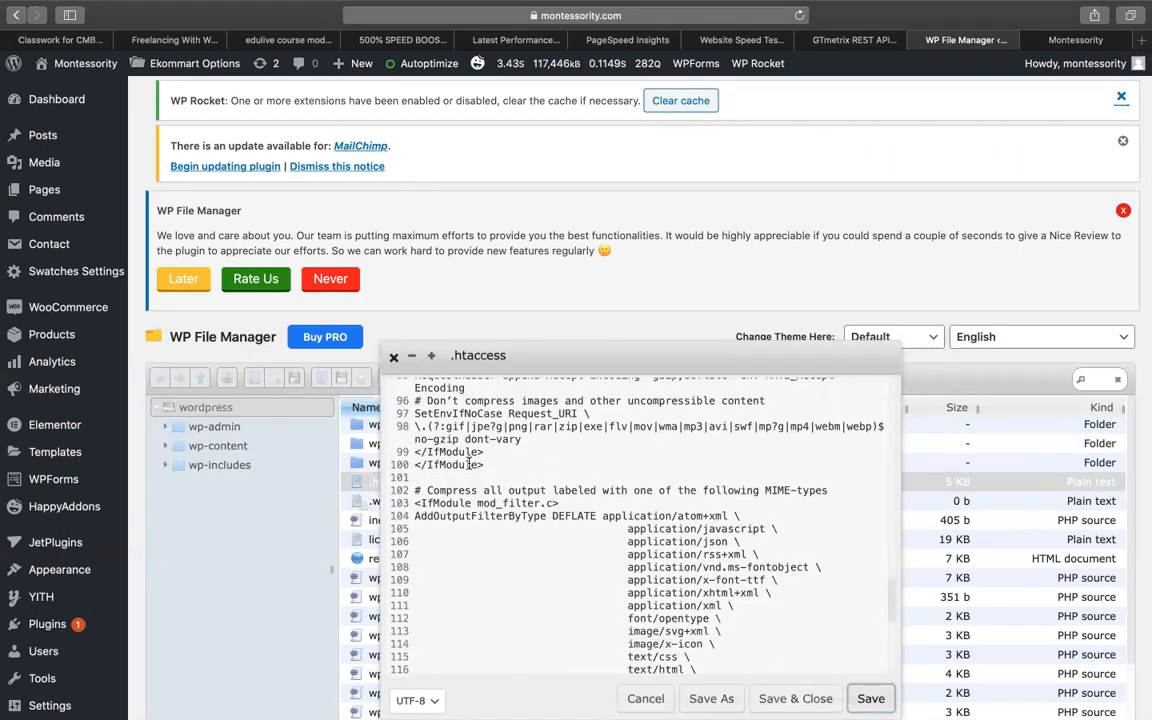
scroll(469, 463, down, 5)
scroll(469, 463, up, 20)
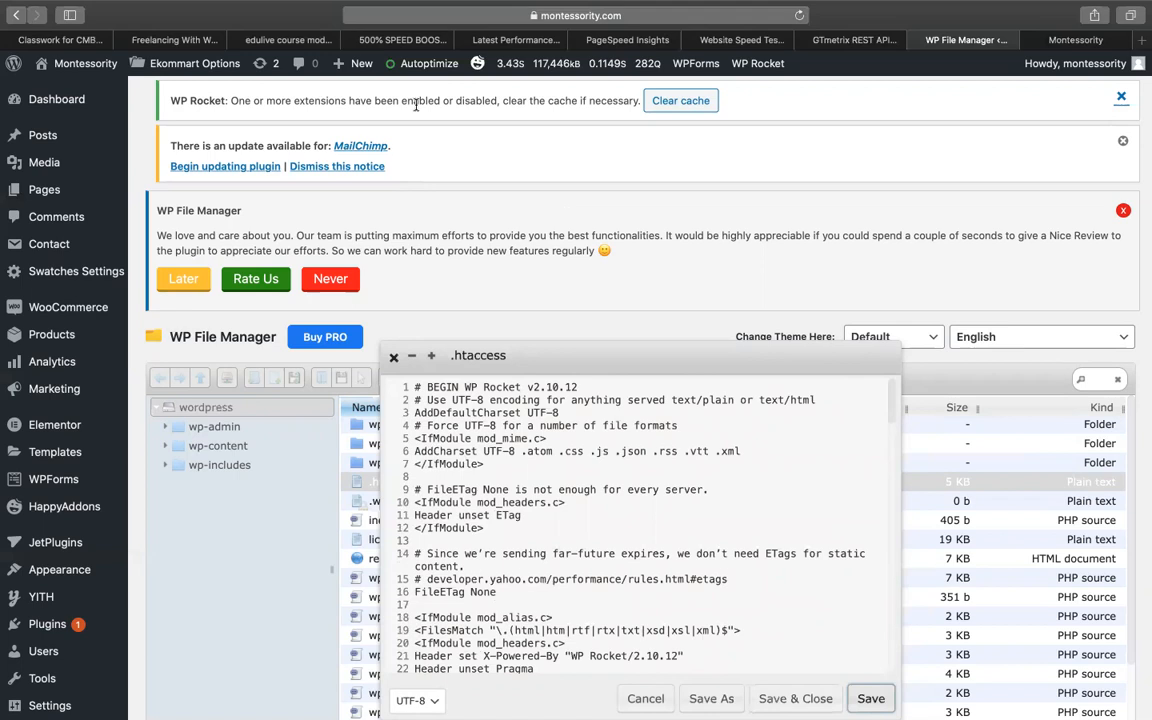
Step: Copy the default WordPress rewrite code, from "# BEGIN WordPress" to "# END WordPress", out of the ".htaccess issue fix" sheet
click(365, 40)
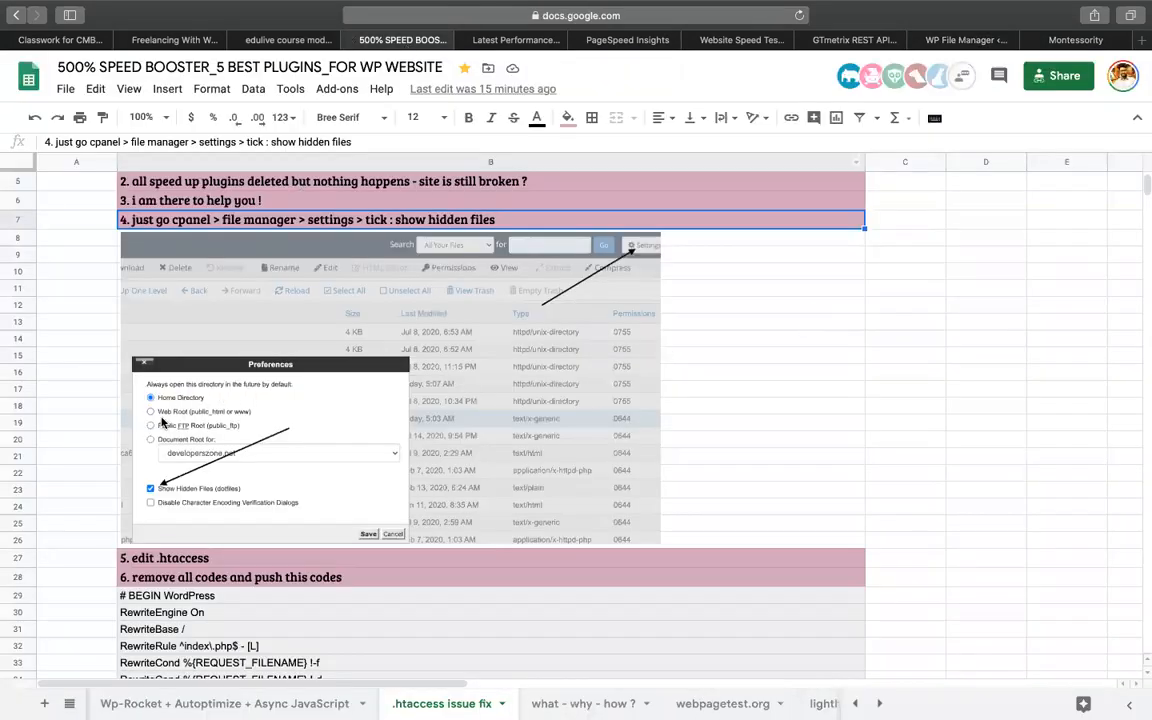
scroll(163, 527, down, 2)
drag(163, 420, 163, 534)
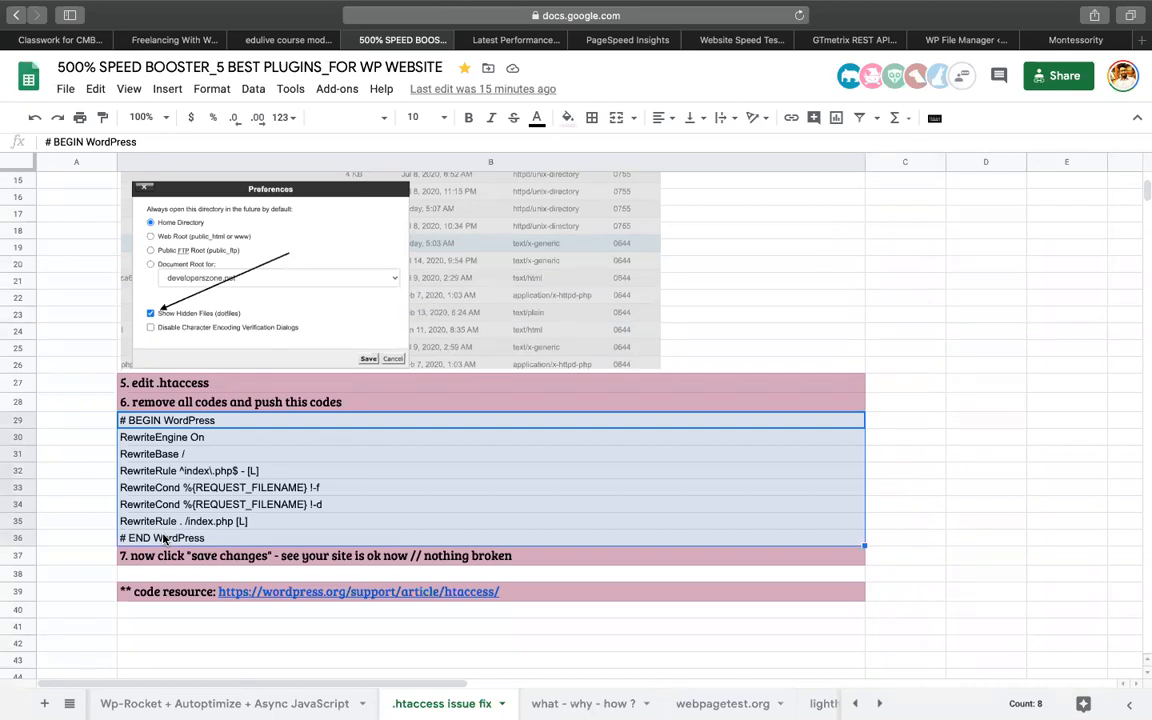
right_click(196, 495)
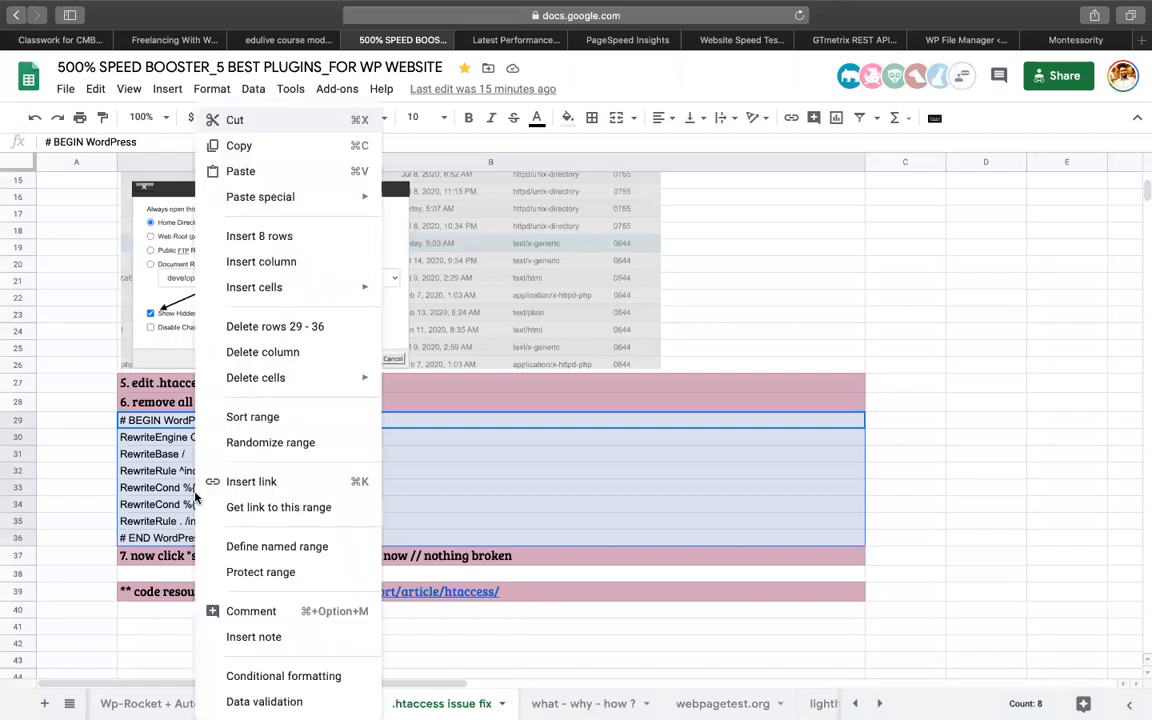
click(268, 158)
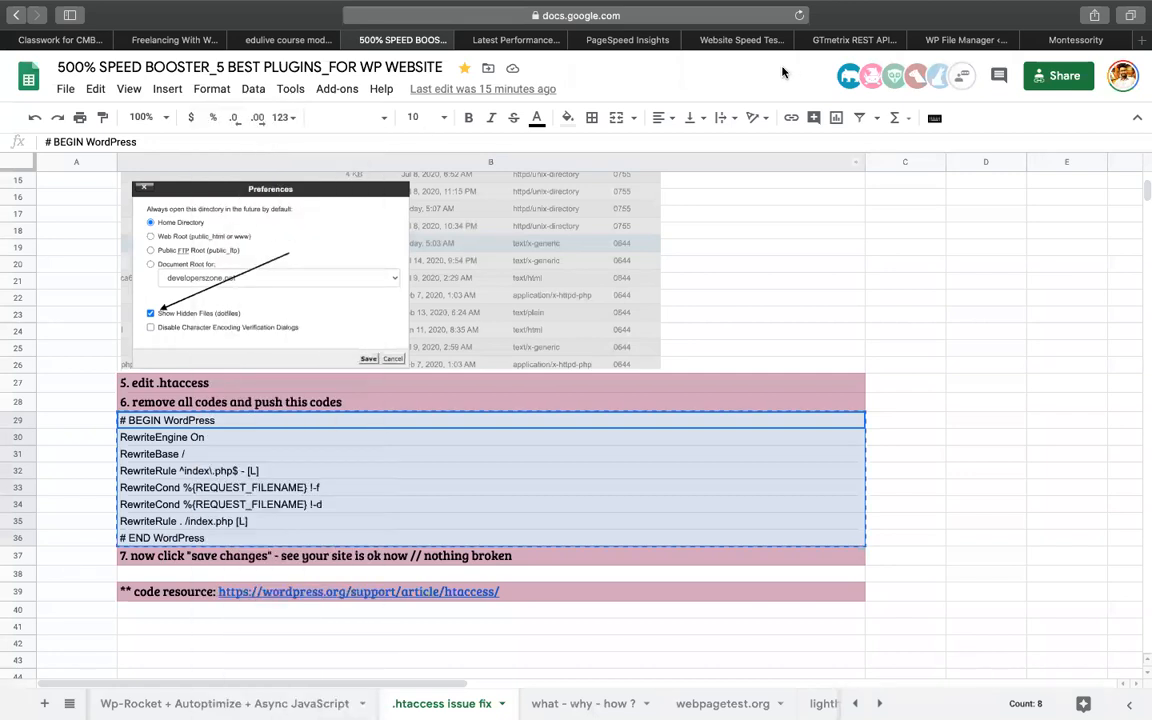
Step: Try replacing all .htaccess code in WP File Manager with the copied WordPress rewrite rules, and close the editor without saving
click(735, 40)
click(855, 40)
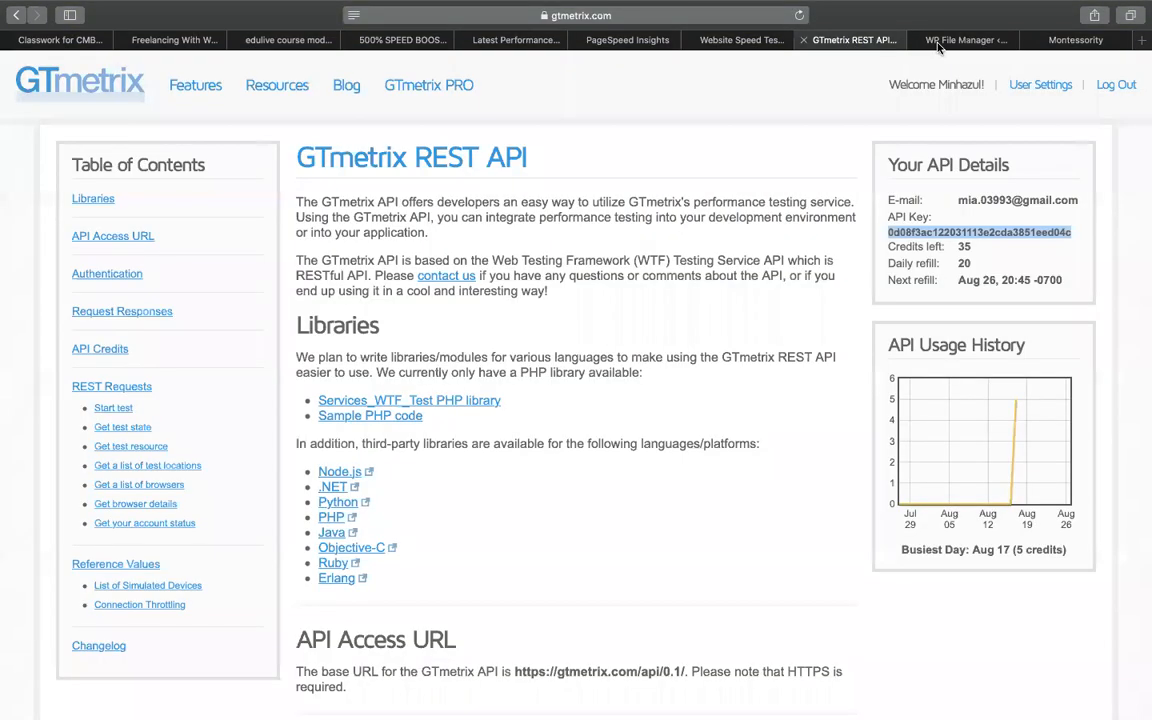
key(ctrl+Tab)
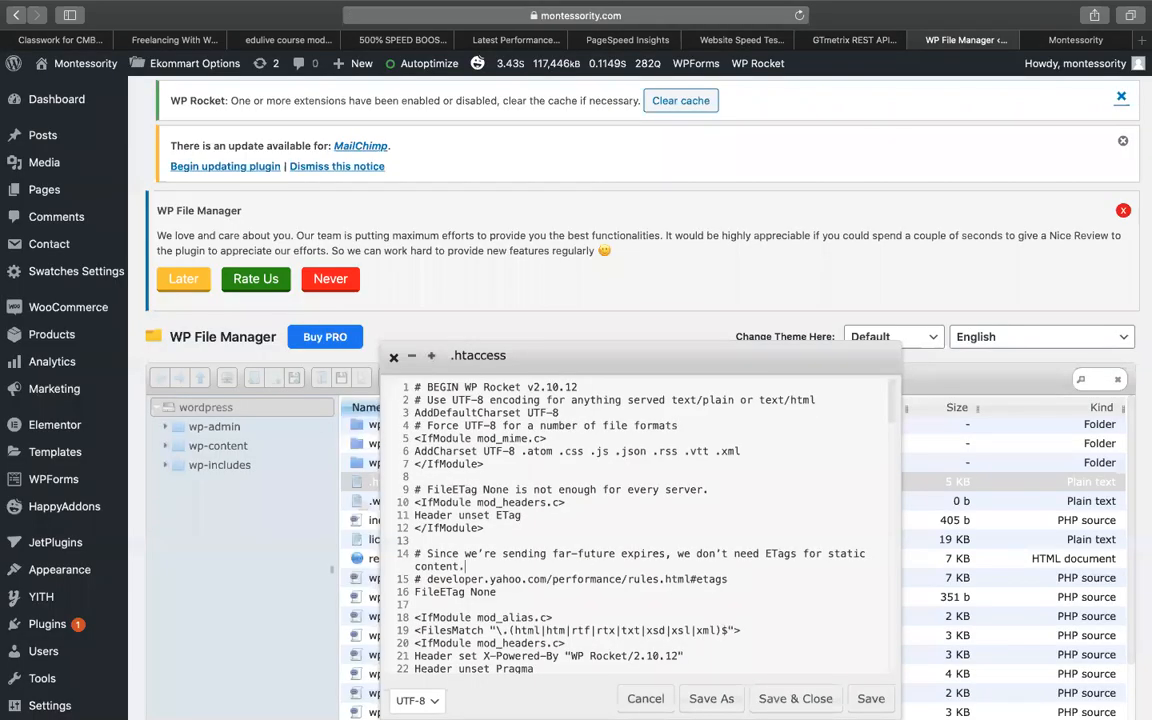
key(ctrl+a)
key(ctrl+v)
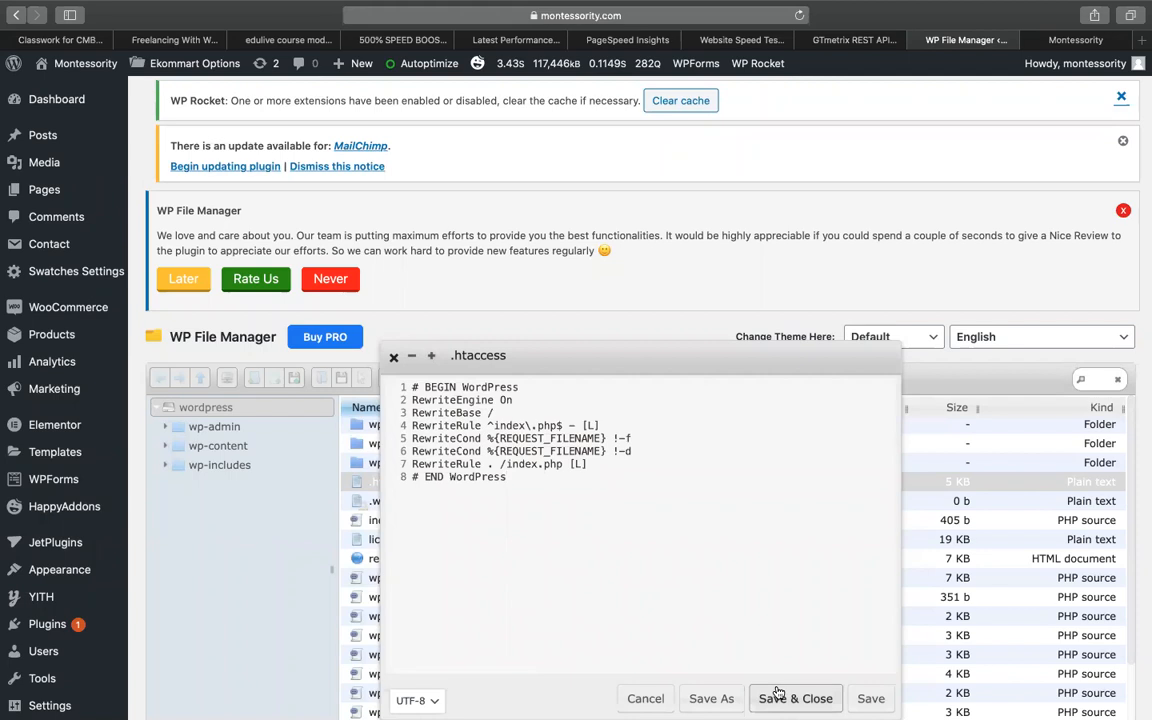
click(657, 697)
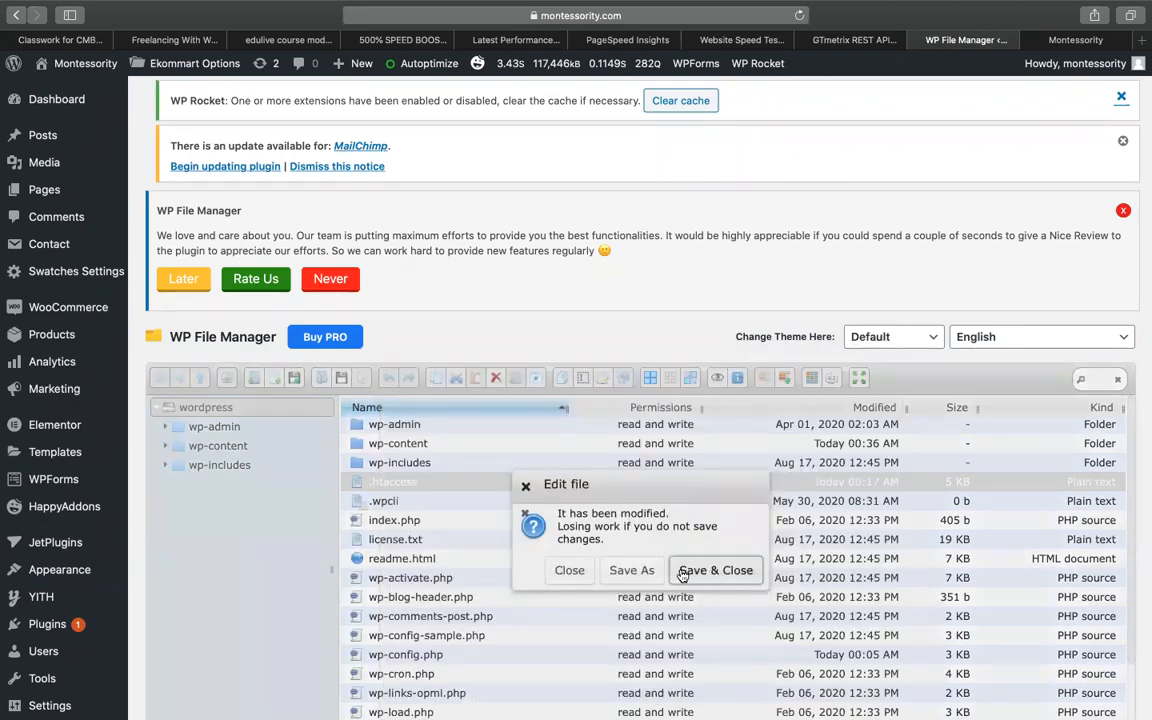
click(569, 570)
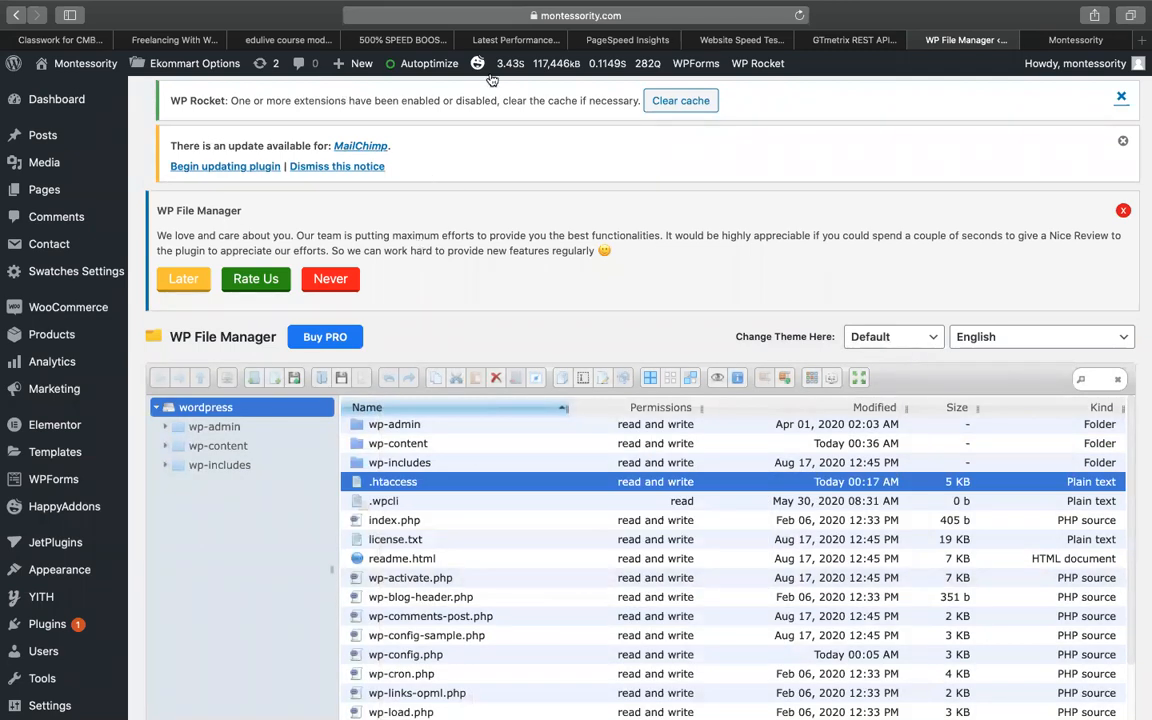
Step: Open the spreadsheet's wordpress.org htaccess code resource and examine the Basic WP code block
click(395, 39)
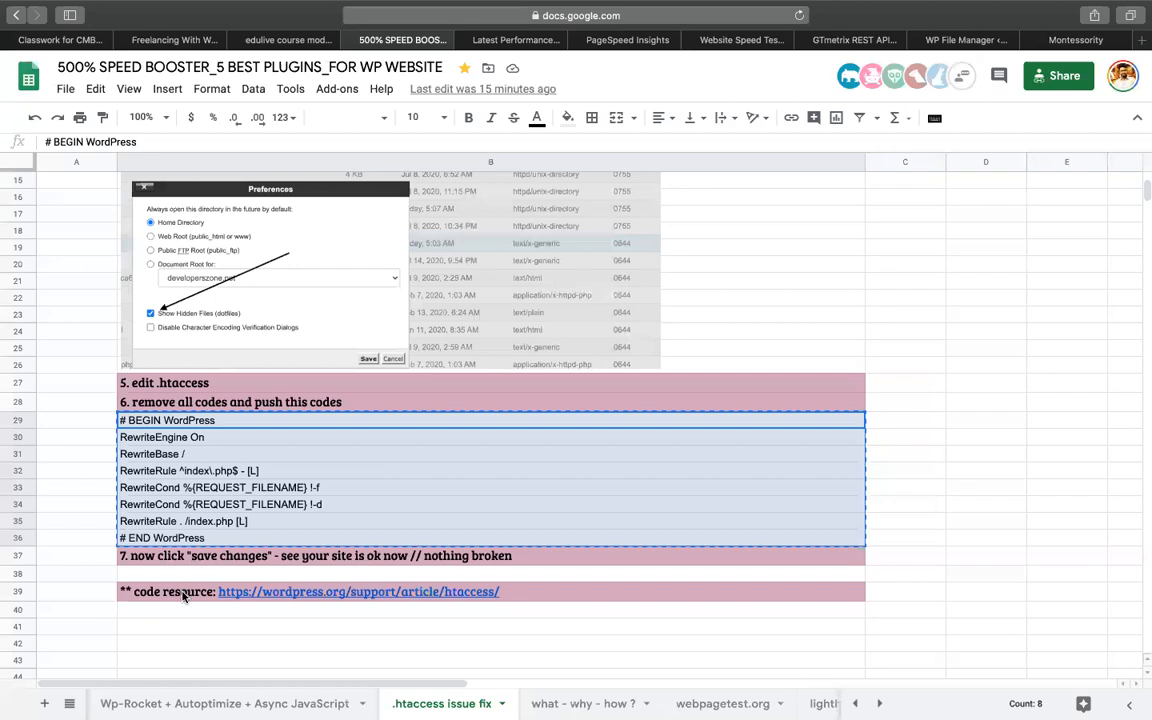
click(316, 594)
click(248, 624)
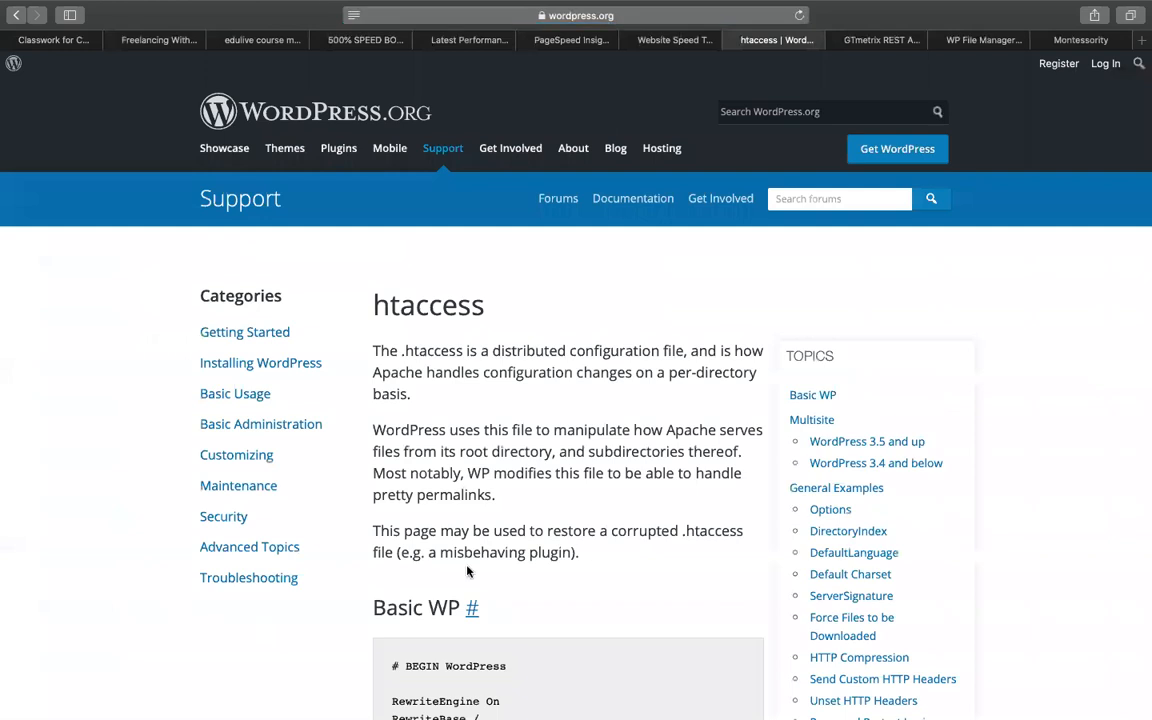
scroll(589, 548, down, 4)
scroll(589, 548, down, 2)
drag(517, 531, 391, 366)
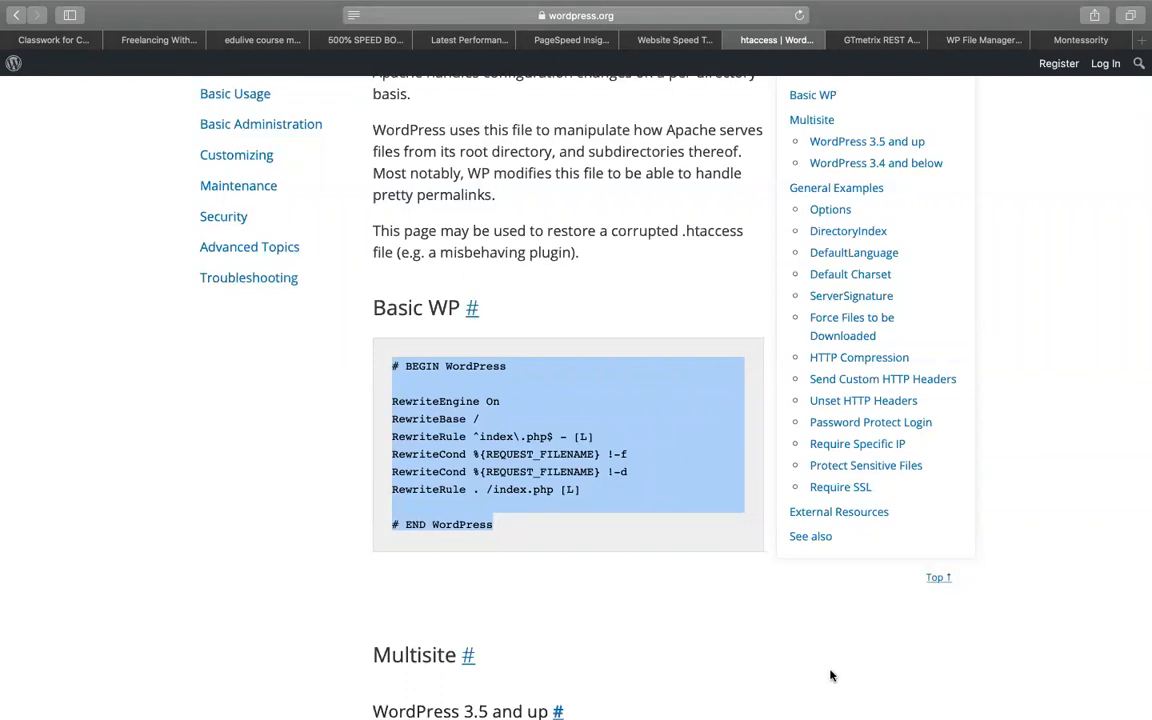
mouse_move(997, 8)
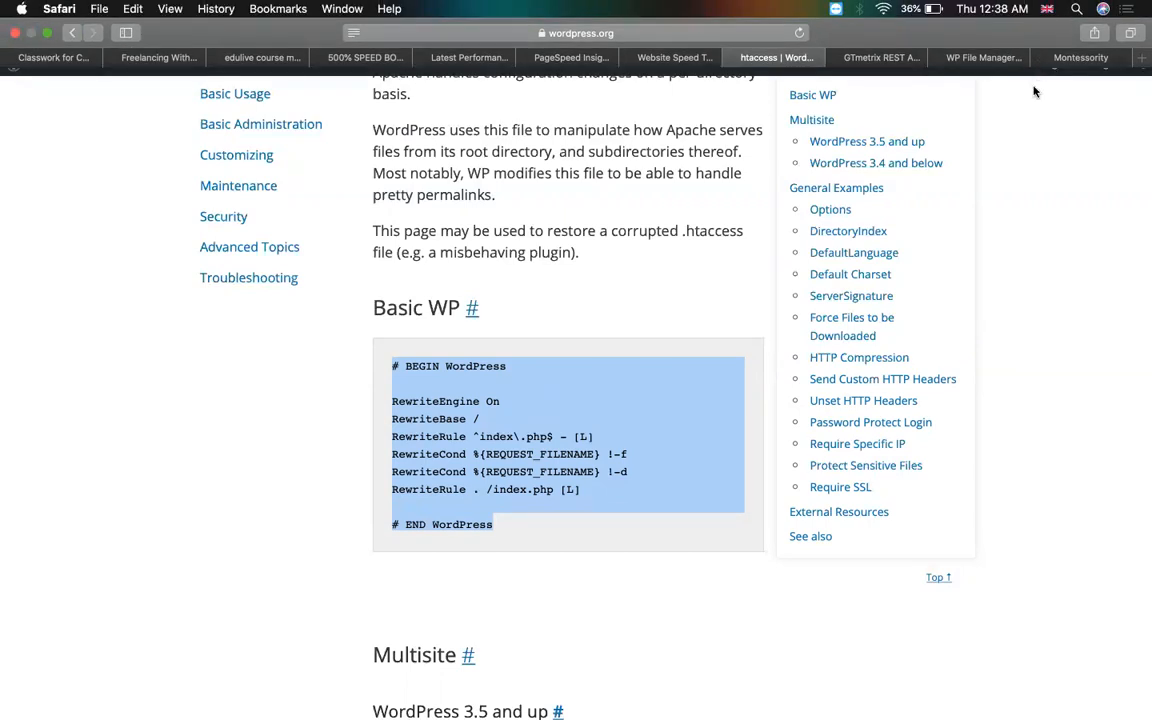
click(1027, 150)
scroll(1023, 165, up, 1)
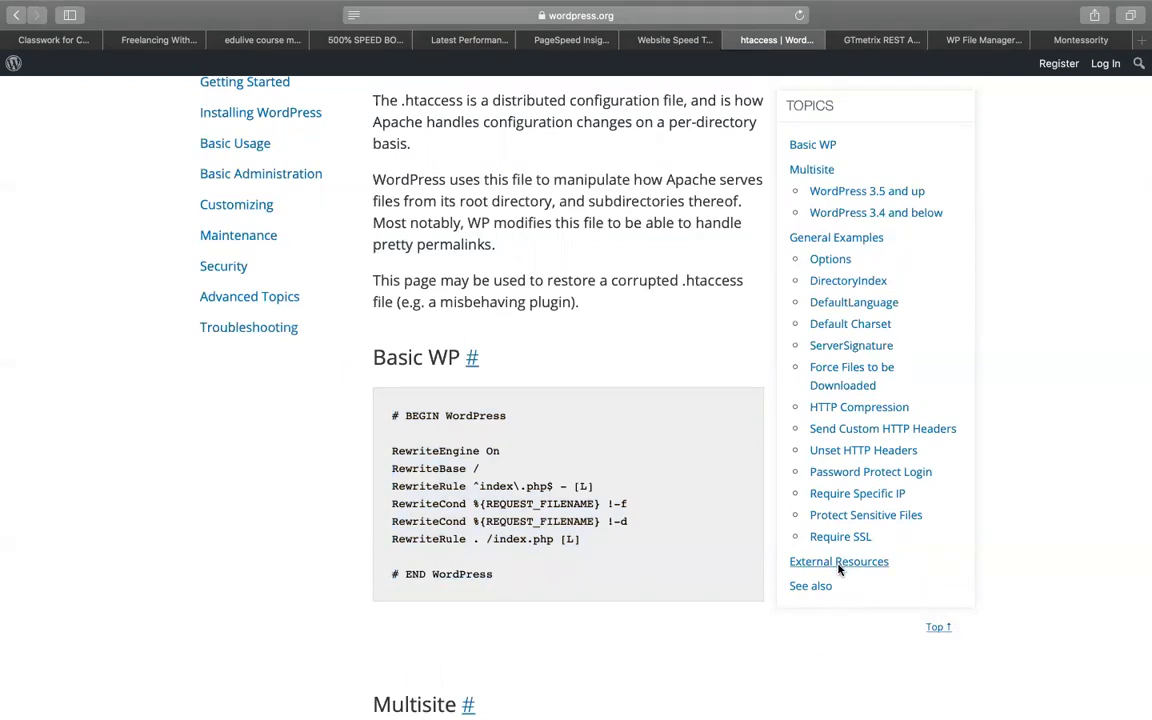
click(835, 703)
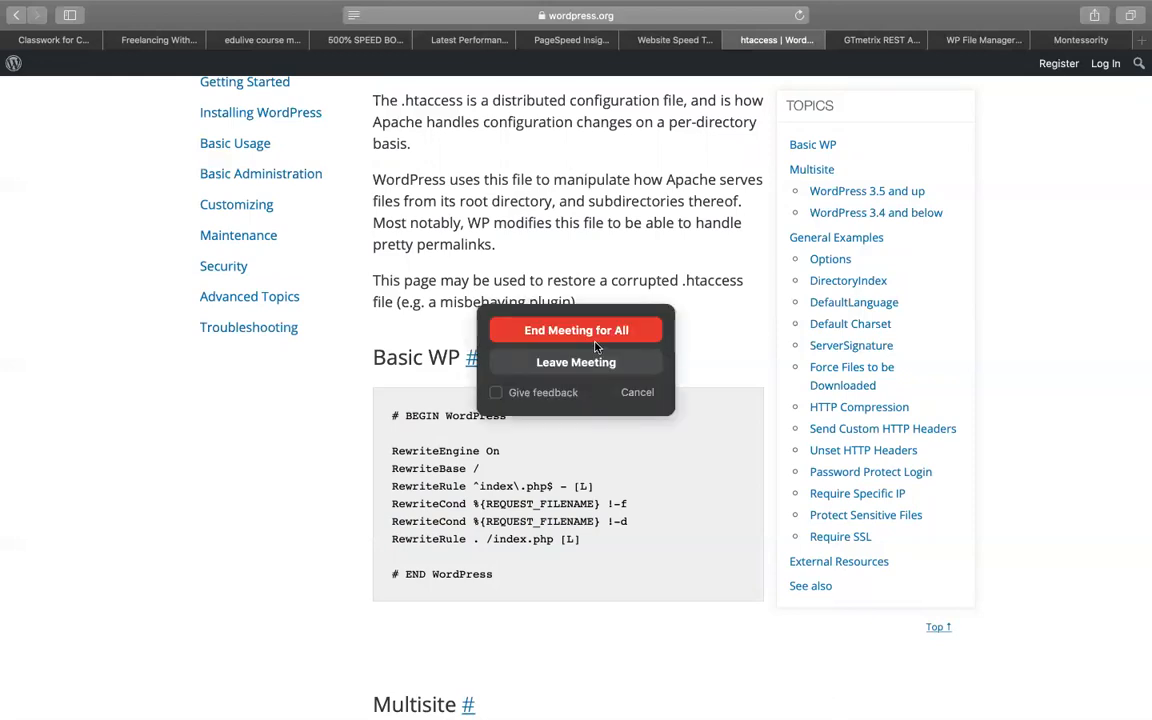